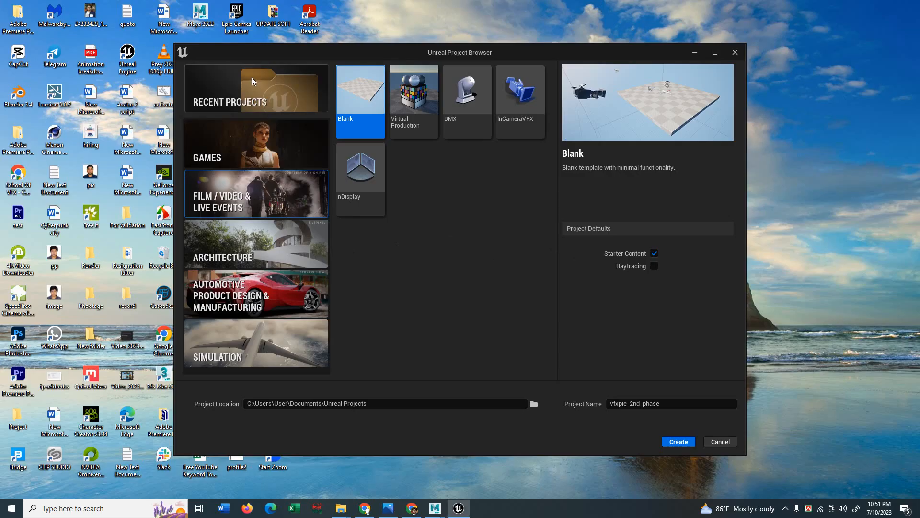
Create the vfxpie_2nd_phase project from the Film/Video & Live Events Blank template with raytracing enabled.
{"action": "left_click", "coordinate": [251, 77]}
{"action": "left_click", "coordinate": [227, 148]}
{"action": "left_click", "coordinate": [215, 200]}
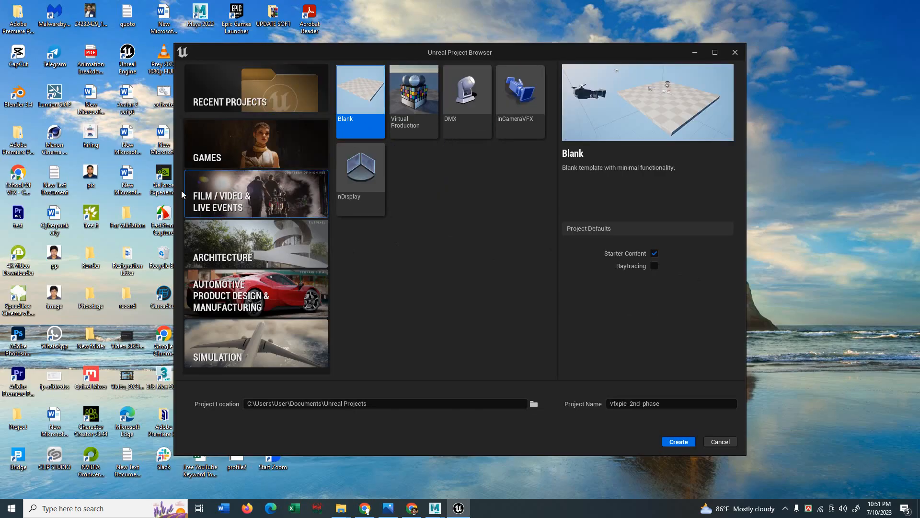
{"action": "left_click", "coordinate": [654, 267]}
{"action": "left_click", "coordinate": [683, 443]}
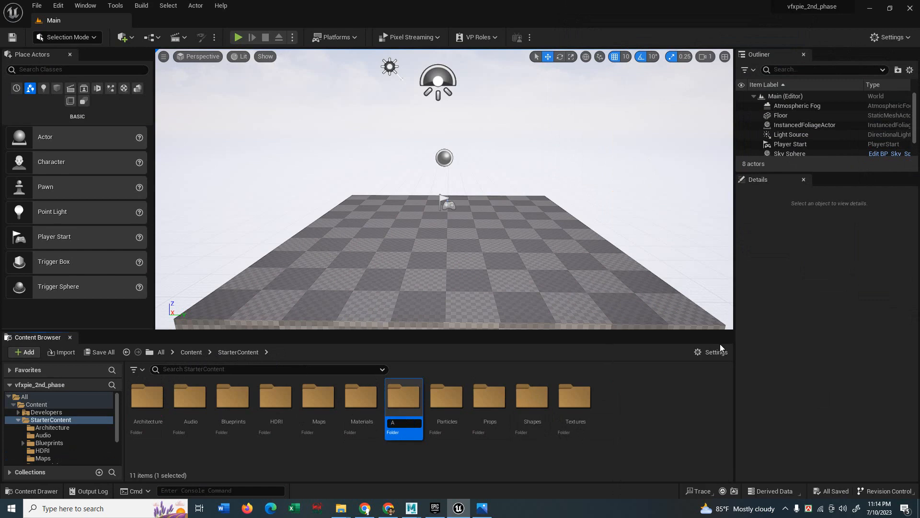
Name the new StarterContent folder Asset and open it.
{"action": "type", "text": "t"}
{"action": "key", "text": "Return"}
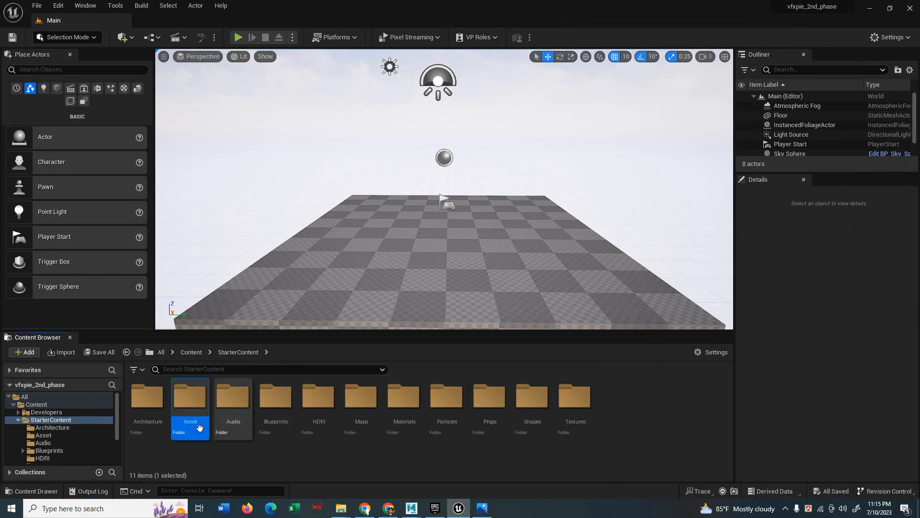
{"action": "double_click", "coordinate": [192, 407]}
Import the house FBX model into Asset using Import All.
{"action": "left_click", "coordinate": [62, 351]}
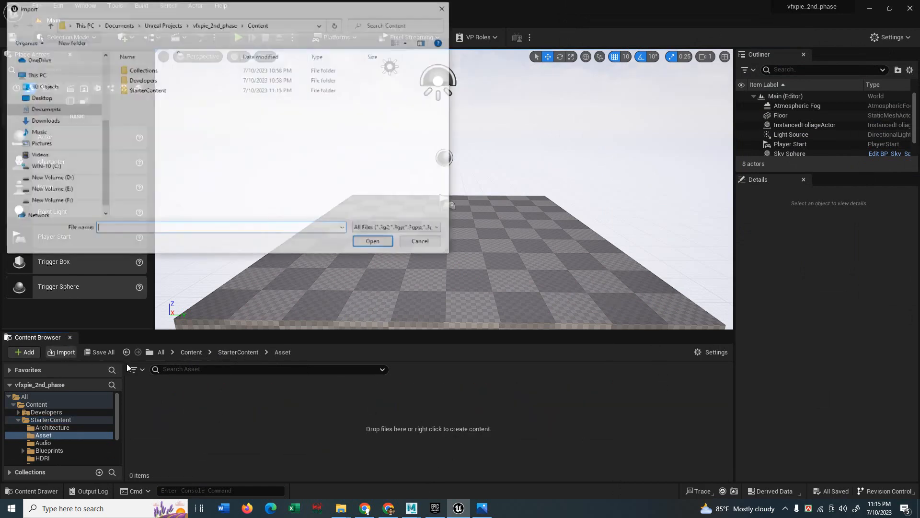
{"action": "left_click", "coordinate": [136, 70]}
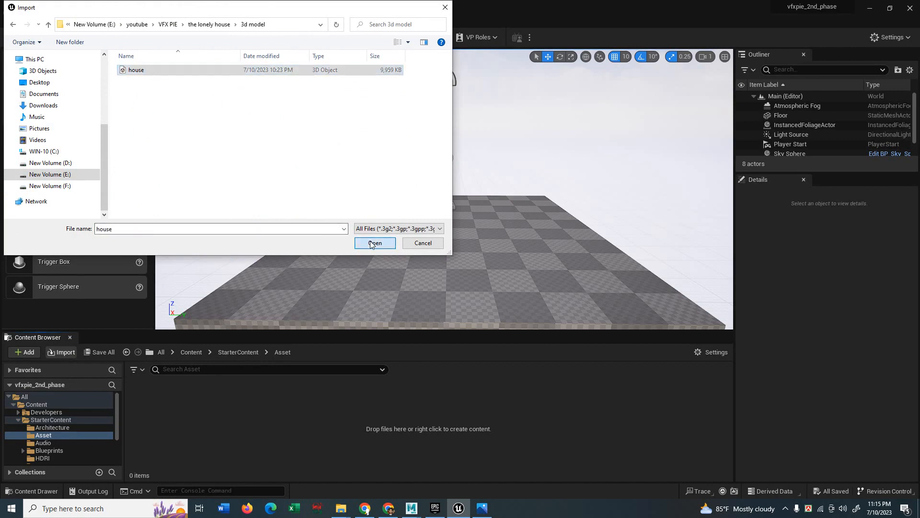
{"action": "left_click", "coordinate": [370, 241]}
{"action": "scroll", "coordinate": [407, 287], "scroll_direction": "down", "scroll_amount": 1}
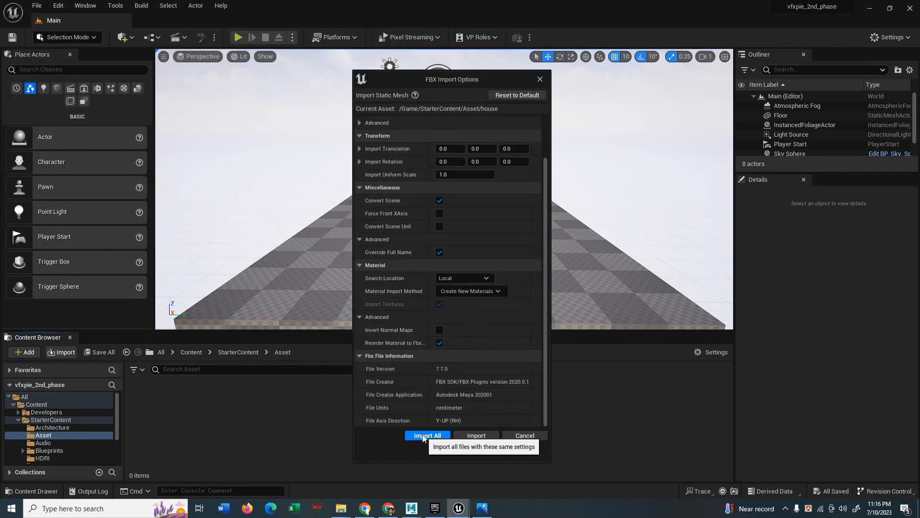
{"action": "left_click", "coordinate": [428, 435]}
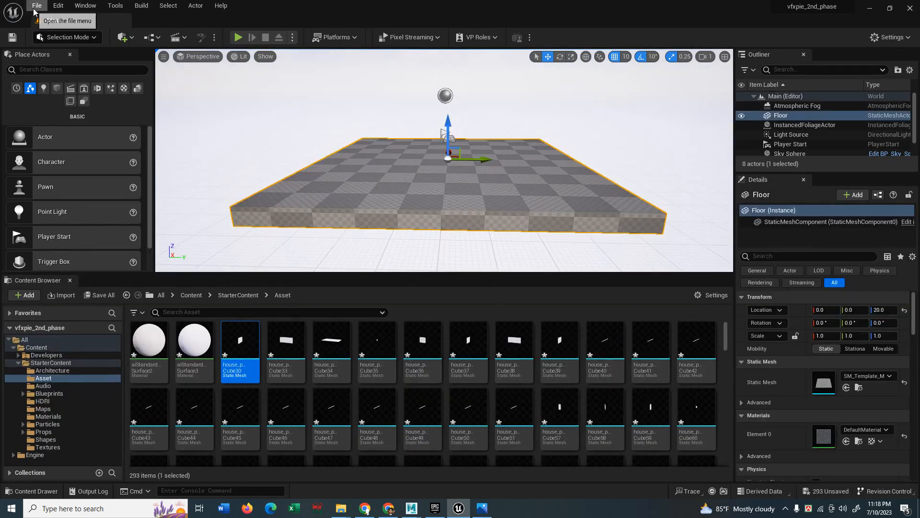
Create a new Empty Level from the File menu.
{"action": "left_click", "coordinate": [37, 6]}
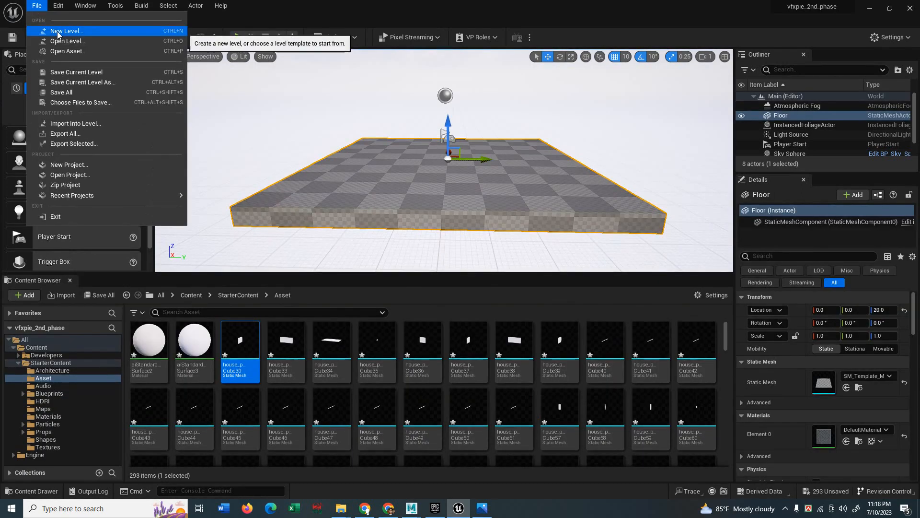
{"action": "left_click", "coordinate": [58, 32]}
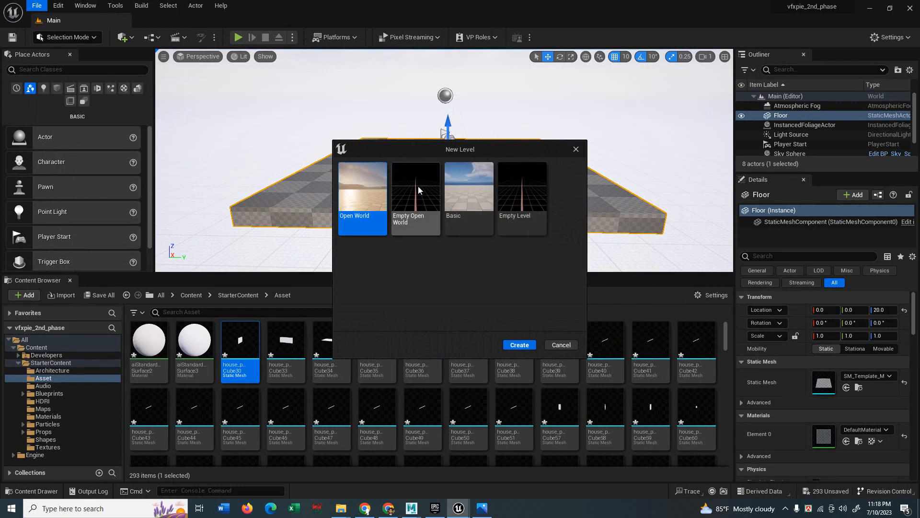
{"action": "left_click", "coordinate": [528, 187]}
{"action": "left_click", "coordinate": [516, 345]}
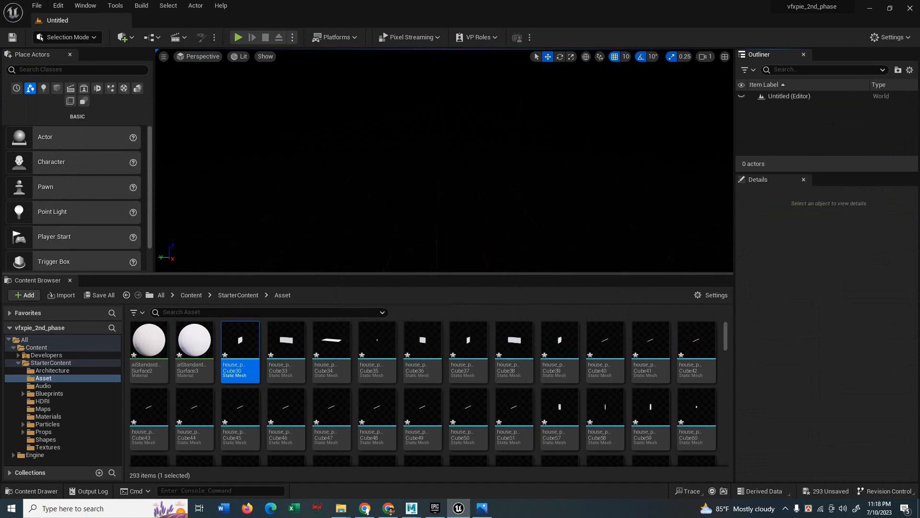
Switch to Landscape mode and view the new landscape grid from above.
{"action": "left_click", "coordinate": [123, 37]}
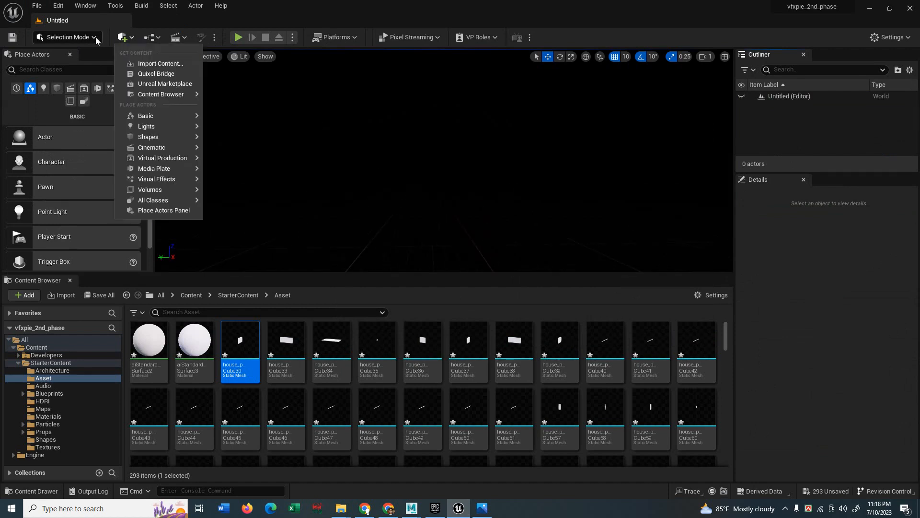
{"action": "left_click", "coordinate": [67, 37]}
{"action": "left_click", "coordinate": [71, 64]}
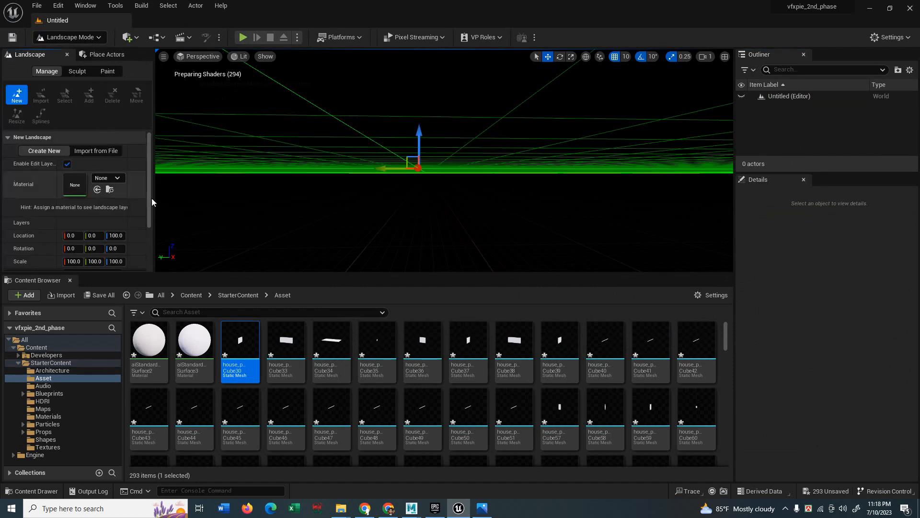
{"action": "middle_click_drag", "start_coordinate": [338, 196], "coordinate": [339, 173]}
{"action": "right_click_drag", "start_coordinate": [338, 196], "coordinate": [338, 220]}
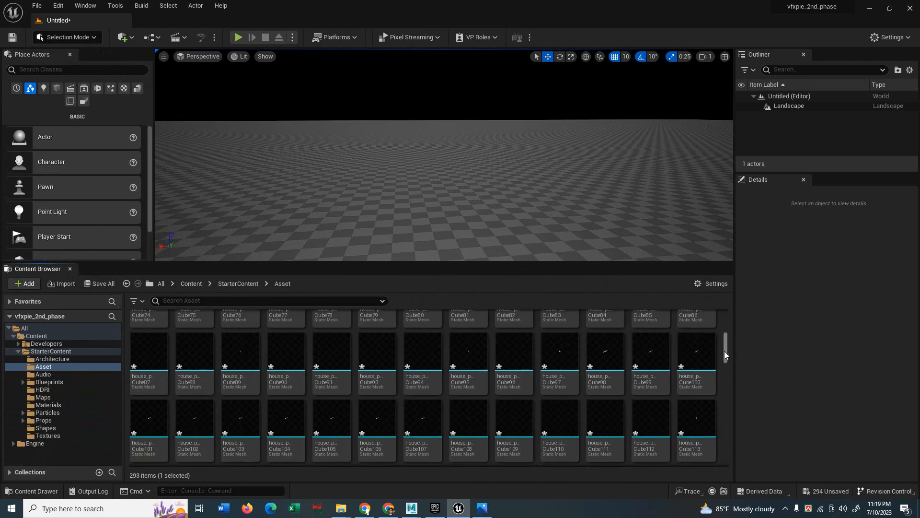
Drag all the imported house meshes together into the level onto the landscape.
{"action": "left_click_drag", "start_coordinate": [725, 354], "coordinate": [726, 449]}
{"action": "left_click", "coordinate": [532, 445], "text": "shift"}
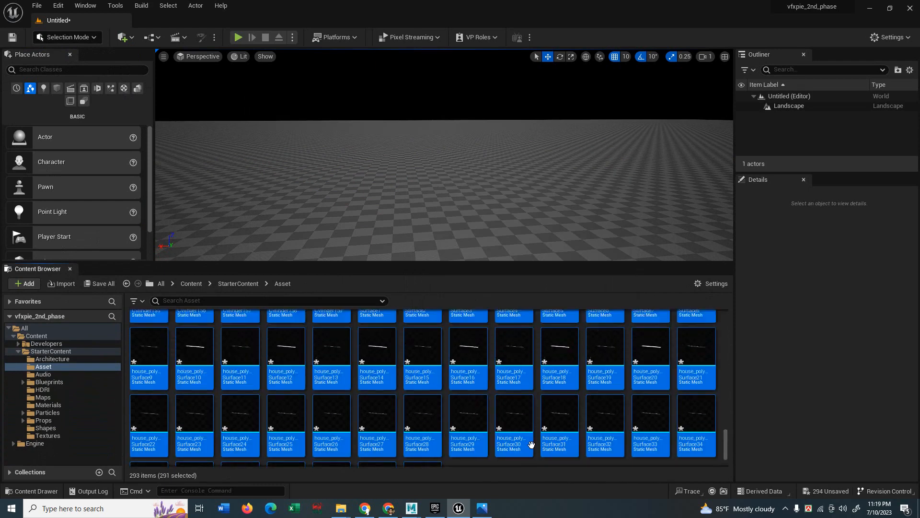
{"action": "left_click_drag", "start_coordinate": [726, 430], "coordinate": [726, 326]}
{"action": "left_click_drag", "start_coordinate": [240, 336], "coordinate": [292, 242]}
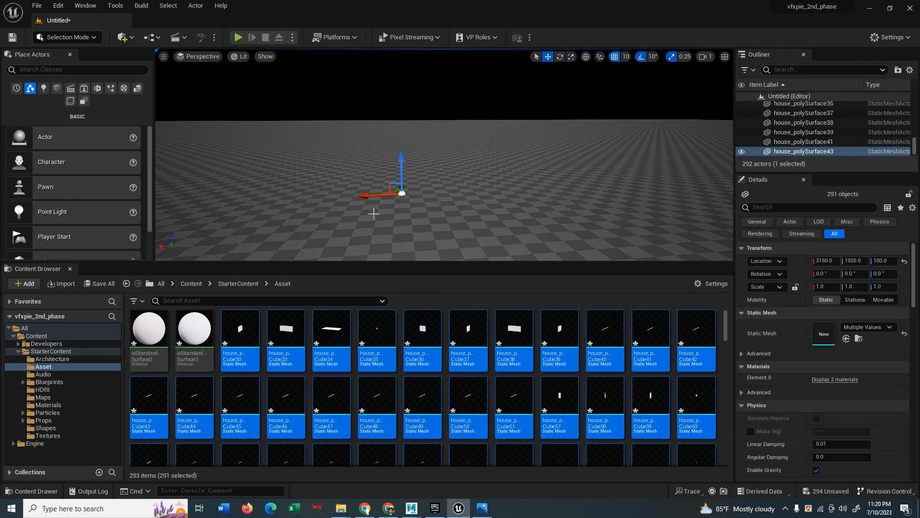
{"action": "scroll", "coordinate": [374, 214], "scroll_direction": "up", "scroll_amount": 1}
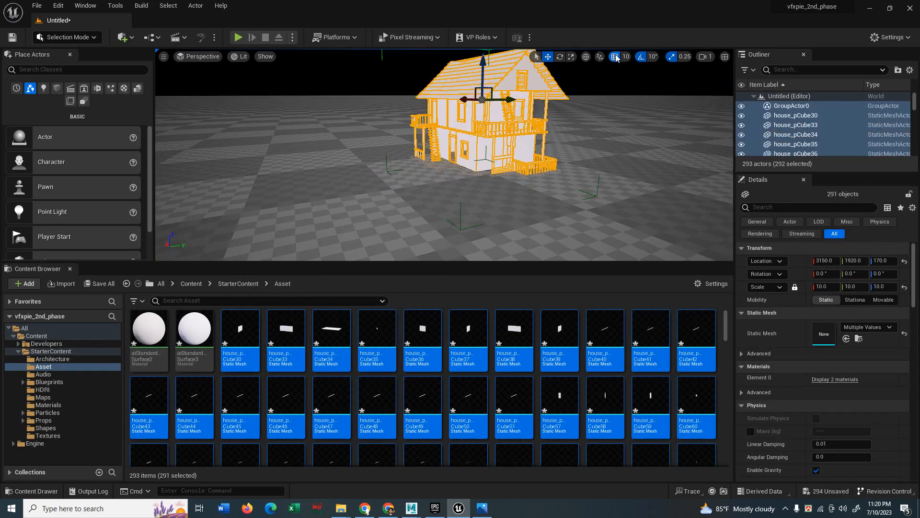
{"action": "middle_click_drag", "start_coordinate": [649, 102], "coordinate": [654, 97]}
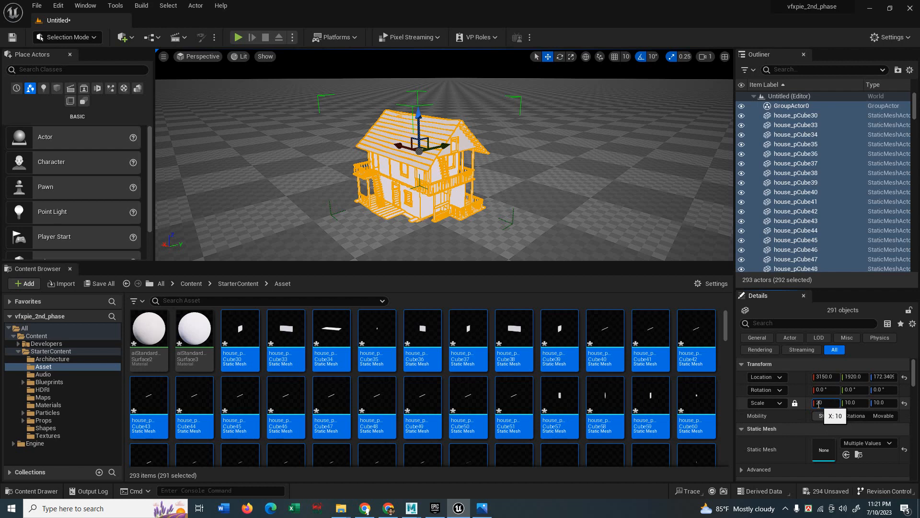
Scale the house uniformly to 20 and lift it on Z to stand on the landscape.
{"action": "key", "text": "Return"}
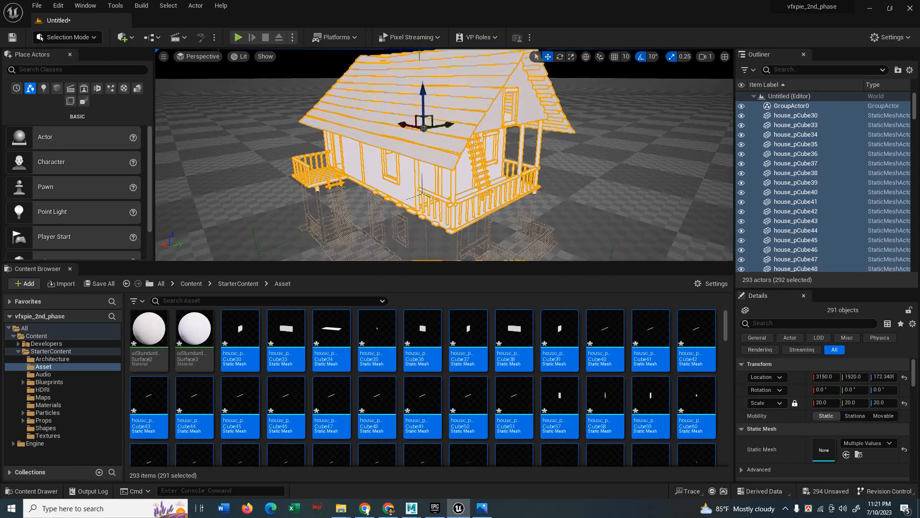
{"action": "right_click_drag", "start_coordinate": [451, 190], "coordinate": [454, 172]}
{"action": "left_click_drag", "start_coordinate": [442, 113], "coordinate": [445, 57]}
{"action": "scroll", "coordinate": [445, 135], "scroll_direction": "down", "scroll_amount": 2}
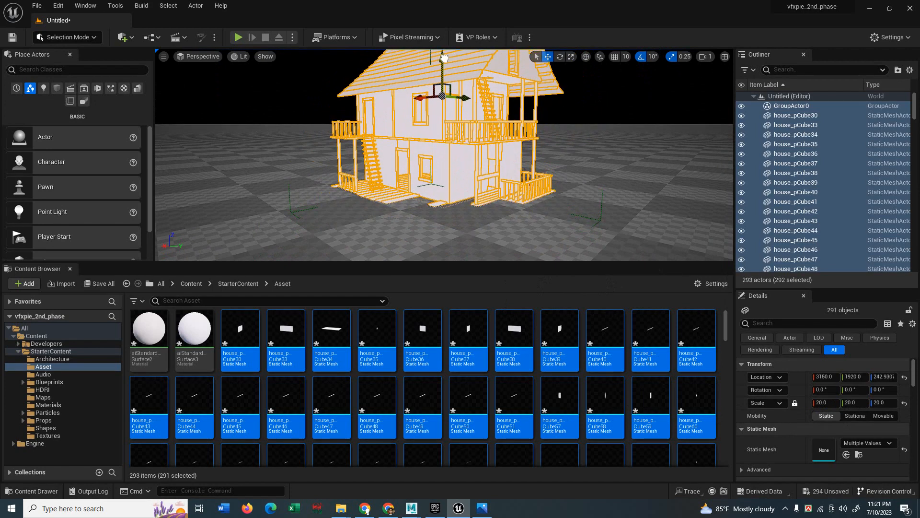
{"action": "scroll", "coordinate": [444, 160], "scroll_direction": "down", "scroll_amount": 4}
{"action": "left_click", "coordinate": [540, 185]}
{"action": "middle_click_drag", "start_coordinate": [492, 193], "coordinate": [482, 187]}
{"action": "right_click_drag", "start_coordinate": [482, 187], "coordinate": [494, 196]}
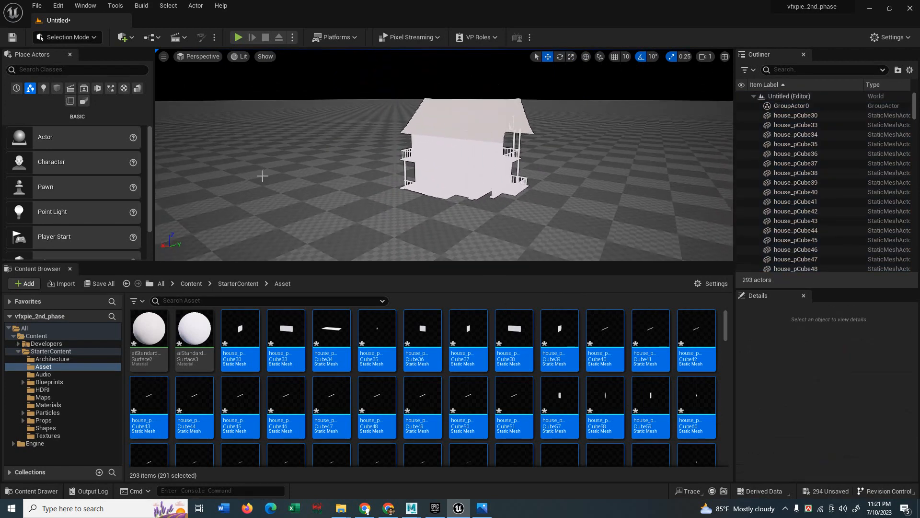
{"action": "left_click", "coordinate": [242, 60]}
{"action": "left_click", "coordinate": [266, 95]}
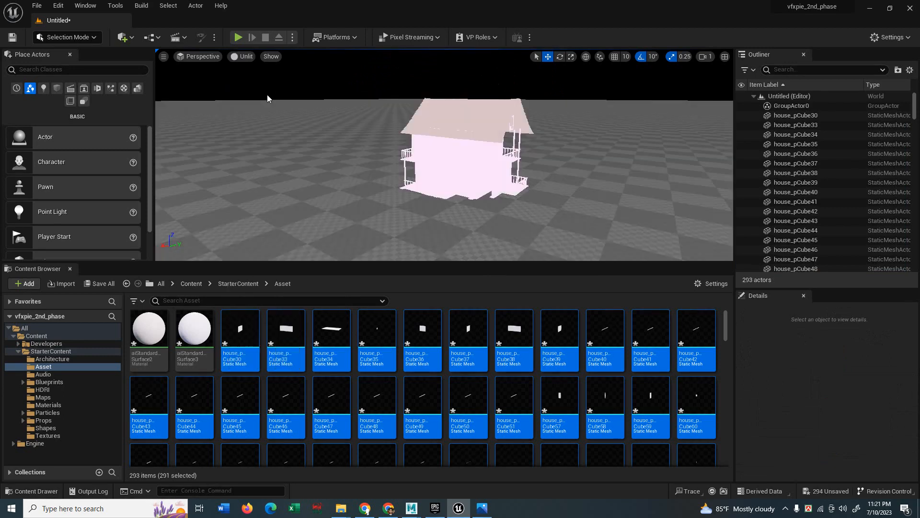
{"action": "left_click", "coordinate": [247, 57]}
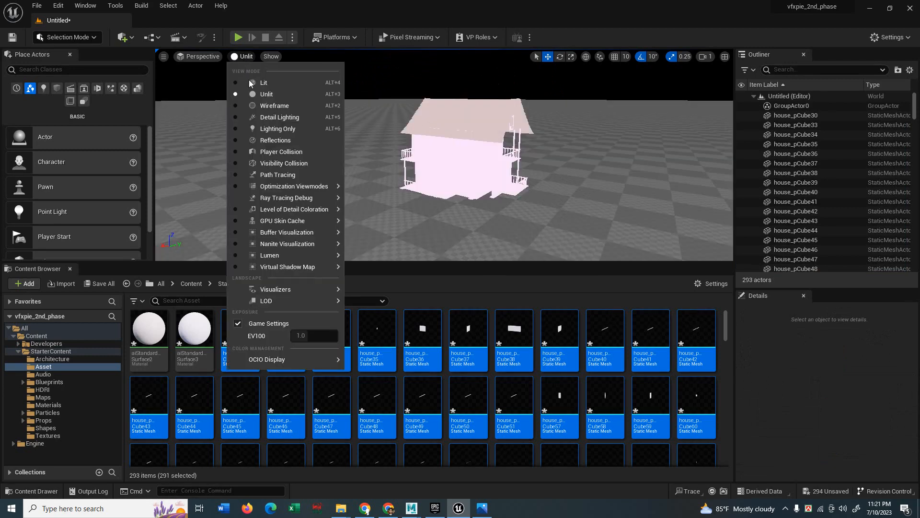
{"action": "left_click", "coordinate": [269, 106]}
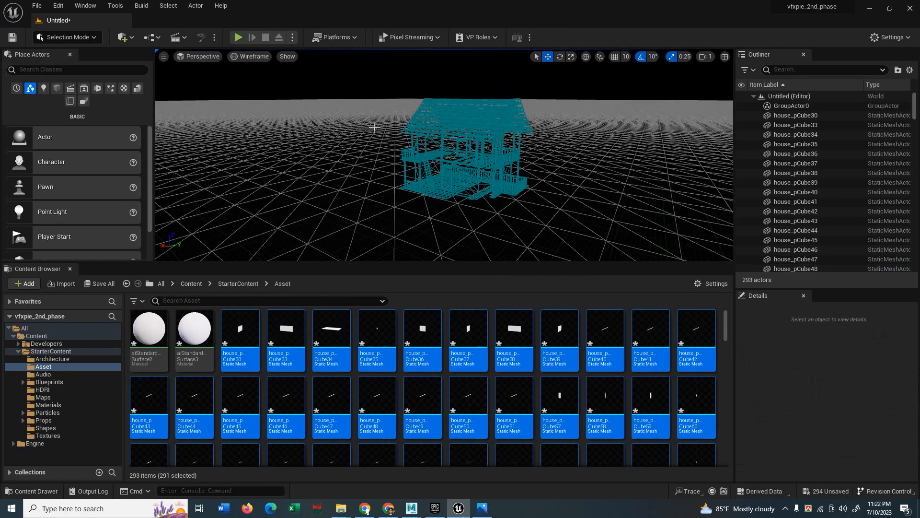
{"action": "left_click", "coordinate": [246, 56]}
{"action": "left_click", "coordinate": [269, 117]}
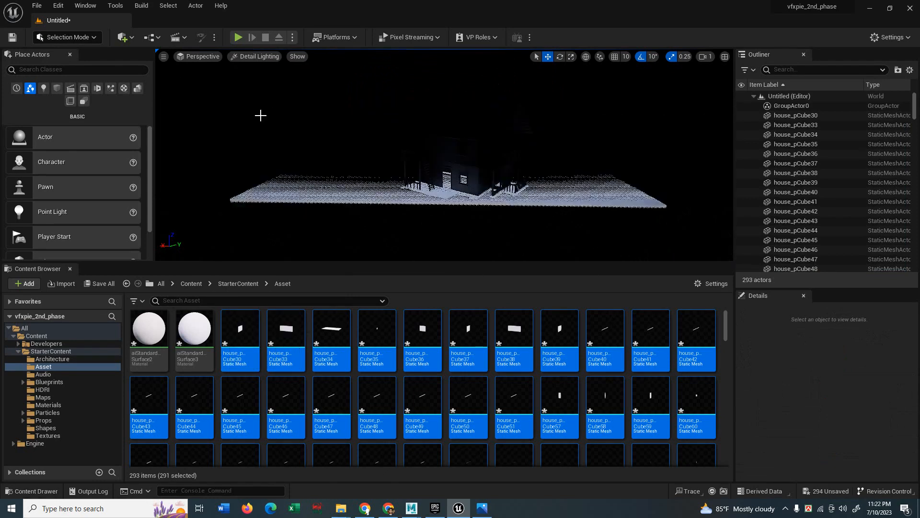
{"action": "left_click", "coordinate": [259, 57]}
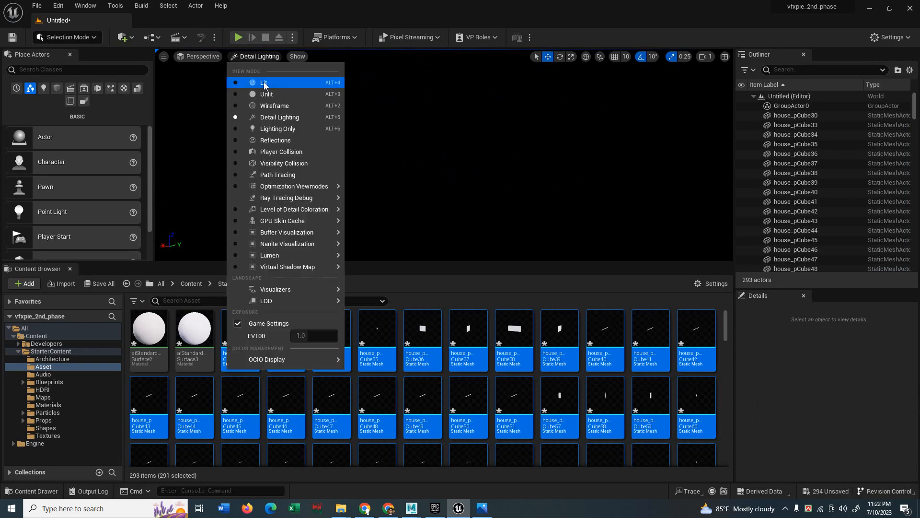
{"action": "left_click", "coordinate": [264, 84]}
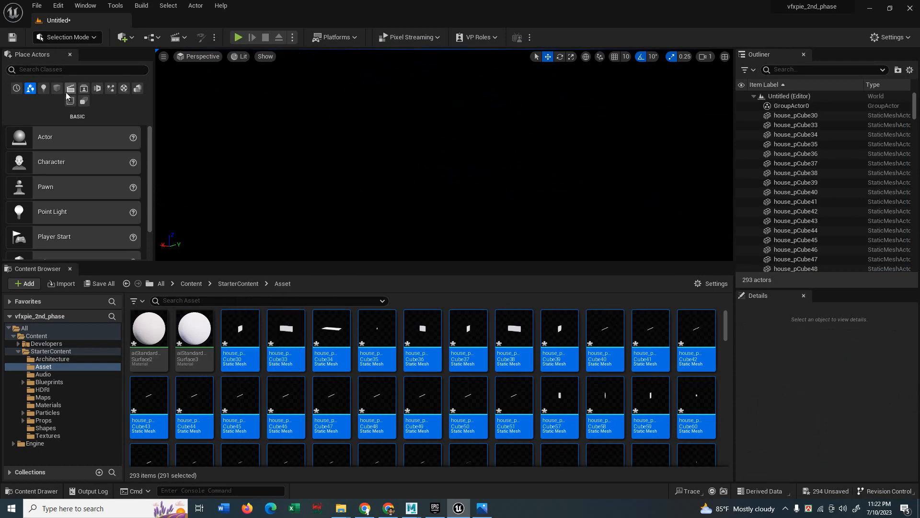
Place a Spot Light from the Lights category into the level above the house.
{"action": "left_click", "coordinate": [44, 88]}
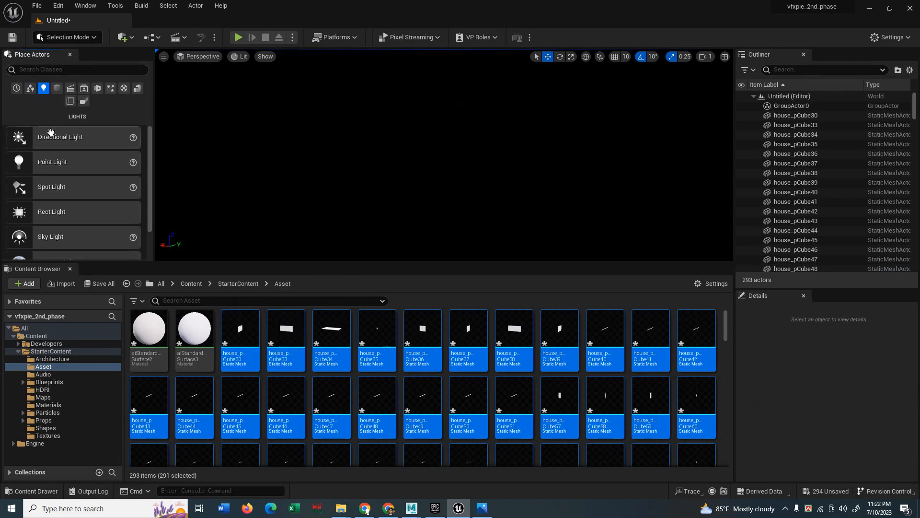
{"action": "scroll", "coordinate": [48, 191], "scroll_direction": "down", "scroll_amount": 3}
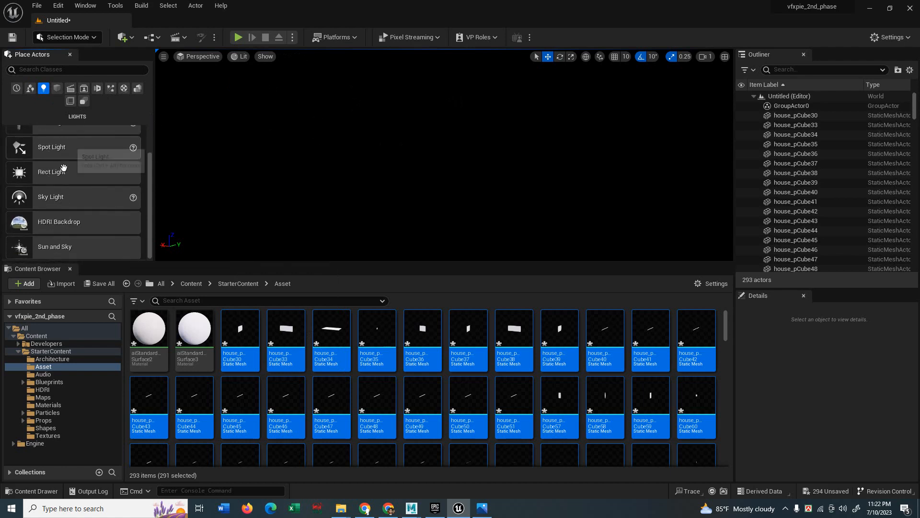
{"action": "scroll", "coordinate": [61, 158], "scroll_direction": "up", "scroll_amount": 2}
{"action": "scroll", "coordinate": [55, 216], "scroll_direction": "down", "scroll_amount": 2}
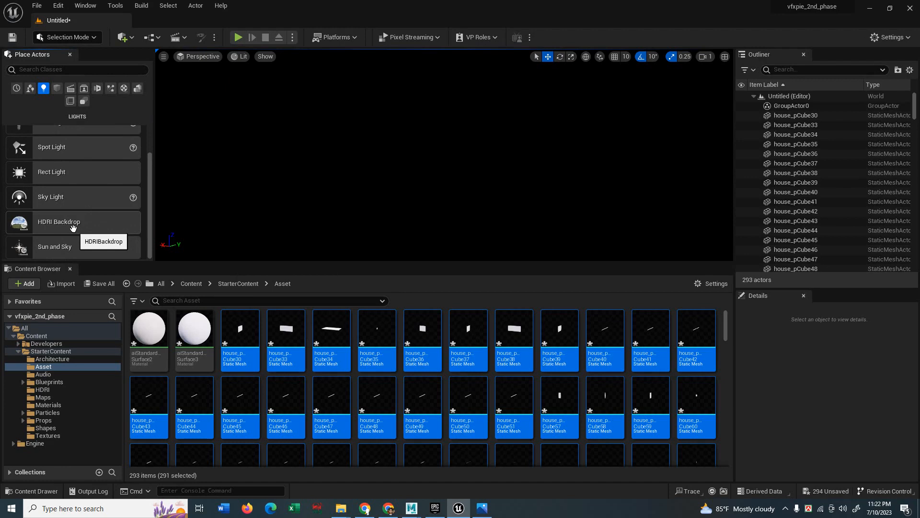
{"action": "scroll", "coordinate": [55, 212], "scroll_direction": "up", "scroll_amount": 2}
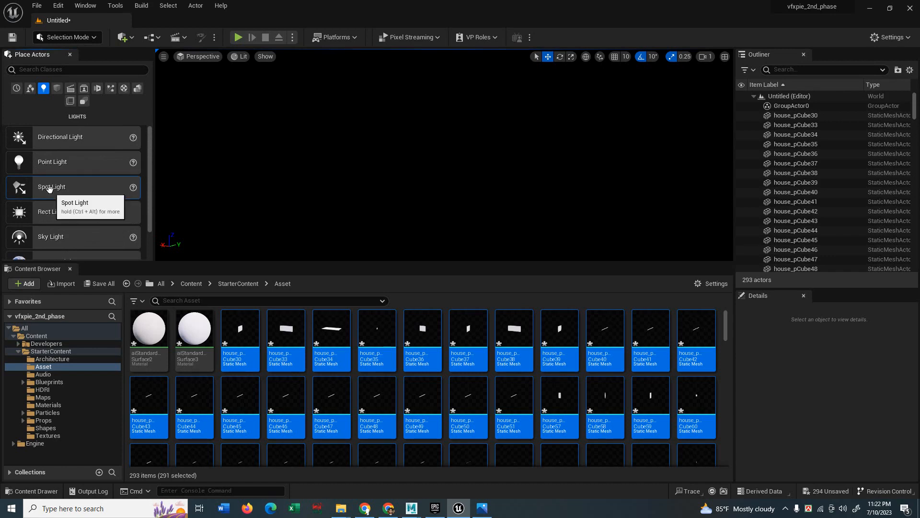
{"action": "left_click_drag", "start_coordinate": [49, 188], "coordinate": [435, 51]}
{"action": "scroll", "coordinate": [371, 197], "scroll_direction": "down", "scroll_amount": 5}
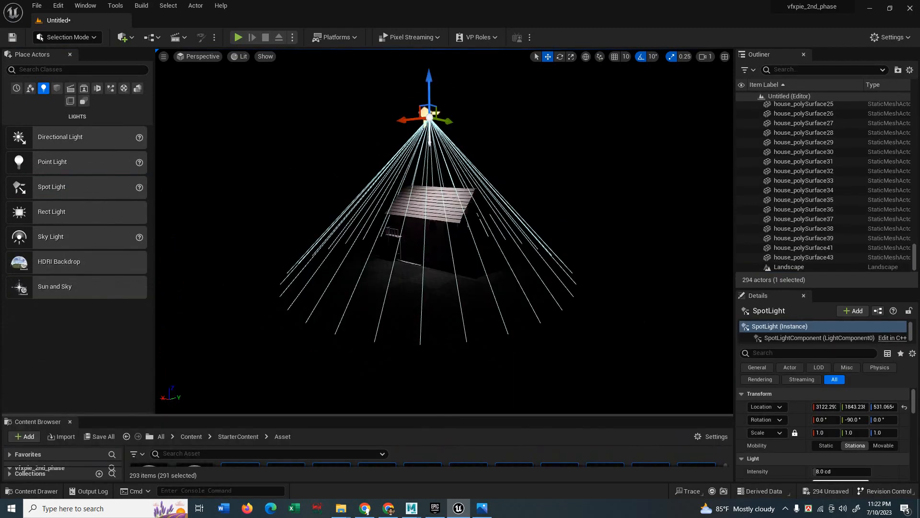
Slide the spotlight along its Y and X axes toward the house.
{"action": "left_click_drag", "start_coordinate": [557, 282], "coordinate": [594, 281], "text": "alt"}
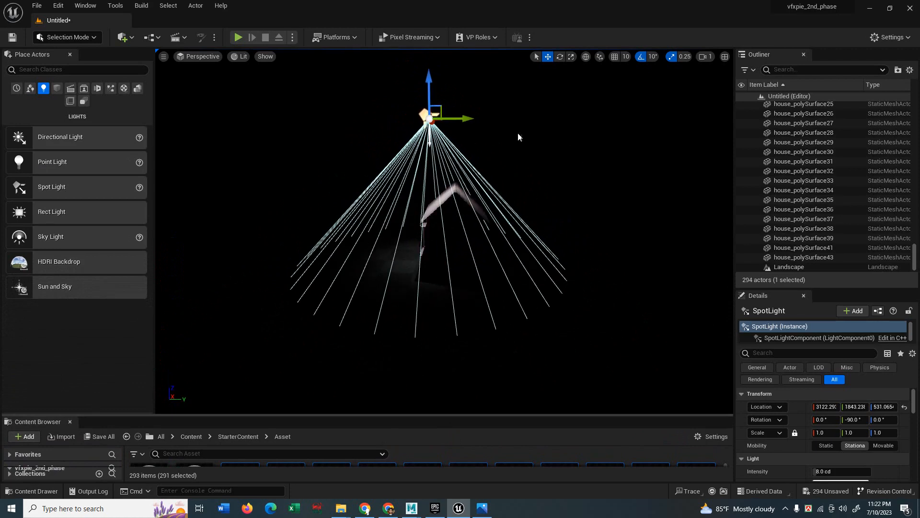
{"action": "left_click_drag", "start_coordinate": [459, 118], "coordinate": [492, 118]}
{"action": "left_click_drag", "start_coordinate": [460, 199], "coordinate": [204, 196], "text": "alt"}
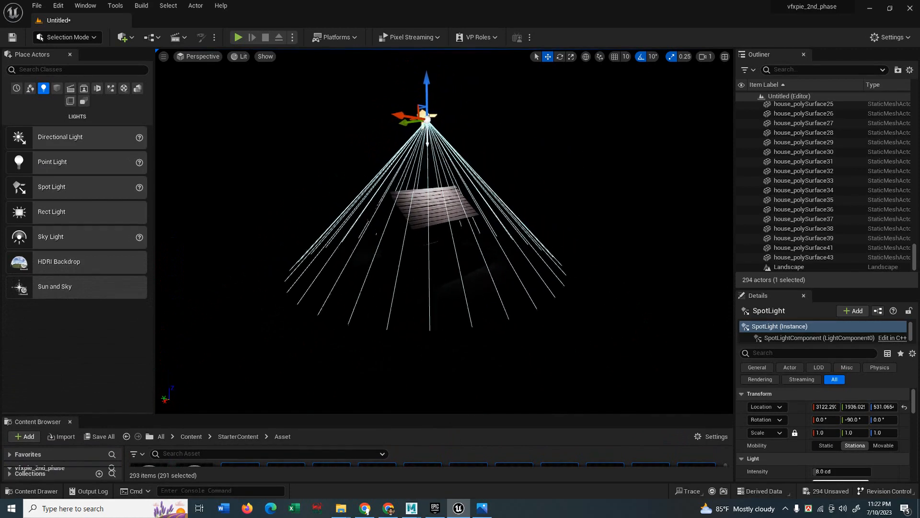
{"action": "left_click_drag", "start_coordinate": [398, 124], "coordinate": [474, 145]}
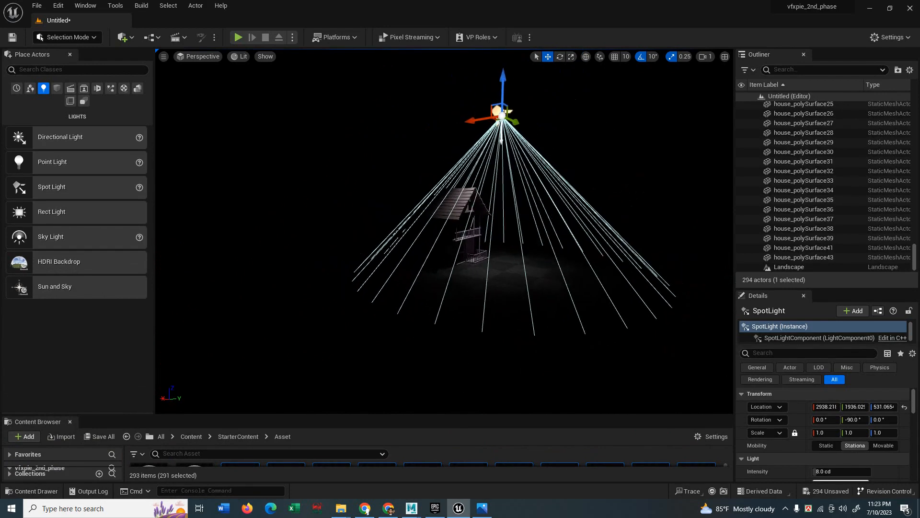
{"action": "mouse_move", "coordinate": [458, 203]}
{"action": "right_mouse_down"}
{"action": "mouse_move", "coordinate": [452, 211]}
{"action": "mouse_move", "coordinate": [458, 203]}
{"action": "right_mouse_up"}
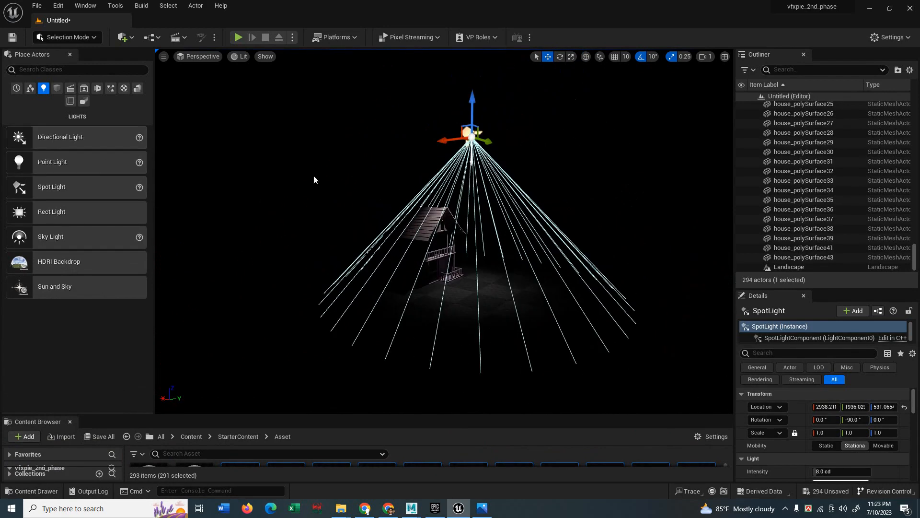
Rotate the spotlight down toward the house with angle snapping turned off.
{"action": "key", "text": "e"}
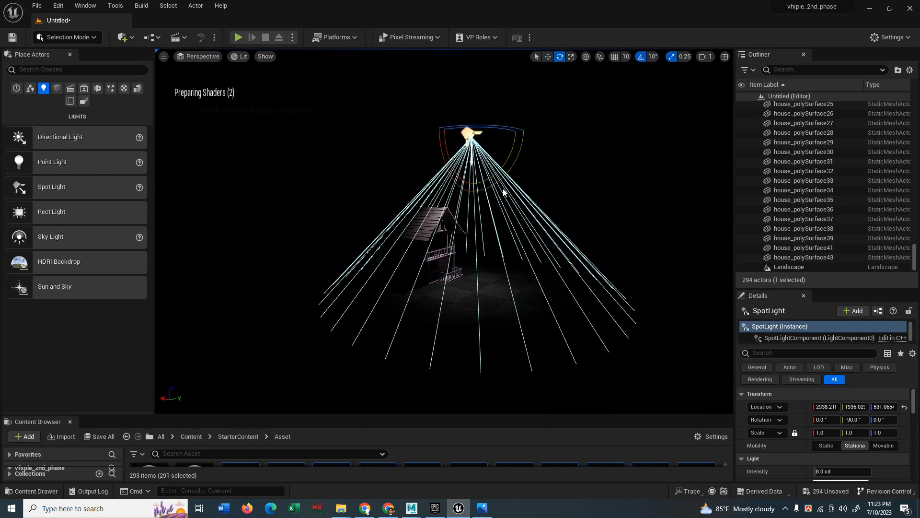
{"action": "left_click_drag", "start_coordinate": [519, 143], "coordinate": [598, 53]}
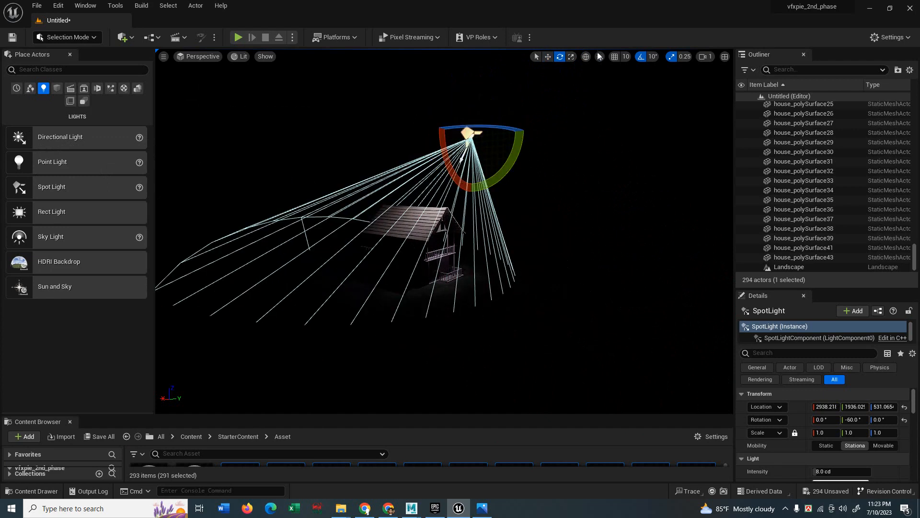
{"action": "left_click", "coordinate": [641, 56]}
{"action": "left_click_drag", "start_coordinate": [510, 161], "coordinate": [513, 134]}
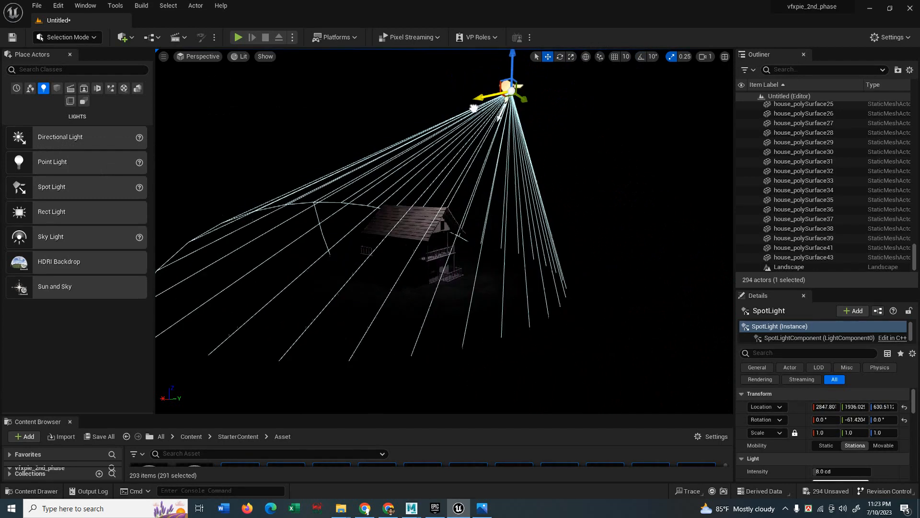
Raise the spotlight to about 745 on Z and position it at X 2666.9, Y 1839.99.
{"action": "left_click_drag", "start_coordinate": [463, 100], "coordinate": [504, 97]}
{"action": "right_click_drag", "start_coordinate": [563, 210], "coordinate": [570, 193]}
{"action": "left_click_drag", "start_coordinate": [513, 156], "coordinate": [512, 112]}
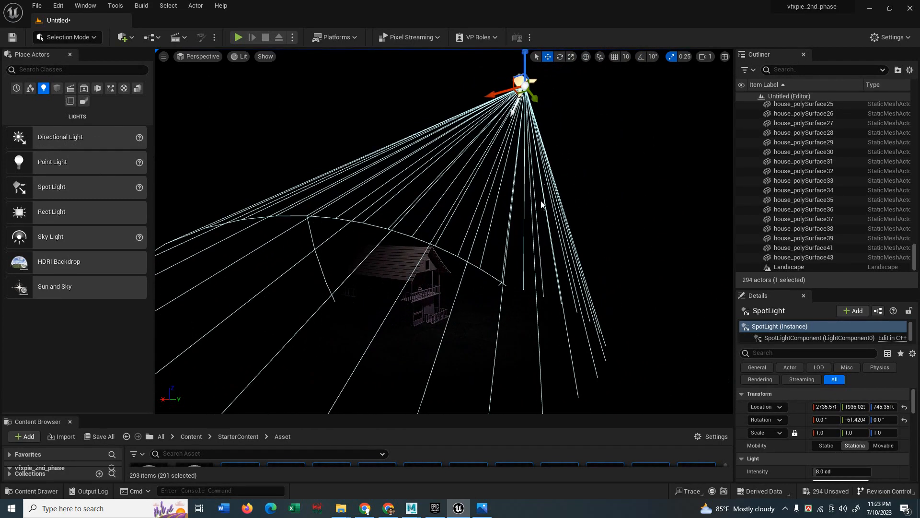
{"action": "right_click_drag", "start_coordinate": [541, 204], "coordinate": [561, 257]}
{"action": "left_click_drag", "start_coordinate": [605, 128], "coordinate": [551, 129]}
{"action": "right_click_drag", "start_coordinate": [429, 251], "coordinate": [434, 254]}
{"action": "left_click_drag", "start_coordinate": [371, 164], "coordinate": [420, 152]}
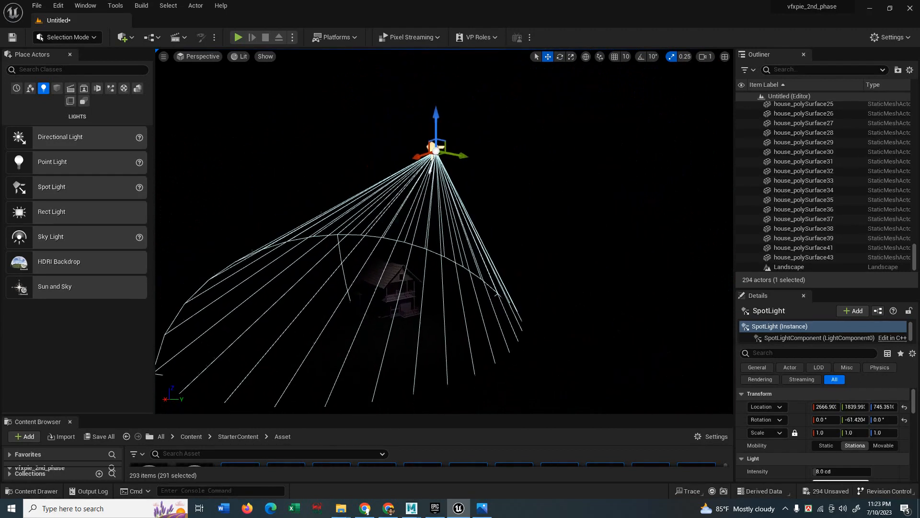
{"action": "scroll", "coordinate": [433, 288], "scroll_direction": "up", "scroll_amount": 6}
{"action": "right_click_drag", "start_coordinate": [425, 305], "coordinate": [440, 300]}
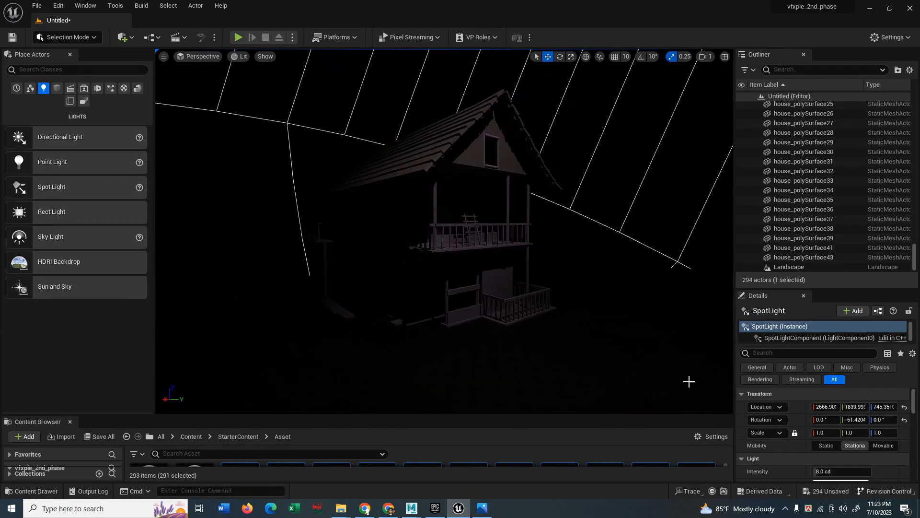
{"action": "left_click_drag", "start_coordinate": [818, 288], "coordinate": [818, 125]}
Set the spotlight intensity to 160 cd and its attenuation radius to about 2291.
{"action": "left_click_drag", "start_coordinate": [821, 334], "coordinate": [871, 334]}
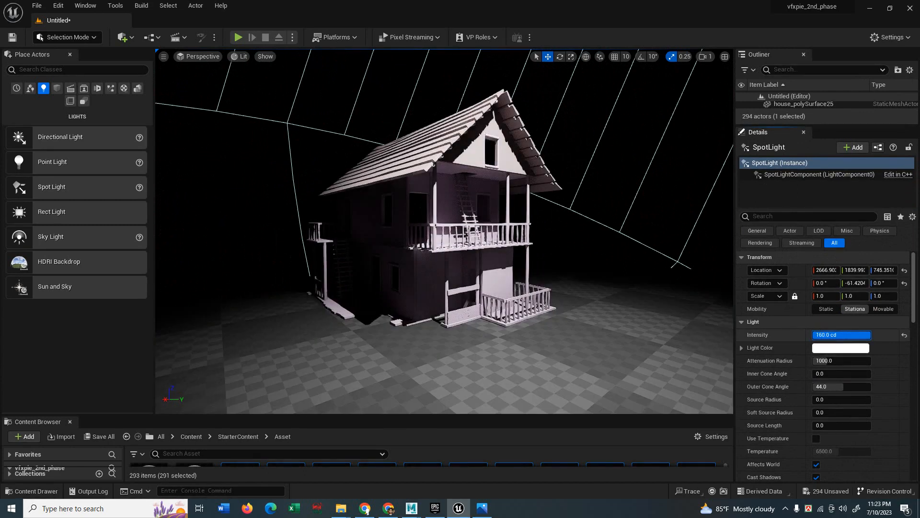
{"action": "scroll", "coordinate": [681, 335], "scroll_direction": "down", "scroll_amount": 5}
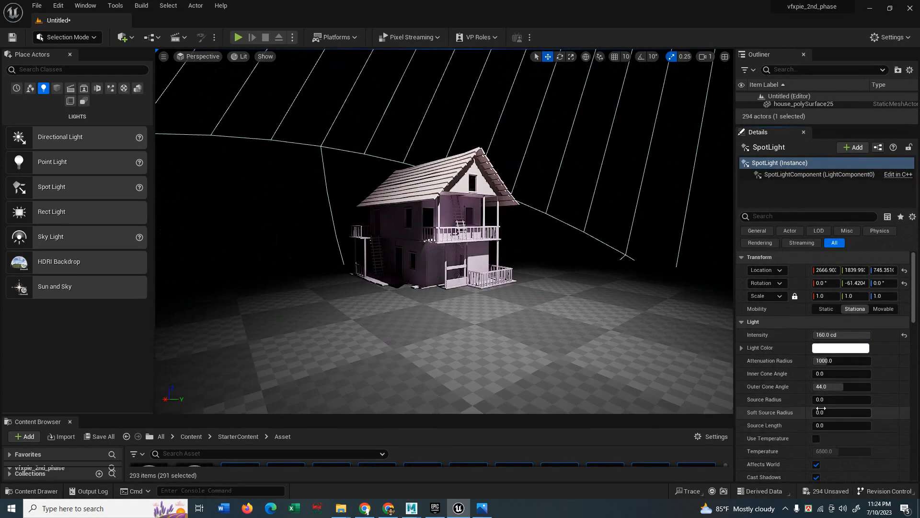
{"action": "scroll", "coordinate": [789, 451], "scroll_direction": "down", "scroll_amount": 5}
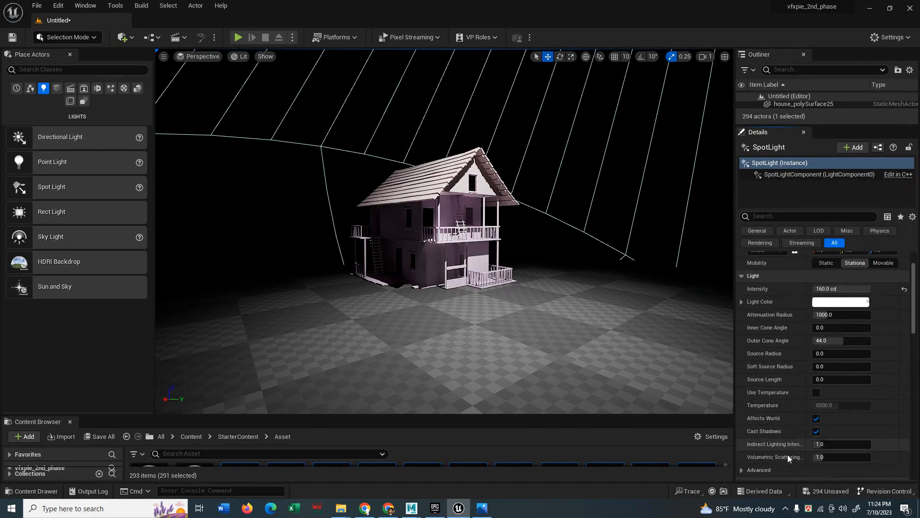
{"action": "scroll", "coordinate": [775, 384], "scroll_direction": "down", "scroll_amount": 5}
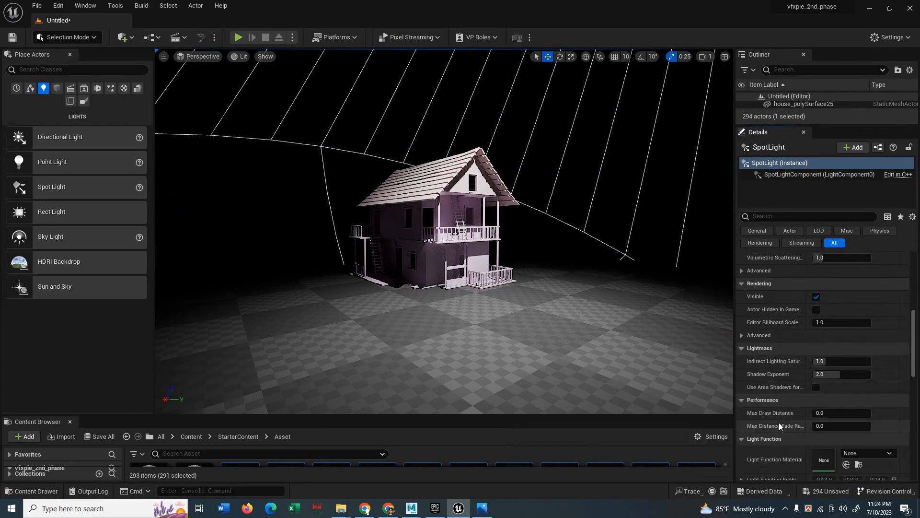
{"action": "scroll", "coordinate": [844, 361], "scroll_direction": "up", "scroll_amount": 10}
{"action": "mouse_move", "coordinate": [842, 360]}
{"action": "left_mouse_down"}
{"action": "mouse_move", "coordinate": [878, 360]}
{"action": "mouse_move", "coordinate": [813, 361]}
{"action": "mouse_move", "coordinate": [844, 360]}
{"action": "left_mouse_up"}
{"action": "scroll", "coordinate": [584, 318], "scroll_direction": "down", "scroll_amount": 6}
{"action": "scroll", "coordinate": [502, 300], "scroll_direction": "down", "scroll_amount": 3}
{"action": "right_click_drag", "start_coordinate": [549, 298], "coordinate": [566, 300]}
Re-aim the spotlight at the house to -45.87 pitch and -27.43 yaw.
{"action": "mouse_move", "coordinate": [540, 296]}
{"action": "middle_mouse_down"}
{"action": "mouse_move", "coordinate": [538, 273]}
{"action": "mouse_move", "coordinate": [543, 290]}
{"action": "middle_mouse_up"}
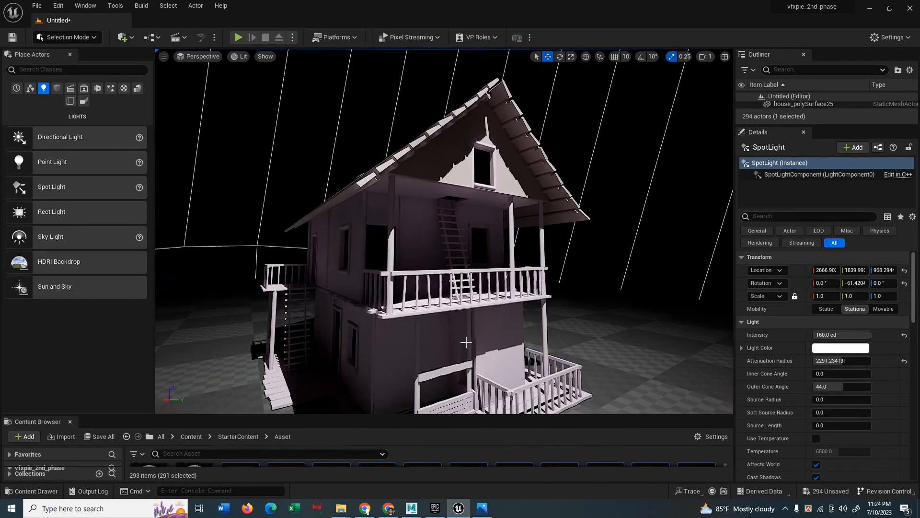
{"action": "scroll", "coordinate": [466, 341], "scroll_direction": "down", "scroll_amount": 4}
{"action": "scroll", "coordinate": [466, 337], "scroll_direction": "down", "scroll_amount": 4}
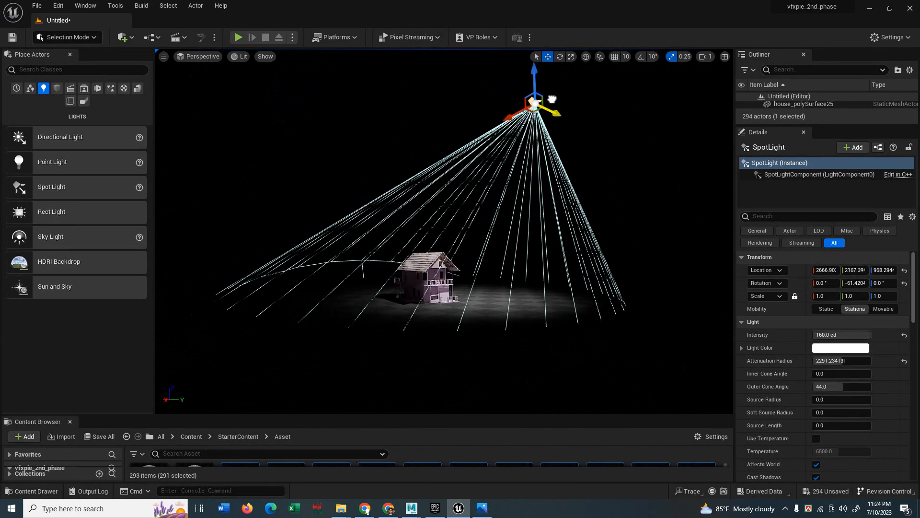
{"action": "left_click_drag", "start_coordinate": [551, 99], "coordinate": [527, 84]}
{"action": "key", "text": "e"}
{"action": "left_click_drag", "start_coordinate": [480, 60], "coordinate": [472, 61]}
{"action": "key", "text": "w"}
{"action": "left_click_drag", "start_coordinate": [459, 106], "coordinate": [529, 97]}
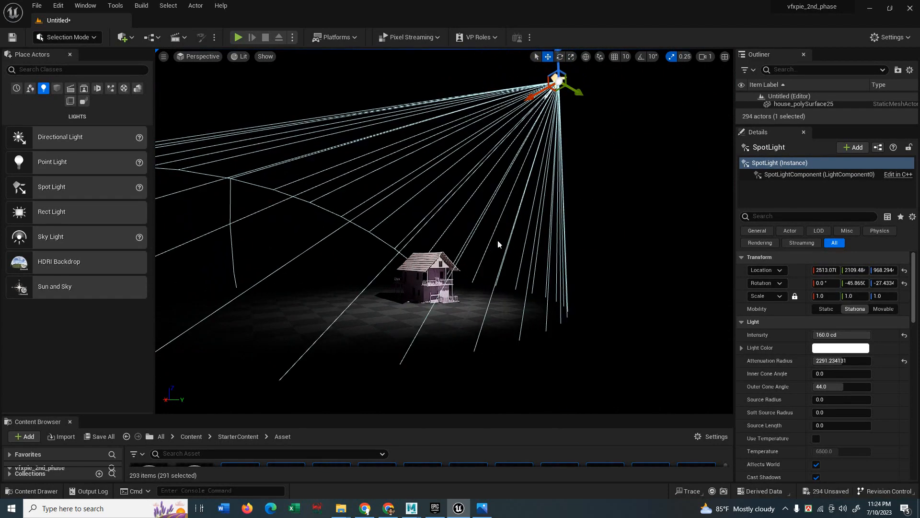
Nudge the spotlight to X 2526.25 and frame the lit house.
{"action": "middle_click_drag", "start_coordinate": [528, 98], "coordinate": [540, 199]}
{"action": "left_click_drag", "start_coordinate": [507, 222], "coordinate": [505, 250]}
{"action": "middle_click_drag", "start_coordinate": [494, 320], "coordinate": [504, 245]}
{"action": "scroll", "coordinate": [493, 320], "scroll_direction": "up", "scroll_amount": 3}
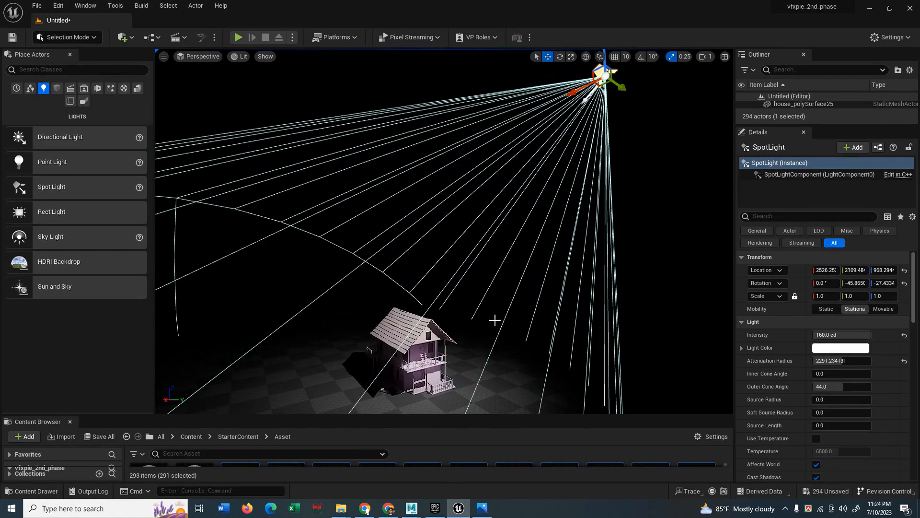
{"action": "middle_click_drag", "start_coordinate": [331, 368], "coordinate": [339, 306]}
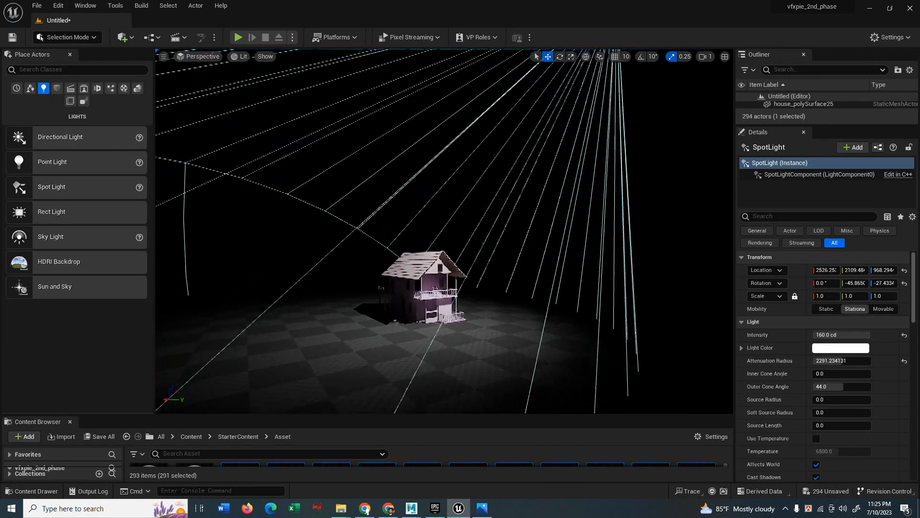
{"action": "scroll", "coordinate": [589, 293], "scroll_direction": "up", "scroll_amount": 6}
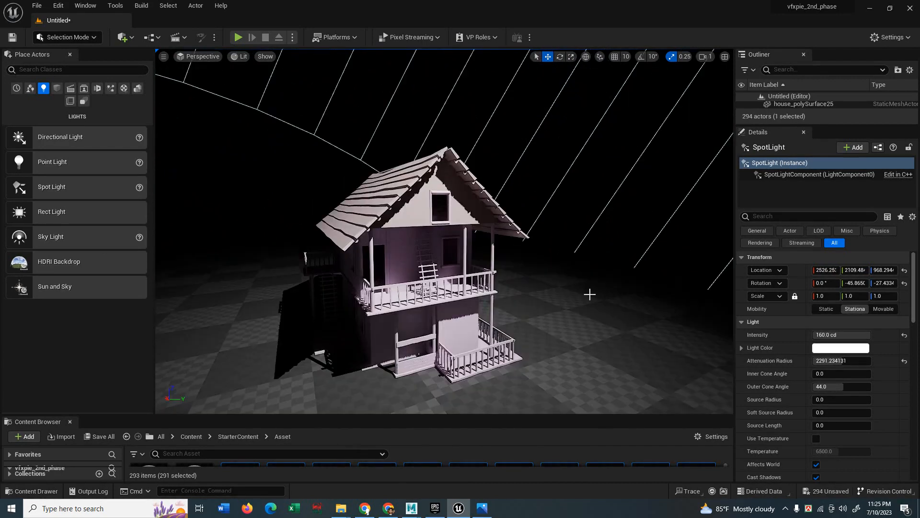
Select the house and open its aiStandardSurface3 material in the Material Editor.
{"action": "left_click", "coordinate": [406, 217]}
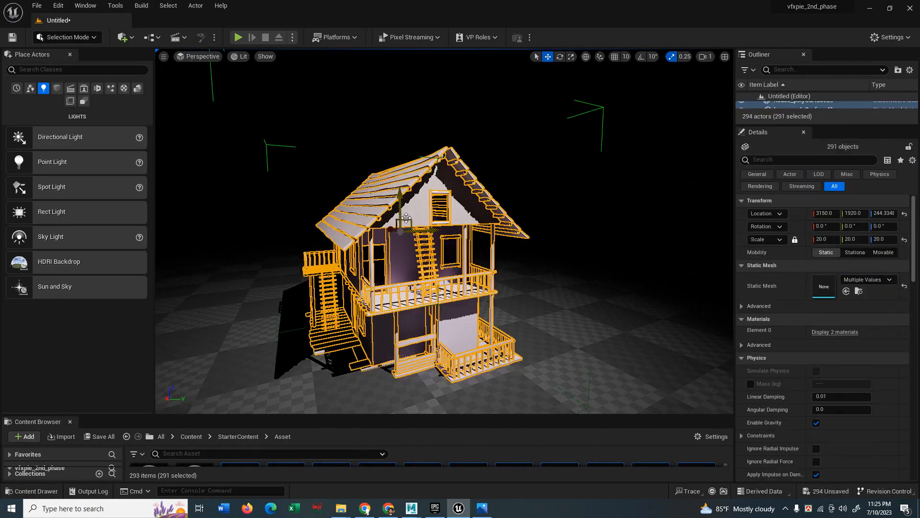
{"action": "scroll", "coordinate": [791, 287], "scroll_direction": "down", "scroll_amount": 2}
{"action": "left_click", "coordinate": [829, 301]}
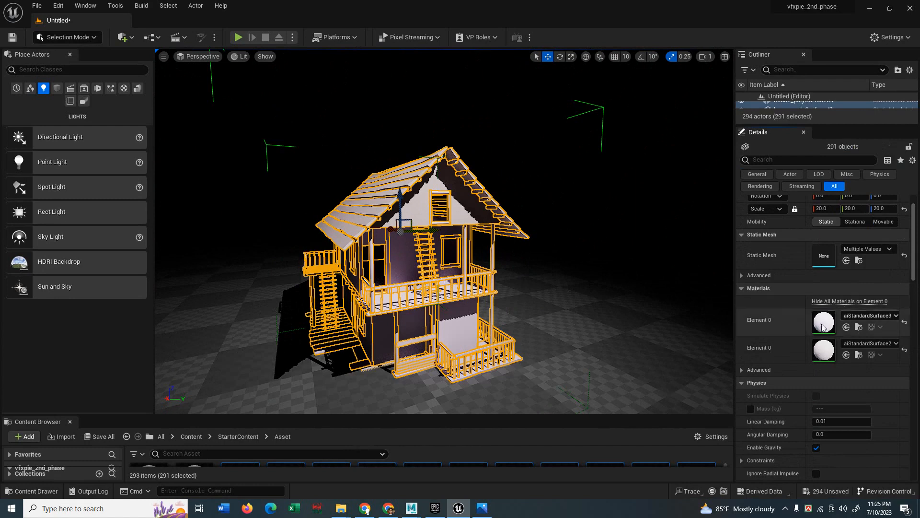
{"action": "left_click", "coordinate": [858, 327]}
{"action": "left_click_drag", "start_coordinate": [438, 415], "coordinate": [456, 307]}
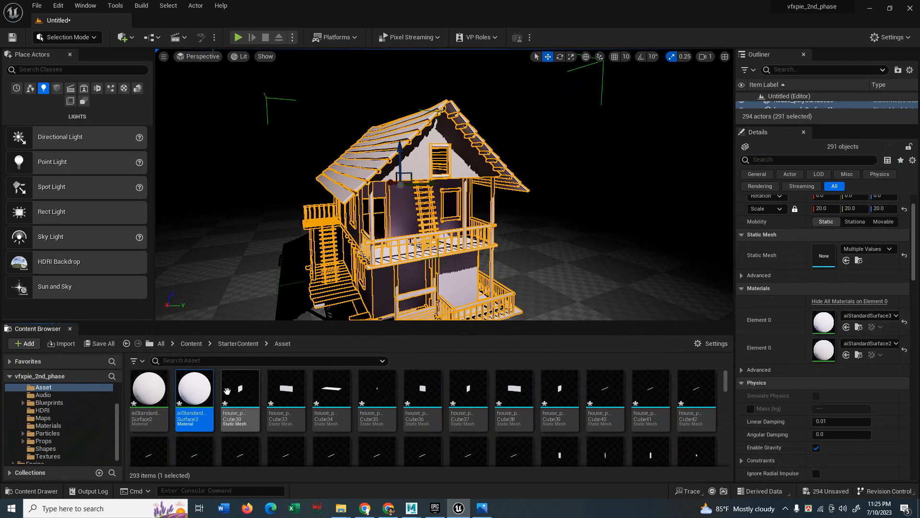
{"action": "mouse_move", "coordinate": [194, 392]}
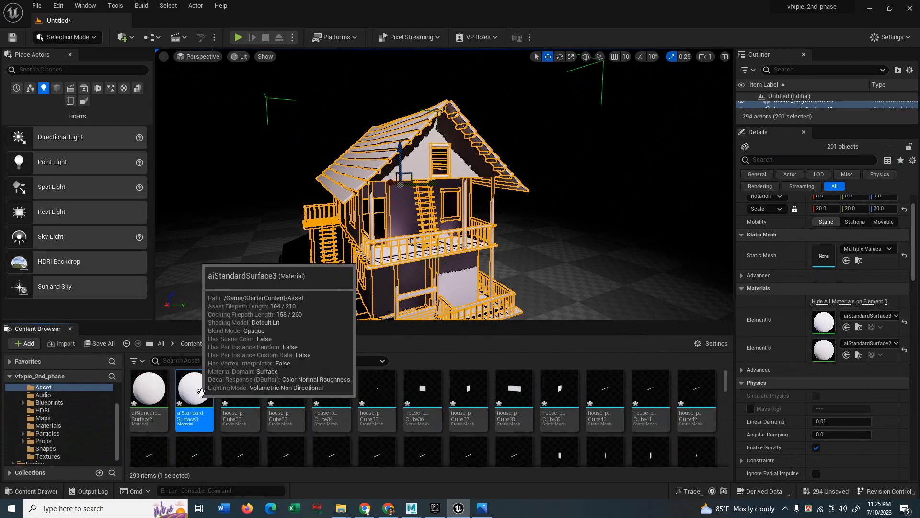
{"action": "double_click", "coordinate": [195, 389]}
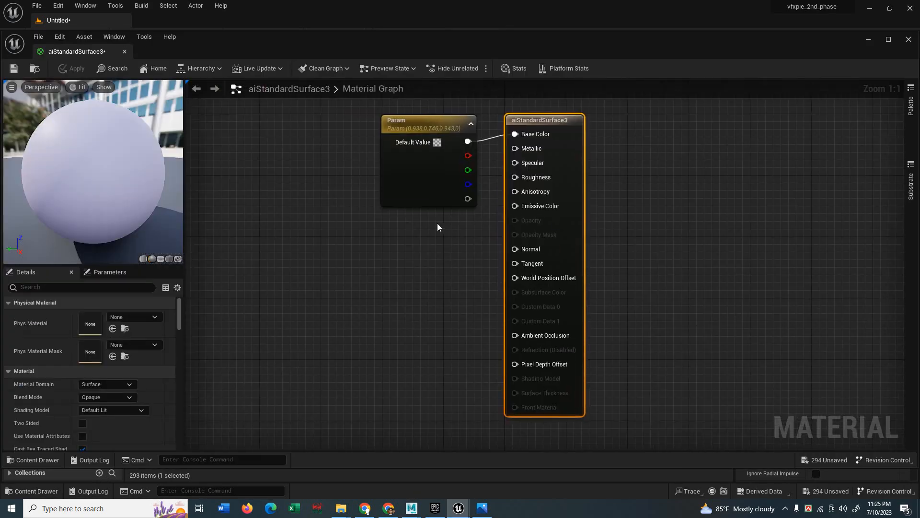
{"action": "left_click_drag", "start_coordinate": [418, 126], "coordinate": [341, 131]}
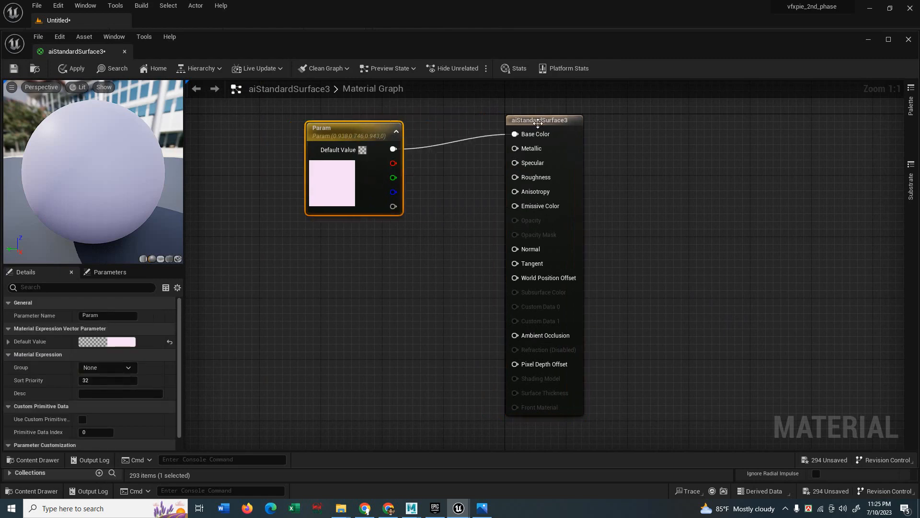
{"action": "left_click_drag", "start_coordinate": [538, 123], "coordinate": [530, 177]}
{"action": "left_click_drag", "start_coordinate": [360, 130], "coordinate": [422, 130]}
{"action": "left_click_drag", "start_coordinate": [221, 49], "coordinate": [265, 239]}
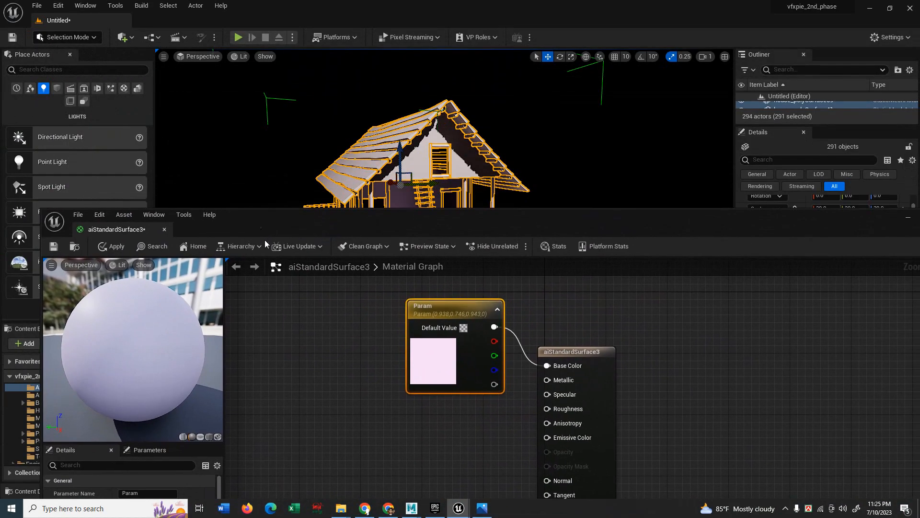
Set the Param base colour to neutral grey (0.405, 0.411, 0.39) and apply it.
{"action": "double_click", "coordinate": [421, 357]}
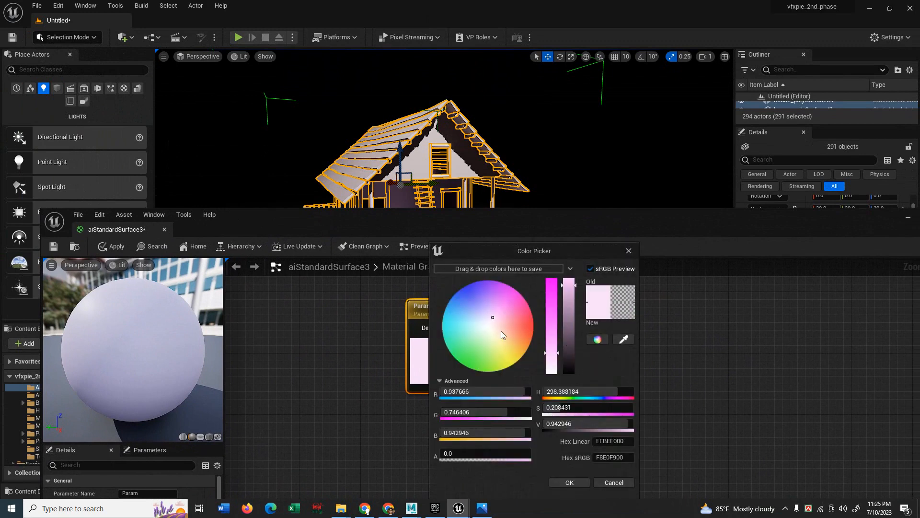
{"action": "left_click_drag", "start_coordinate": [569, 351], "coordinate": [569, 321]}
{"action": "left_click_drag", "start_coordinate": [492, 327], "coordinate": [488, 329]}
{"action": "left_click_drag", "start_coordinate": [570, 321], "coordinate": [570, 334]}
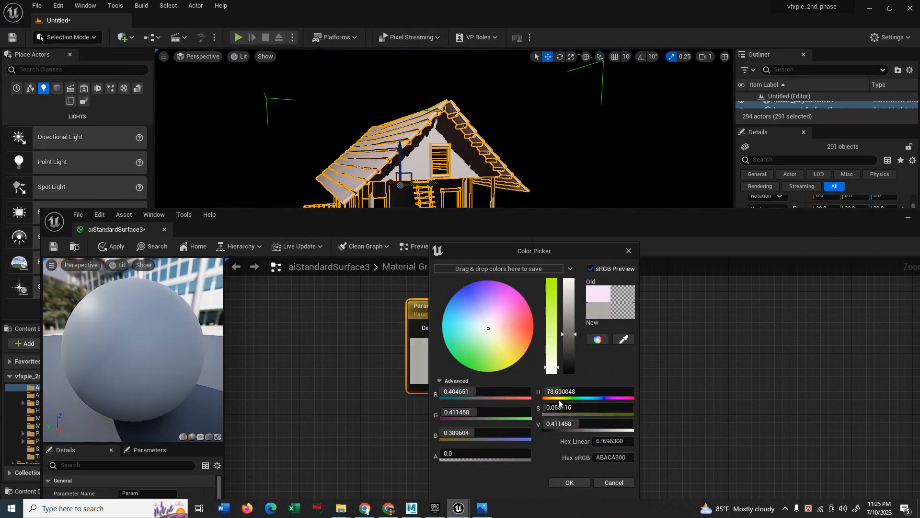
{"action": "left_click", "coordinate": [571, 482]}
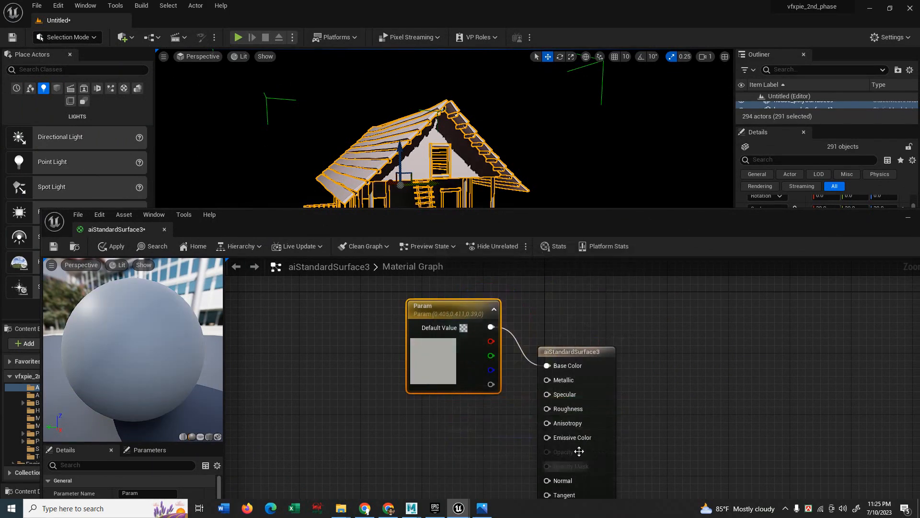
{"action": "left_click", "coordinate": [105, 248]}
{"action": "left_click", "coordinate": [57, 246]}
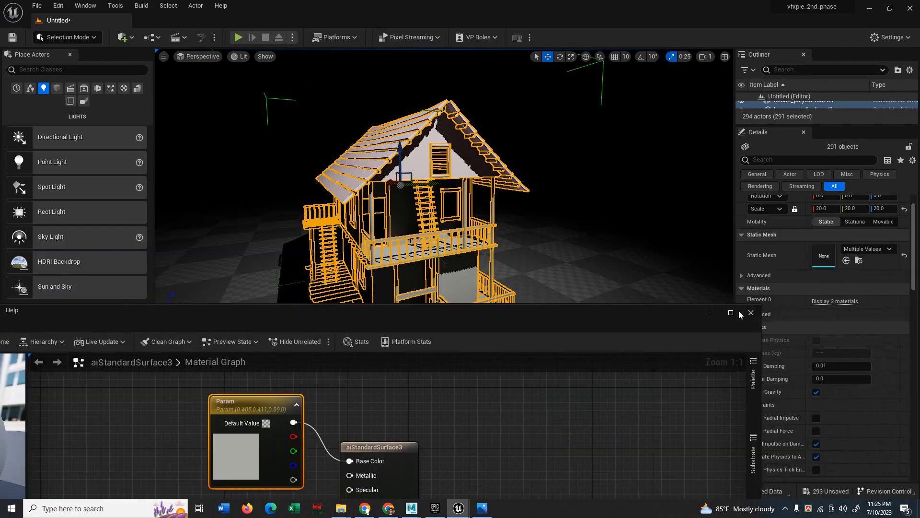
{"action": "left_click", "coordinate": [711, 312]}
{"action": "left_click", "coordinate": [542, 276]}
Open the aiStandardSurface2 material graph from the house's material list.
{"action": "scroll", "coordinate": [532, 280], "scroll_direction": "up", "scroll_amount": 4}
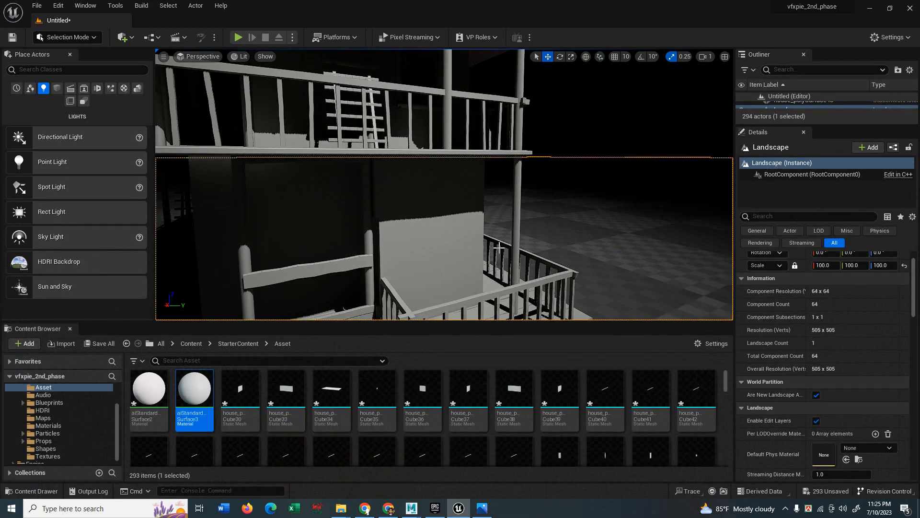
{"action": "scroll", "coordinate": [413, 244], "scroll_direction": "down", "scroll_amount": 5}
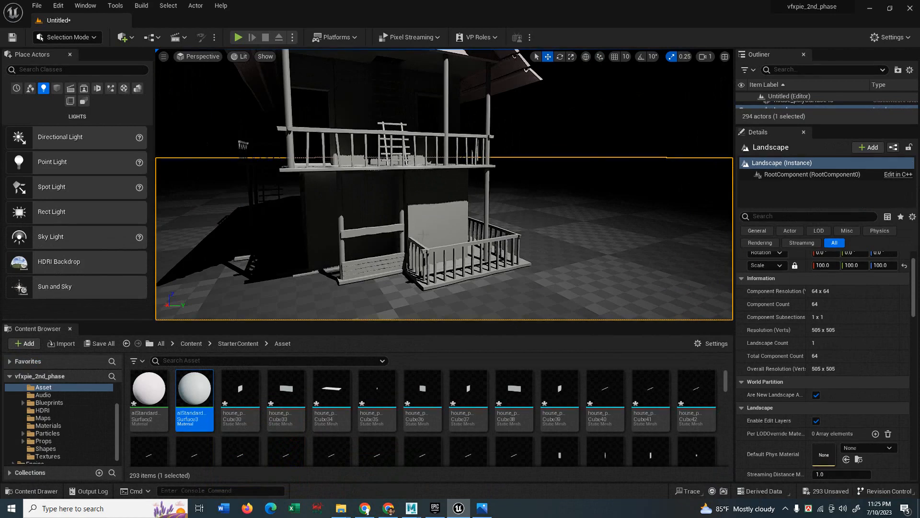
{"action": "mouse_move", "coordinate": [423, 234]}
{"action": "middle_mouse_down"}
{"action": "mouse_move", "coordinate": [416, 186]}
{"action": "mouse_move", "coordinate": [425, 245]}
{"action": "middle_mouse_up"}
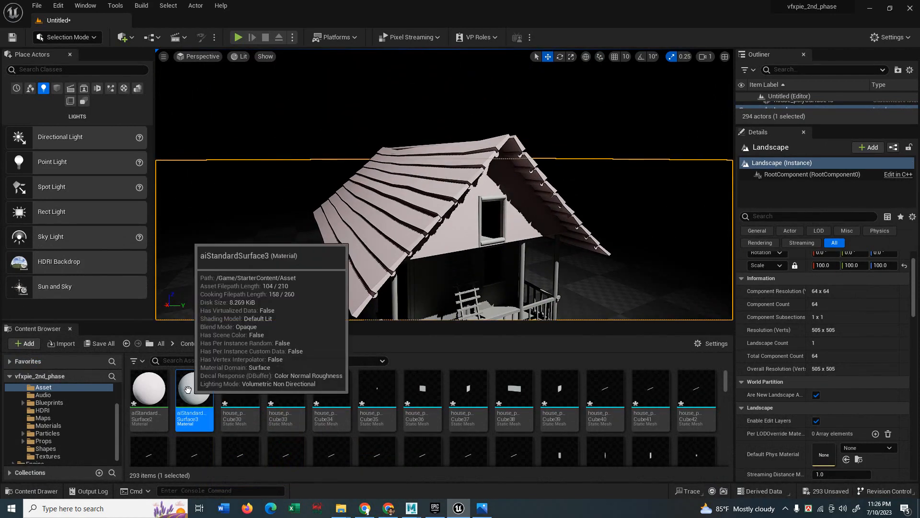
{"action": "double_click", "coordinate": [149, 388]}
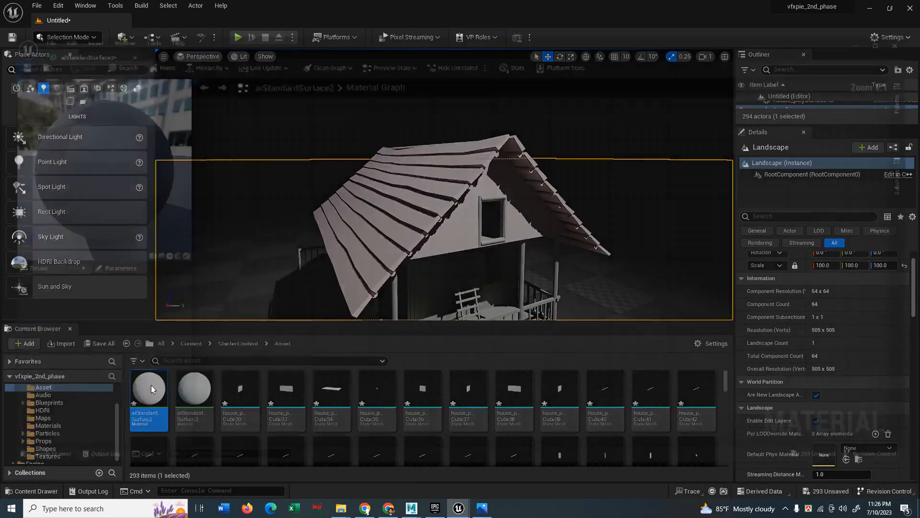
{"action": "left_click", "coordinate": [908, 39]}
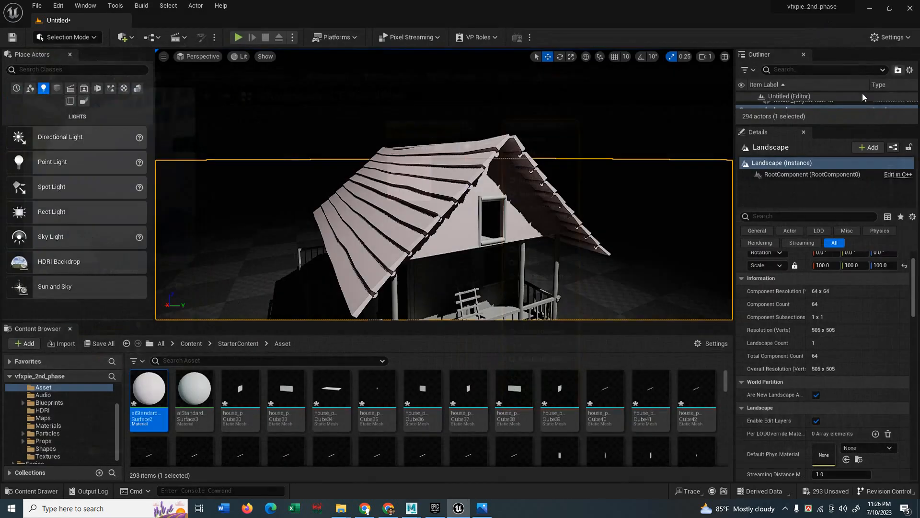
{"action": "left_click", "coordinate": [840, 302]}
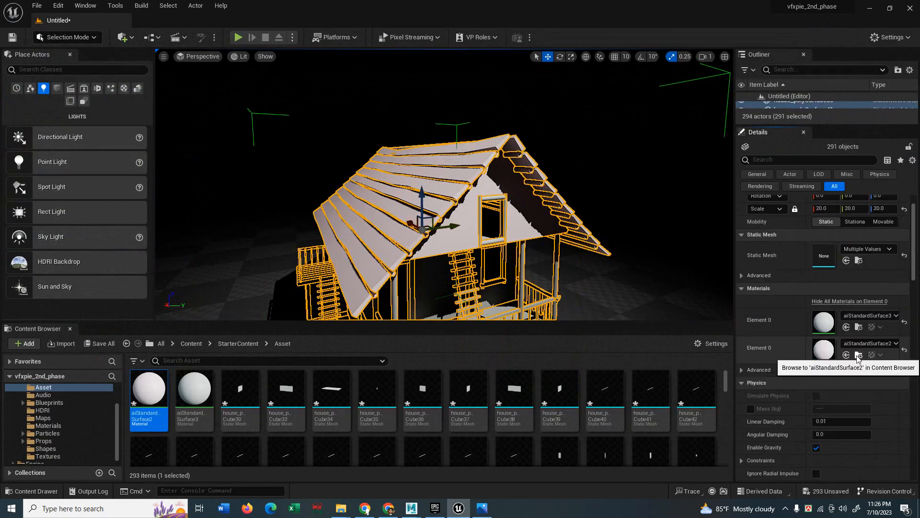
{"action": "double_click", "coordinate": [143, 399]}
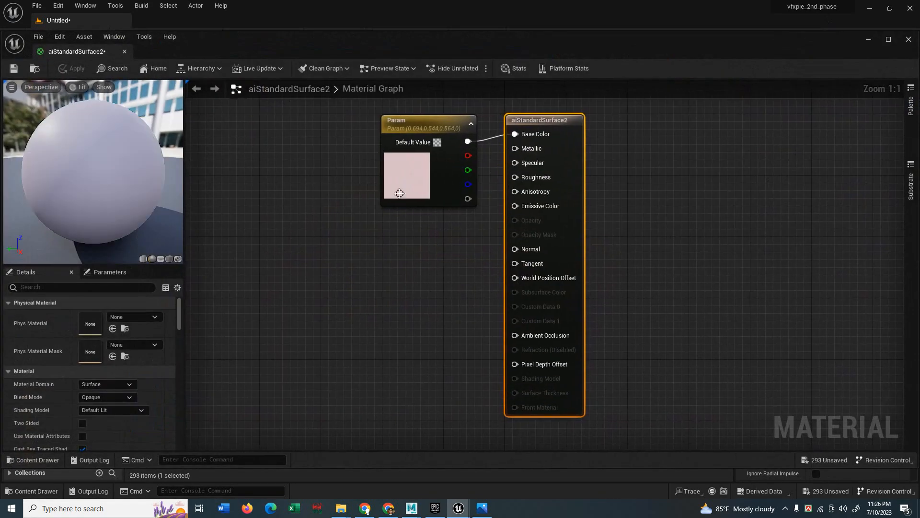
Set its Param colour to mid grey (0.435, 0.438, 0.423) and save the material.
{"action": "double_click", "coordinate": [408, 176]}
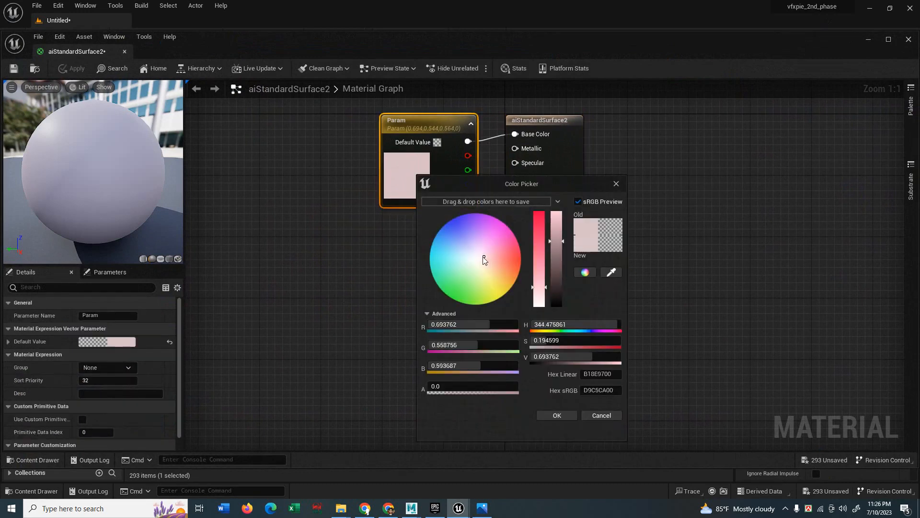
{"action": "left_click_drag", "start_coordinate": [484, 256], "coordinate": [476, 260]}
{"action": "left_click", "coordinate": [557, 265]}
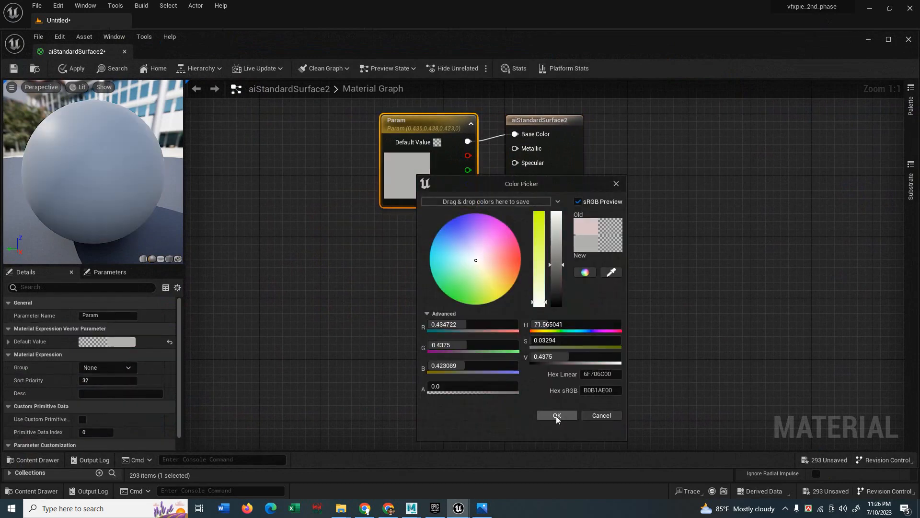
{"action": "left_click", "coordinate": [557, 416]}
{"action": "left_click", "coordinate": [13, 68]}
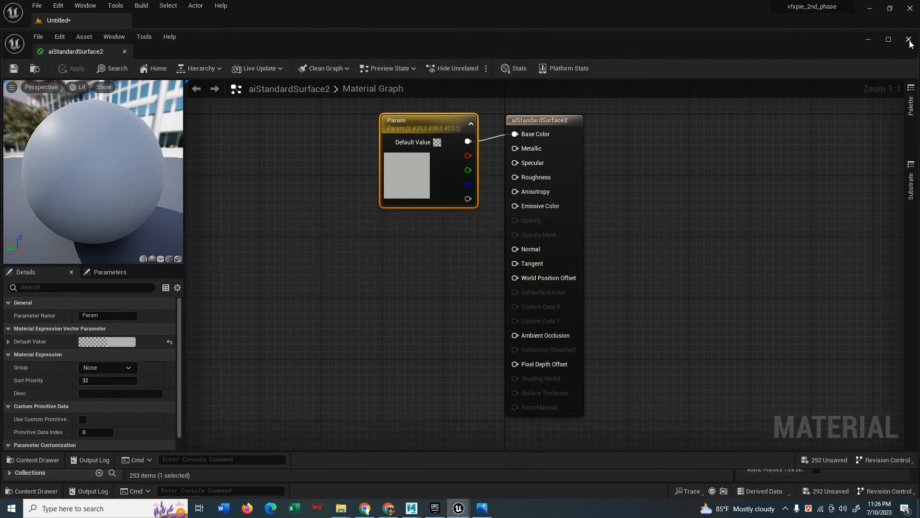
{"action": "left_click", "coordinate": [909, 39]}
{"action": "left_click", "coordinate": [643, 201]}
{"action": "middle_click_drag", "start_coordinate": [622, 186], "coordinate": [622, 215]}
{"action": "scroll", "coordinate": [622, 187], "scroll_direction": "down", "scroll_amount": 3}
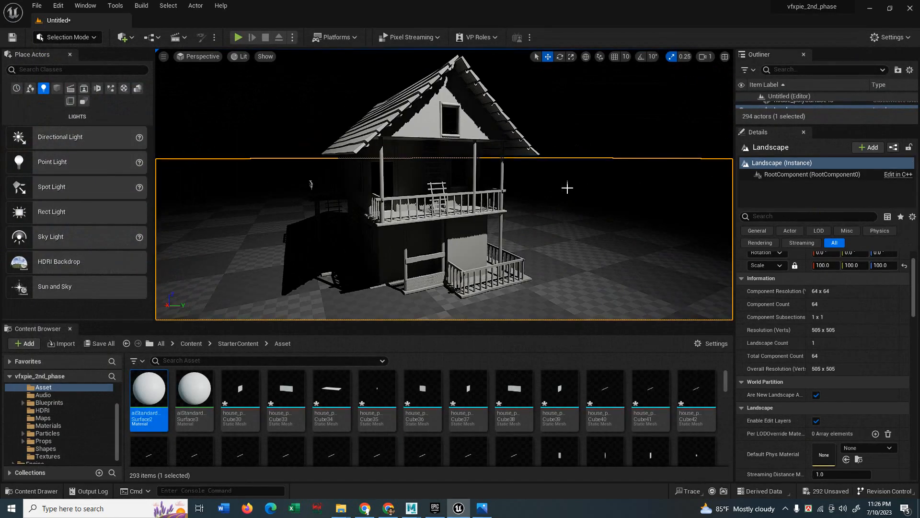
Place an Exponential Height Fog actor into the scene.
{"action": "left_click_drag", "start_coordinate": [567, 188], "coordinate": [571, 184], "text": "alt"}
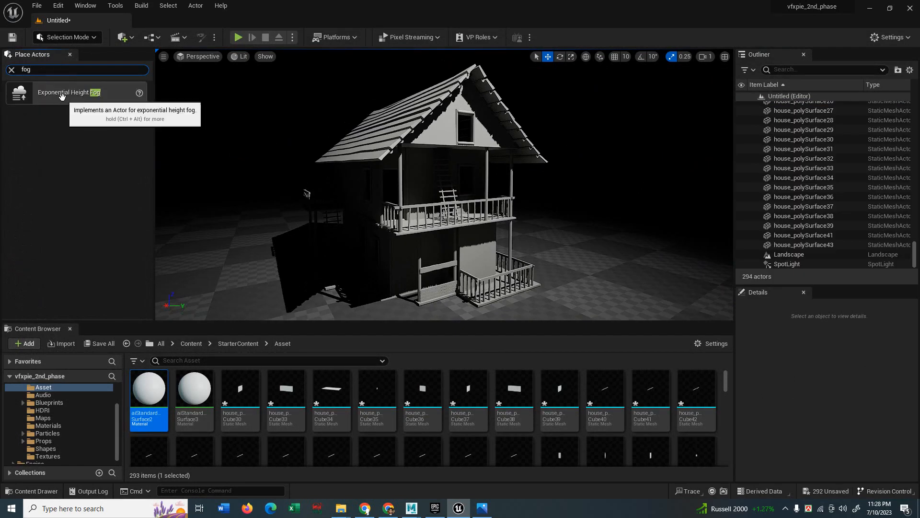
{"action": "left_click_drag", "start_coordinate": [61, 96], "coordinate": [239, 178]}
{"action": "left_click_drag", "start_coordinate": [290, 254], "coordinate": [559, 254]}
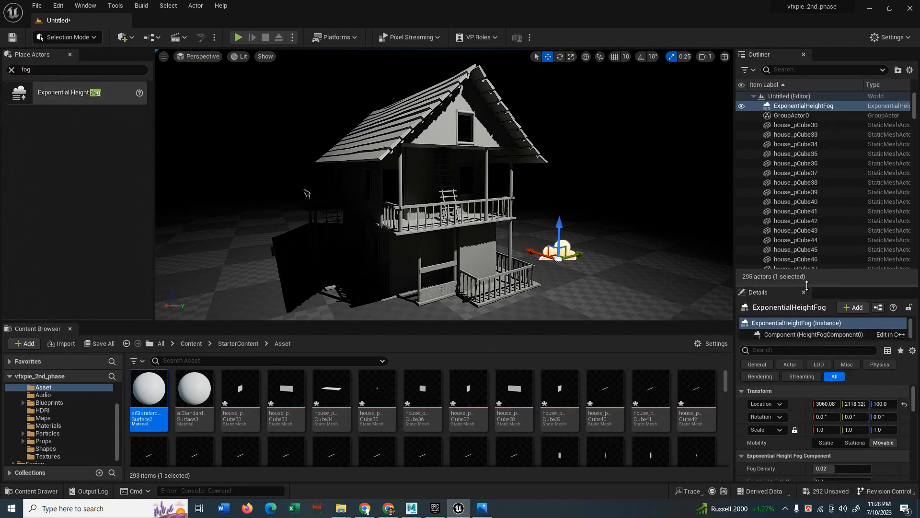
{"action": "left_click_drag", "start_coordinate": [806, 285], "coordinate": [841, 117]}
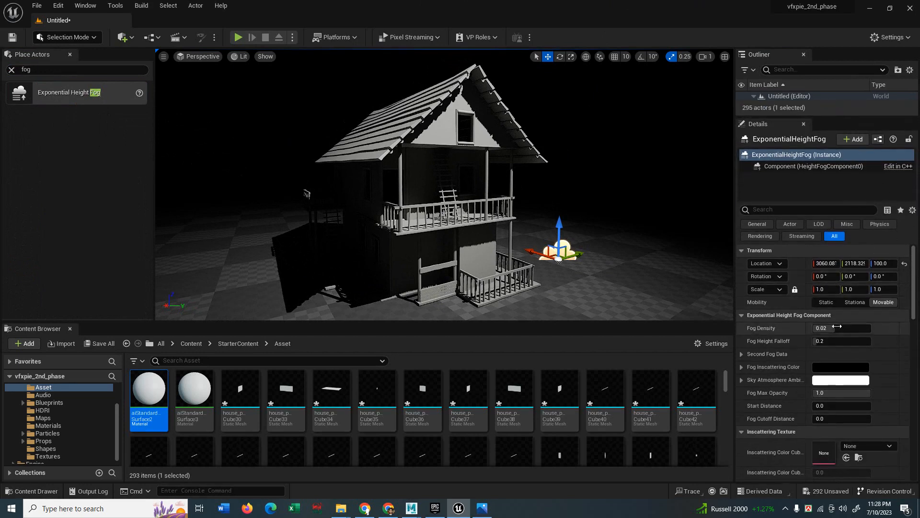
Give the fog density 0.0328, a light grey inscattering colour and height falloff 0.704648.
{"action": "mouse_move", "coordinate": [821, 328]}
{"action": "left_mouse_down"}
{"action": "mouse_move", "coordinate": [859, 328]}
{"action": "mouse_move", "coordinate": [829, 328]}
{"action": "mouse_move", "coordinate": [826, 340]}
{"action": "left_mouse_up"}
{"action": "left_click", "coordinate": [829, 368]}
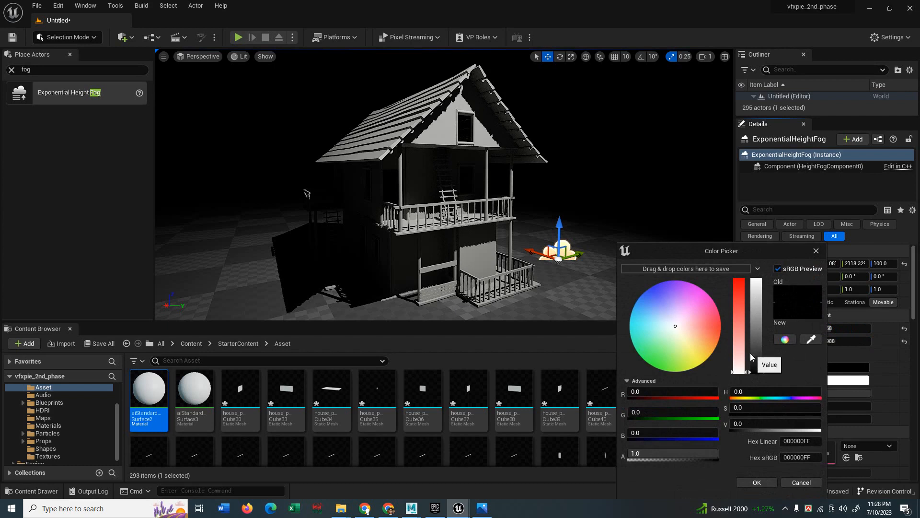
{"action": "left_click", "coordinate": [673, 325]}
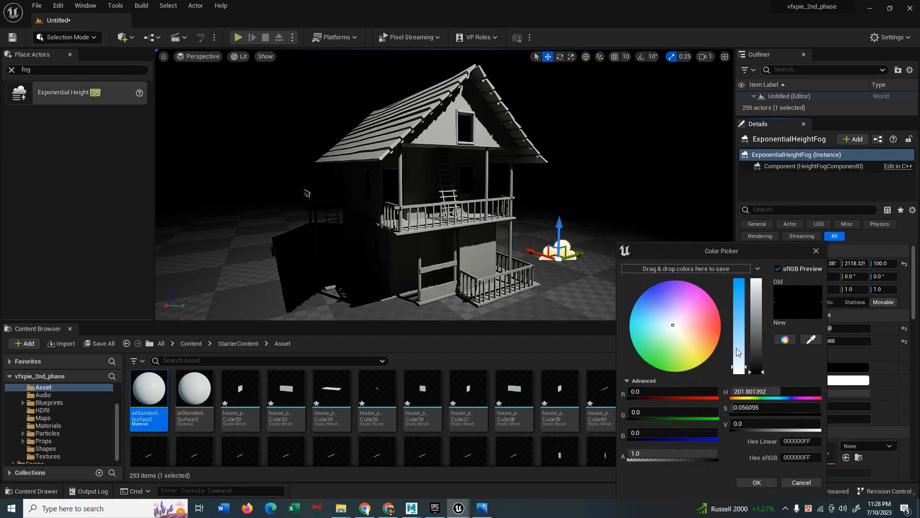
{"action": "left_click_drag", "start_coordinate": [758, 371], "coordinate": [759, 337]}
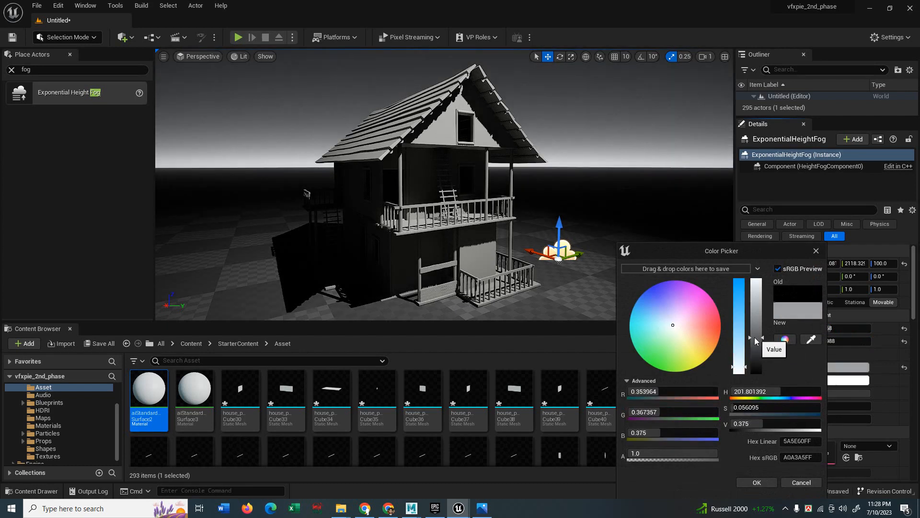
{"action": "left_click", "coordinate": [672, 326]}
{"action": "left_click", "coordinate": [757, 483]}
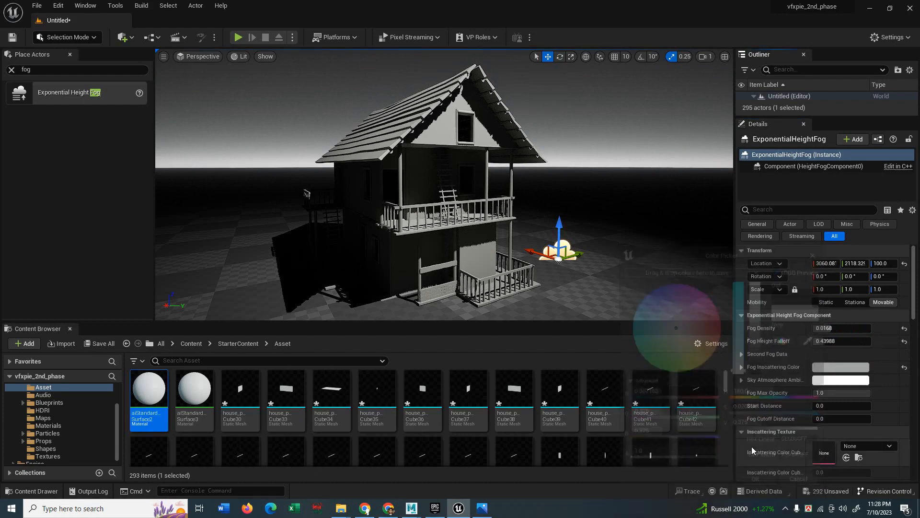
{"action": "mouse_move", "coordinate": [825, 341]}
{"action": "left_mouse_down"}
{"action": "mouse_move", "coordinate": [846, 341]}
{"action": "mouse_move", "coordinate": [813, 341]}
{"action": "mouse_move", "coordinate": [833, 341]}
{"action": "left_mouse_up"}
{"action": "mouse_move", "coordinate": [833, 329]}
{"action": "left_mouse_down"}
{"action": "mouse_move", "coordinate": [870, 328]}
{"action": "mouse_move", "coordinate": [850, 328]}
{"action": "left_mouse_up"}
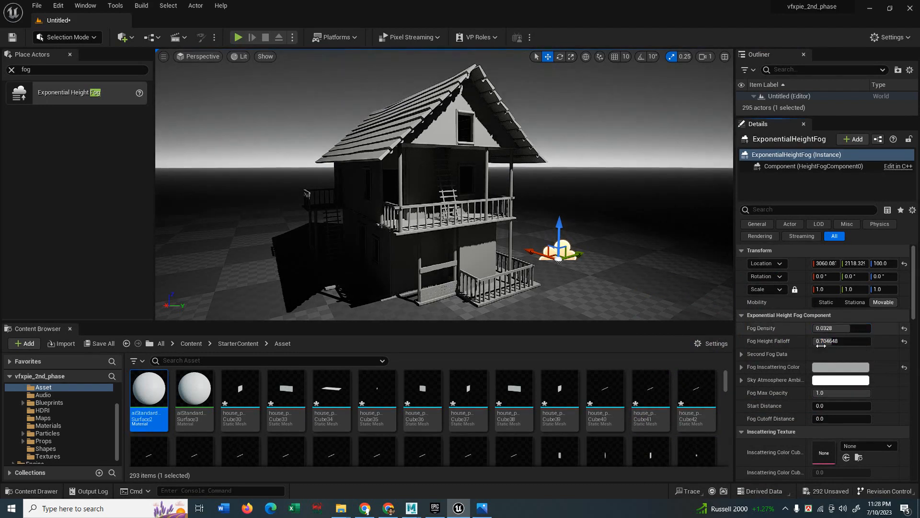
{"action": "left_click_drag", "start_coordinate": [823, 406], "coordinate": [837, 419]}
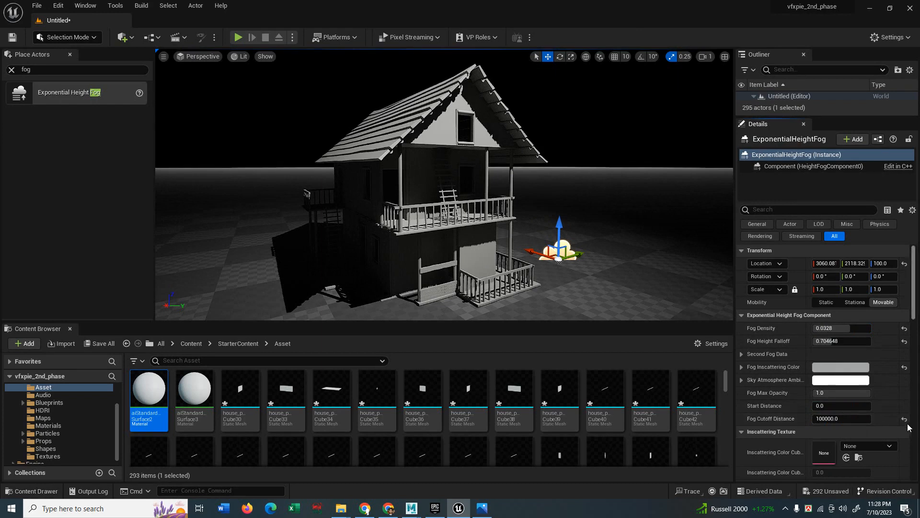
Reset the fog cutoff to 0 and enable Volumetric Fog with scattering distribution 0.8856 and view distance 1000.
{"action": "left_click", "coordinate": [905, 419]}
{"action": "scroll", "coordinate": [780, 419], "scroll_direction": "down", "scroll_amount": 5}
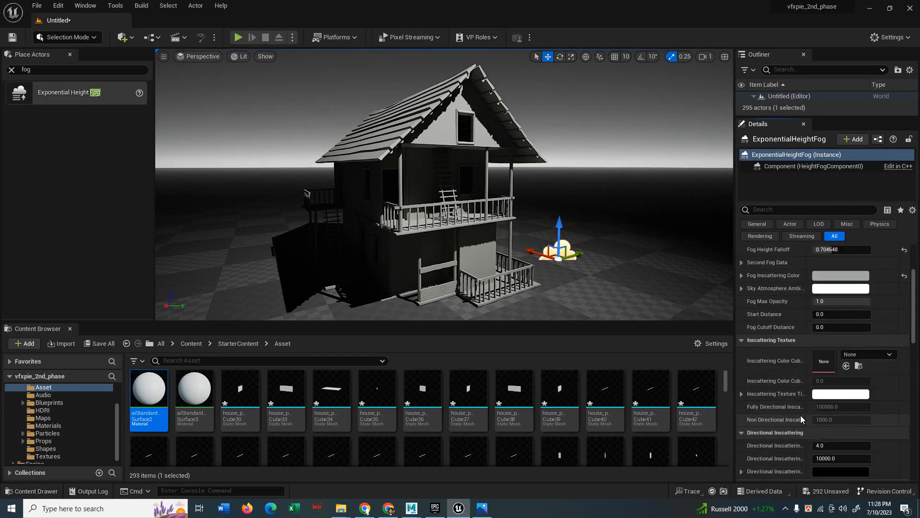
{"action": "scroll", "coordinate": [793, 420], "scroll_direction": "down", "scroll_amount": 3}
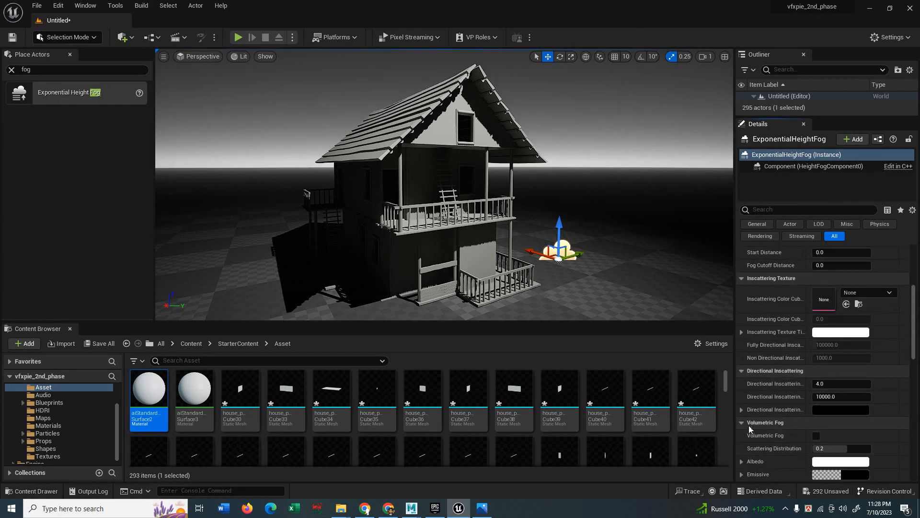
{"action": "left_click", "coordinate": [816, 435]}
{"action": "left_click", "coordinate": [820, 448]}
{"action": "scroll", "coordinate": [786, 447], "scroll_direction": "down", "scroll_amount": 3}
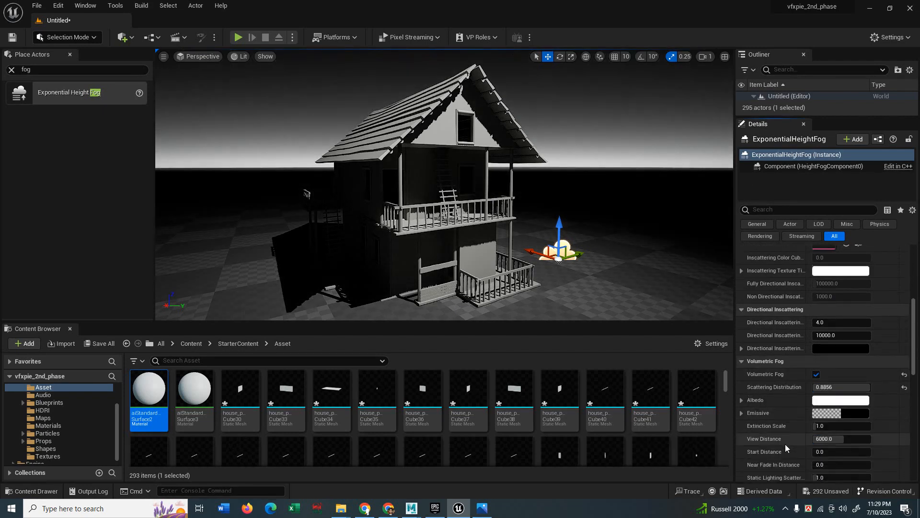
{"action": "mouse_move", "coordinate": [826, 439]}
{"action": "left_mouse_down"}
{"action": "mouse_move", "coordinate": [846, 439]}
{"action": "mouse_move", "coordinate": [813, 439]}
{"action": "left_mouse_up"}
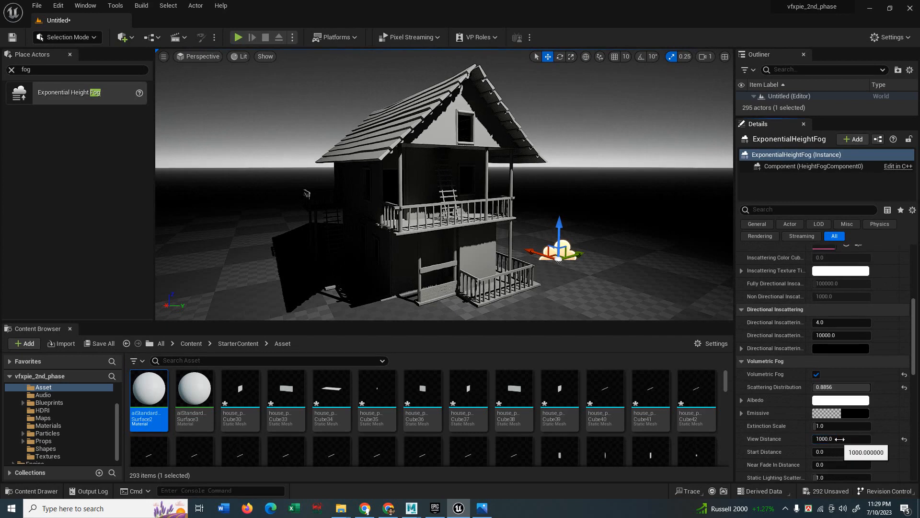
{"action": "scroll", "coordinate": [817, 455], "scroll_direction": "down", "scroll_amount": 2}
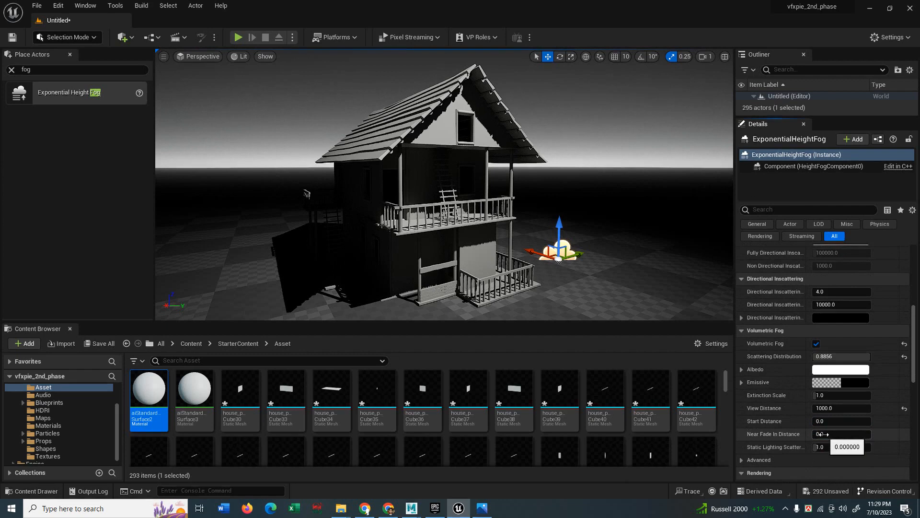
Try near fade-in and static lighting scattering values, restoring static lighting scattering to 1.0.
{"action": "mouse_move", "coordinate": [823, 435]}
{"action": "left_mouse_down"}
{"action": "mouse_move", "coordinate": [870, 434]}
{"action": "mouse_move", "coordinate": [812, 435]}
{"action": "mouse_move", "coordinate": [813, 446]}
{"action": "left_mouse_up"}
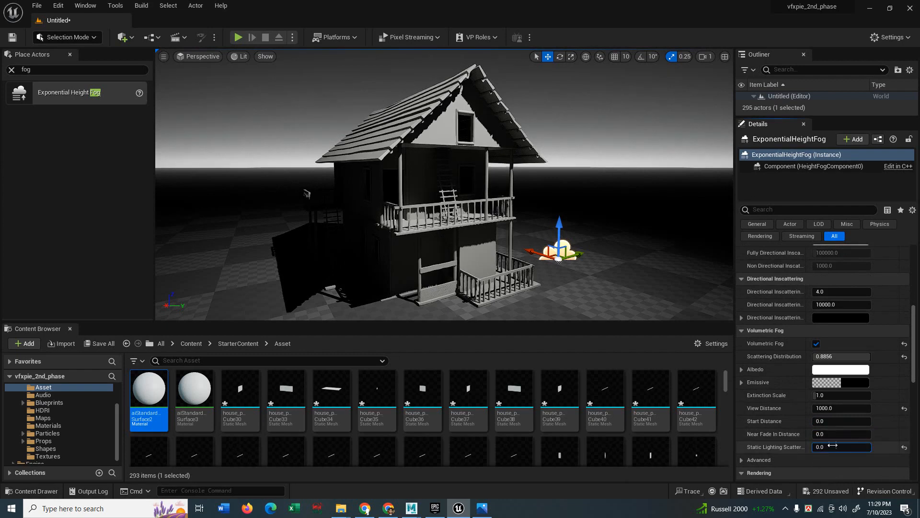
{"action": "left_click", "coordinate": [905, 447]}
{"action": "scroll", "coordinate": [786, 444], "scroll_direction": "down", "scroll_amount": 4}
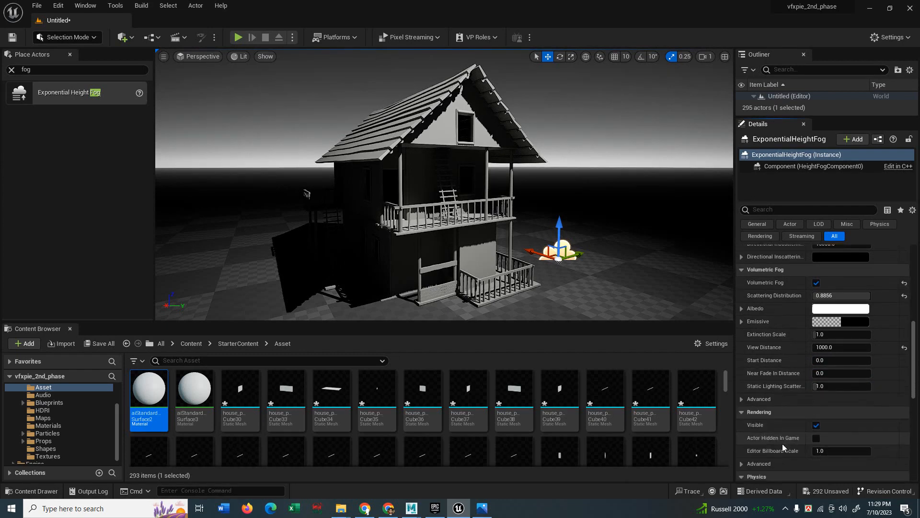
{"action": "scroll", "coordinate": [786, 445], "scroll_direction": "down", "scroll_amount": 12}
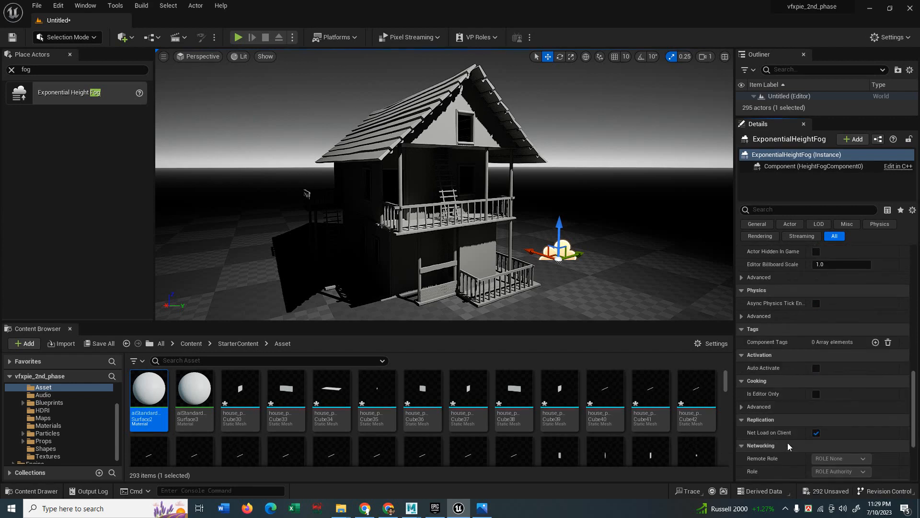
{"action": "scroll", "coordinate": [787, 443], "scroll_direction": "up", "scroll_amount": 16}
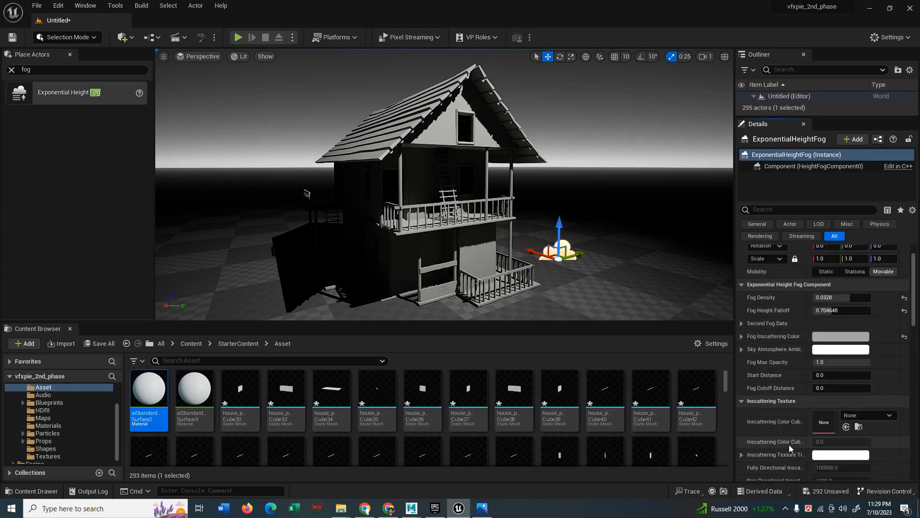
{"action": "left_click_drag", "start_coordinate": [772, 118], "coordinate": [762, 270]}
Select the SpotLight and widen its cone to 80 degrees with a 0.488 source radius.
{"action": "scroll", "coordinate": [798, 158], "scroll_direction": "down", "scroll_amount": 10}
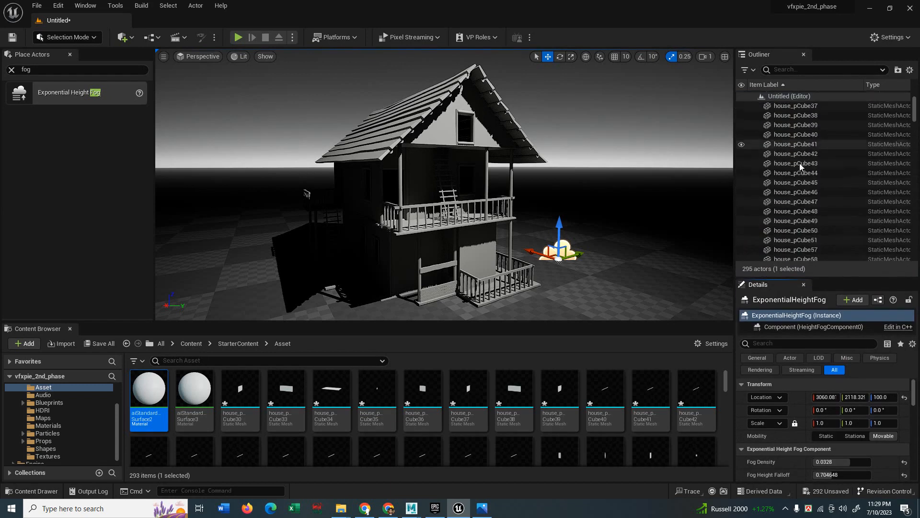
{"action": "left_click_drag", "start_coordinate": [915, 126], "coordinate": [915, 246]}
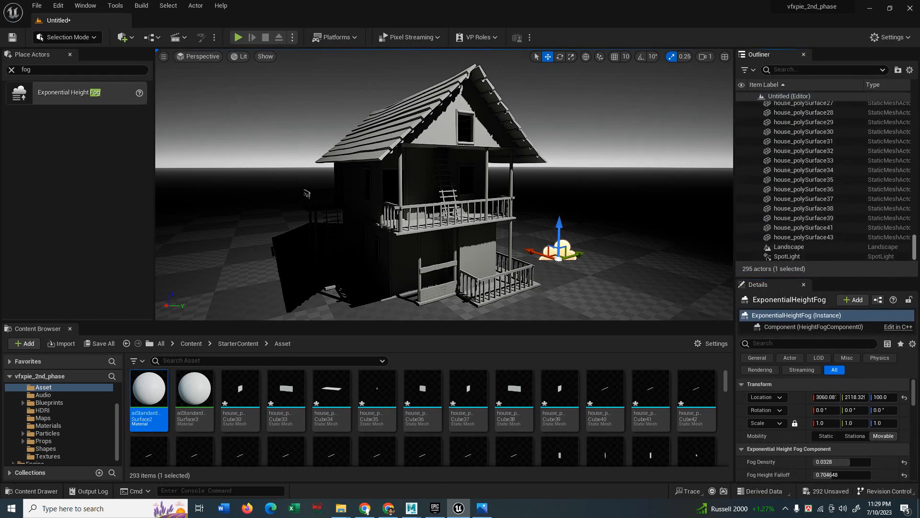
{"action": "left_click", "coordinate": [786, 257]}
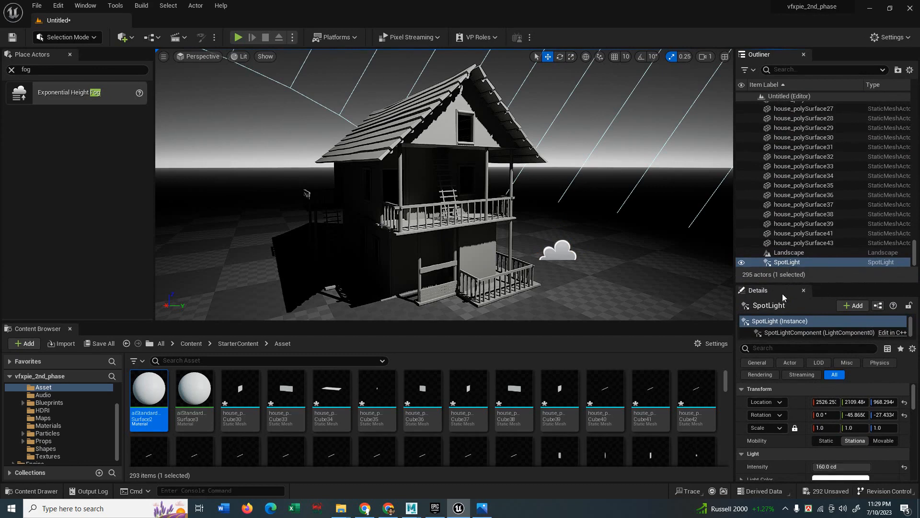
{"action": "left_click_drag", "start_coordinate": [777, 282], "coordinate": [780, 156]}
{"action": "left_click_drag", "start_coordinate": [832, 413], "coordinate": [865, 413]}
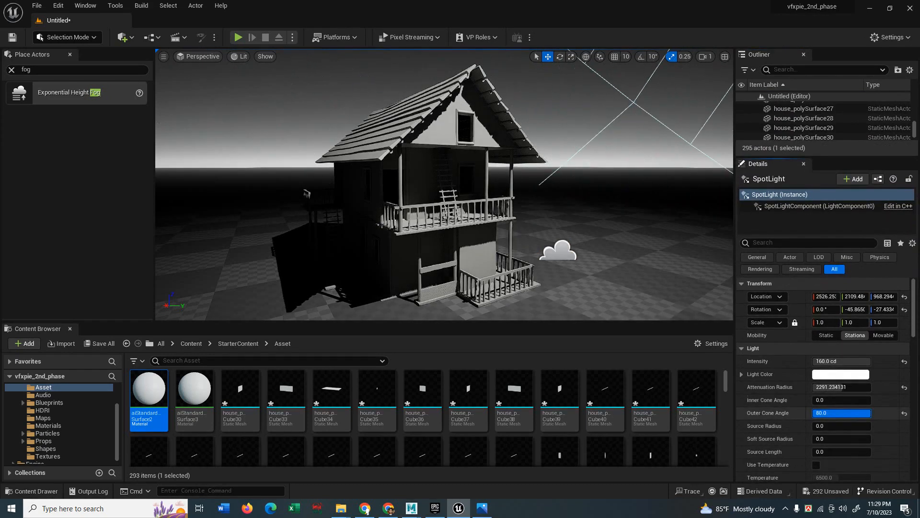
{"action": "left_click_drag", "start_coordinate": [816, 426], "coordinate": [868, 408]}
{"action": "scroll", "coordinate": [787, 430], "scroll_direction": "down", "scroll_amount": 5}
Raise the spotlight's volumetric scattering and move it down and sideways toward the house.
{"action": "right_click_drag", "start_coordinate": [505, 233], "coordinate": [575, 219]}
{"action": "scroll", "coordinate": [575, 219], "scroll_direction": "down", "scroll_amount": 5}
{"action": "scroll", "coordinate": [576, 219], "scroll_direction": "up", "scroll_amount": 2}
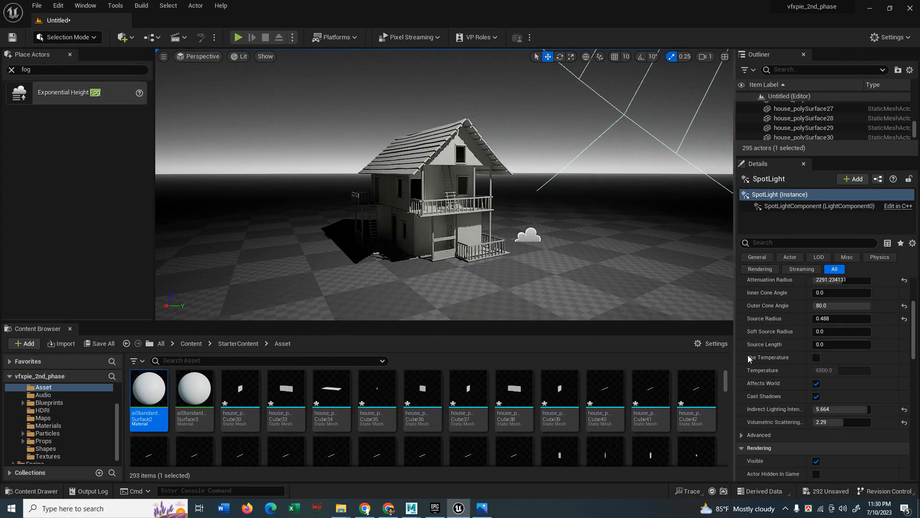
{"action": "left_click_drag", "start_coordinate": [822, 421], "coordinate": [846, 421]}
{"action": "mouse_move", "coordinate": [564, 197]}
{"action": "right_mouse_down"}
{"action": "mouse_move", "coordinate": [566, 143]}
{"action": "mouse_move", "coordinate": [571, 194]}
{"action": "right_mouse_up"}
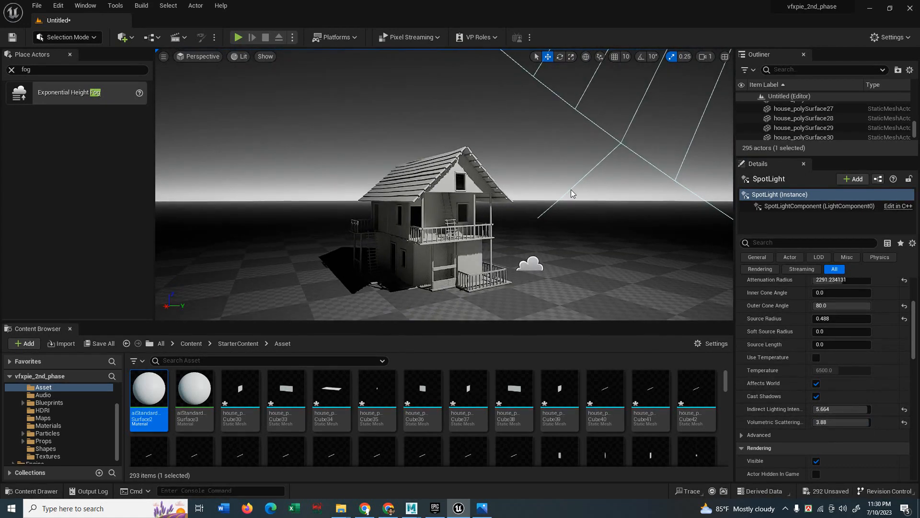
{"action": "scroll", "coordinate": [577, 142], "scroll_direction": "down", "scroll_amount": 8}
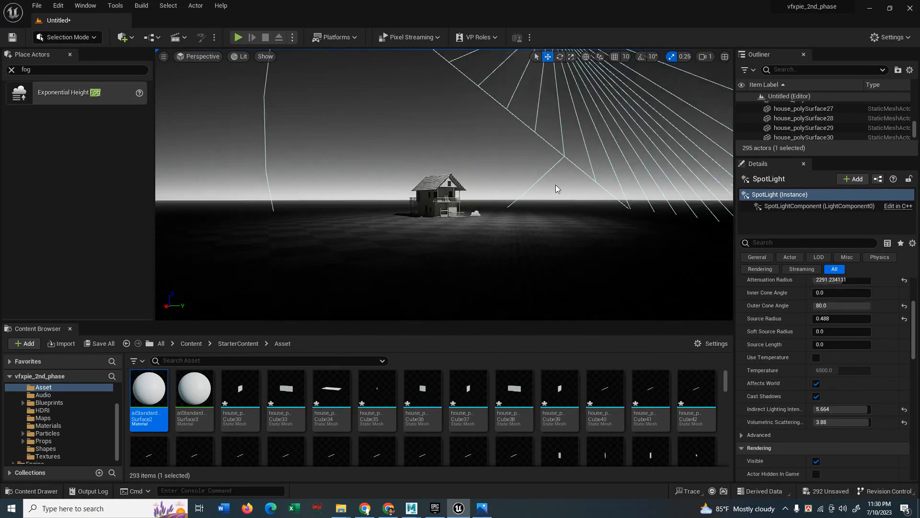
{"action": "right_click_drag", "start_coordinate": [556, 189], "coordinate": [577, 166]}
{"action": "left_click_drag", "start_coordinate": [494, 71], "coordinate": [475, 197]}
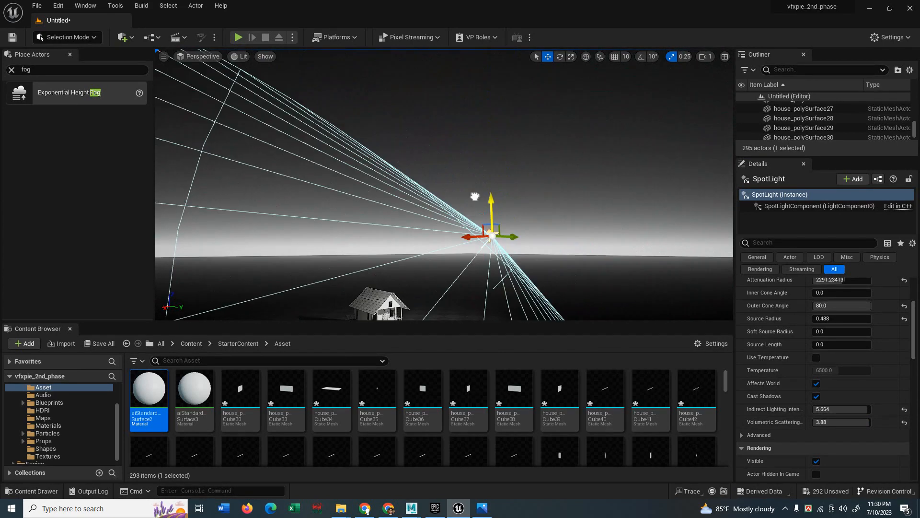
{"action": "left_click_drag", "start_coordinate": [466, 232], "coordinate": [437, 235]}
{"action": "middle_click_drag", "start_coordinate": [437, 234], "coordinate": [431, 263]}
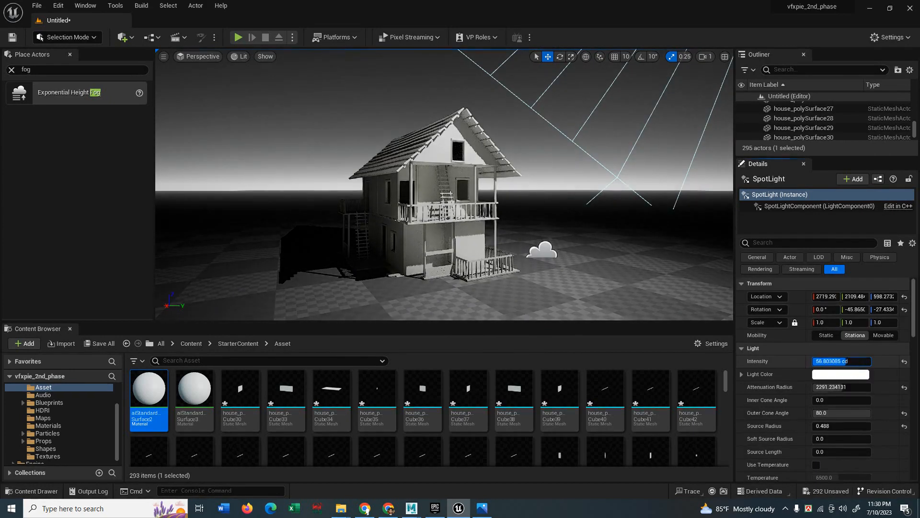
Set the spotlight to 24.24 cd, attenuation radius 16384, inner cone angle 64.2, source radius 1.23.
{"action": "left_click_drag", "start_coordinate": [841, 361], "coordinate": [871, 361]}
{"action": "left_click_drag", "start_coordinate": [834, 386], "coordinate": [859, 400]}
{"action": "left_click_drag", "start_coordinate": [826, 428], "coordinate": [834, 428]}
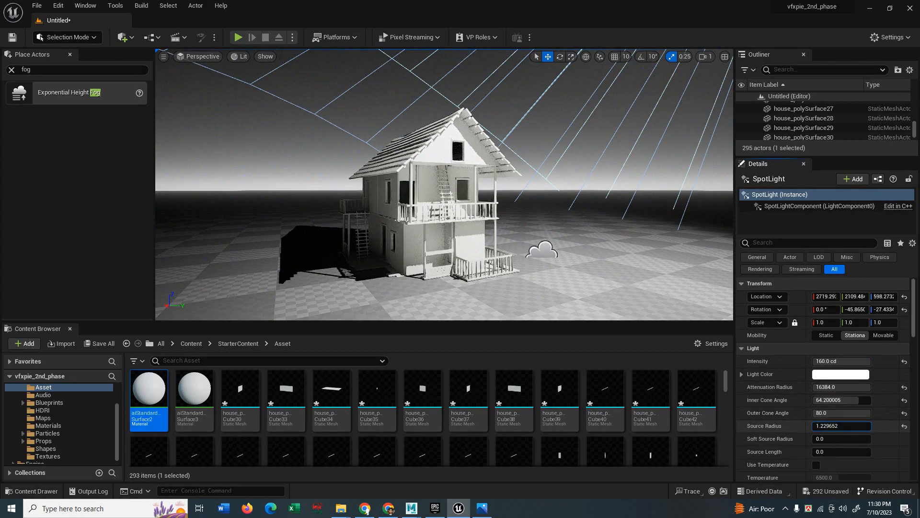
{"action": "scroll", "coordinate": [791, 455], "scroll_direction": "down", "scroll_amount": 2}
{"action": "scroll", "coordinate": [791, 454], "scroll_direction": "up", "scroll_amount": 2}
{"action": "left_click_drag", "start_coordinate": [853, 361], "coordinate": [828, 361]}
{"action": "mouse_move", "coordinate": [194, 389]}
{"action": "left_mouse_down"}
{"action": "mouse_move", "coordinate": [514, 293]}
{"action": "mouse_move", "coordinate": [308, 376]}
{"action": "mouse_move", "coordinate": [199, 386]}
{"action": "left_mouse_up"}
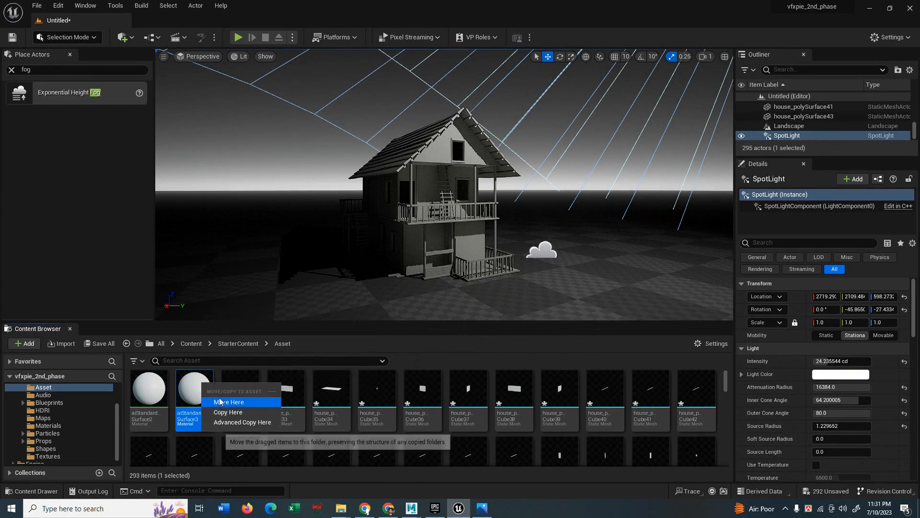
Create a new material asset named Floor in the Content Browser.
{"action": "left_click", "coordinate": [190, 388]}
{"action": "left_click_drag", "start_coordinate": [358, 322], "coordinate": [360, 286]}
{"action": "left_click_drag", "start_coordinate": [725, 349], "coordinate": [726, 470]}
{"action": "right_click", "coordinate": [496, 447]}
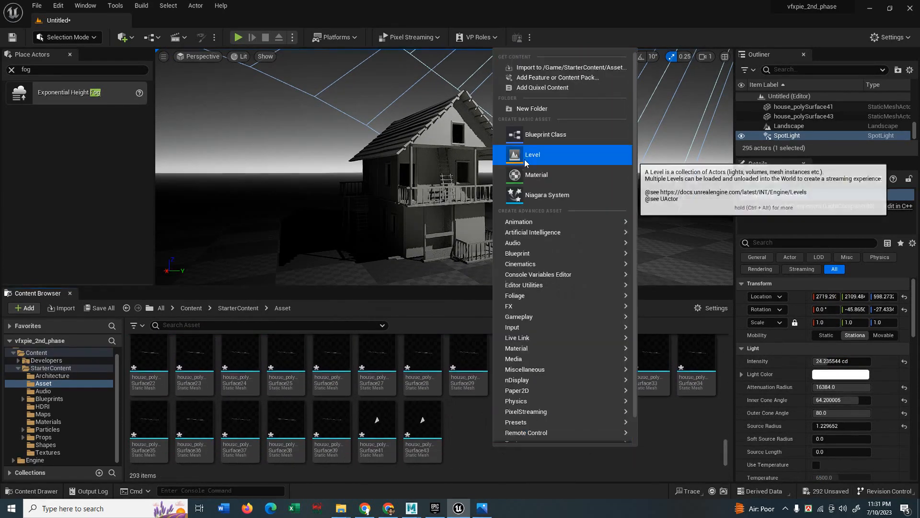
{"action": "left_click", "coordinate": [533, 176]}
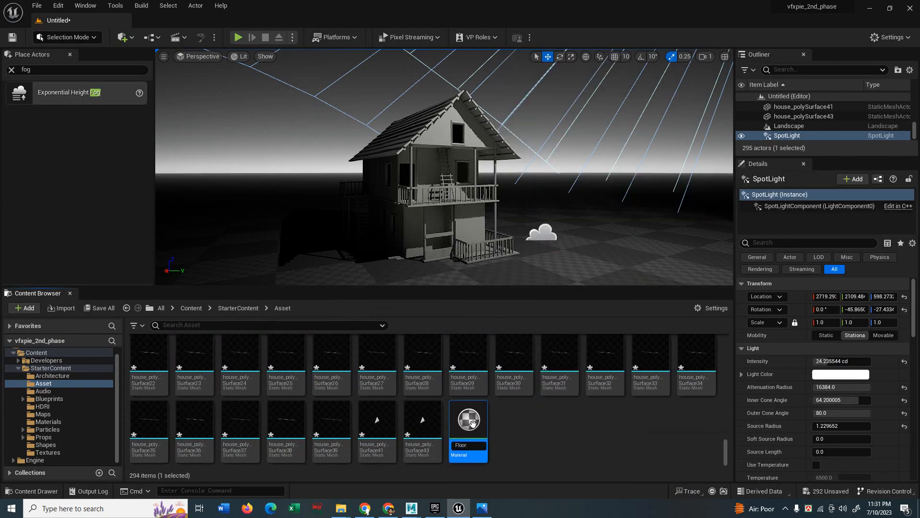
{"action": "type", "text": "Floor"}
{"action": "key", "text": "Return"}
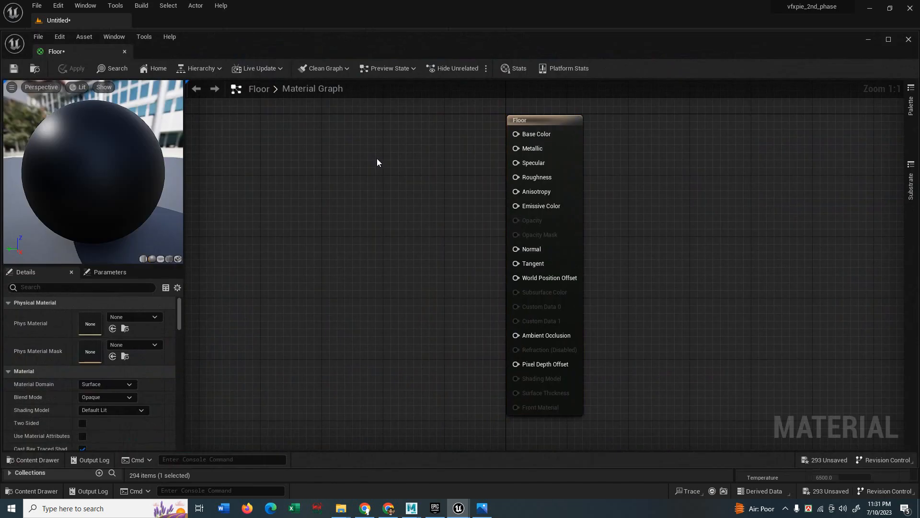
Wire a dark grey (0.115) Constant3Vector into the Floor material's Base Color.
{"action": "left_click", "coordinate": [342, 156]}
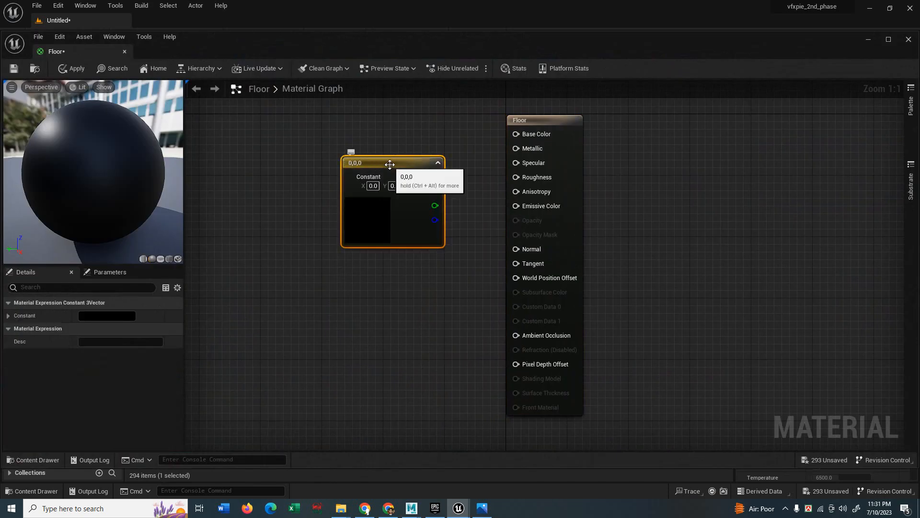
{"action": "left_click_drag", "start_coordinate": [379, 203], "coordinate": [323, 202]}
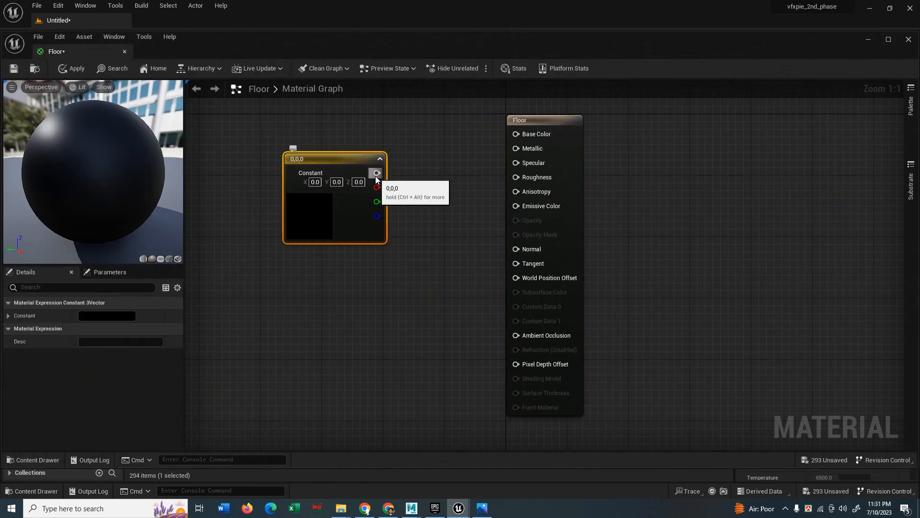
{"action": "left_click_drag", "start_coordinate": [377, 173], "coordinate": [421, 168]}
{"action": "left_click_drag", "start_coordinate": [506, 134], "coordinate": [515, 135]}
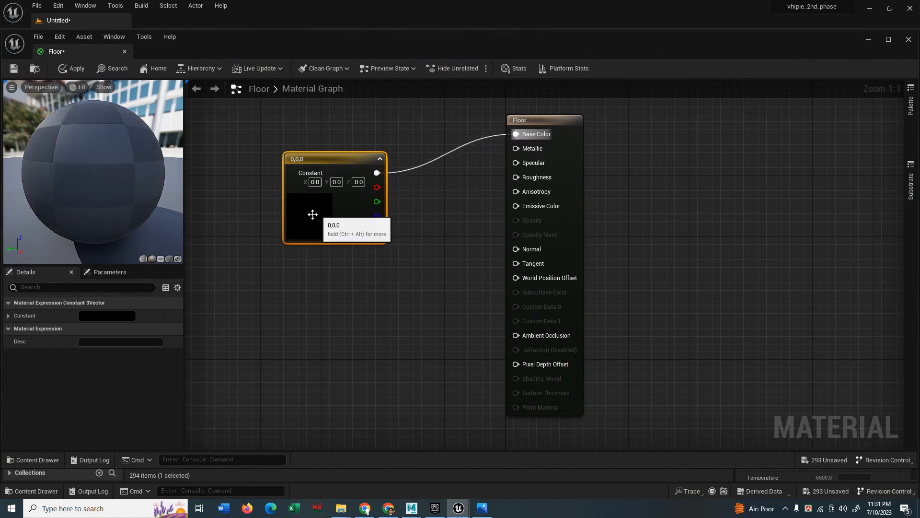
{"action": "double_click", "coordinate": [312, 212]}
{"action": "left_click", "coordinate": [453, 336]}
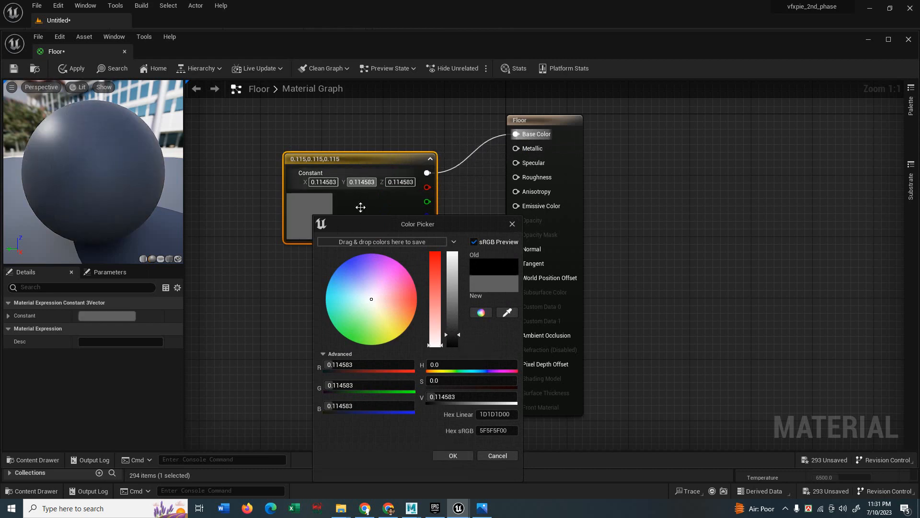
{"action": "left_click", "coordinate": [453, 457]}
{"action": "left_click_drag", "start_coordinate": [350, 194], "coordinate": [327, 141]}
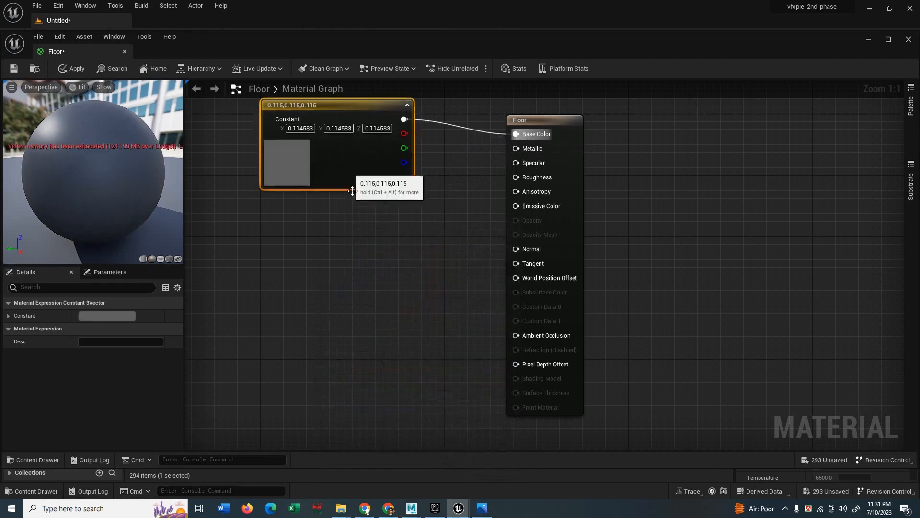
Connect a 0.296 Constant to Roughness and save the Floor material.
{"action": "left_click", "coordinate": [376, 250]}
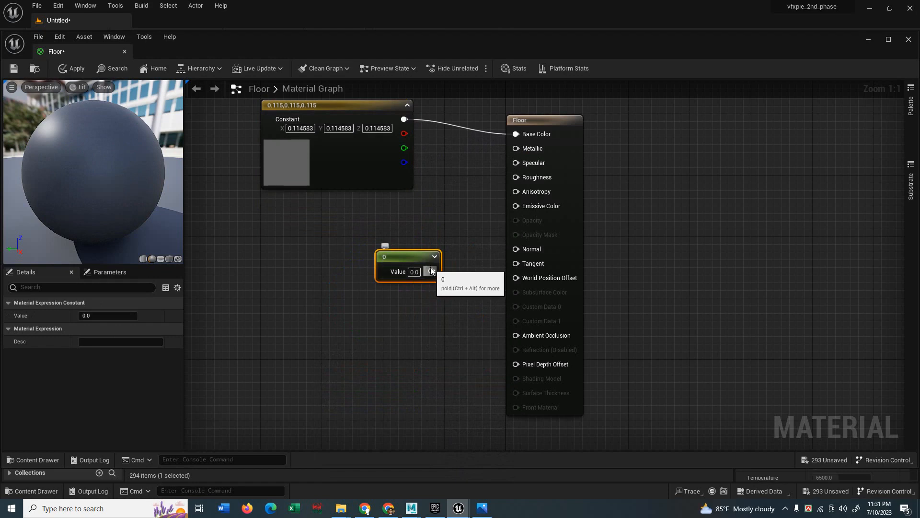
{"action": "left_click_drag", "start_coordinate": [431, 271], "coordinate": [511, 178]}
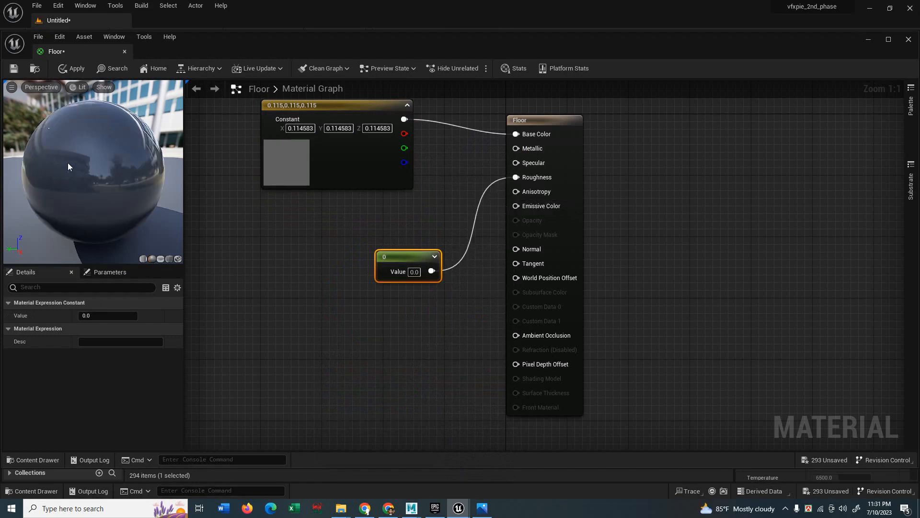
{"action": "left_click", "coordinate": [414, 272]}
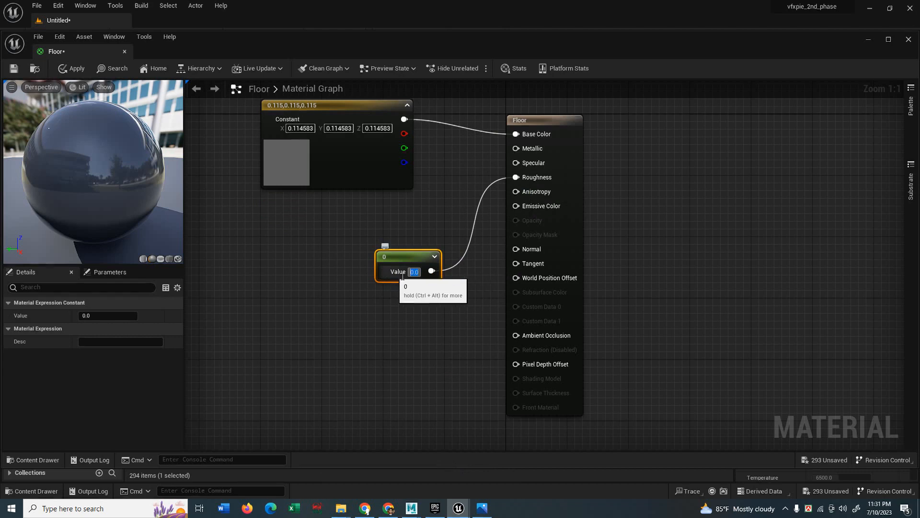
{"action": "left_click", "coordinate": [410, 277]}
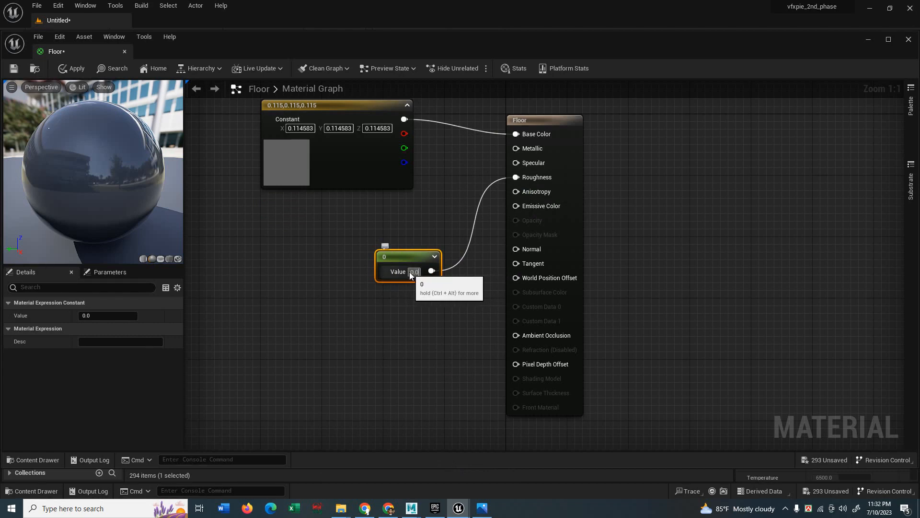
{"action": "left_click", "coordinate": [107, 316]}
{"action": "type", "text": "0.24"}
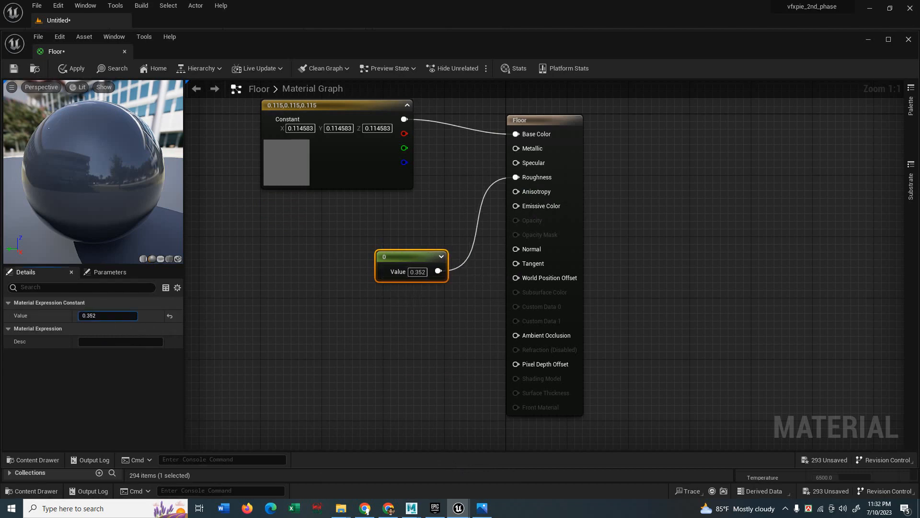
{"action": "key", "text": "Return"}
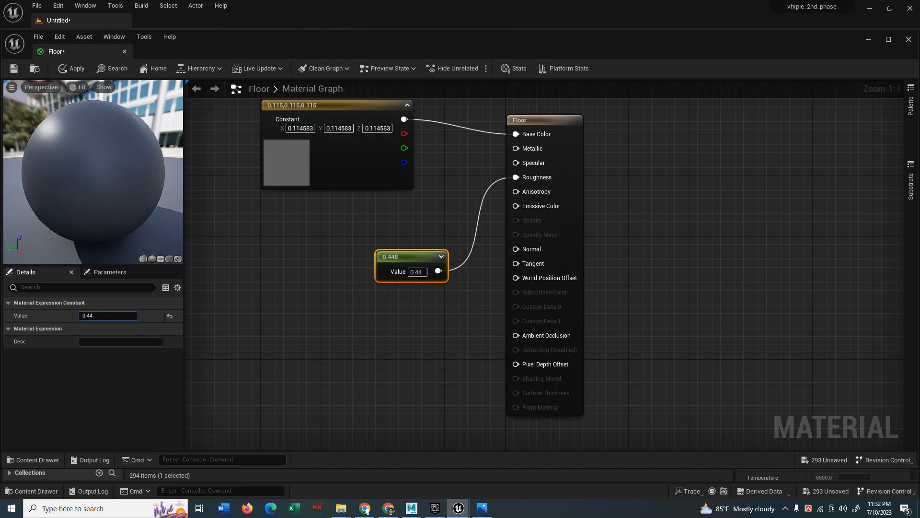
{"action": "mouse_move", "coordinate": [90, 318]}
{"action": "left_mouse_down"}
{"action": "mouse_move", "coordinate": [73, 317]}
{"action": "mouse_move", "coordinate": [100, 318]}
{"action": "left_mouse_up"}
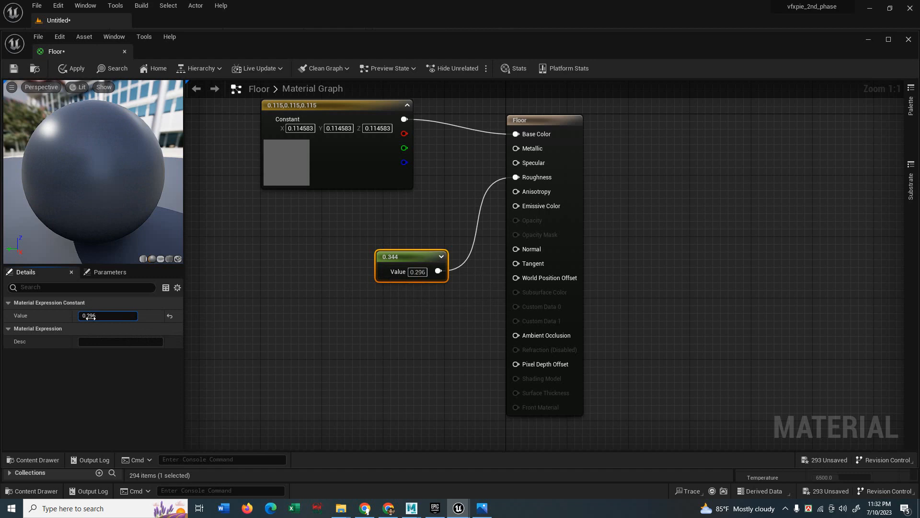
{"action": "left_click", "coordinate": [14, 68]}
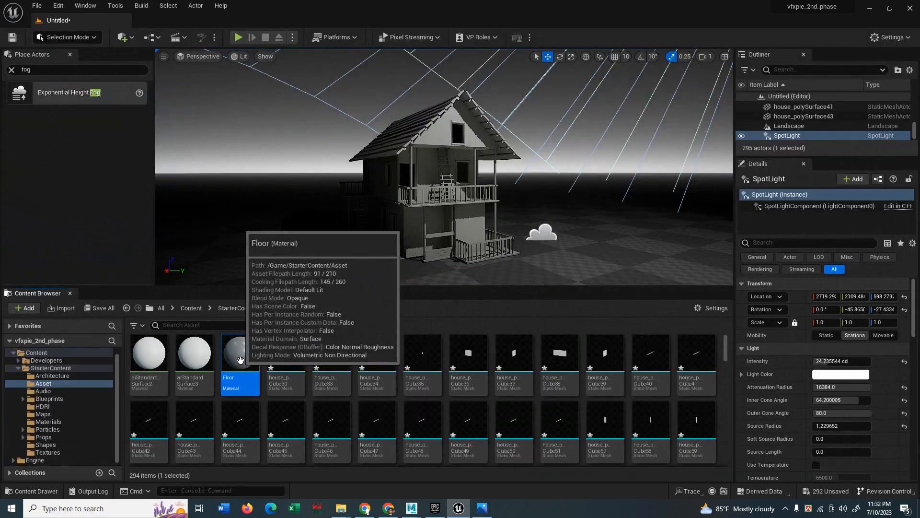
{"action": "left_click_drag", "start_coordinate": [240, 358], "coordinate": [542, 269]}
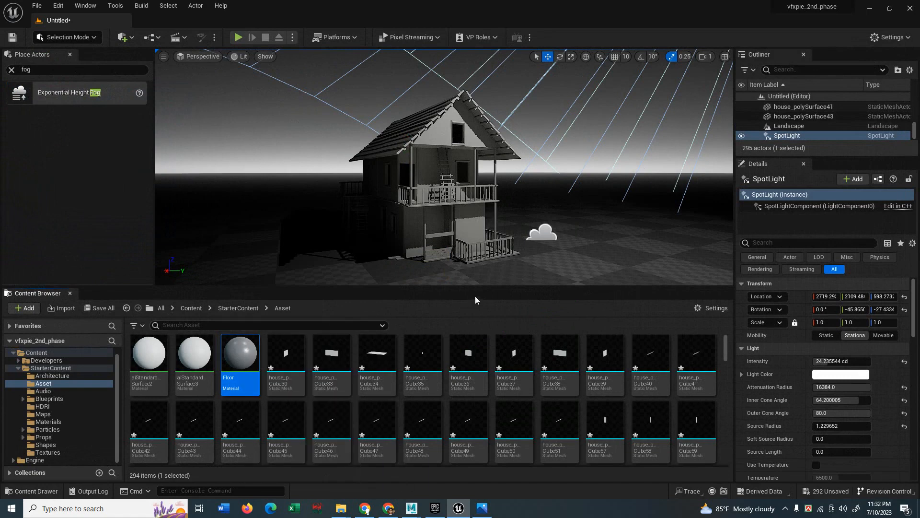
Assign Floor as the Landscape Material, turning the ground under the house dark grey.
{"action": "left_click", "coordinate": [554, 272]}
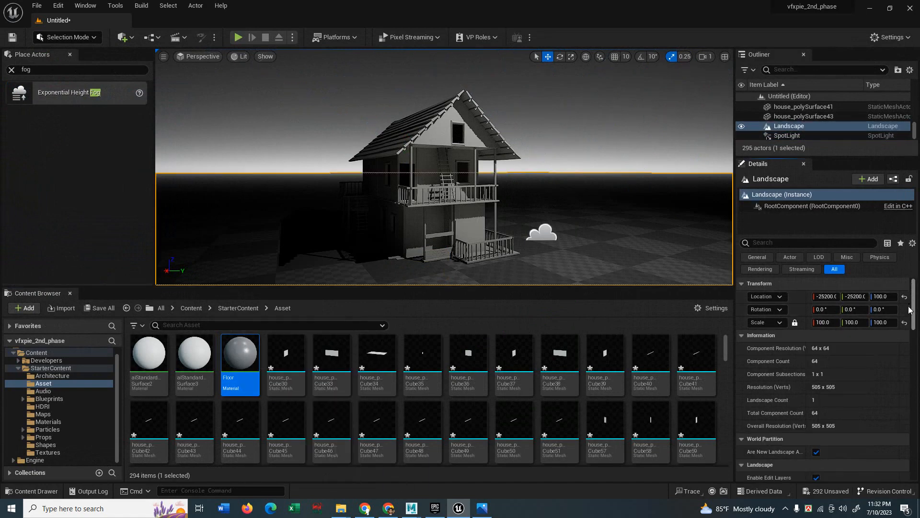
{"action": "scroll", "coordinate": [910, 309], "scroll_direction": "down", "scroll_amount": 5}
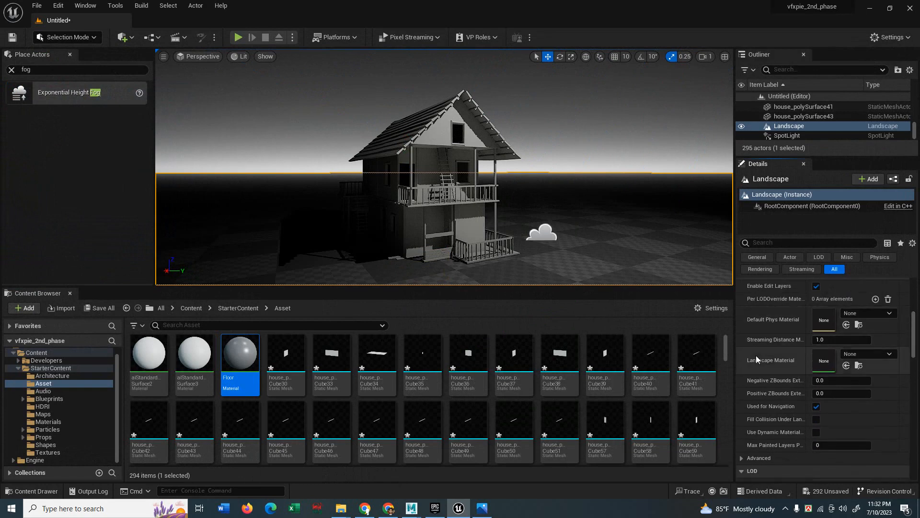
{"action": "left_click", "coordinate": [846, 367]}
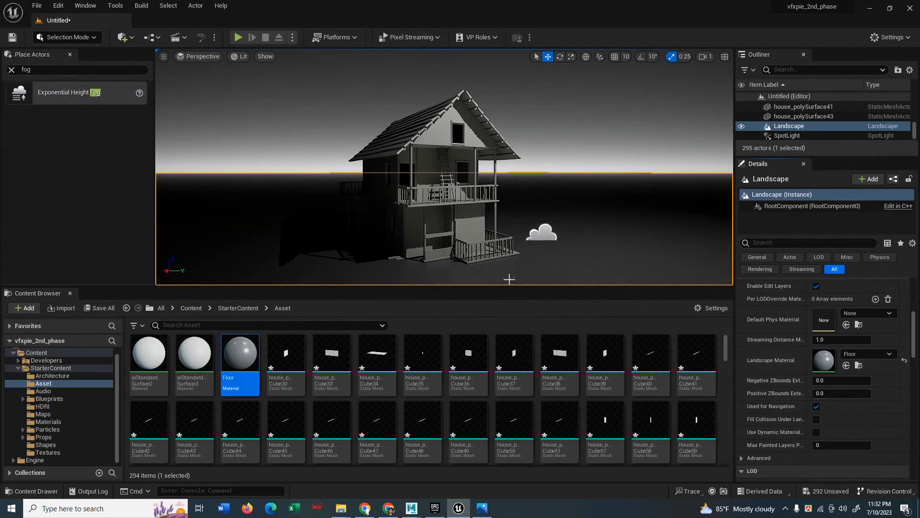
{"action": "left_click_drag", "start_coordinate": [508, 286], "coordinate": [513, 362]}
{"action": "left_click_drag", "start_coordinate": [536, 288], "coordinate": [539, 244]}
{"action": "middle_click_drag", "start_coordinate": [576, 203], "coordinate": [576, 167]}
{"action": "left_click", "coordinate": [592, 169]}
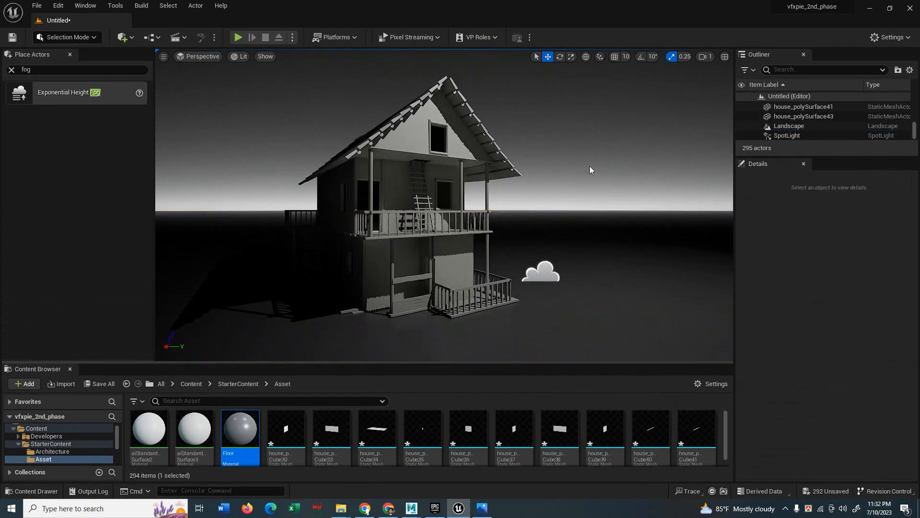
Make the height fog visible again and try a Fog Density of 4.
{"action": "mouse_move", "coordinate": [581, 228]}
{"action": "right_mouse_down"}
{"action": "mouse_move", "coordinate": [564, 236]}
{"action": "mouse_move", "coordinate": [585, 228]}
{"action": "right_mouse_up"}
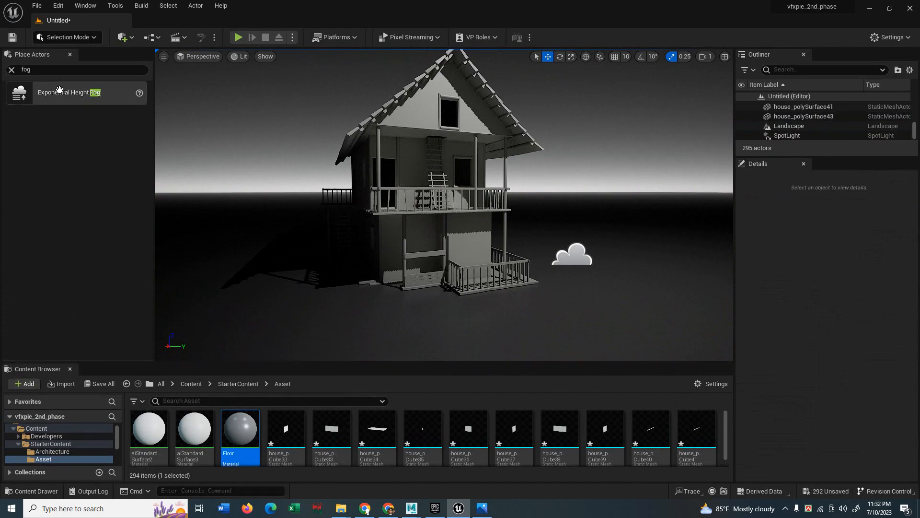
{"action": "left_click", "coordinate": [12, 72]}
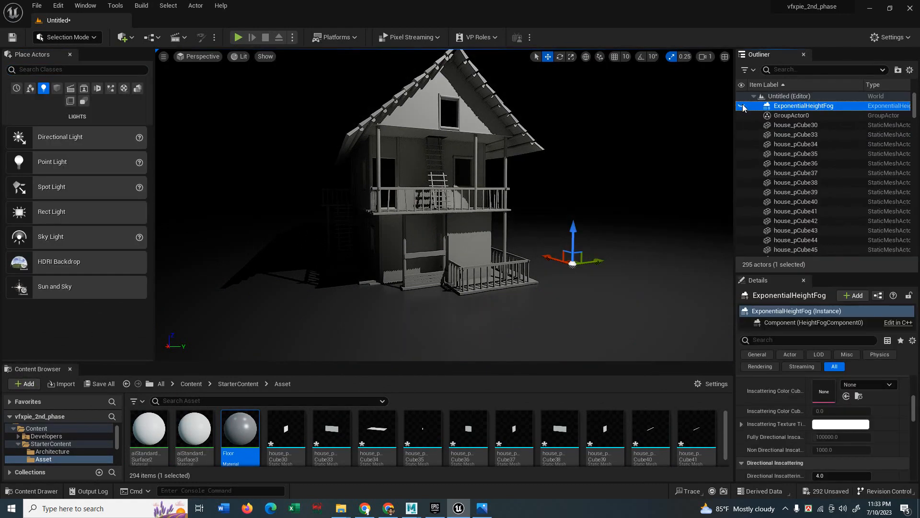
{"action": "left_click", "coordinate": [741, 106]}
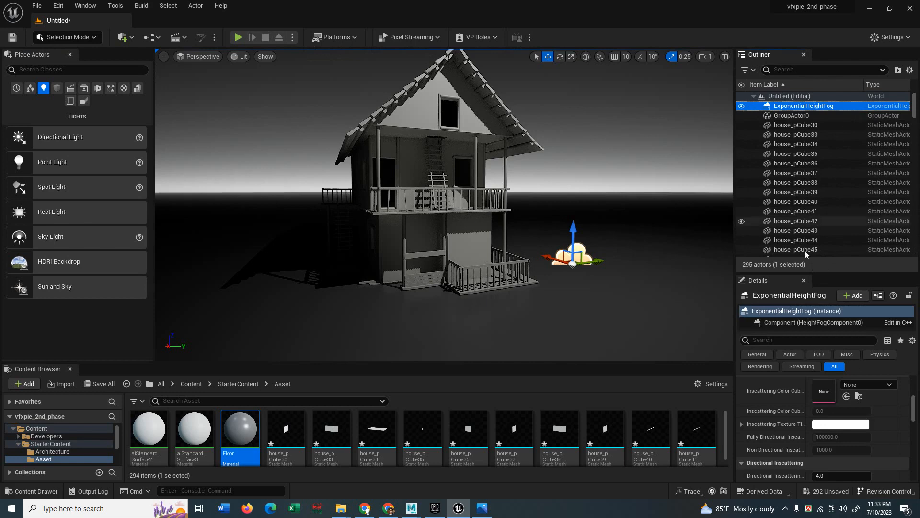
{"action": "scroll", "coordinate": [905, 413], "scroll_direction": "up", "scroll_amount": 5}
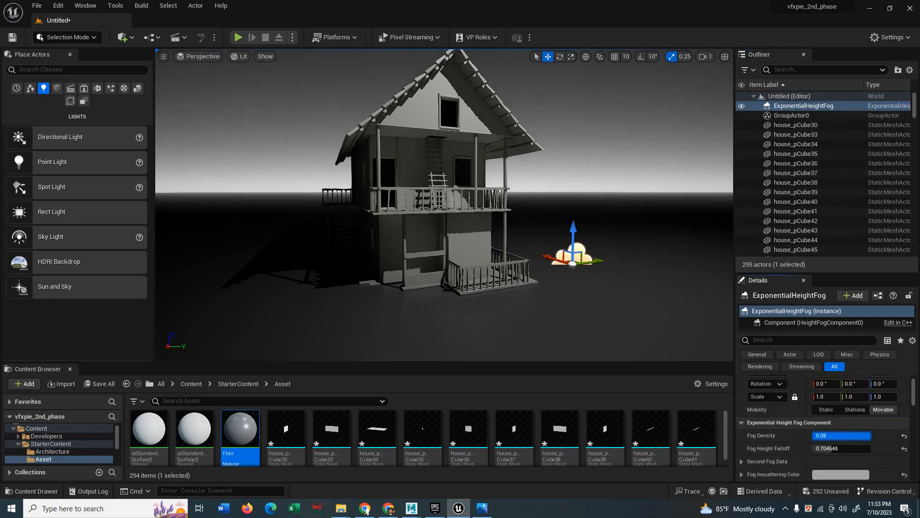
{"action": "left_click_drag", "start_coordinate": [822, 435], "coordinate": [825, 436]}
{"action": "left_click", "coordinate": [825, 436]}
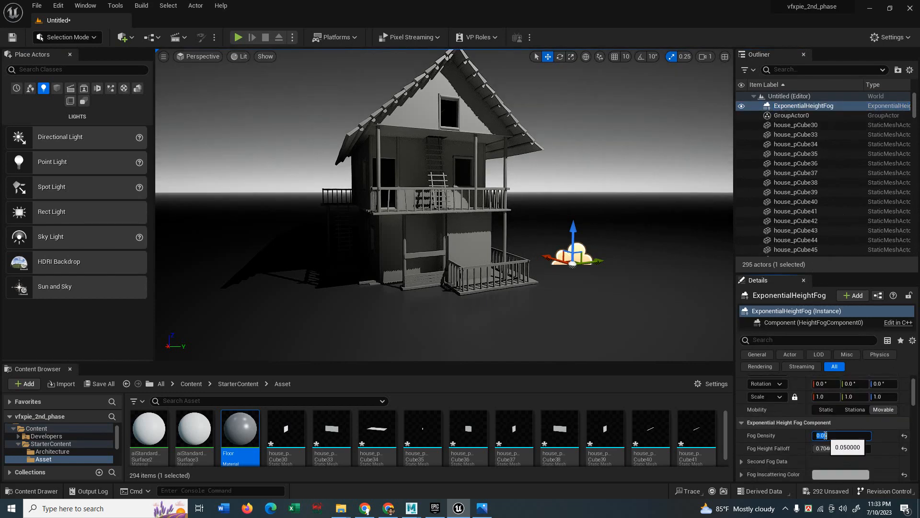
{"action": "type", "text": "4"}
{"action": "key", "text": "Return"}
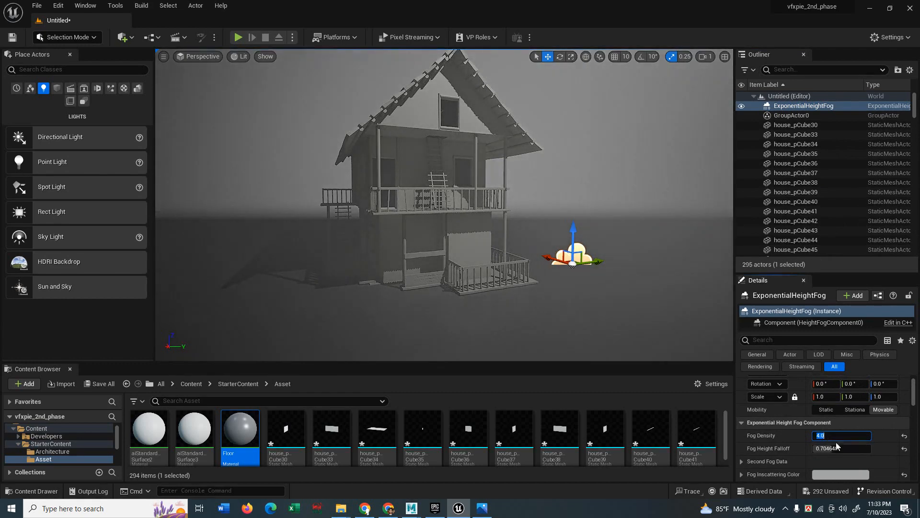
Try fog densities of 2 and 3, settling on a Fog Density of 2.5.
{"action": "right_click_drag", "start_coordinate": [426, 230], "coordinate": [425, 220]}
{"action": "left_click", "coordinate": [839, 435]}
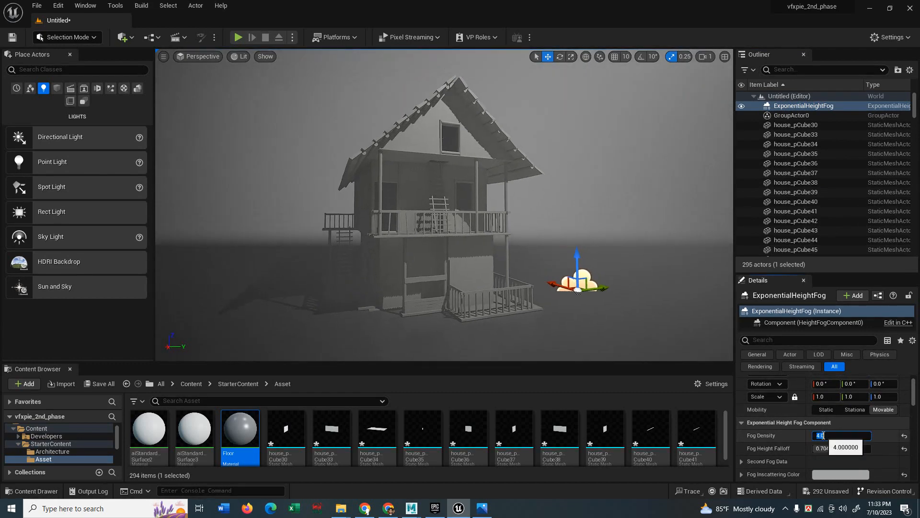
{"action": "type", "text": "2"}
{"action": "key", "text": "Return"}
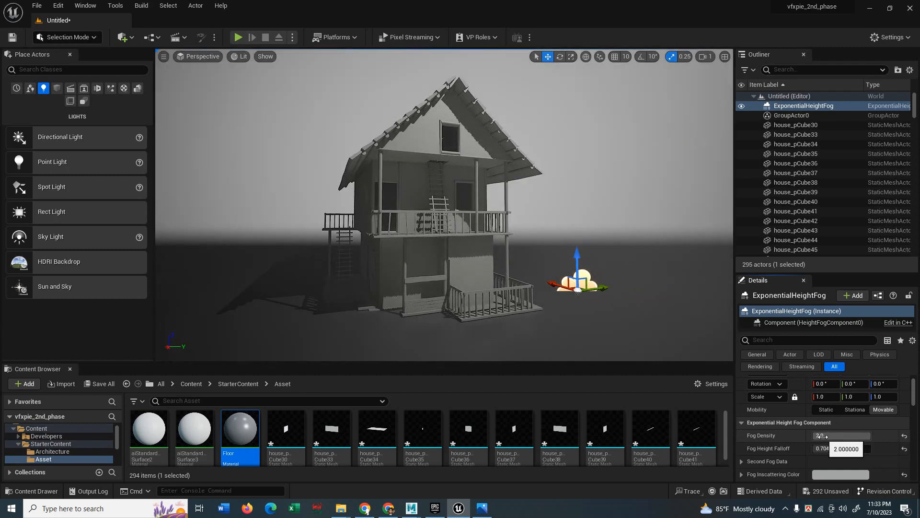
{"action": "mouse_move", "coordinate": [823, 437]}
{"action": "left_mouse_down"}
{"action": "mouse_move", "coordinate": [879, 438]}
{"action": "mouse_move", "coordinate": [828, 437]}
{"action": "left_mouse_up"}
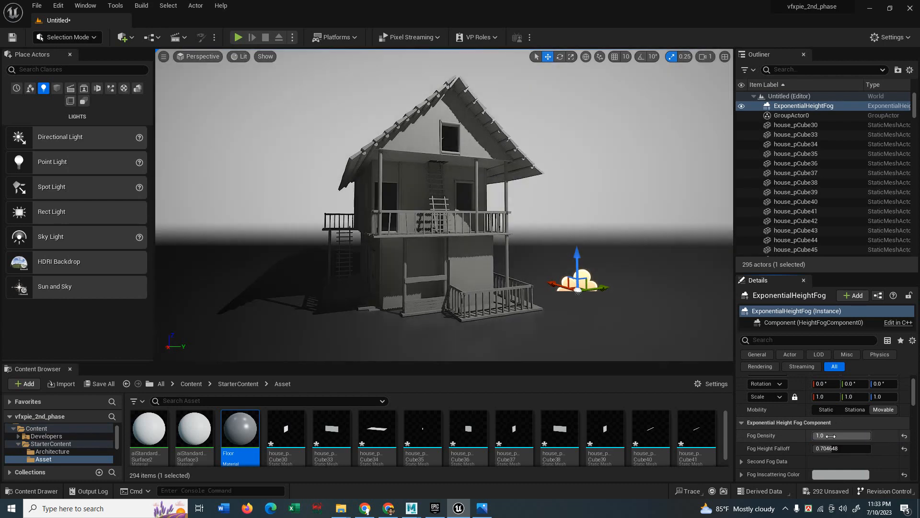
{"action": "left_click", "coordinate": [828, 436]}
{"action": "type", "text": "2"}
{"action": "key", "text": "Return"}
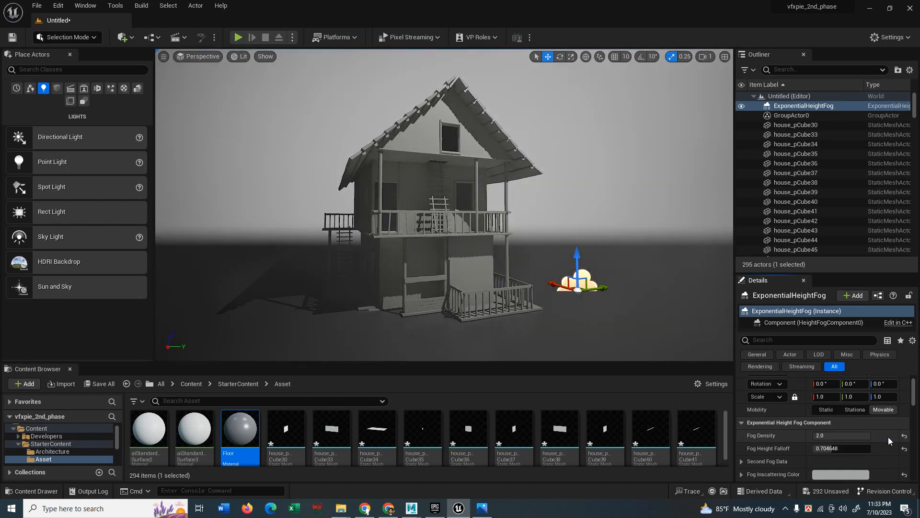
{"action": "left_click", "coordinate": [845, 437]}
{"action": "type", "text": "2.5"}
{"action": "key", "text": "Return"}
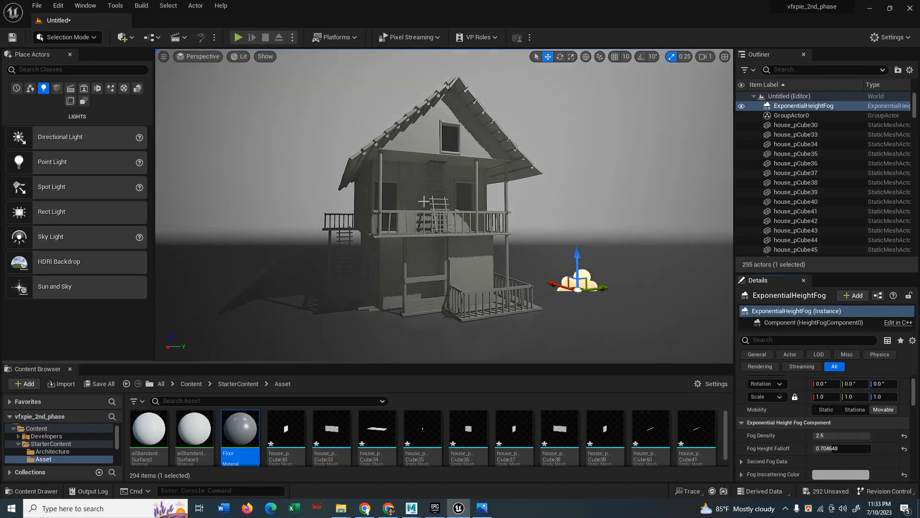
{"action": "scroll", "coordinate": [774, 446], "scroll_direction": "down", "scroll_amount": 2}
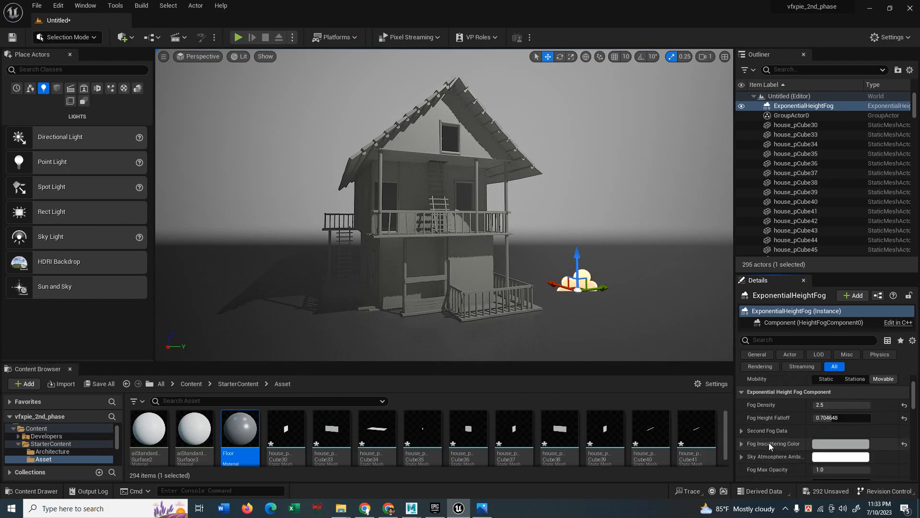
{"action": "scroll", "coordinate": [768, 453], "scroll_direction": "down", "scroll_amount": 2}
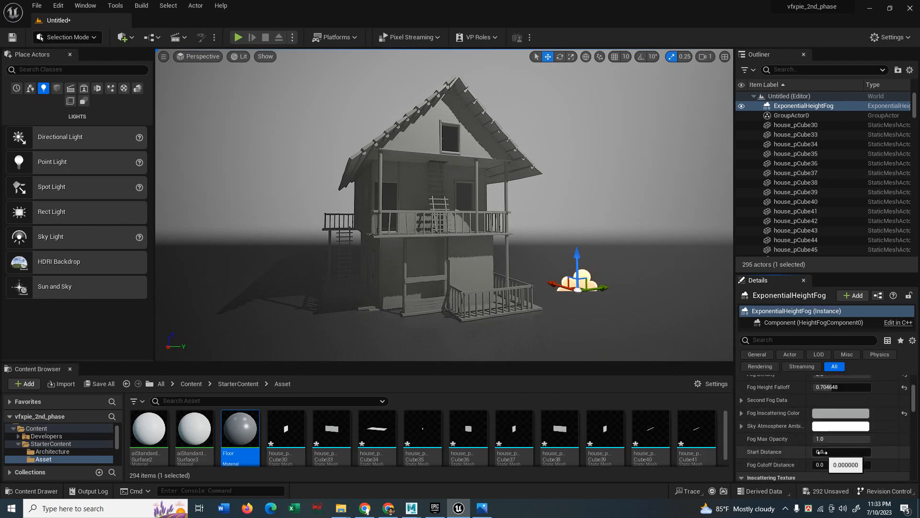
Push the fog start distance out and test a 100000 cutoff before resetting it to 0.
{"action": "mouse_move", "coordinate": [822, 452]}
{"action": "left_mouse_down"}
{"action": "mouse_move", "coordinate": [870, 452]}
{"action": "mouse_move", "coordinate": [811, 452]}
{"action": "mouse_move", "coordinate": [822, 434]}
{"action": "left_mouse_up"}
{"action": "scroll", "coordinate": [798, 463], "scroll_direction": "down", "scroll_amount": 2}
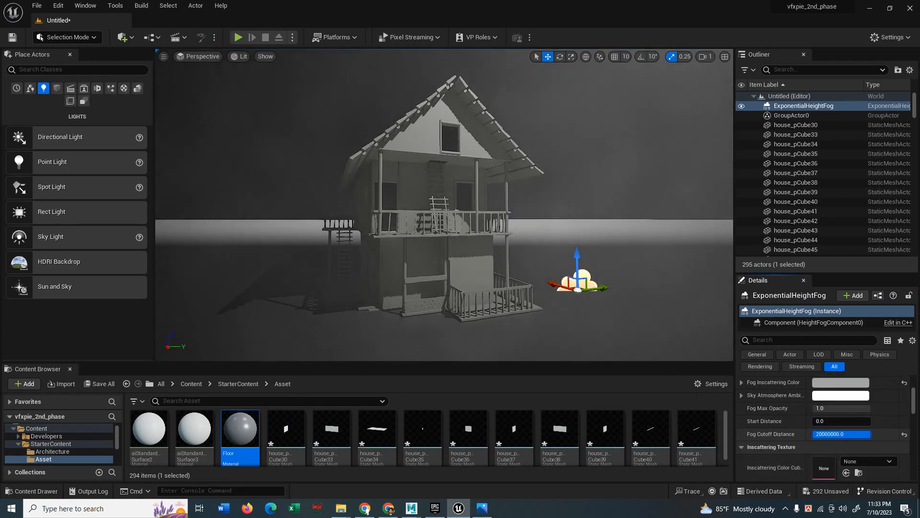
{"action": "type", "text": "100000"}
{"action": "key", "text": "Return"}
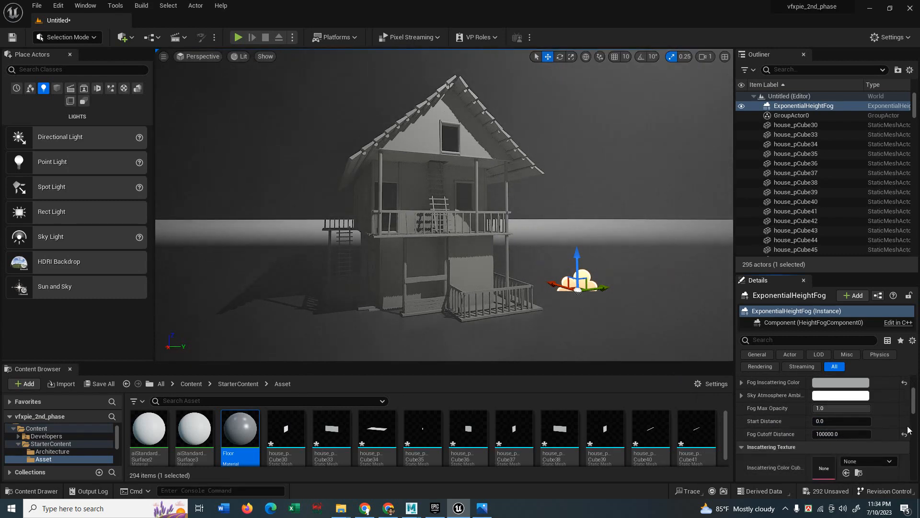
{"action": "left_click", "coordinate": [905, 434]}
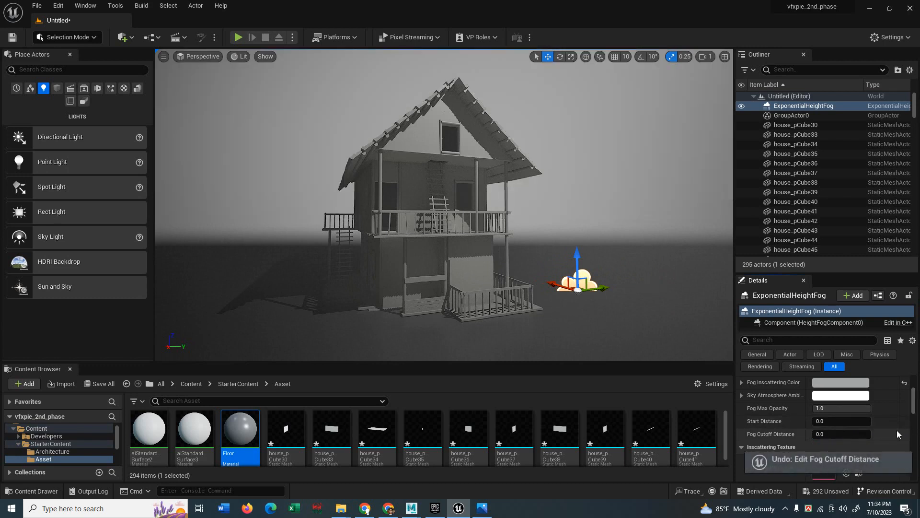
Set volumetric fog scattering distribution to 0.2 and enter a start distance of 1640.
{"action": "scroll", "coordinate": [767, 430], "scroll_direction": "down", "scroll_amount": 5}
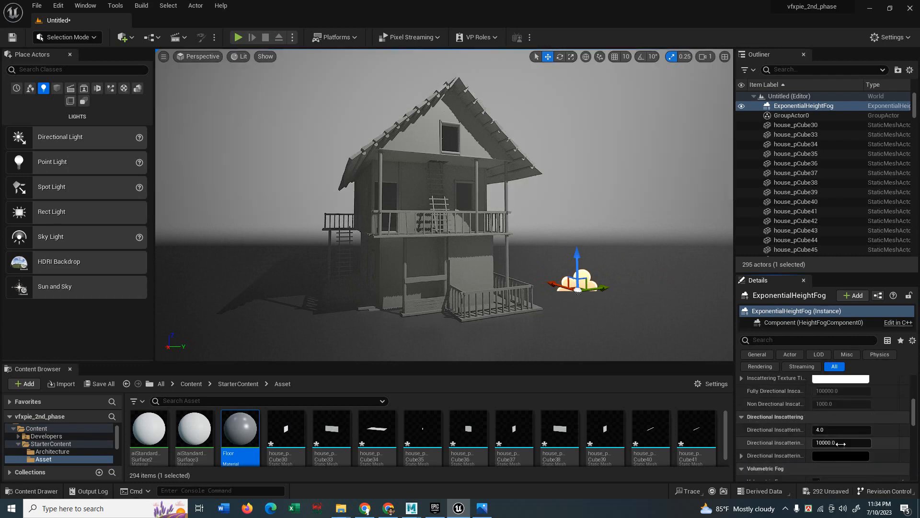
{"action": "scroll", "coordinate": [833, 443], "scroll_direction": "down", "scroll_amount": 3}
{"action": "mouse_move", "coordinate": [834, 449]}
{"action": "left_mouse_down"}
{"action": "mouse_move", "coordinate": [815, 449]}
{"action": "mouse_move", "coordinate": [871, 448]}
{"action": "mouse_move", "coordinate": [819, 448]}
{"action": "left_mouse_up"}
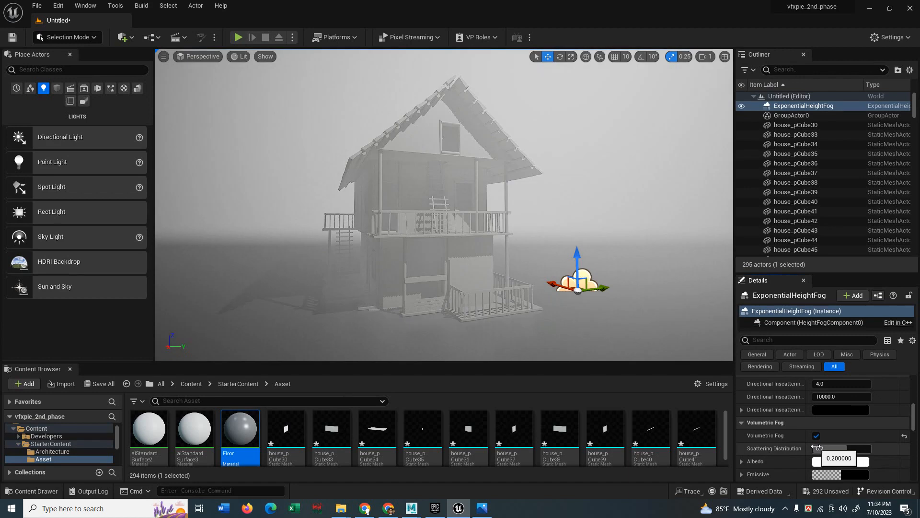
{"action": "left_click_drag", "start_coordinate": [834, 439], "coordinate": [870, 439]}
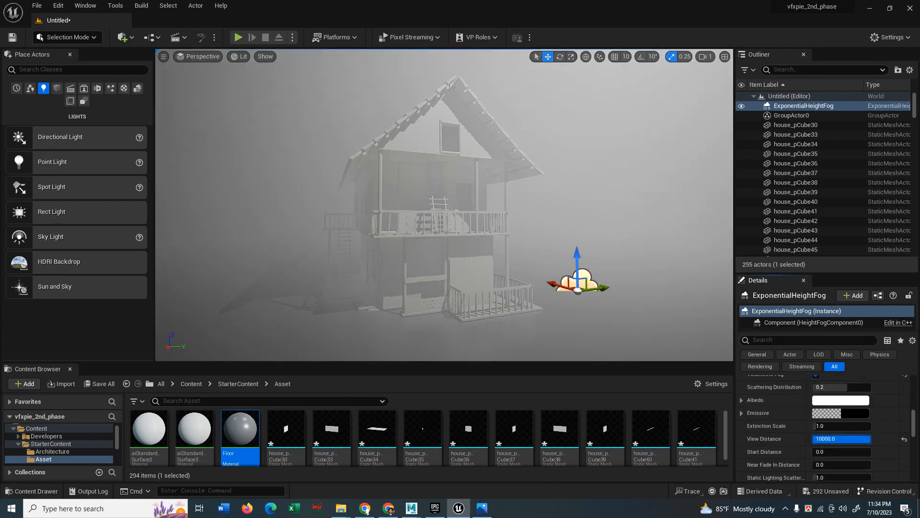
{"action": "left_click_drag", "start_coordinate": [821, 451], "coordinate": [814, 451]}
{"action": "type", "text": "1640"}
{"action": "key", "text": "Return"}
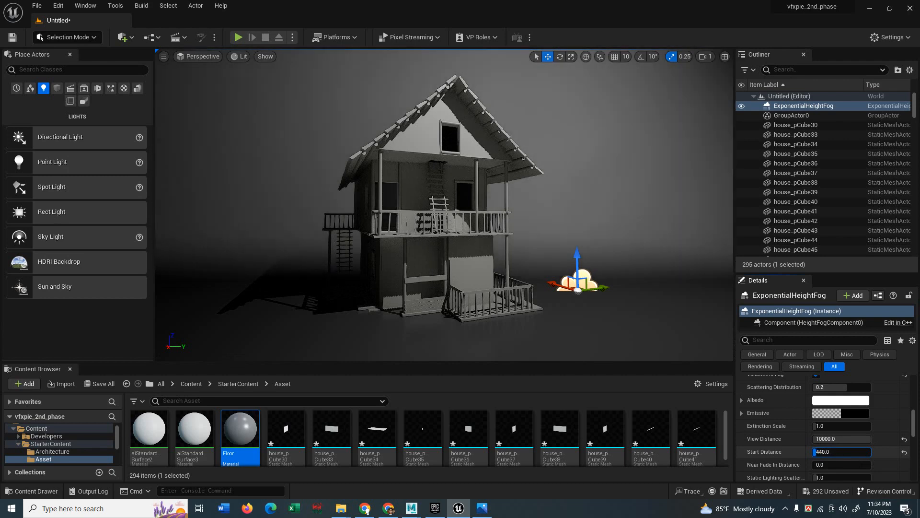
{"action": "mouse_move", "coordinate": [444, 205]}
{"action": "right_mouse_down"}
{"action": "mouse_move", "coordinate": [413, 205]}
{"action": "mouse_move", "coordinate": [460, 212]}
{"action": "mouse_move", "coordinate": [446, 204]}
{"action": "mouse_move", "coordinate": [440, 214]}
{"action": "right_mouse_up"}
Give the volumetric fog a pale teal albedo colour.
{"action": "left_click", "coordinate": [841, 400]}
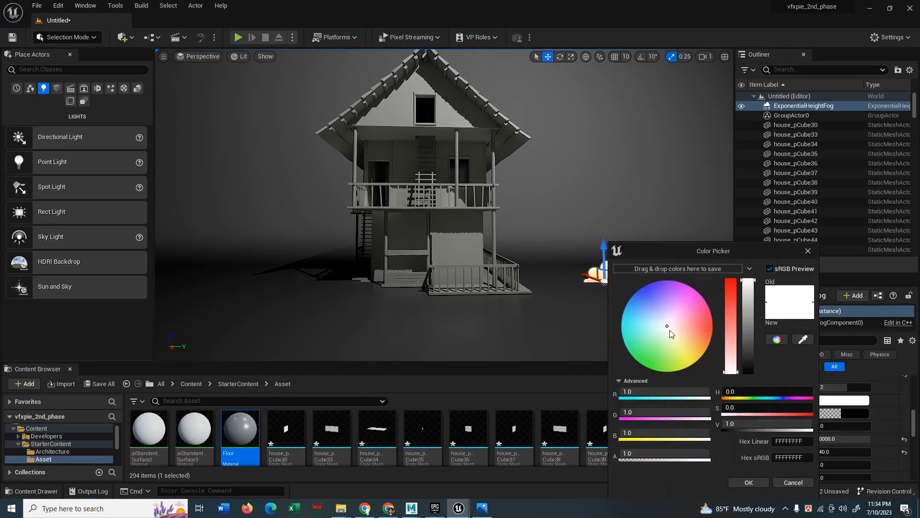
{"action": "left_click", "coordinate": [651, 331]}
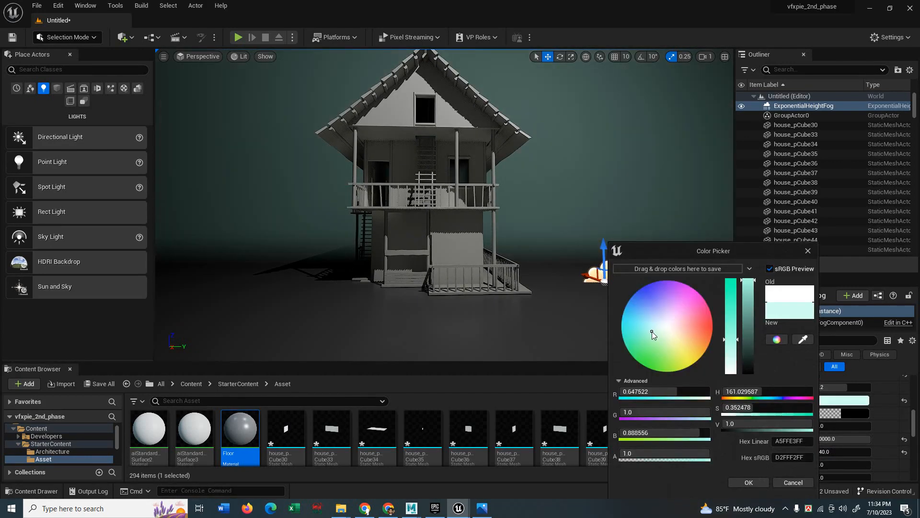
{"action": "left_click_drag", "start_coordinate": [656, 333], "coordinate": [658, 331]}
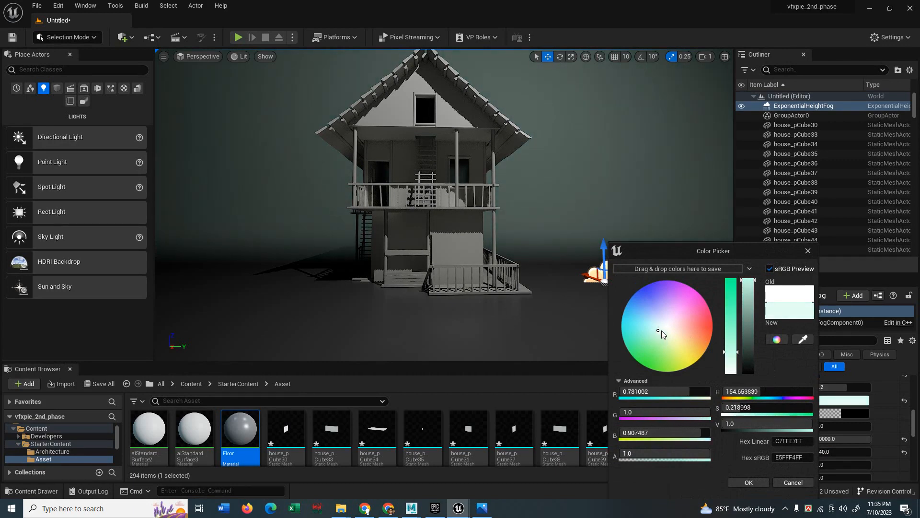
{"action": "left_click", "coordinate": [661, 330]}
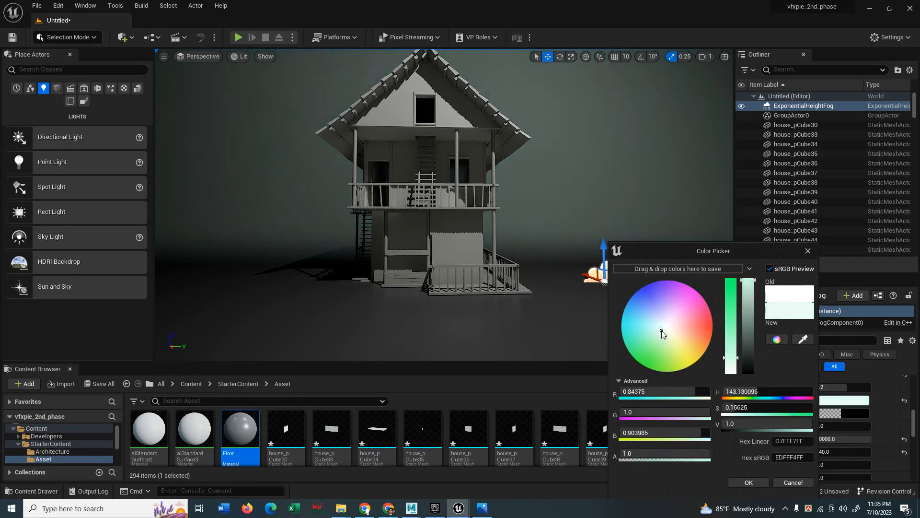
{"action": "left_click", "coordinate": [748, 482]}
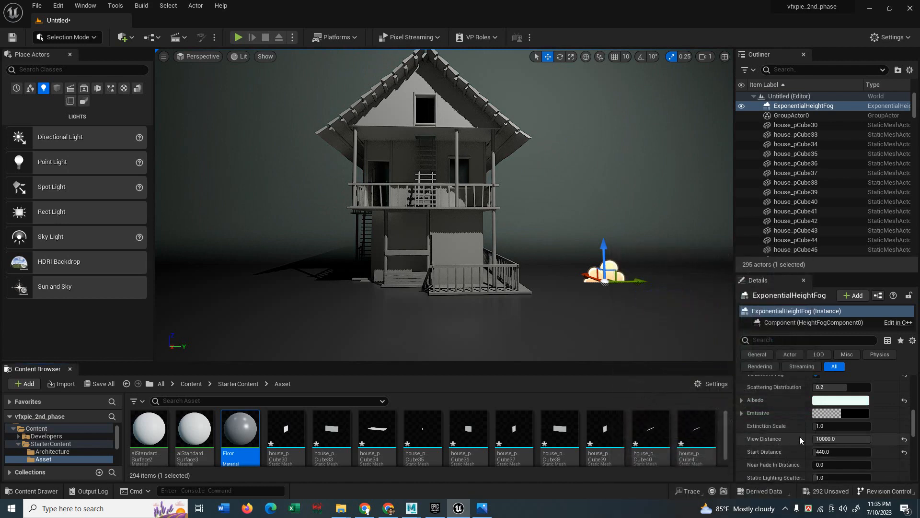
{"action": "scroll", "coordinate": [799, 436], "scroll_direction": "up", "scroll_amount": 1}
{"action": "middle_click_drag", "start_coordinate": [432, 322], "coordinate": [472, 303]}
{"action": "scroll", "coordinate": [432, 323], "scroll_direction": "up", "scroll_amount": 6}
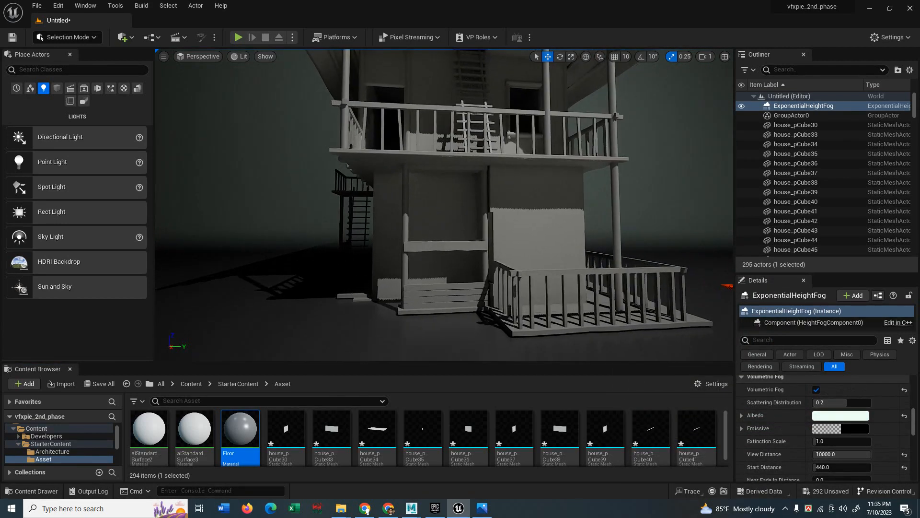
{"action": "left_click", "coordinate": [518, 244]}
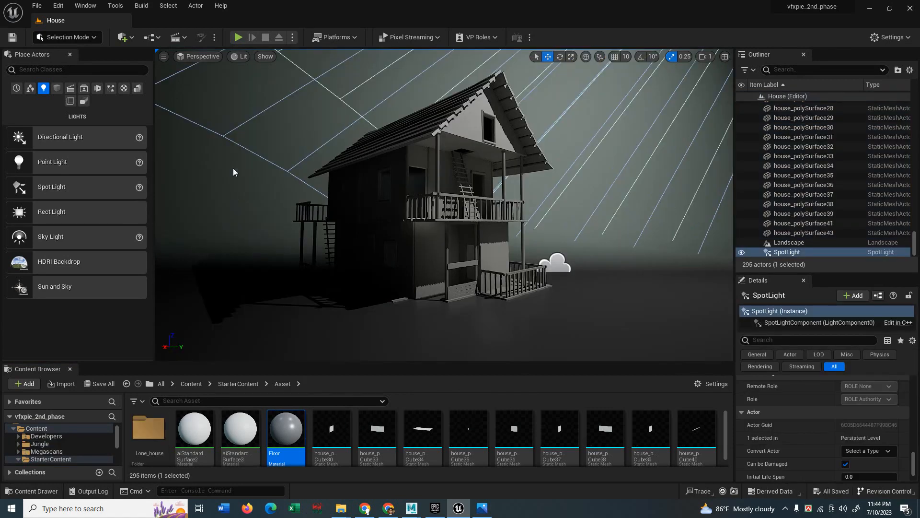
Place an orange 2.734966 cd point light in the upper doorway and copy it to the ground-floor doorway.
{"action": "left_click_drag", "start_coordinate": [103, 161], "coordinate": [290, 260]}
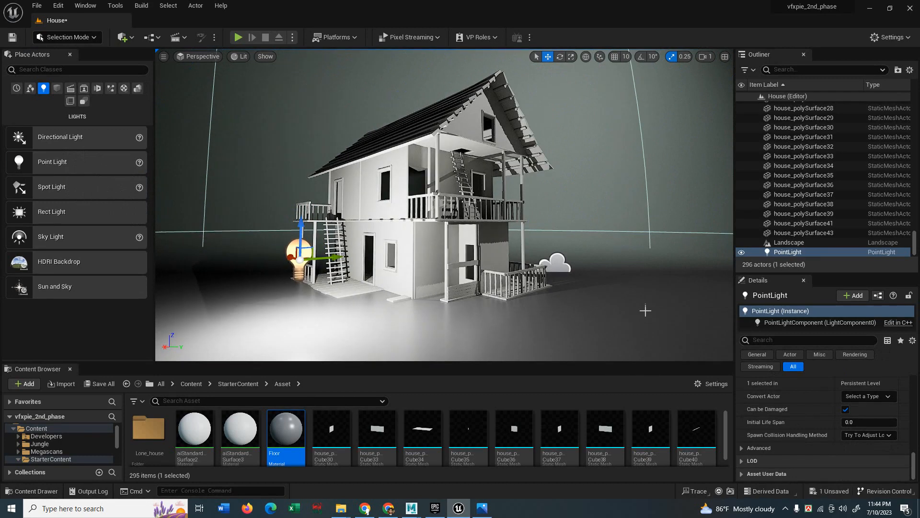
{"action": "left_click_drag", "start_coordinate": [914, 462], "coordinate": [914, 392]}
{"action": "left_click", "coordinate": [868, 414]}
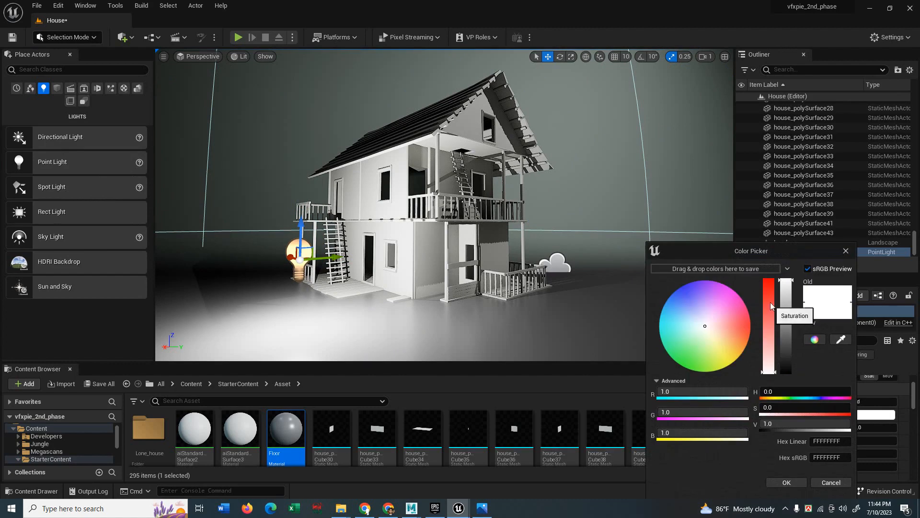
{"action": "mouse_move", "coordinate": [743, 341]}
{"action": "left_mouse_down"}
{"action": "mouse_move", "coordinate": [767, 330]}
{"action": "mouse_move", "coordinate": [747, 328]}
{"action": "left_mouse_up"}
{"action": "left_click", "coordinate": [783, 486]}
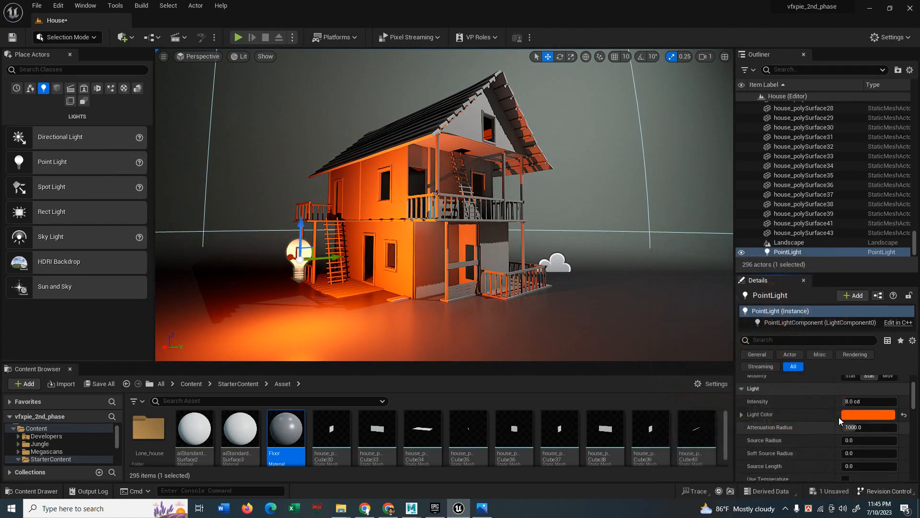
{"action": "mouse_move", "coordinate": [855, 402]}
{"action": "left_mouse_down"}
{"action": "mouse_move", "coordinate": [829, 402]}
{"action": "mouse_move", "coordinate": [839, 402]}
{"action": "left_mouse_up"}
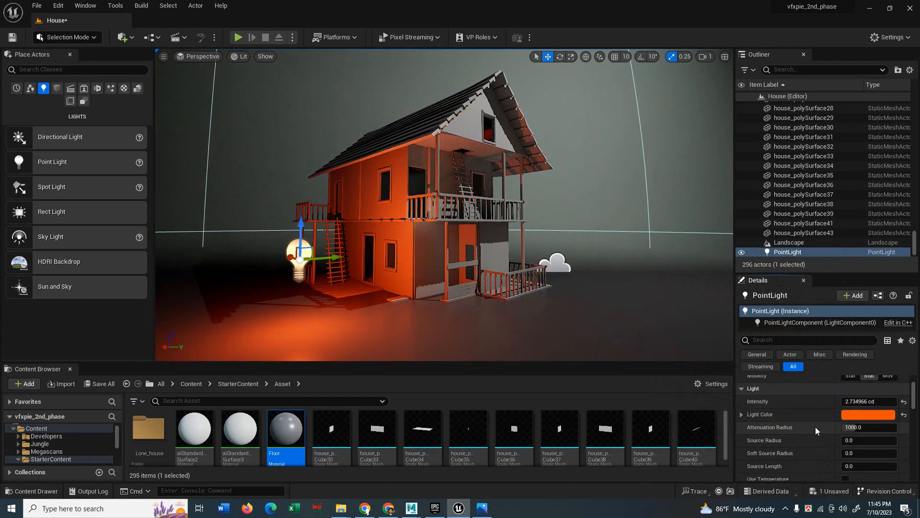
{"action": "left_click_drag", "start_coordinate": [321, 259], "coordinate": [377, 200]}
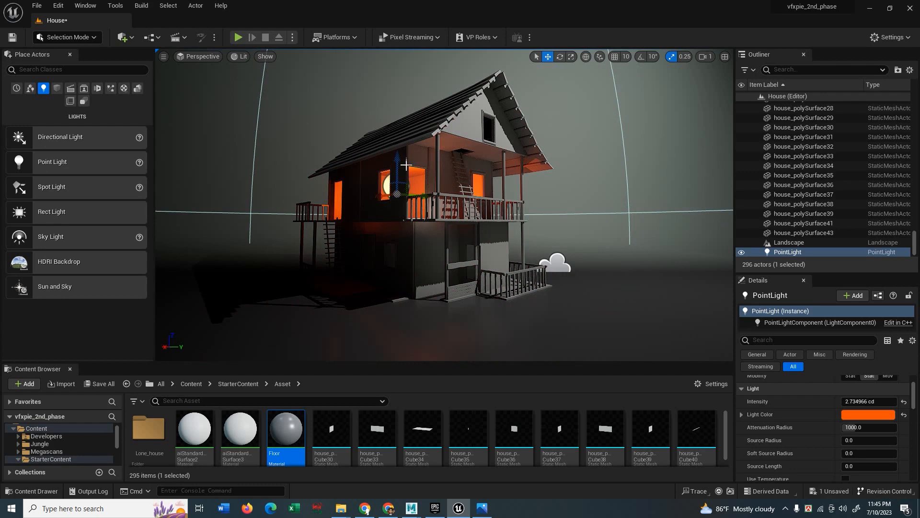
{"action": "left_click_drag", "start_coordinate": [406, 165], "coordinate": [395, 197], "text": "alt"}
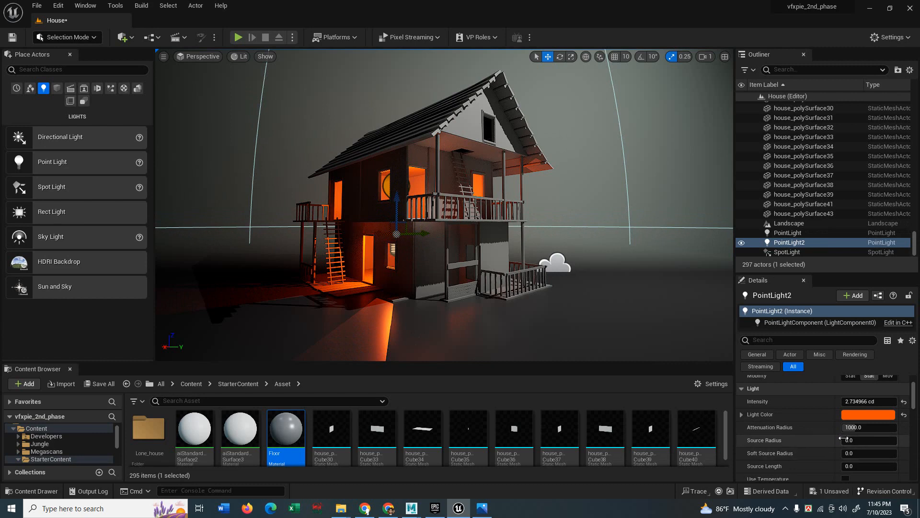
Adjust PointLight2's light property values in the Details panel.
{"action": "left_click_drag", "start_coordinate": [847, 440], "coordinate": [858, 440]}
{"action": "mouse_move", "coordinate": [855, 428]}
{"action": "left_mouse_down"}
{"action": "mouse_move", "coordinate": [877, 428]}
{"action": "mouse_move", "coordinate": [865, 428]}
{"action": "left_mouse_up"}
{"action": "scroll", "coordinate": [819, 446], "scroll_direction": "down", "scroll_amount": 1}
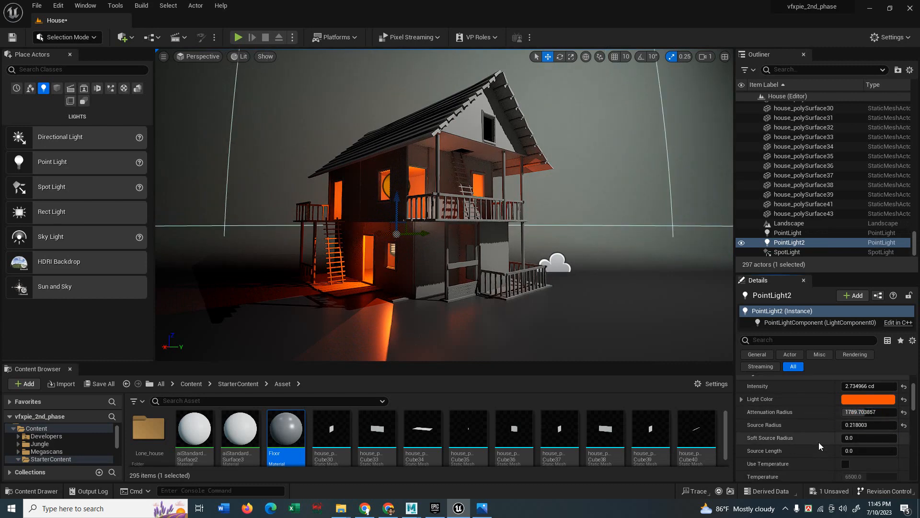
{"action": "scroll", "coordinate": [819, 446], "scroll_direction": "down", "scroll_amount": 1}
{"action": "scroll", "coordinate": [819, 446], "scroll_direction": "down", "scroll_amount": 1}
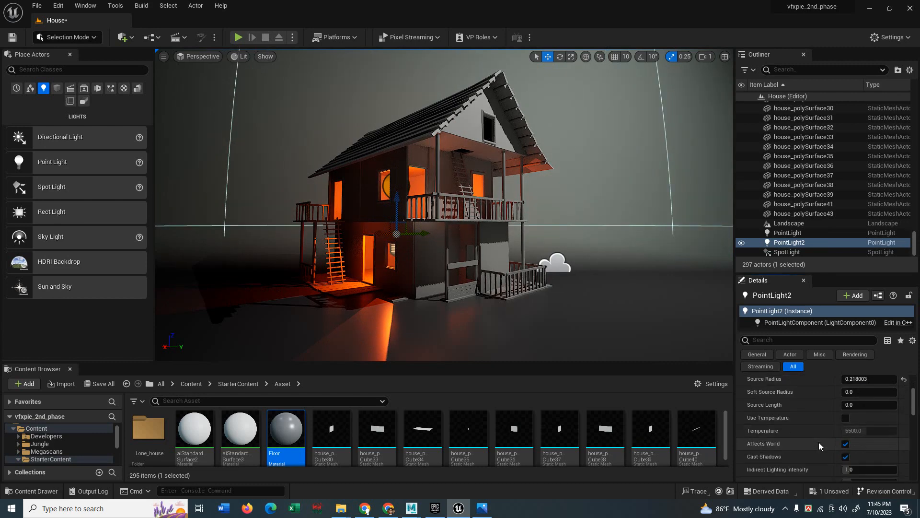
{"action": "scroll", "coordinate": [818, 442], "scroll_direction": "down", "scroll_amount": 1}
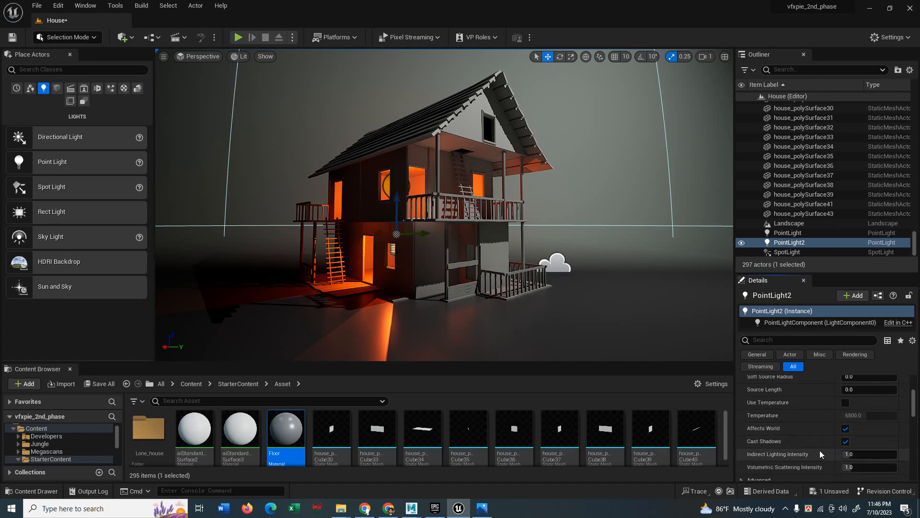
{"action": "scroll", "coordinate": [820, 450], "scroll_direction": "down", "scroll_amount": 1}
{"action": "left_click_drag", "start_coordinate": [844, 452], "coordinate": [882, 450]}
{"action": "scroll", "coordinate": [811, 451], "scroll_direction": "down", "scroll_amount": 1}
Expand PointLight2's advanced settings and reset its Contact Shadow Length to 0.
{"action": "left_click", "coordinate": [740, 449]}
{"action": "scroll", "coordinate": [741, 449], "scroll_direction": "down", "scroll_amount": 5}
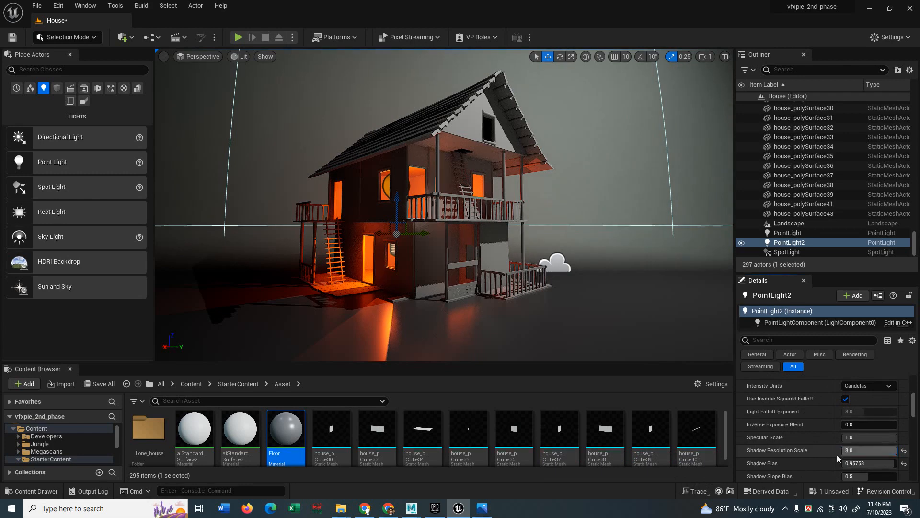
{"action": "scroll", "coordinate": [862, 451], "scroll_direction": "down", "scroll_amount": 1}
{"action": "left_click_drag", "start_coordinate": [868, 461], "coordinate": [896, 474]}
{"action": "scroll", "coordinate": [853, 471], "scroll_direction": "down", "scroll_amount": 2}
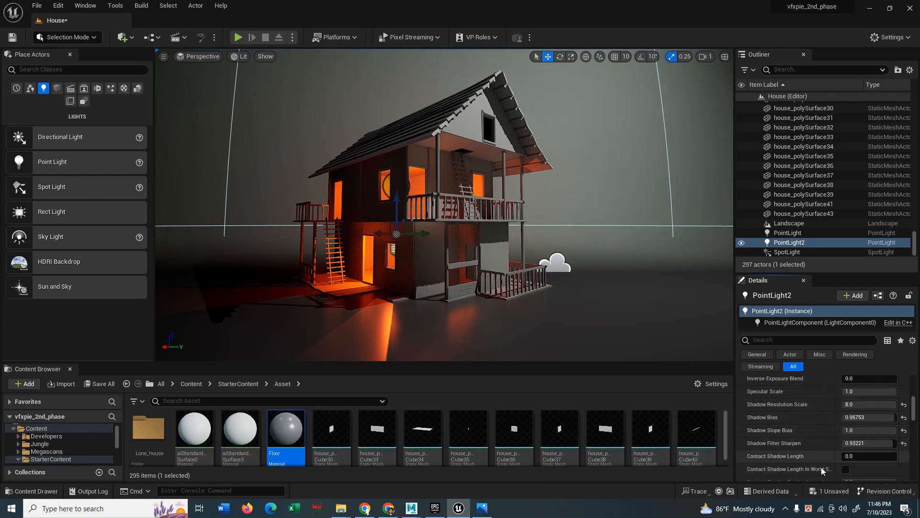
{"action": "left_click_drag", "start_coordinate": [848, 458], "coordinate": [896, 457]}
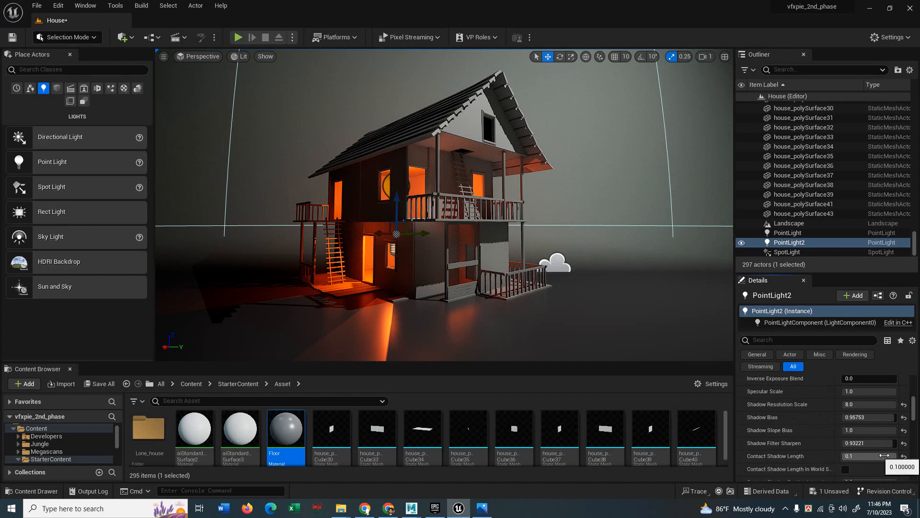
{"action": "left_click", "coordinate": [904, 456]}
{"action": "scroll", "coordinate": [812, 462], "scroll_direction": "down", "scroll_amount": 1}
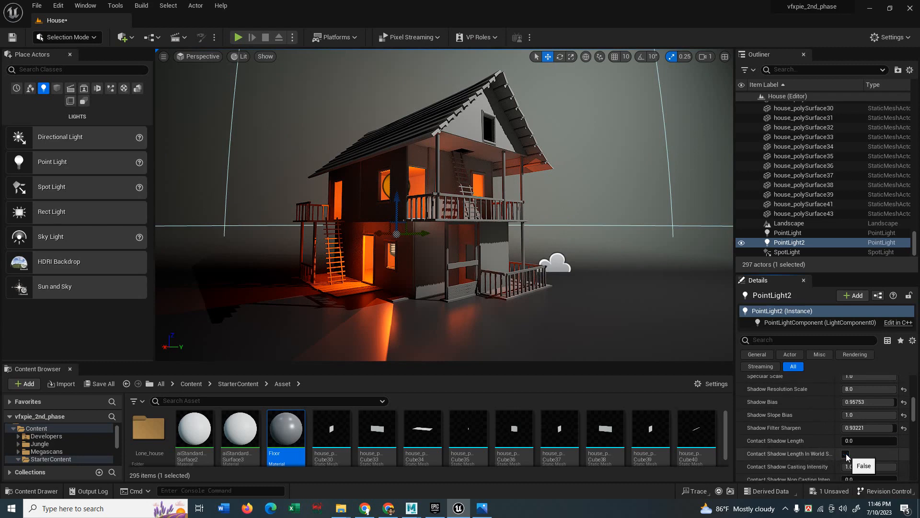
{"action": "scroll", "coordinate": [828, 462], "scroll_direction": "down", "scroll_amount": 1}
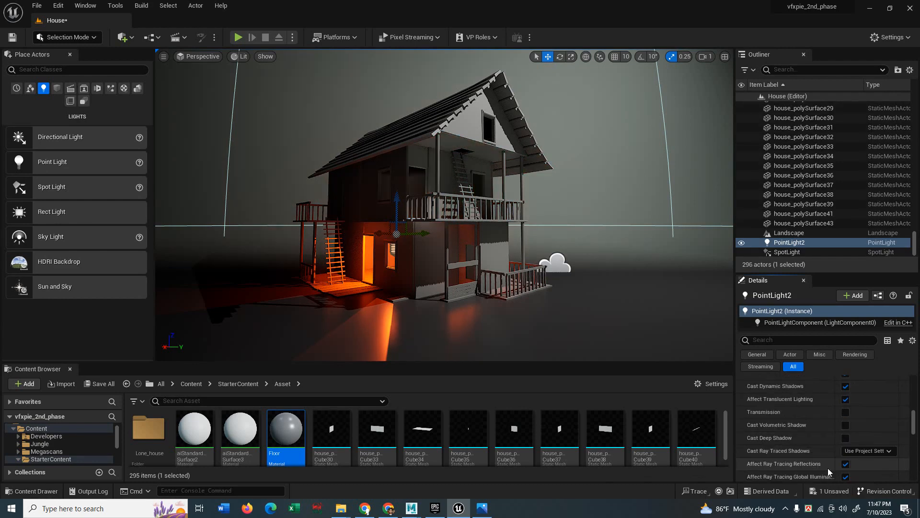
{"action": "scroll", "coordinate": [827, 467], "scroll_direction": "down", "scroll_amount": 1}
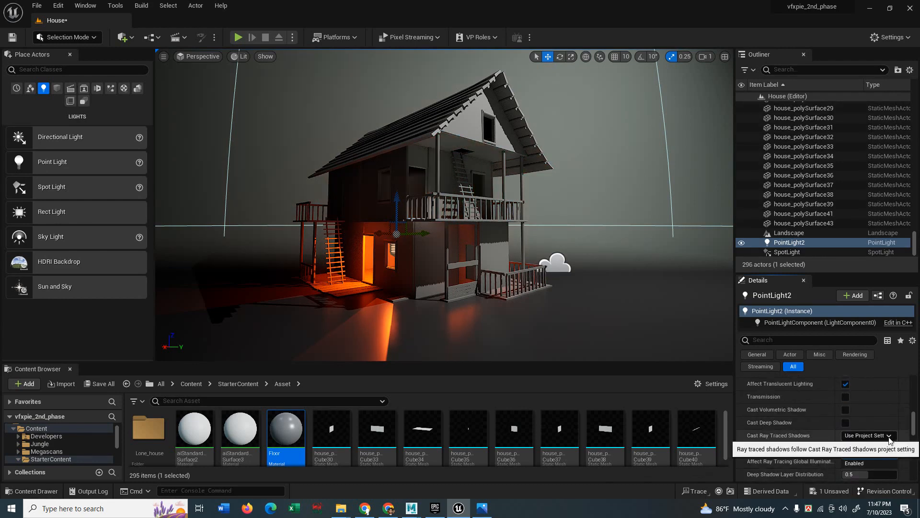
Set PointLight2's Cast Ray Traced Shadows to Enabled.
{"action": "left_click", "coordinate": [865, 436]}
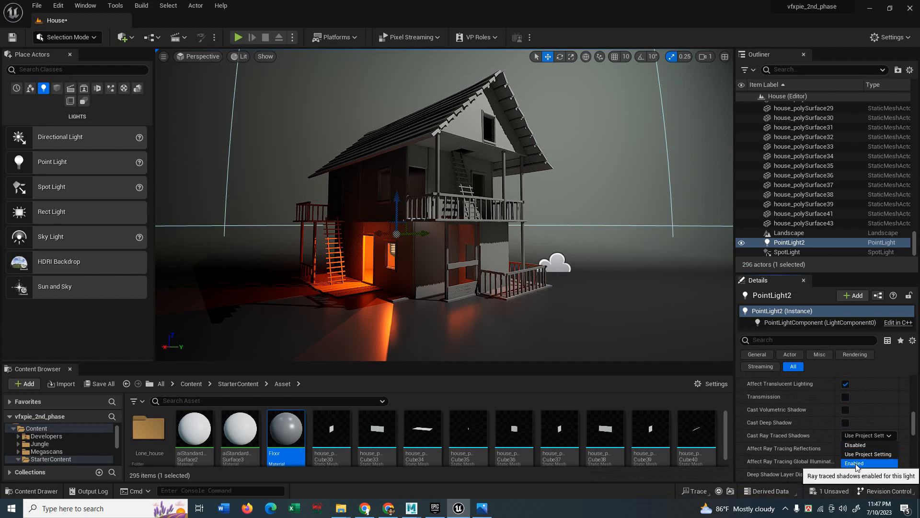
{"action": "left_click", "coordinate": [857, 464]}
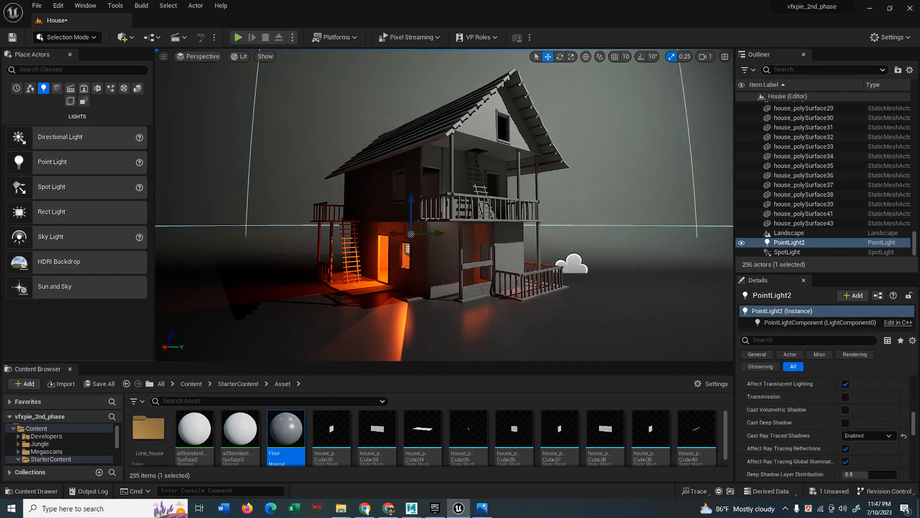
{"action": "mouse_move", "coordinate": [445, 206]}
{"action": "middle_mouse_down"}
{"action": "mouse_move", "coordinate": [453, 206]}
{"action": "mouse_move", "coordinate": [432, 239]}
{"action": "middle_mouse_up"}
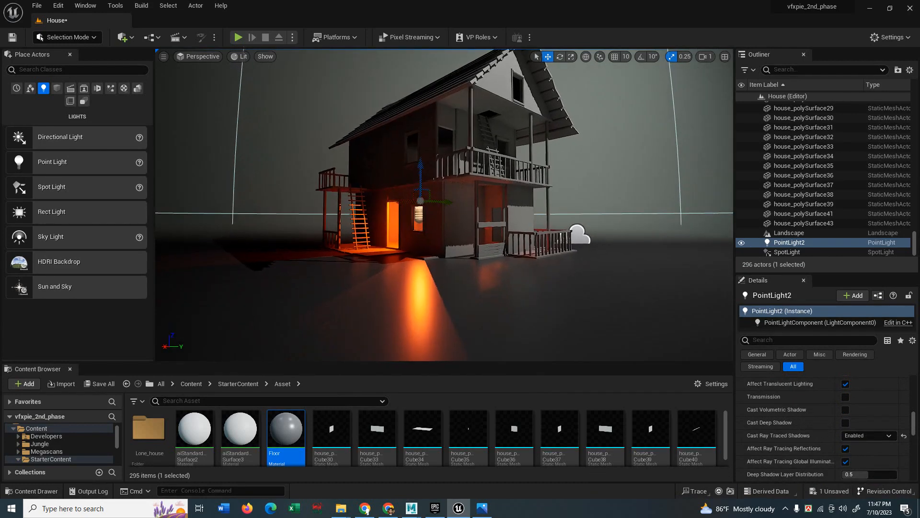
{"action": "scroll", "coordinate": [445, 205], "scroll_direction": "up", "scroll_amount": 4}
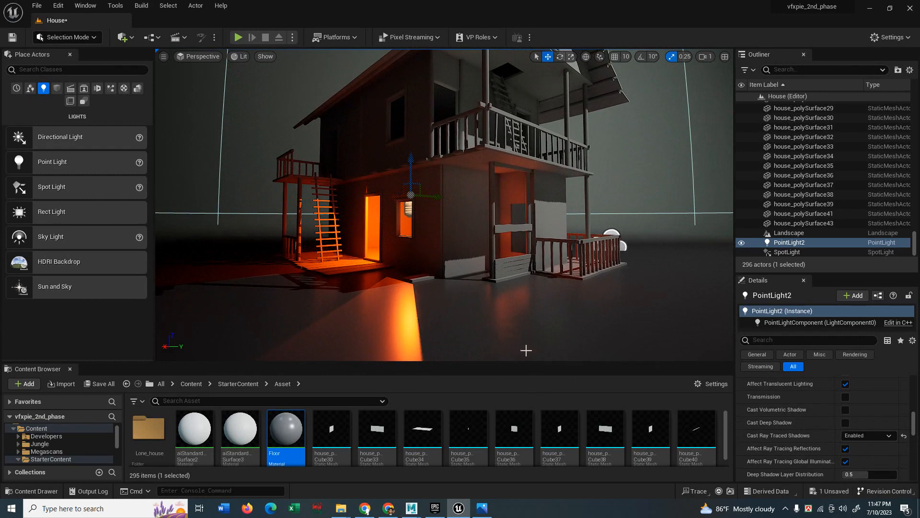
Return Deep Shadow Layer Distribution to 1.0 and uncheck Affect Ray Tracing Global Illumination.
{"action": "left_click_drag", "start_coordinate": [862, 474], "coordinate": [869, 475]}
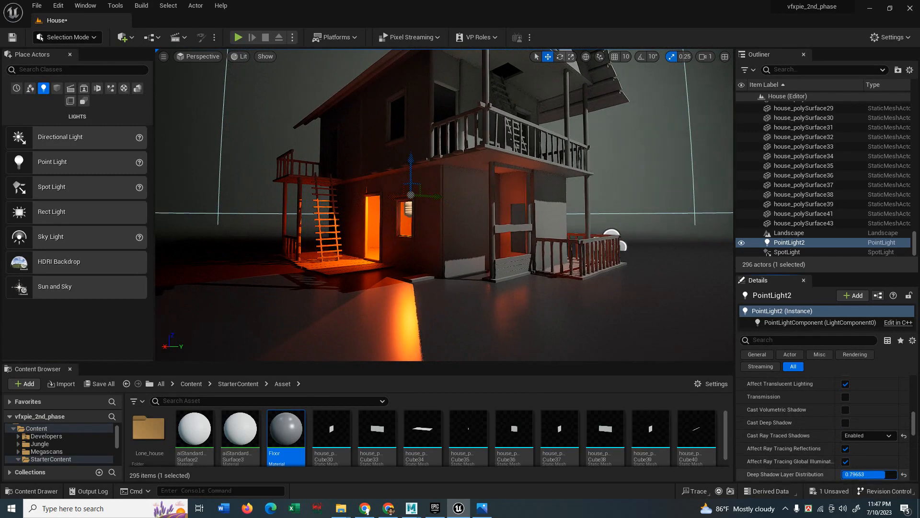
{"action": "left_click_drag", "start_coordinate": [870, 476], "coordinate": [897, 476]}
{"action": "scroll", "coordinate": [819, 467], "scroll_direction": "down", "scroll_amount": 1}
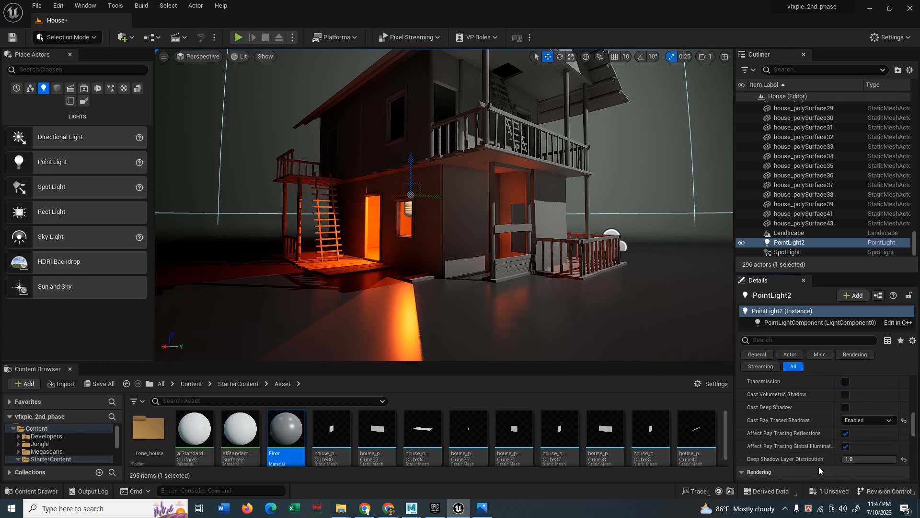
{"action": "left_click", "coordinate": [846, 446]}
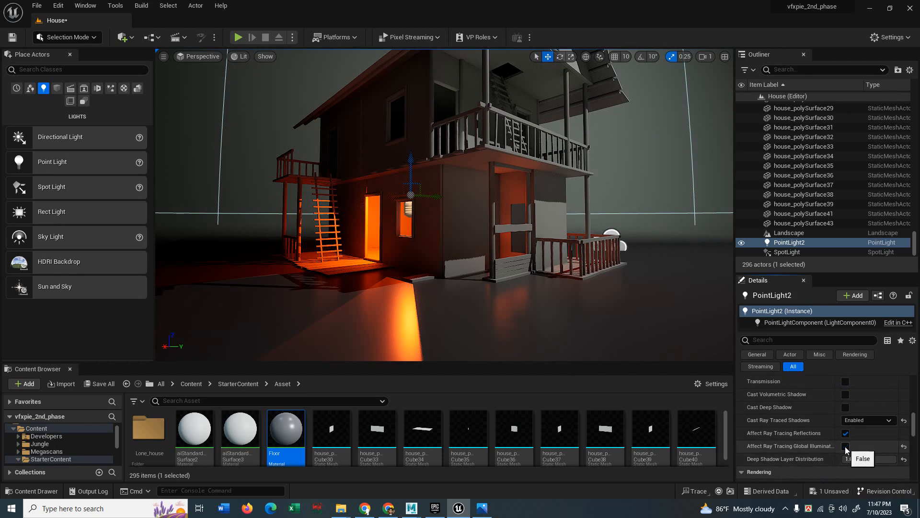
Save the House level with Save Selected, then select the SpotLight.
{"action": "scroll", "coordinate": [845, 450], "scroll_direction": "down", "scroll_amount": 3}
{"action": "key", "text": "ctrl+s"}
{"action": "left_click", "coordinate": [525, 364]}
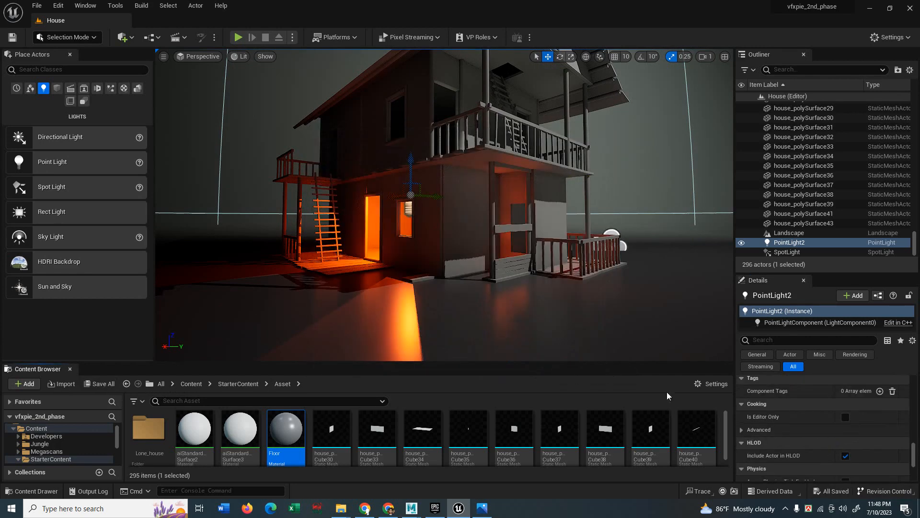
{"action": "left_click", "coordinate": [788, 252]}
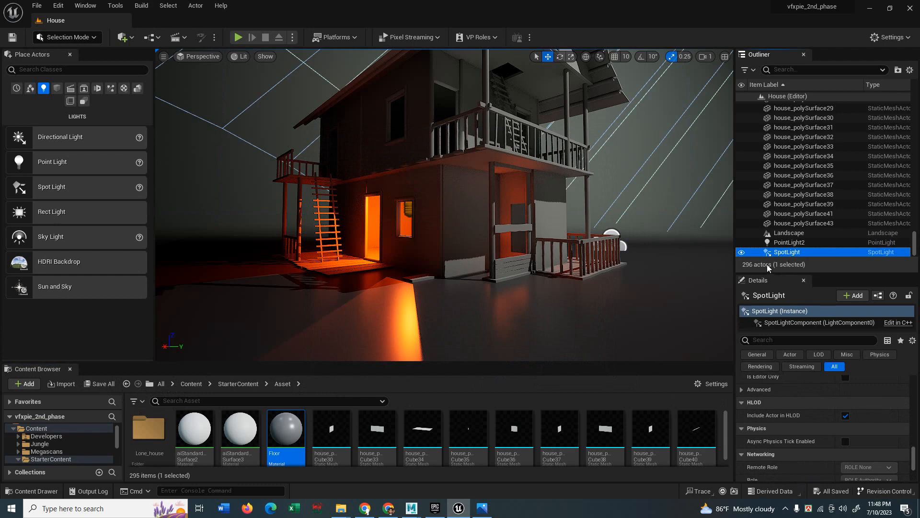
Expand the SpotLight's advanced actor and light settings in the Details panel.
{"action": "scroll", "coordinate": [805, 415], "scroll_direction": "down", "scroll_amount": 1}
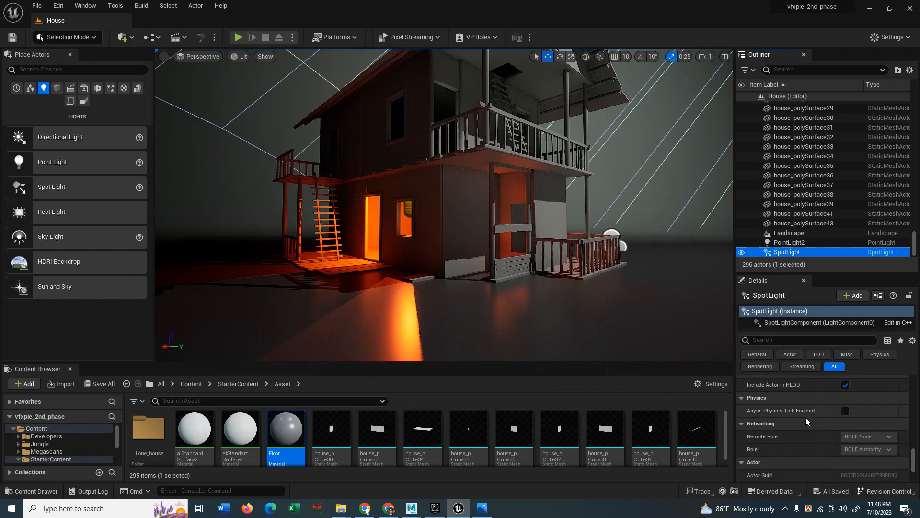
{"action": "scroll", "coordinate": [806, 417], "scroll_direction": "down", "scroll_amount": 4}
{"action": "scroll", "coordinate": [804, 428], "scroll_direction": "down", "scroll_amount": 3}
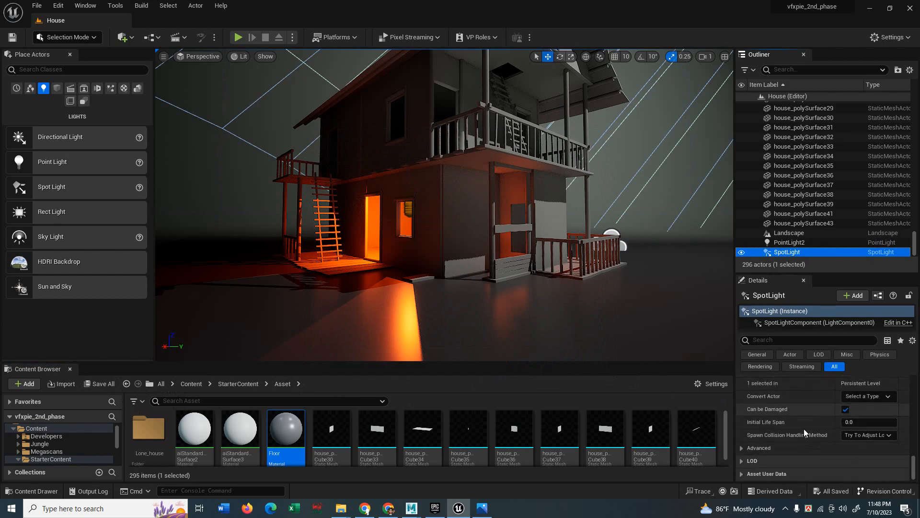
{"action": "left_click", "coordinate": [741, 447]}
{"action": "scroll", "coordinate": [802, 446], "scroll_direction": "down", "scroll_amount": 4}
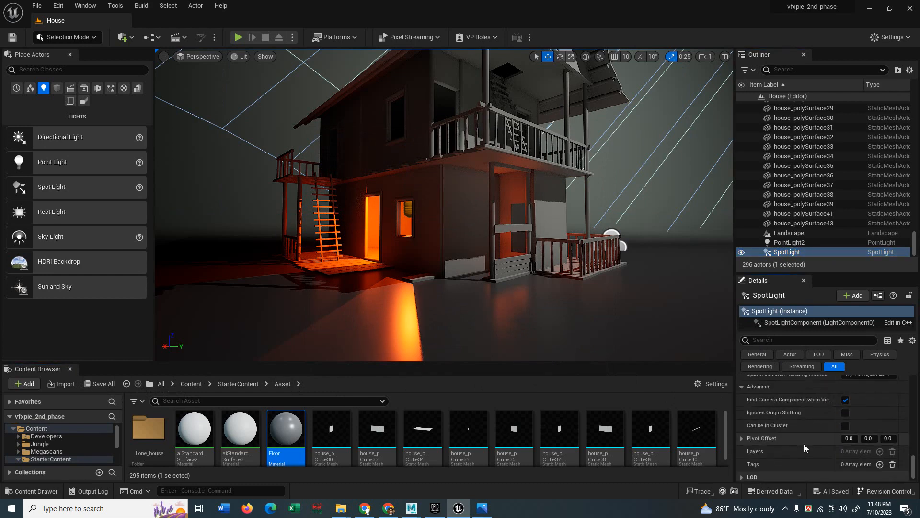
{"action": "scroll", "coordinate": [804, 444], "scroll_direction": "down", "scroll_amount": 5}
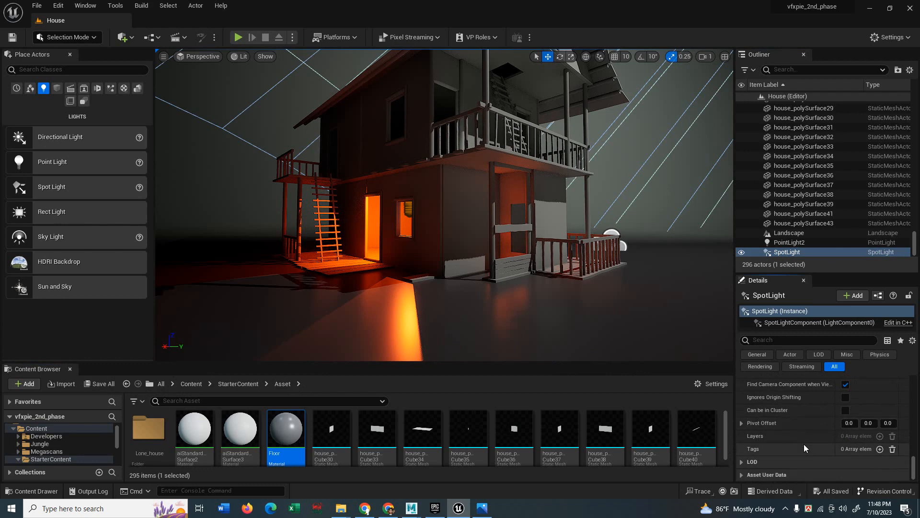
{"action": "scroll", "coordinate": [804, 444], "scroll_direction": "up", "scroll_amount": 4}
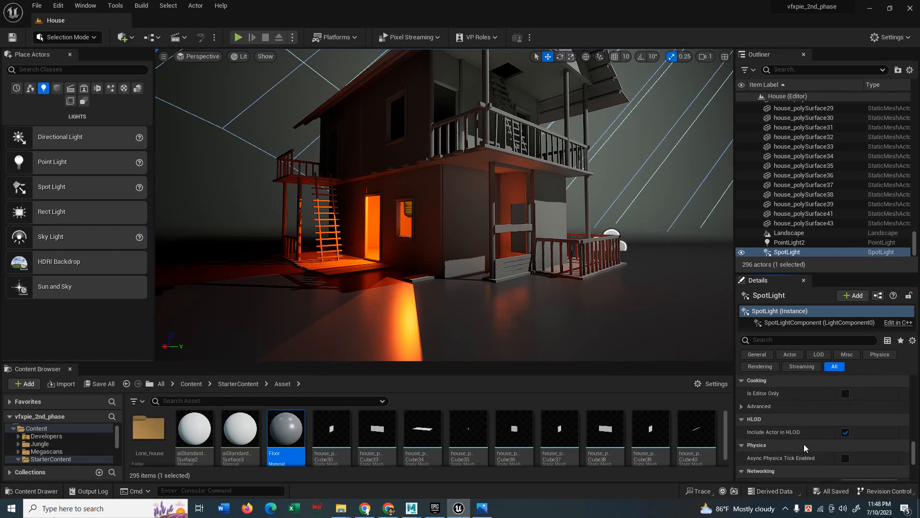
{"action": "left_click", "coordinate": [742, 437]}
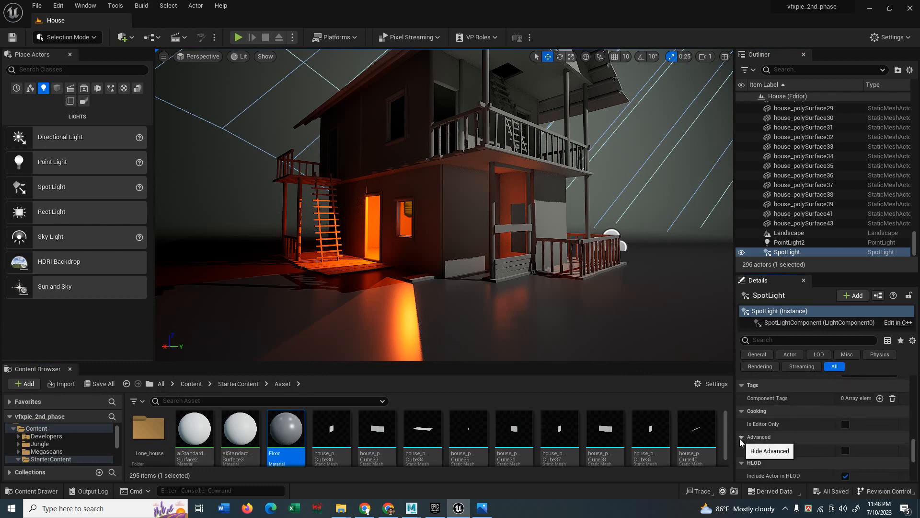
Set the SpotLight's Cast Ray Traced Shadows to Enabled.
{"action": "scroll", "coordinate": [818, 438], "scroll_direction": "up", "scroll_amount": 3}
{"action": "scroll", "coordinate": [795, 441], "scroll_direction": "up", "scroll_amount": 4}
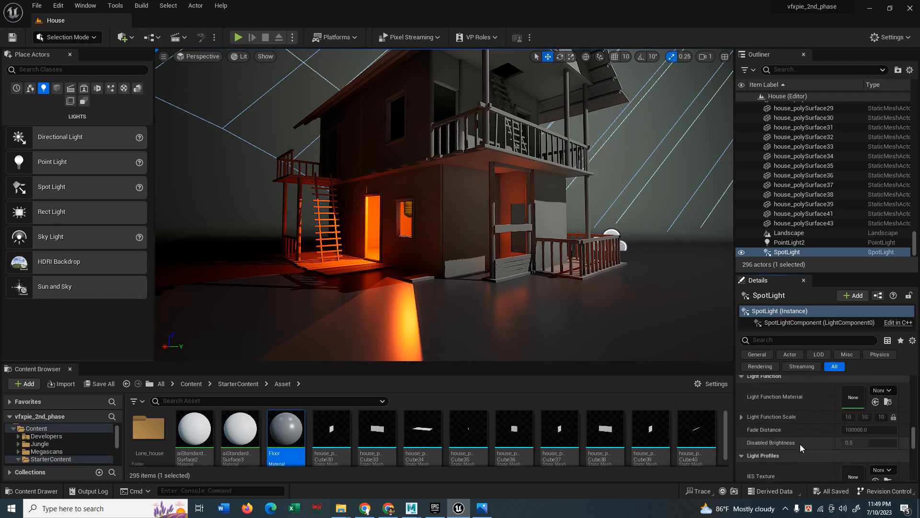
{"action": "scroll", "coordinate": [800, 442], "scroll_direction": "up", "scroll_amount": 3}
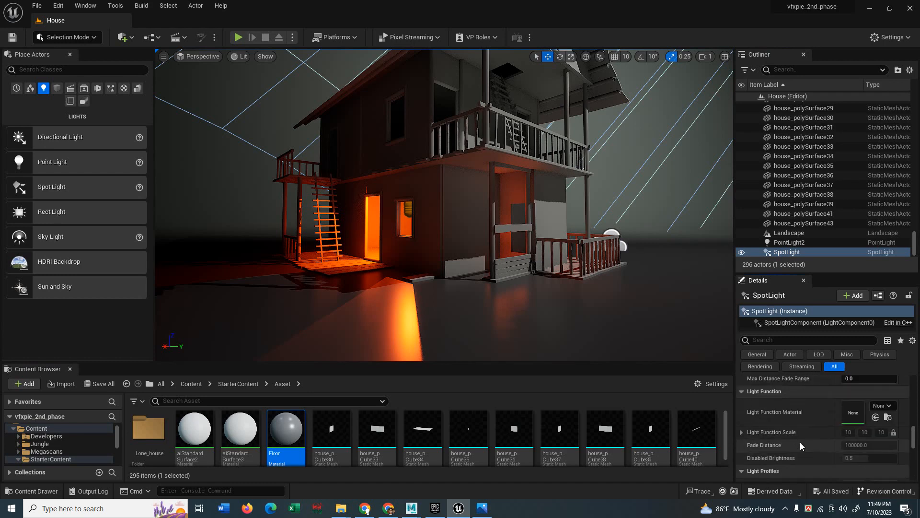
{"action": "scroll", "coordinate": [801, 442], "scroll_direction": "up", "scroll_amount": 8}
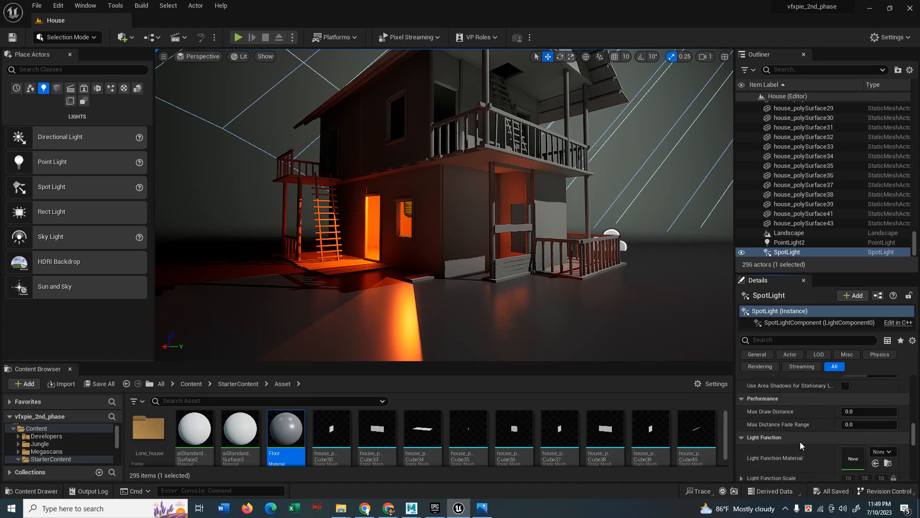
{"action": "left_click", "coordinate": [889, 417]}
{"action": "left_click", "coordinate": [889, 417]}
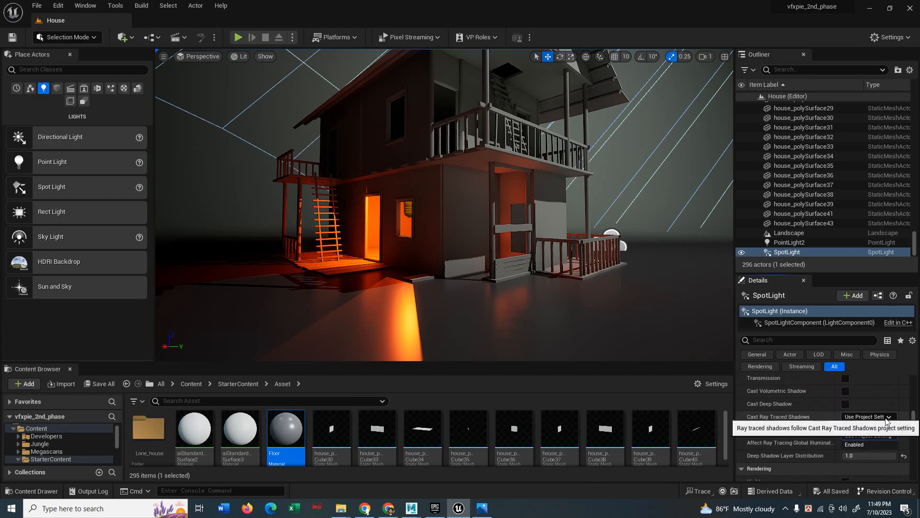
{"action": "left_click", "coordinate": [889, 417]}
{"action": "left_click", "coordinate": [859, 445]}
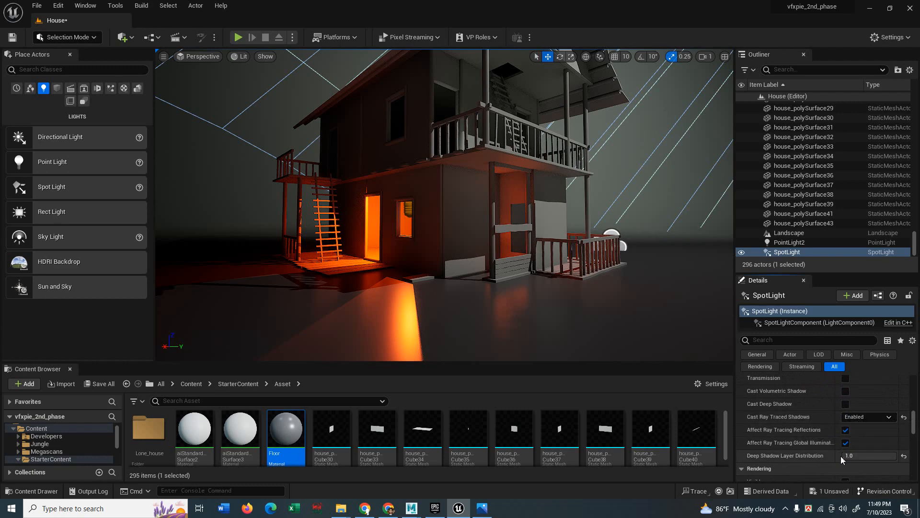
{"action": "mouse_move", "coordinate": [425, 297]}
{"action": "right_mouse_down"}
{"action": "mouse_move", "coordinate": [504, 244]}
{"action": "mouse_move", "coordinate": [425, 309]}
{"action": "right_mouse_up"}
Compare the SpotLight with ray-traced shadows off, then set them back to Enabled.
{"action": "scroll", "coordinate": [425, 296], "scroll_direction": "up", "scroll_amount": 5}
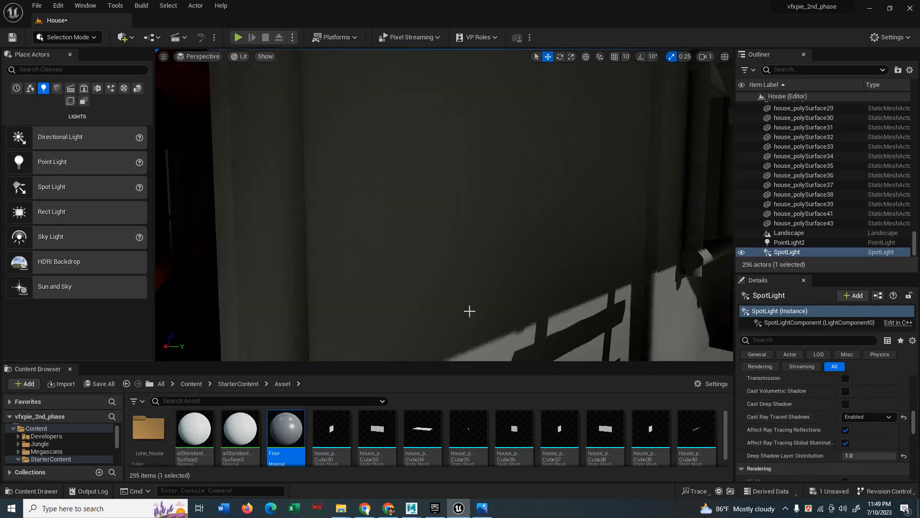
{"action": "middle_click_drag", "start_coordinate": [470, 311], "coordinate": [566, 324]}
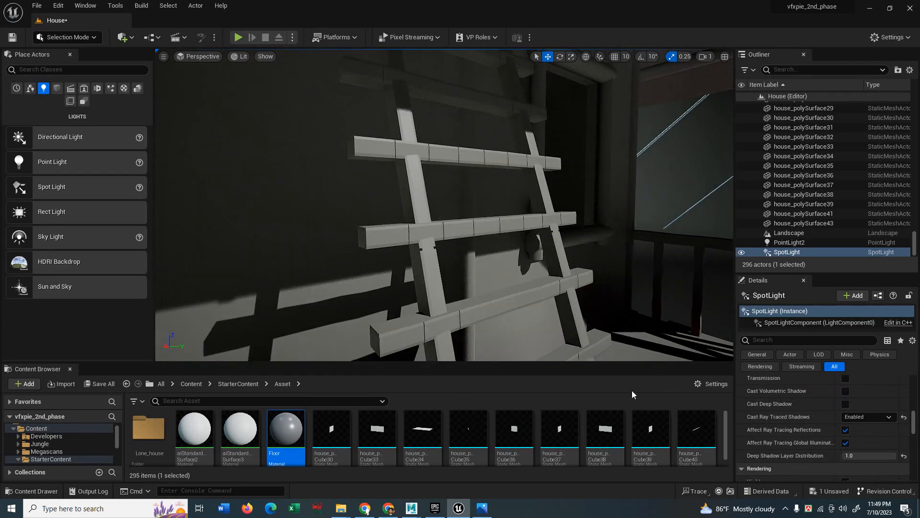
{"action": "left_click", "coordinate": [866, 416]}
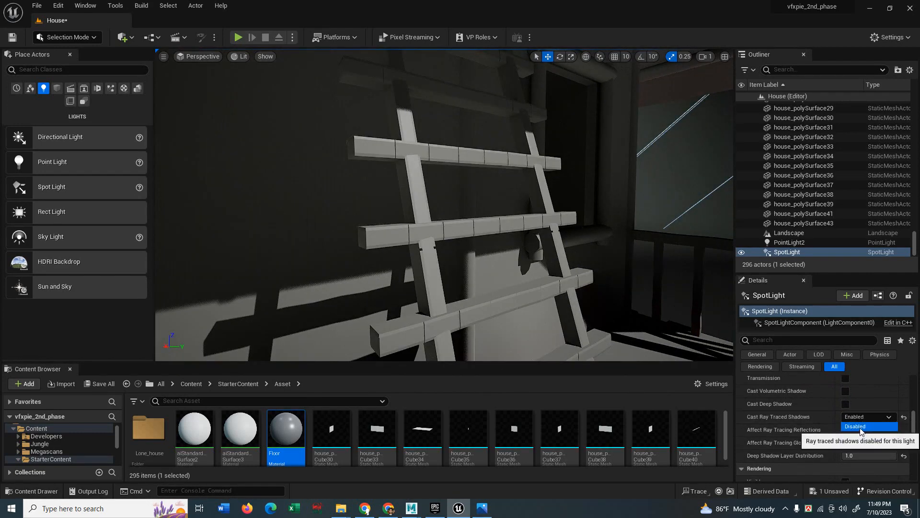
{"action": "left_click", "coordinate": [860, 427]}
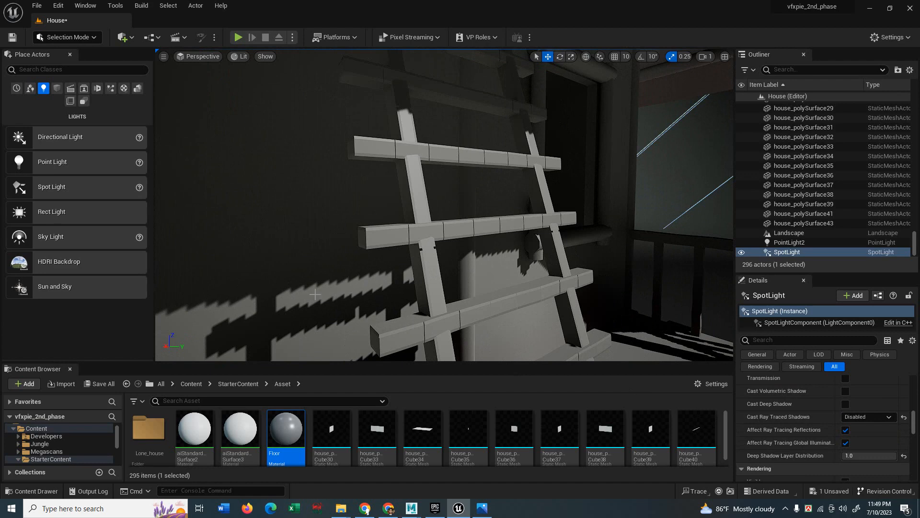
{"action": "left_click", "coordinate": [867, 417]}
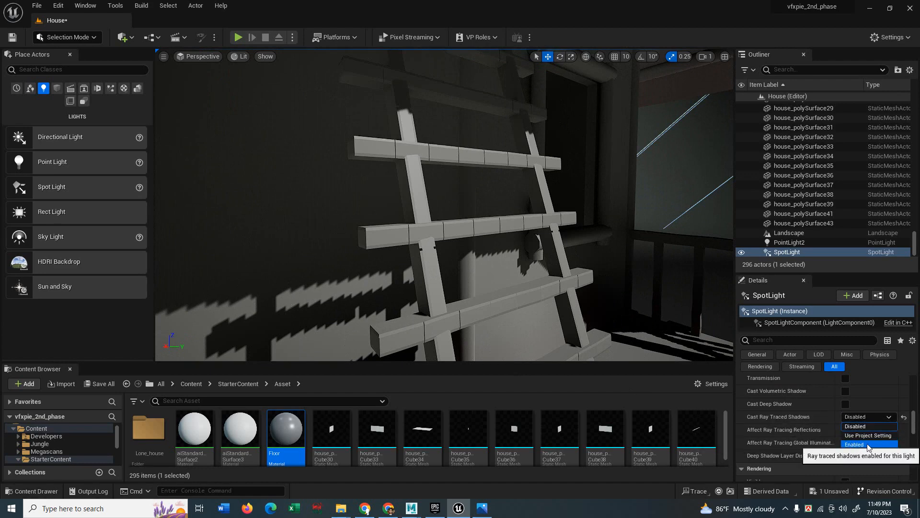
{"action": "left_click", "coordinate": [868, 445]}
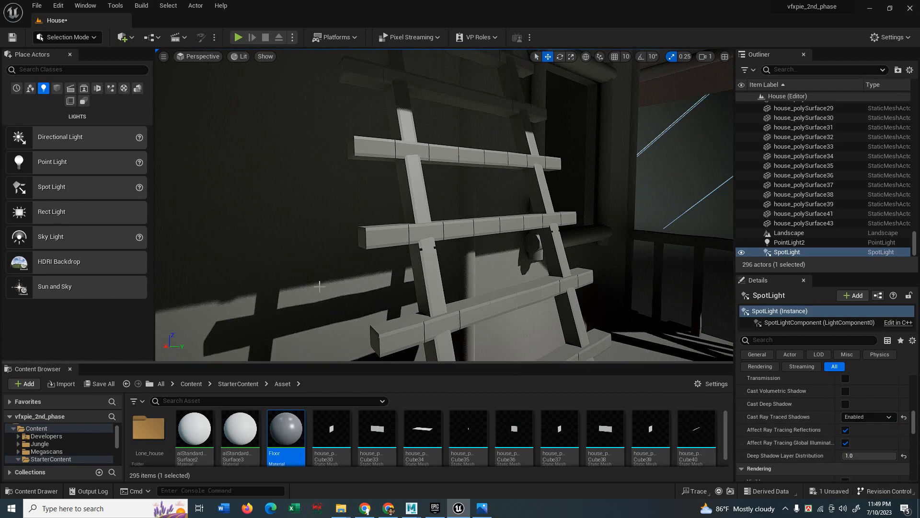
Duplicate the orange window light as PointLight4 and raise it near the upper balcony.
{"action": "double_click", "coordinate": [790, 242]}
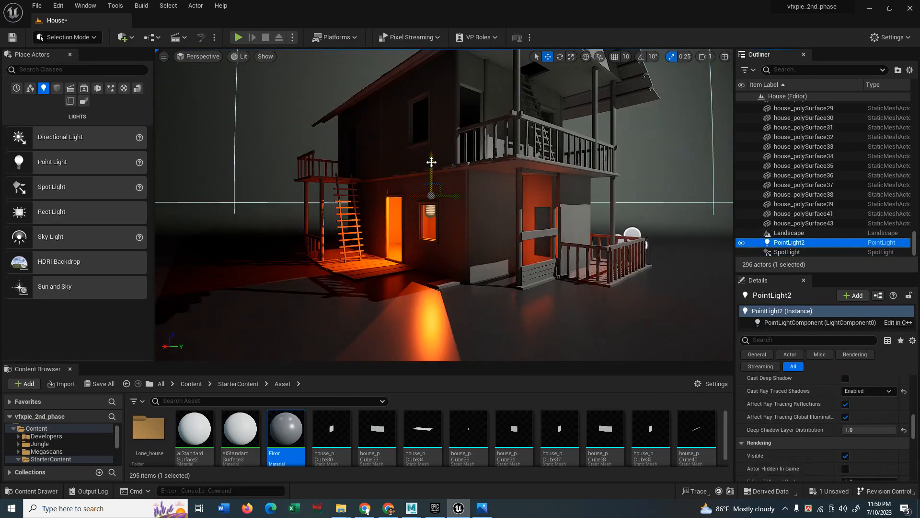
{"action": "left_click_drag", "start_coordinate": [431, 162], "coordinate": [431, 120], "text": "alt"}
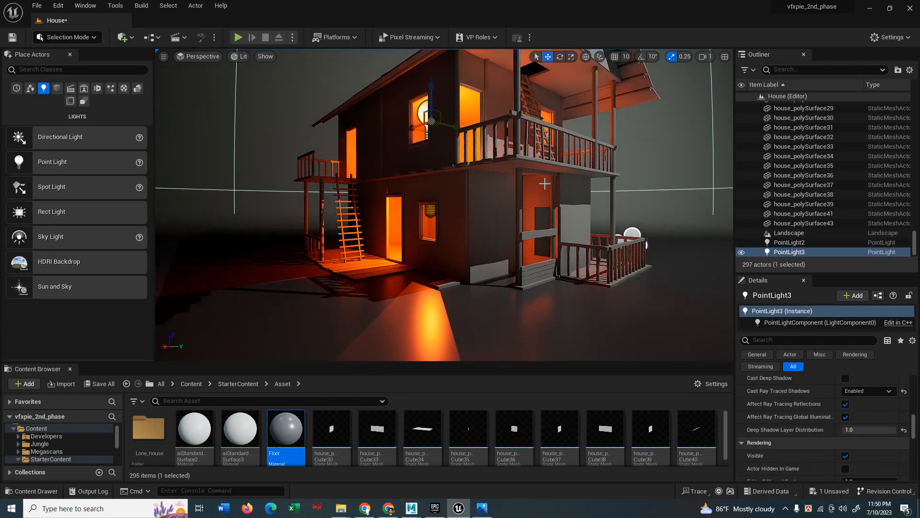
{"action": "scroll", "coordinate": [545, 192], "scroll_direction": "down", "scroll_amount": 3}
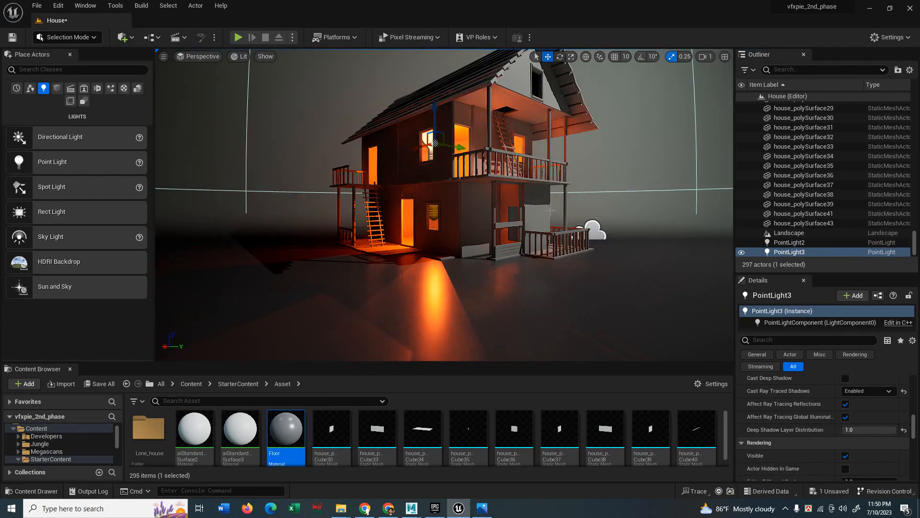
{"action": "middle_click_drag", "start_coordinate": [545, 198], "coordinate": [575, 164]}
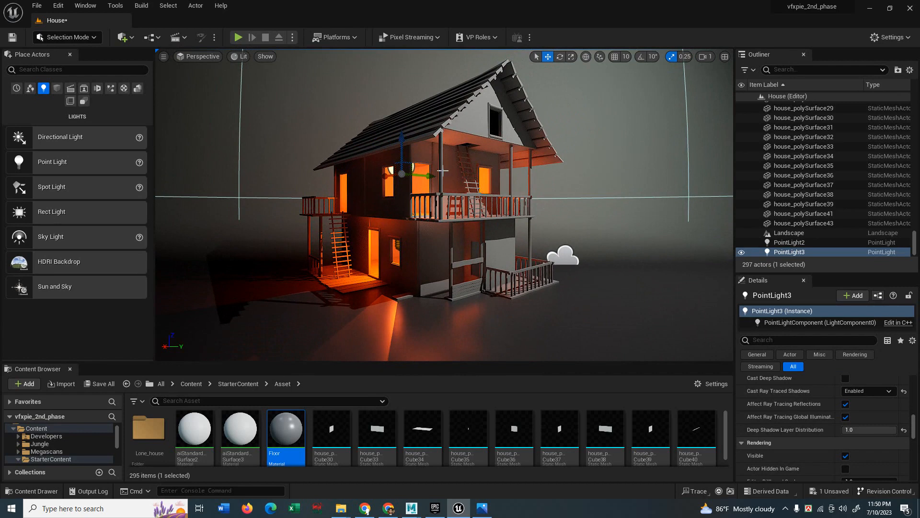
{"action": "scroll", "coordinate": [810, 416], "scroll_direction": "up", "scroll_amount": 5}
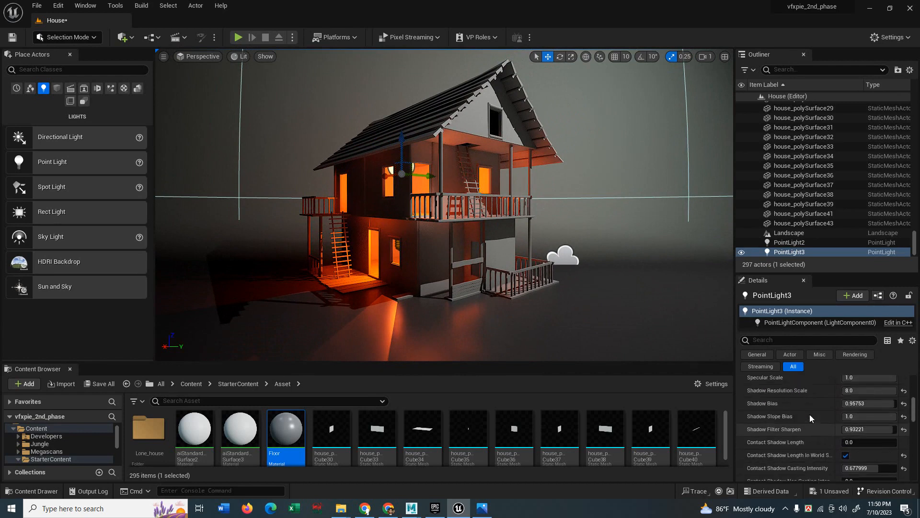
{"action": "scroll", "coordinate": [810, 412], "scroll_direction": "up", "scroll_amount": 5}
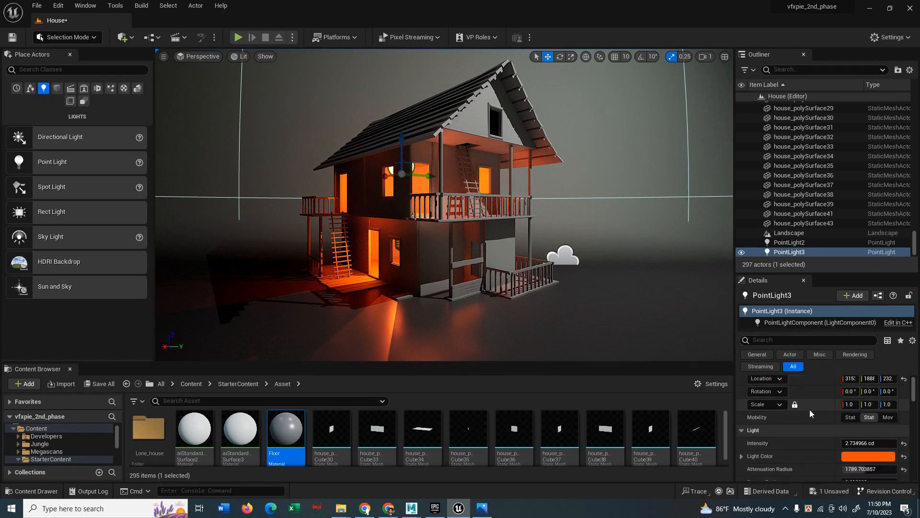
{"action": "left_click_drag", "start_coordinate": [385, 177], "coordinate": [472, 159], "text": "alt"}
{"action": "left_click_drag", "start_coordinate": [487, 125], "coordinate": [486, 87]}
{"action": "left_click_drag", "start_coordinate": [468, 133], "coordinate": [431, 146]}
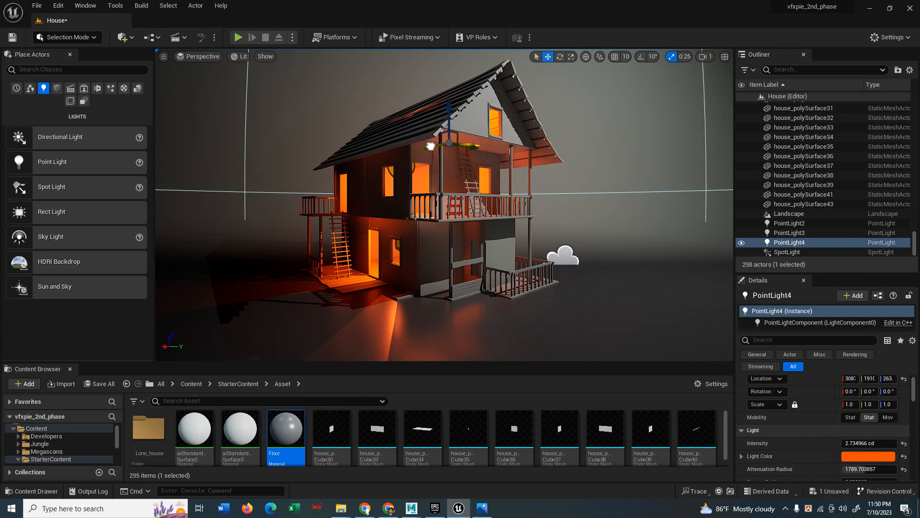
Nudge PointLight4 slightly higher and set its intensity to 1 cd.
{"action": "left_click_drag", "start_coordinate": [446, 111], "coordinate": [446, 101]}
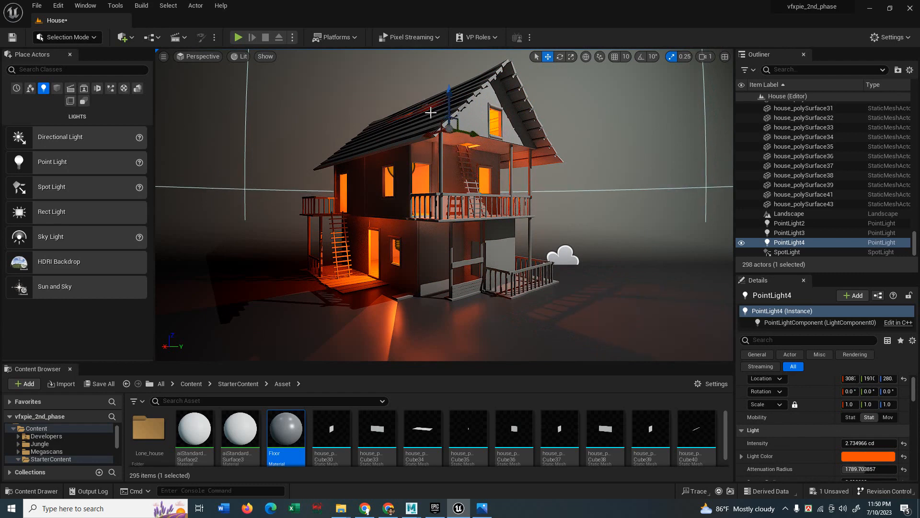
{"action": "left_click_drag", "start_coordinate": [474, 137], "coordinate": [455, 130]}
{"action": "left_click", "coordinate": [854, 443]}
{"action": "type", "text": "1"}
{"action": "key", "text": "Return"}
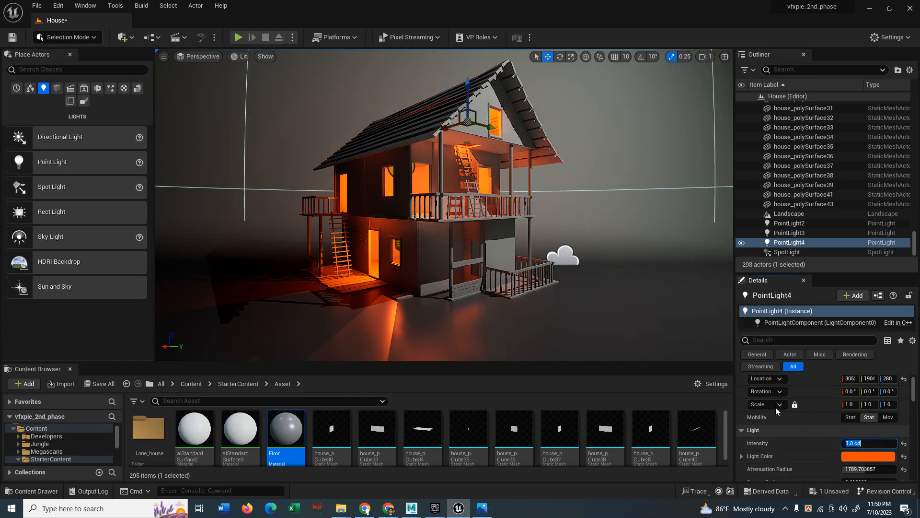
Reframe the house and lower PointLight4's intensity to 0.5 cd.
{"action": "scroll", "coordinate": [586, 235], "scroll_direction": "down", "scroll_amount": 5}
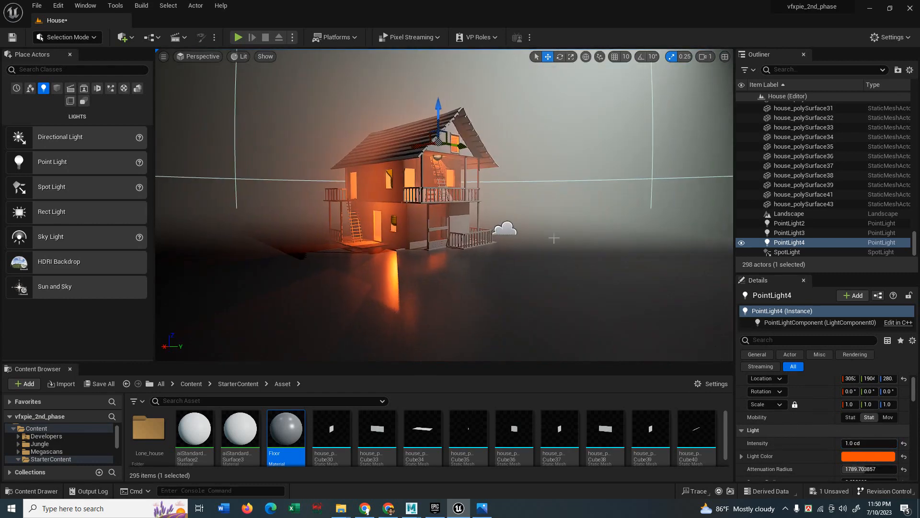
{"action": "scroll", "coordinate": [537, 229], "scroll_direction": "up", "scroll_amount": 6}
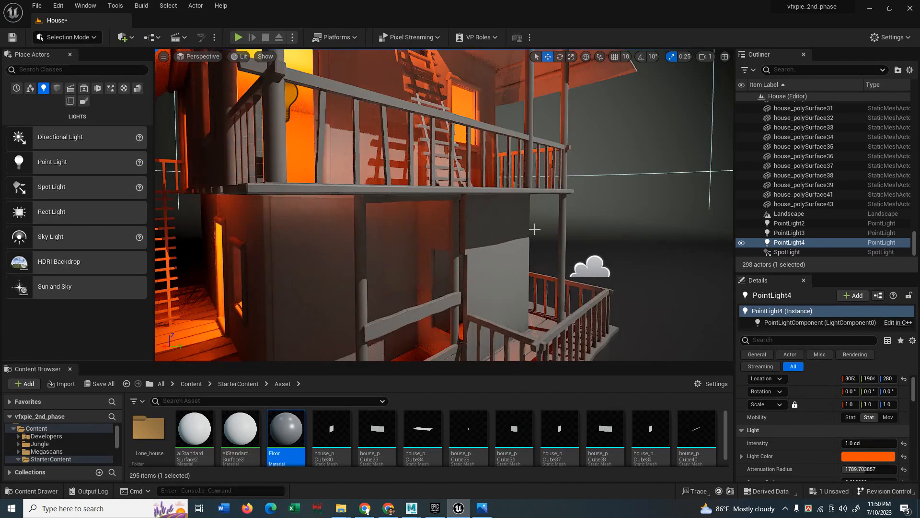
{"action": "scroll", "coordinate": [535, 230], "scroll_direction": "down", "scroll_amount": 5}
{"action": "left_click_drag", "start_coordinate": [534, 230], "coordinate": [516, 203]}
{"action": "key", "text": "w"}
{"action": "right_click_drag", "start_coordinate": [535, 230], "coordinate": [545, 221]}
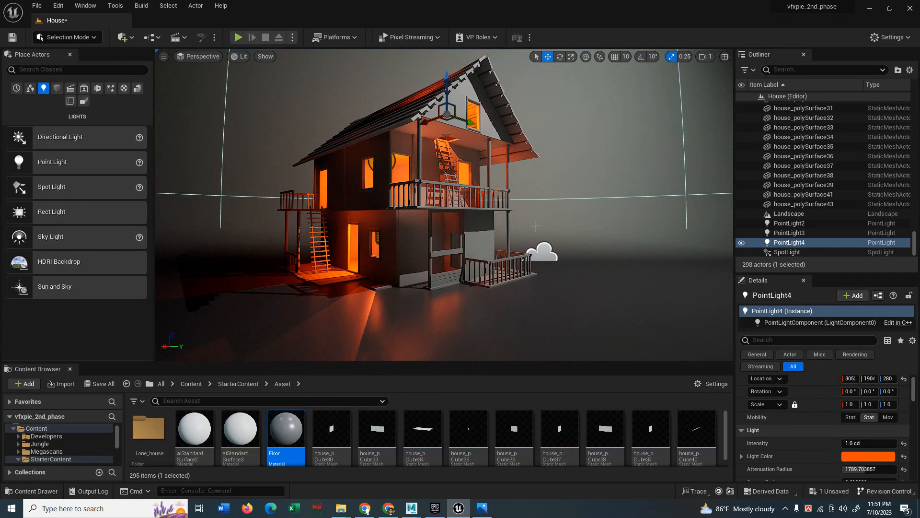
{"action": "left_click", "coordinate": [869, 444]}
{"action": "type", "text": "."}
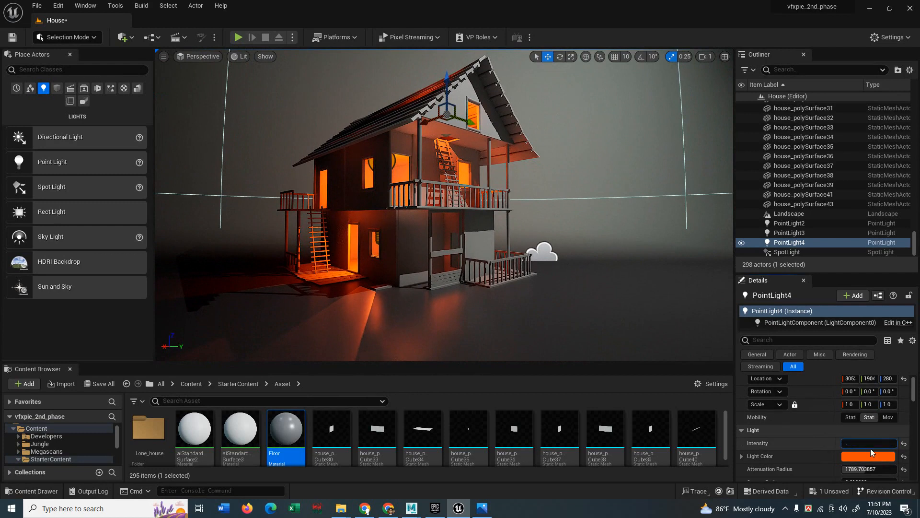
{"action": "type", "text": "5"}
{"action": "key", "text": "Return"}
Dim PointLight3 and PointLight2 to 0.5 cd as well.
{"action": "left_click", "coordinate": [786, 234]}
{"action": "left_click", "coordinate": [851, 444]}
{"action": "type", "text": ".5"}
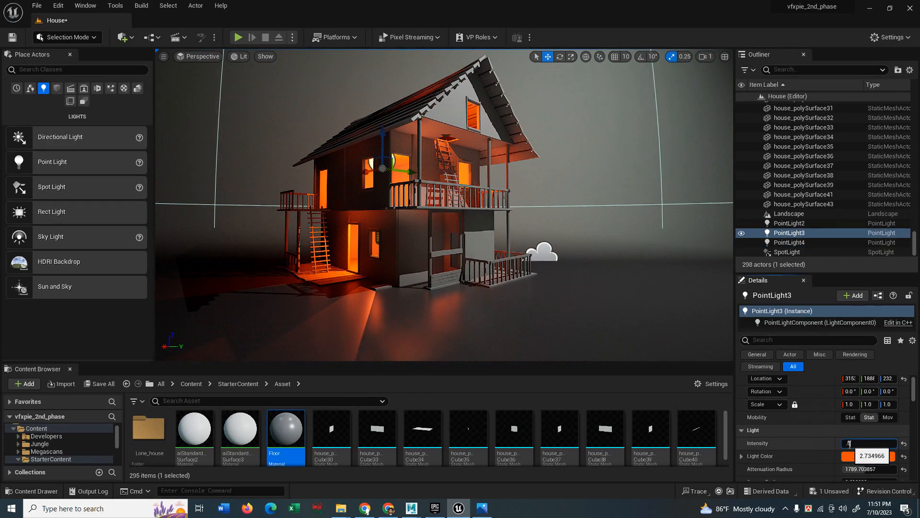
{"action": "left_click", "coordinate": [813, 436]}
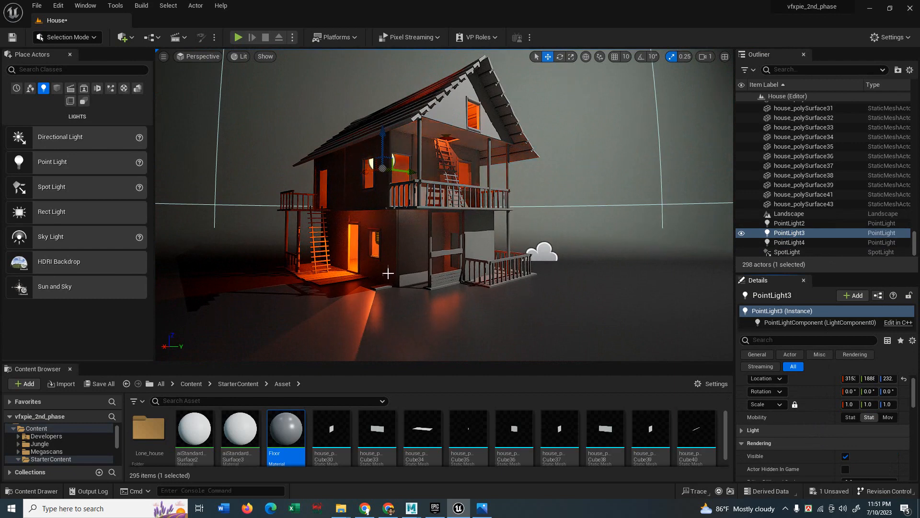
{"action": "left_click", "coordinate": [790, 243]}
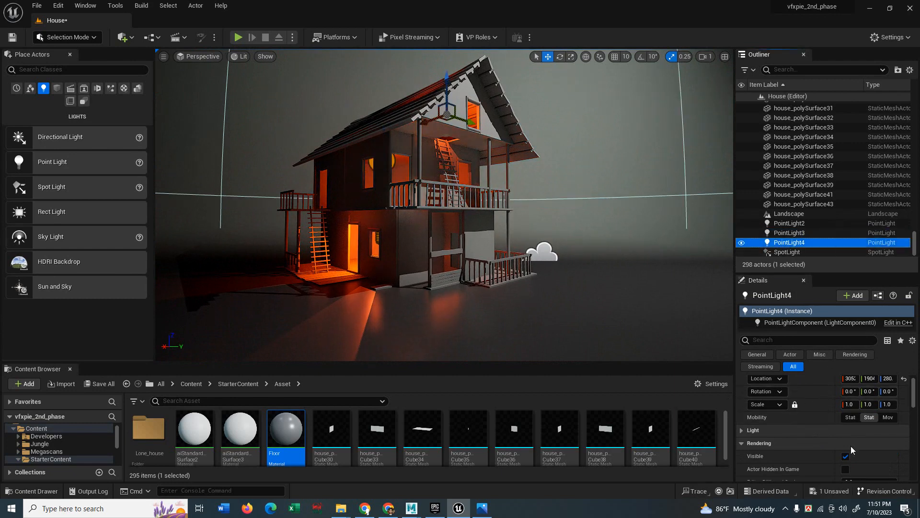
{"action": "scroll", "coordinate": [827, 402], "scroll_direction": "up", "scroll_amount": 1}
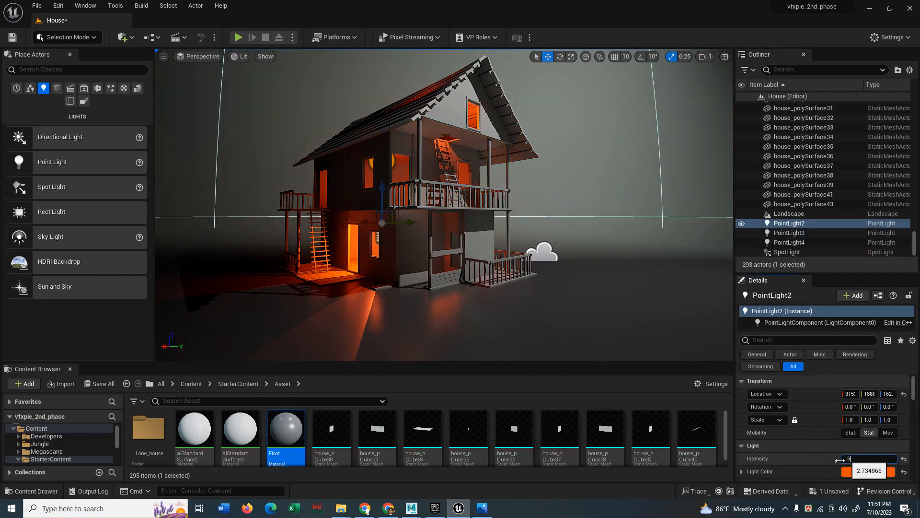
{"action": "left_click", "coordinate": [849, 458]}
{"action": "type", "text": ".5"}
{"action": "left_click", "coordinate": [821, 452]}
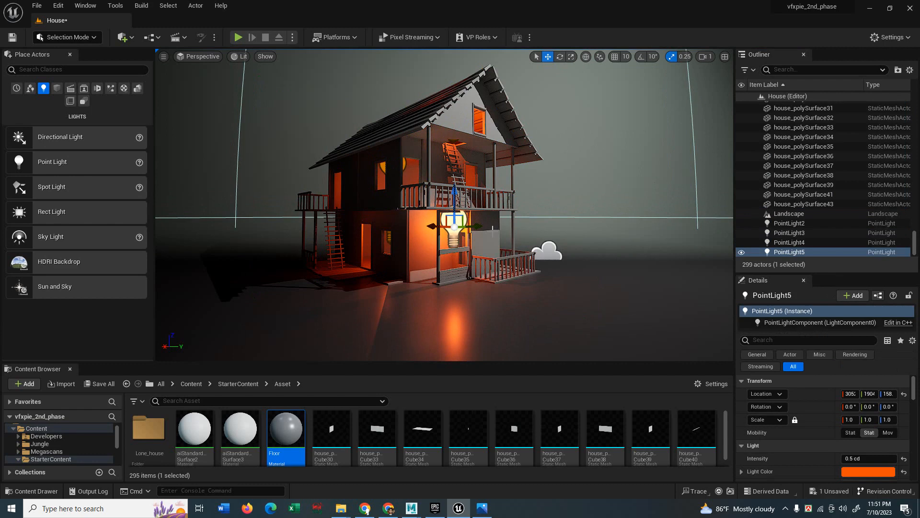
Adjust the porch light's height and lower its intensity to 0.1.
{"action": "left_click_drag", "start_coordinate": [466, 210], "coordinate": [465, 186]}
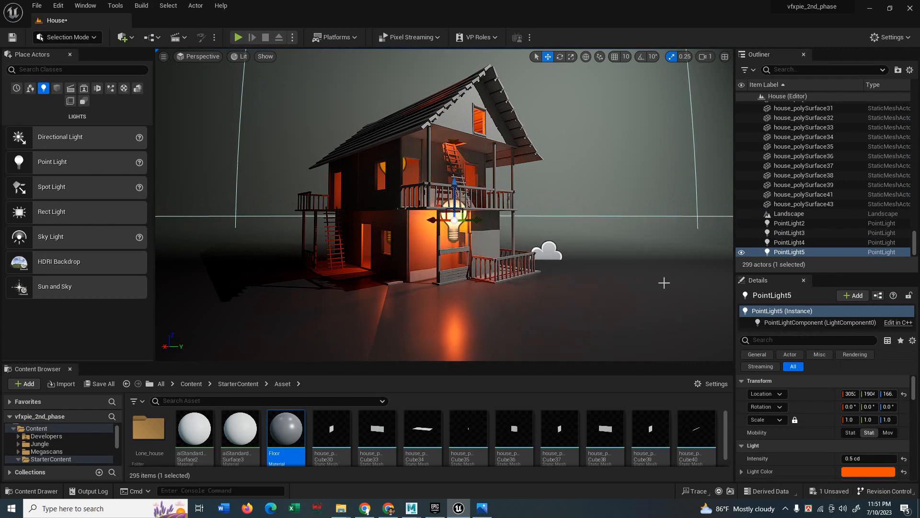
{"action": "left_click", "coordinate": [882, 453]}
{"action": "type", "text": "."}
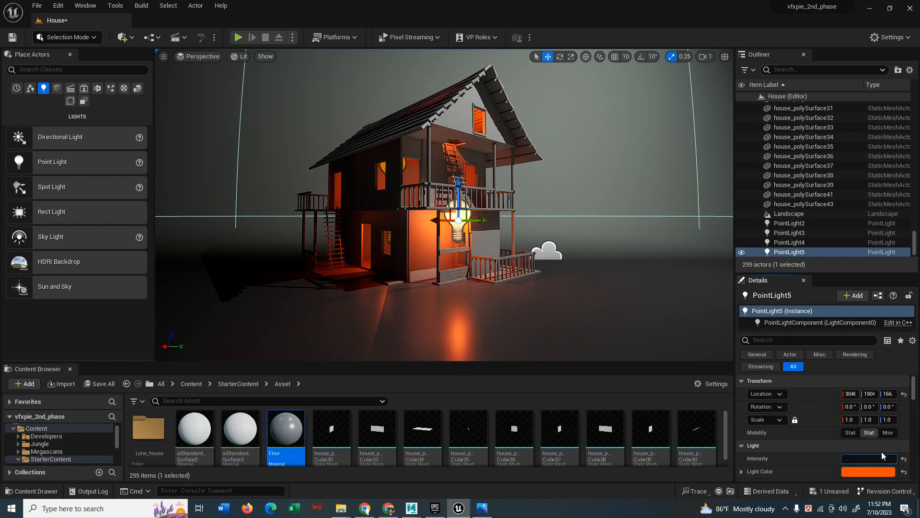
{"action": "type", "text": "1"}
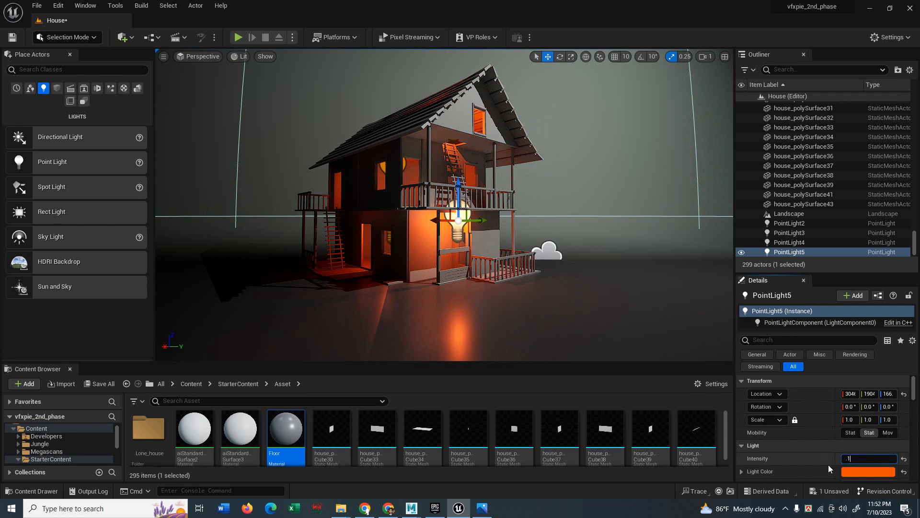
{"action": "key", "text": "Return"}
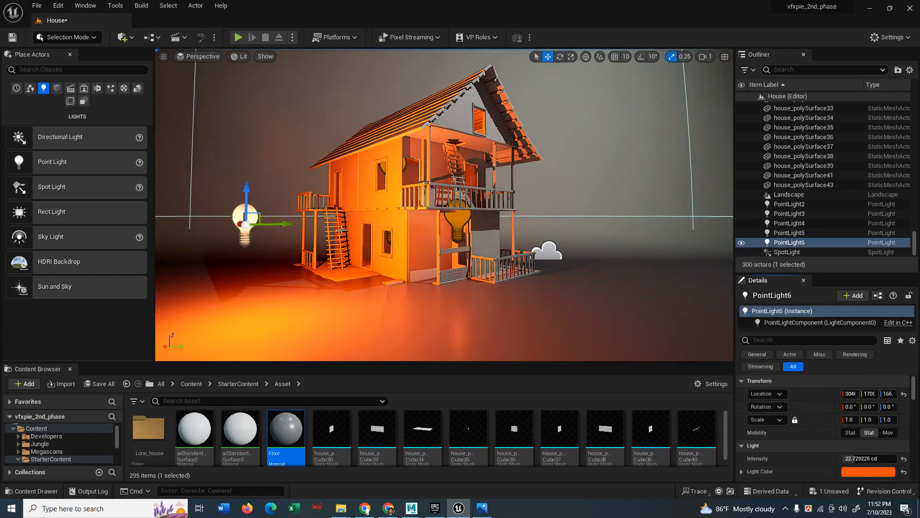
Move PointLight6 out to the house's left and raise it high above the ground.
{"action": "left_click_drag", "start_coordinate": [238, 222], "coordinate": [204, 215]}
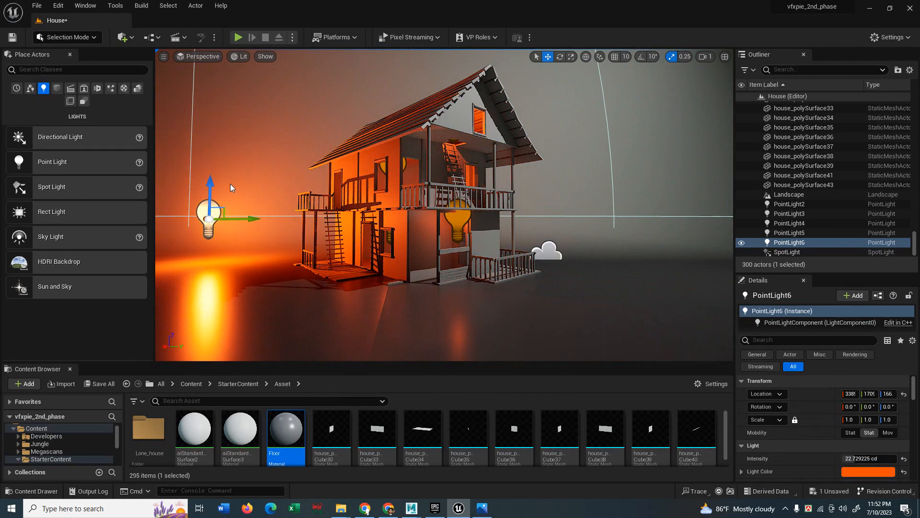
{"action": "left_click_drag", "start_coordinate": [213, 180], "coordinate": [233, 53]}
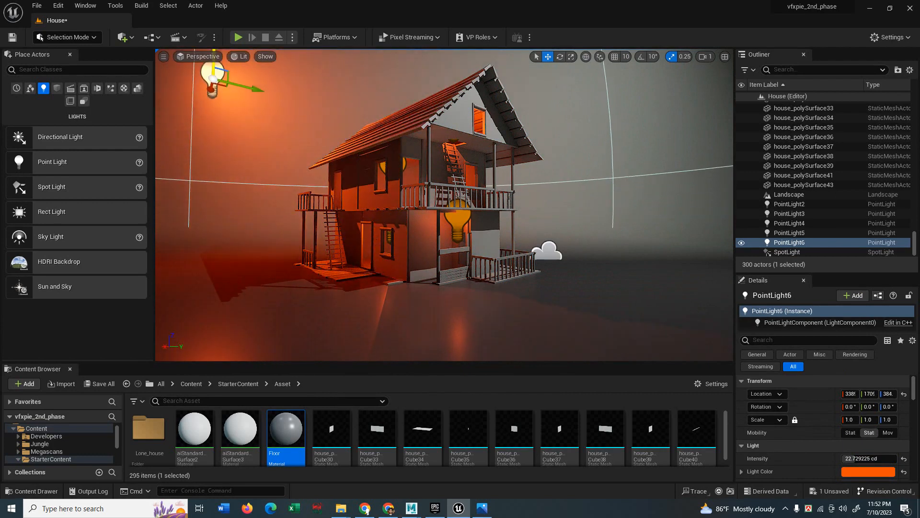
{"action": "right_click_drag", "start_coordinate": [310, 128], "coordinate": [287, 103]}
{"action": "left_click_drag", "start_coordinate": [284, 127], "coordinate": [288, 95]}
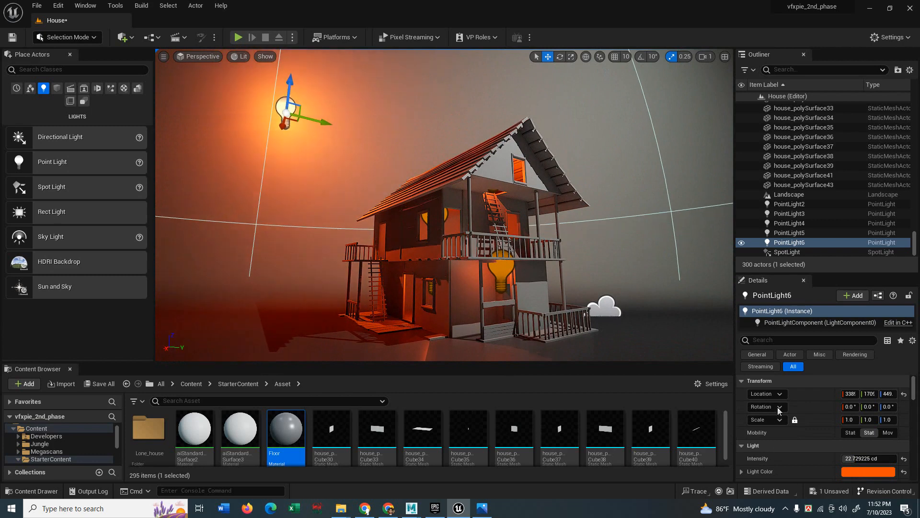
{"action": "scroll", "coordinate": [786, 450], "scroll_direction": "down", "scroll_amount": 1}
{"action": "scroll", "coordinate": [789, 454], "scroll_direction": "down", "scroll_amount": 1}
Widen PointLight6's Attenuation Radius.
{"action": "left_click_drag", "start_coordinate": [858, 439], "coordinate": [896, 438]}
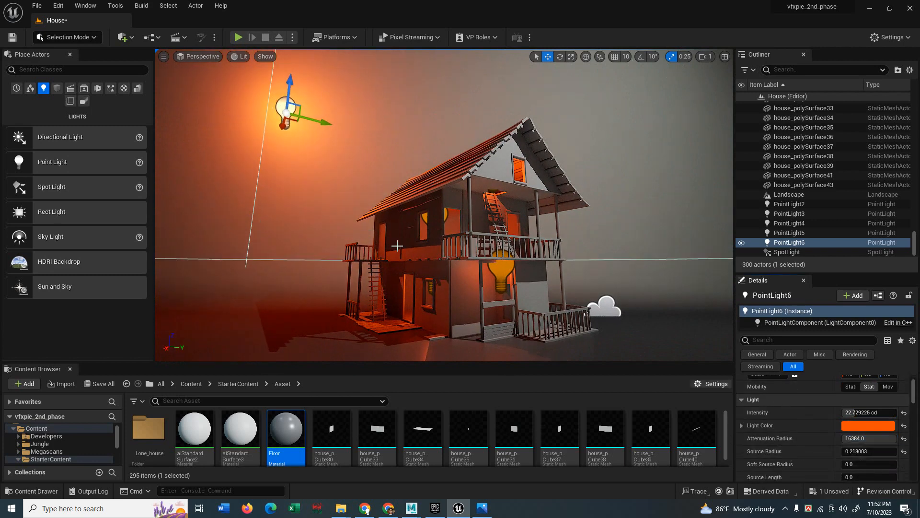
{"action": "right_click_drag", "start_coordinate": [399, 245], "coordinate": [412, 268]}
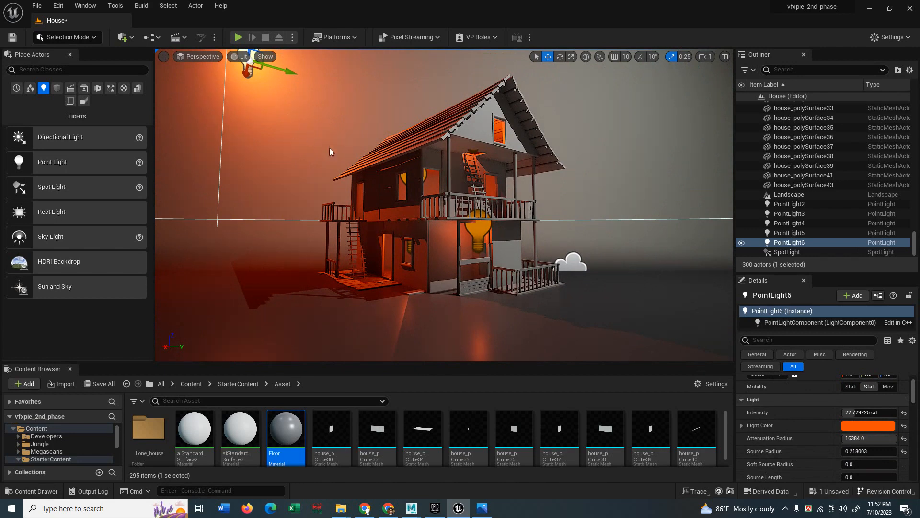
{"action": "right_click_drag", "start_coordinate": [411, 184], "coordinate": [420, 196]}
{"action": "middle_click_drag", "start_coordinate": [420, 185], "coordinate": [421, 168]}
Set PointLight6's Light Color to a pale pink (FFD0F3).
{"action": "left_click", "coordinate": [855, 426]}
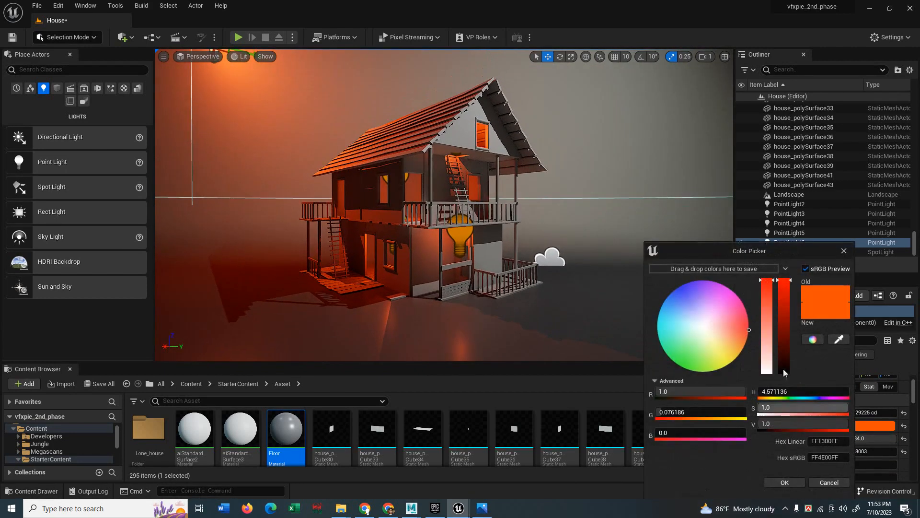
{"action": "left_click", "coordinate": [733, 300]}
{"action": "left_click", "coordinate": [769, 339]}
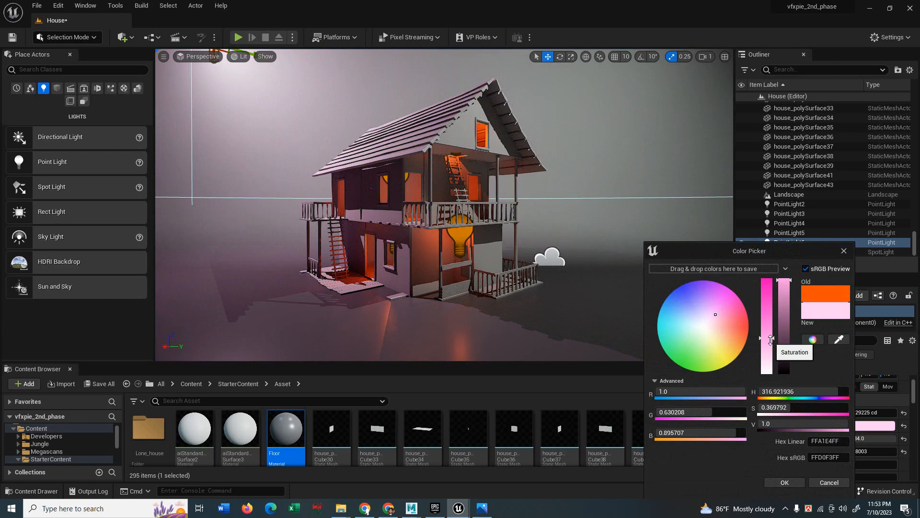
{"action": "left_click", "coordinate": [790, 483]}
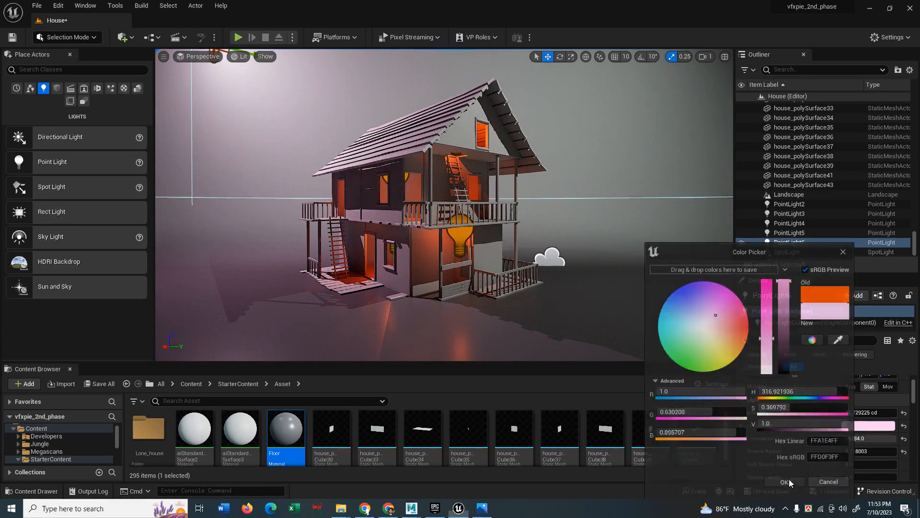
Turn PointLight6's intensity down and inspect the lit house from another angle.
{"action": "left_click_drag", "start_coordinate": [864, 412], "coordinate": [845, 412]}
{"action": "right_click_drag", "start_coordinate": [479, 216], "coordinate": [385, 224]}
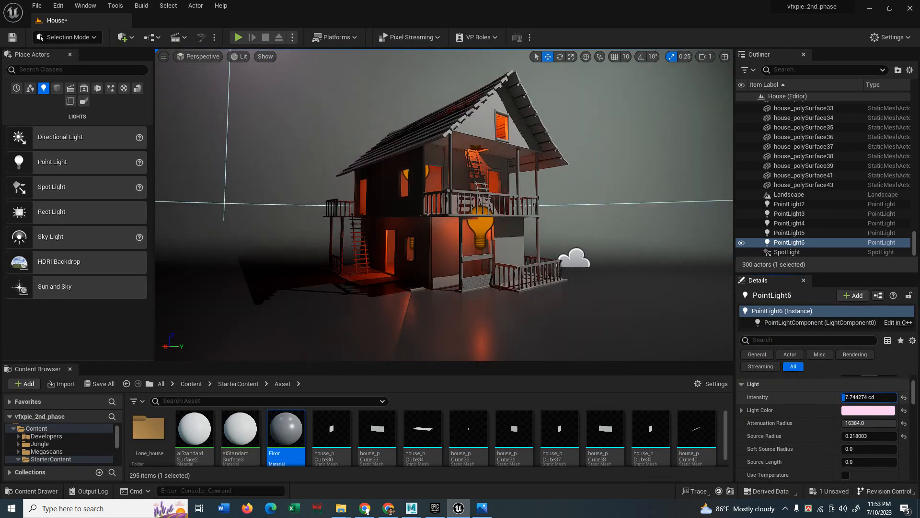
{"action": "left_click_drag", "start_coordinate": [845, 397], "coordinate": [845, 397]}
{"action": "right_click_drag", "start_coordinate": [528, 240], "coordinate": [555, 225]}
Deselect the light and save all changes to the House level.
{"action": "left_click", "coordinate": [585, 255]}
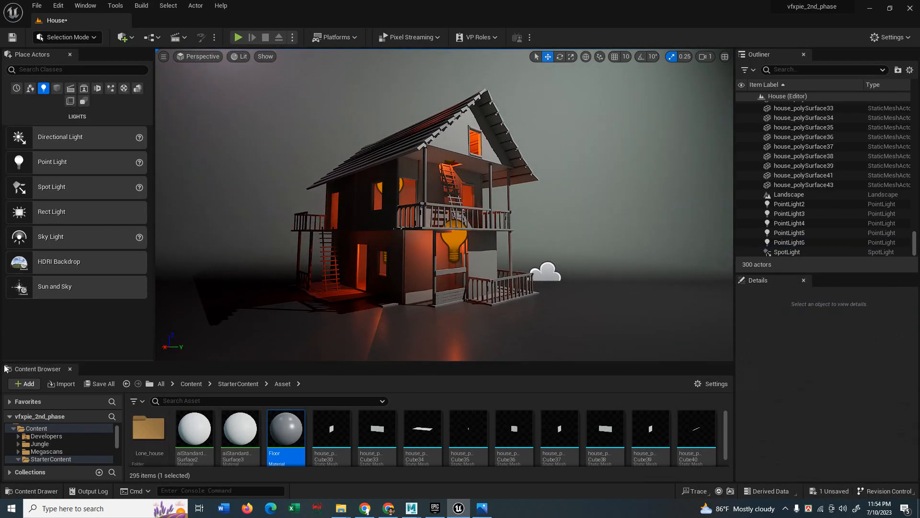
{"action": "left_click", "coordinate": [101, 384]}
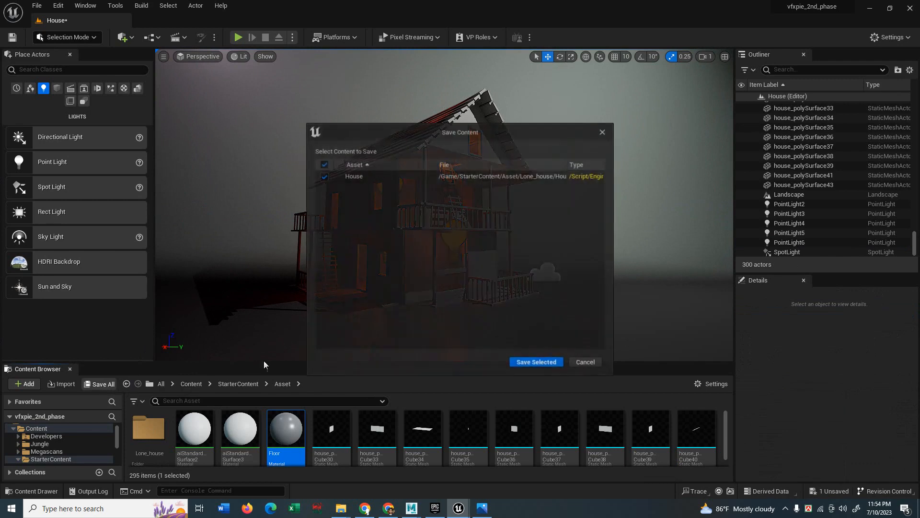
{"action": "left_click", "coordinate": [531, 363]}
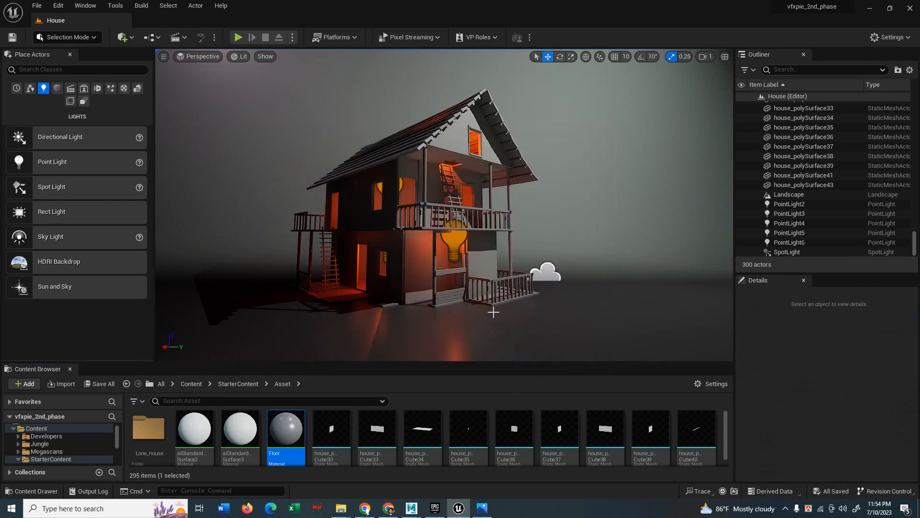
Select the orange PointLight2 and slide it further left.
{"action": "right_click_drag", "start_coordinate": [434, 223], "coordinate": [411, 239]}
{"action": "left_click", "coordinate": [412, 239]}
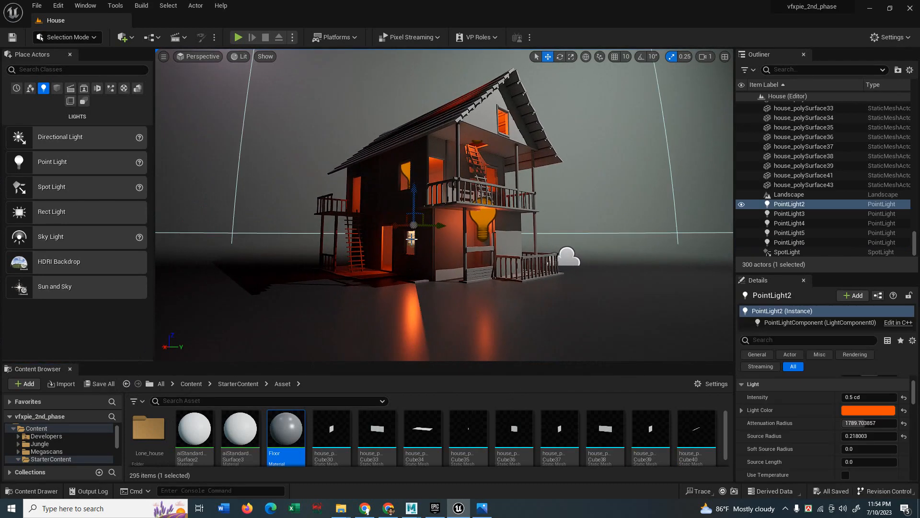
{"action": "scroll", "coordinate": [783, 422], "scroll_direction": "down", "scroll_amount": 5}
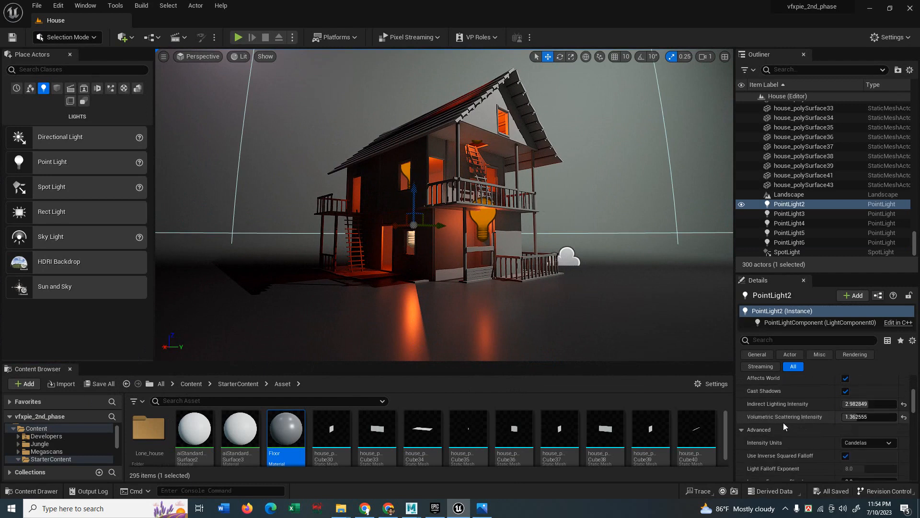
{"action": "scroll", "coordinate": [788, 431], "scroll_direction": "down", "scroll_amount": 8}
{"action": "left_click_drag", "start_coordinate": [438, 226], "coordinate": [370, 232]}
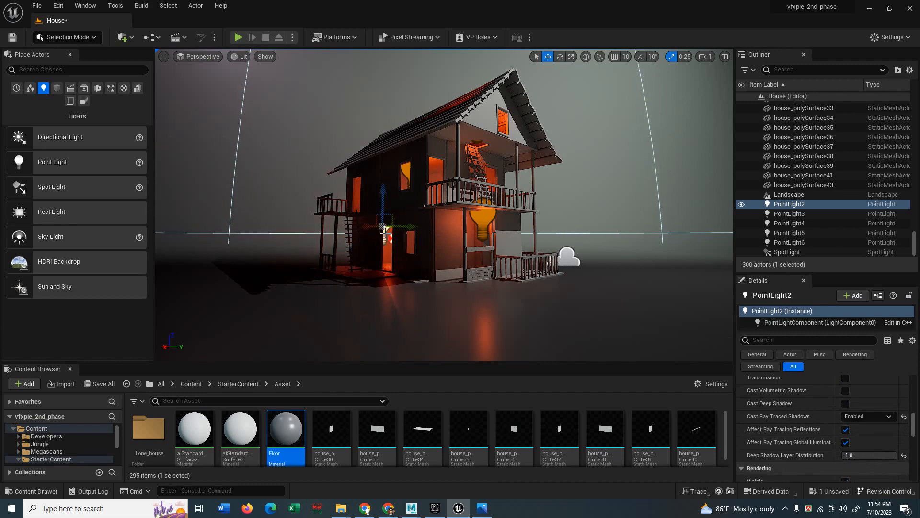
{"action": "left_click_drag", "start_coordinate": [369, 226], "coordinate": [572, 224]}
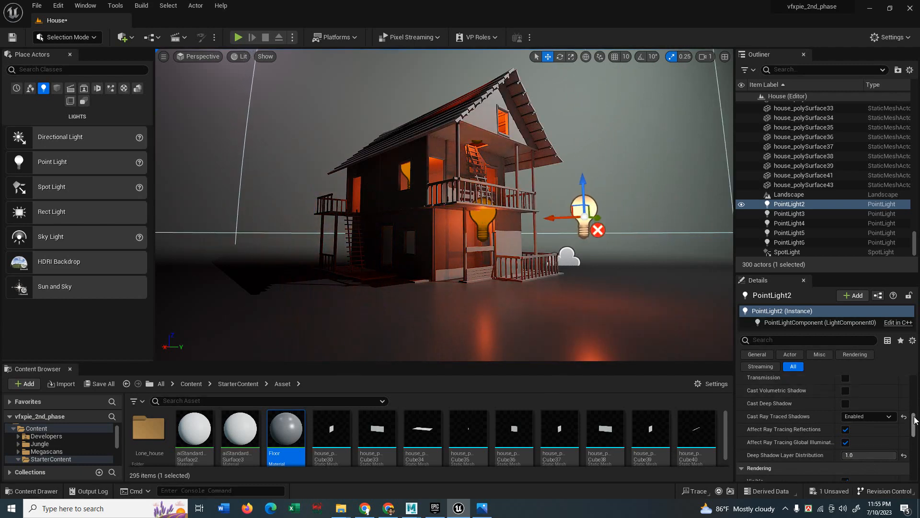
Set PointLight2's Mobility to Movable and place it inside the house front.
{"action": "scroll", "coordinate": [824, 422], "scroll_direction": "up", "scroll_amount": 10}
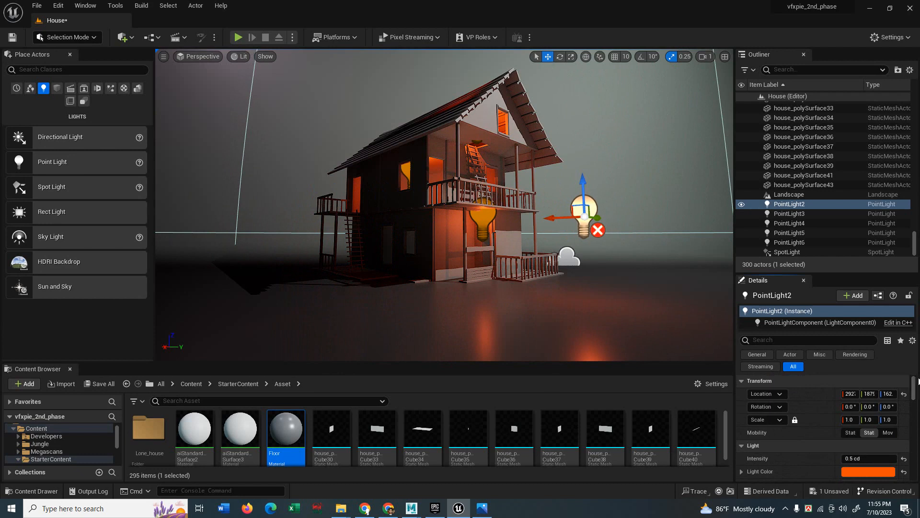
{"action": "left_click", "coordinate": [887, 433]}
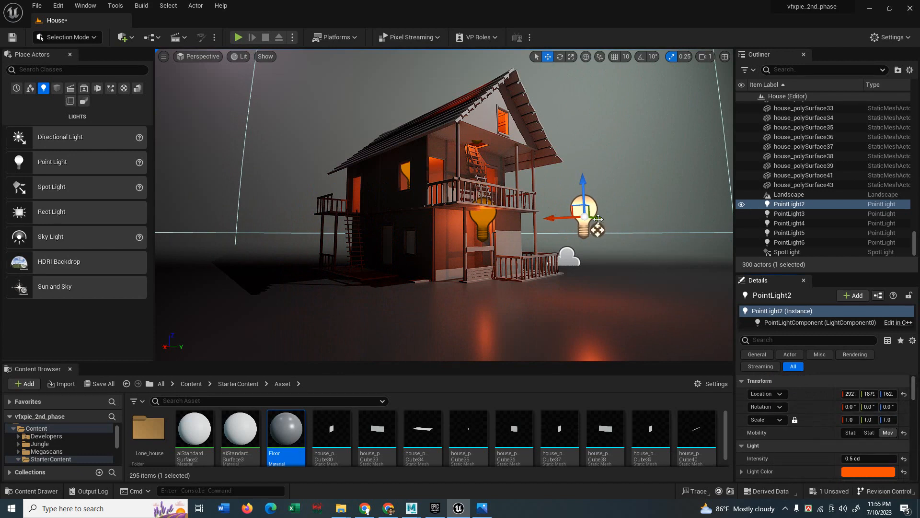
{"action": "left_click_drag", "start_coordinate": [570, 217], "coordinate": [377, 226]}
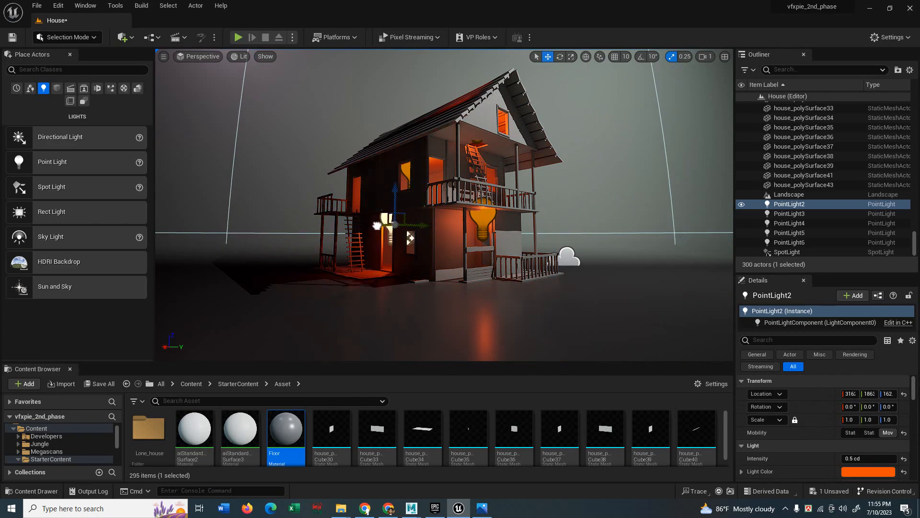
{"action": "left_click", "coordinate": [608, 180]}
Save the House level, enlarge the Content Browser, and hide editor icons with G.
{"action": "key", "text": "ctrl+s"}
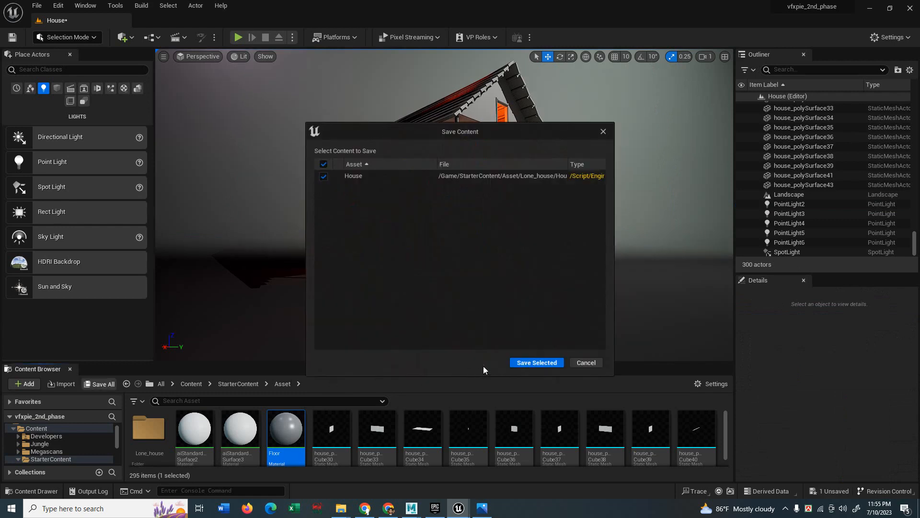
{"action": "left_click", "coordinate": [536, 364]}
{"action": "left_click_drag", "start_coordinate": [458, 362], "coordinate": [288, 313]}
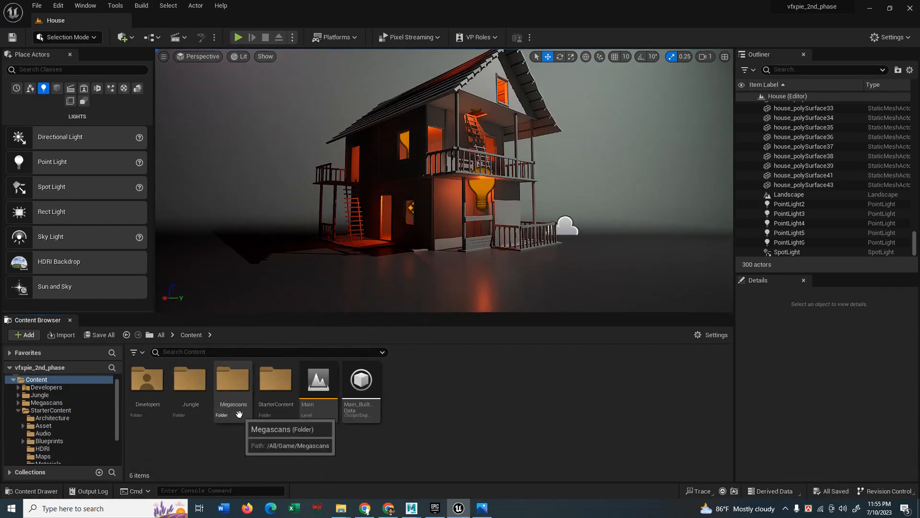
{"action": "right_click_drag", "start_coordinate": [556, 193], "coordinate": [511, 188]}
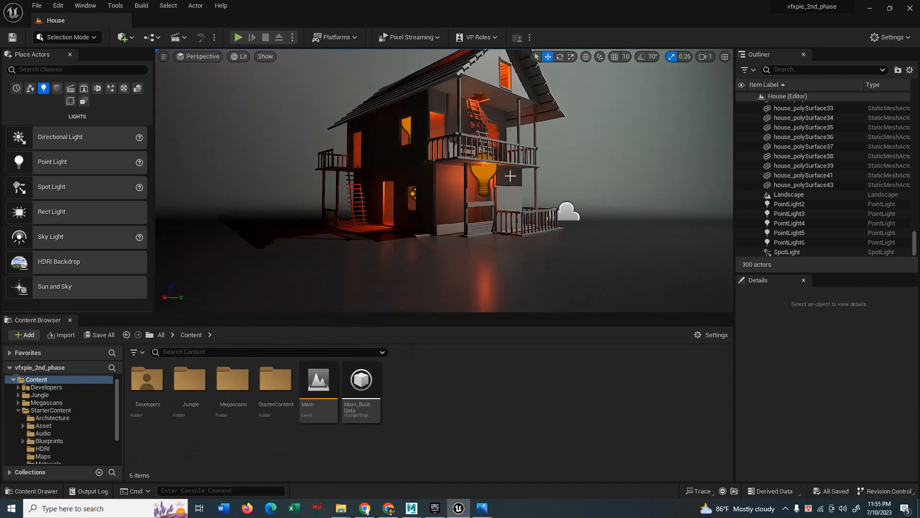
{"action": "key", "text": "g"}
{"action": "right_click_drag", "start_coordinate": [434, 207], "coordinate": [453, 208]}
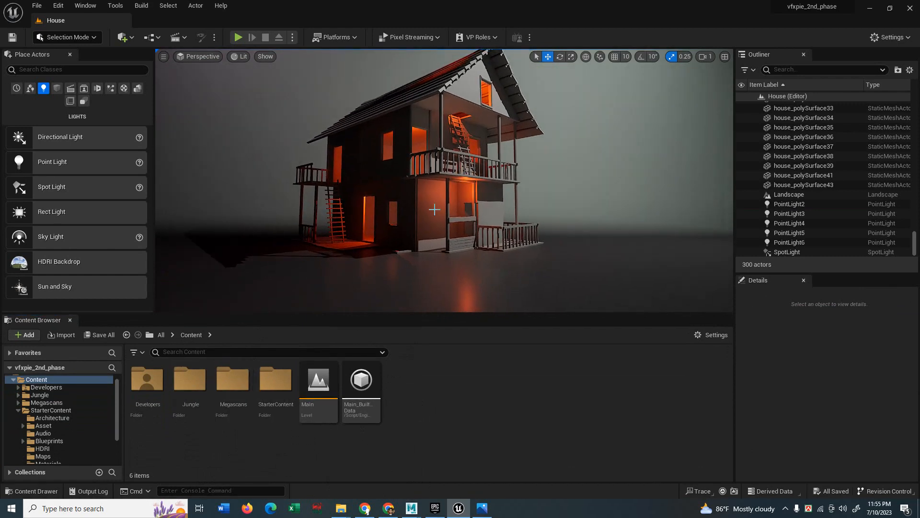
Open Megascans > 3D_Plants and select the first Tufted_Grass mesh.
{"action": "double_click", "coordinate": [233, 381]}
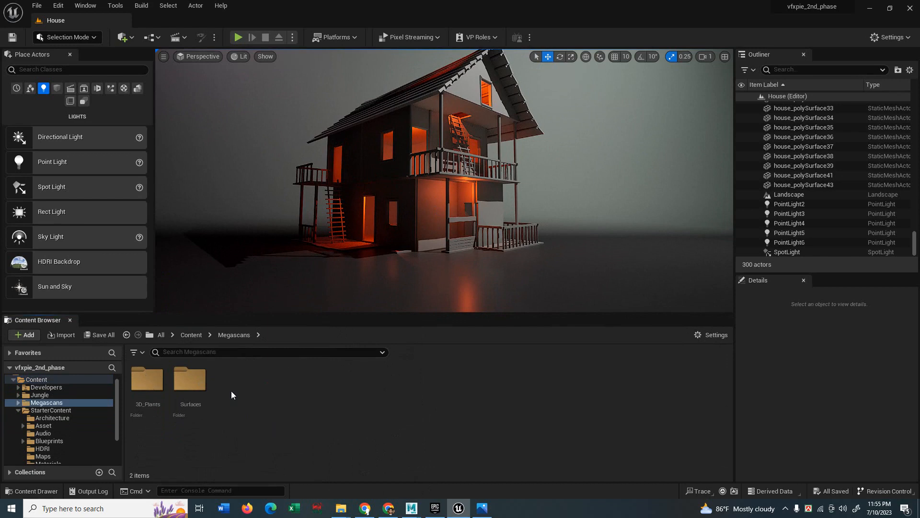
{"action": "double_click", "coordinate": [146, 383]}
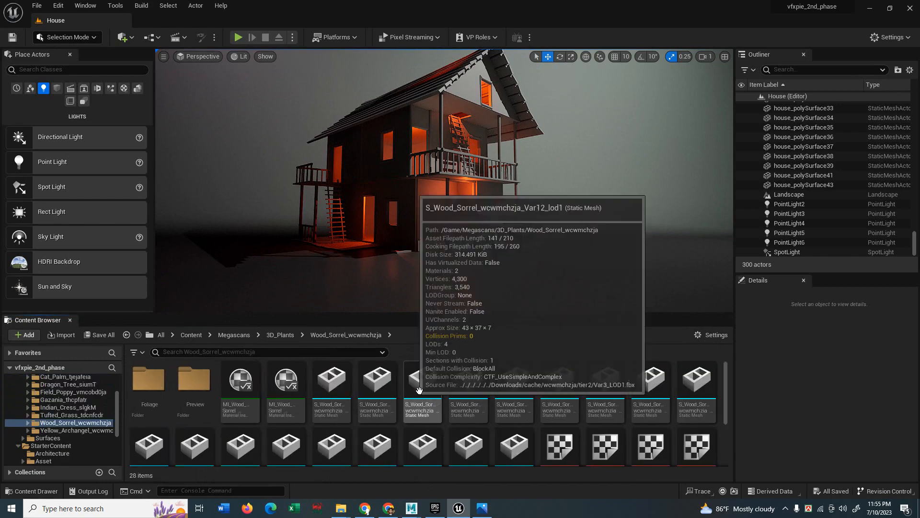
{"action": "left_click_drag", "start_coordinate": [417, 192], "coordinate": [443, 202]}
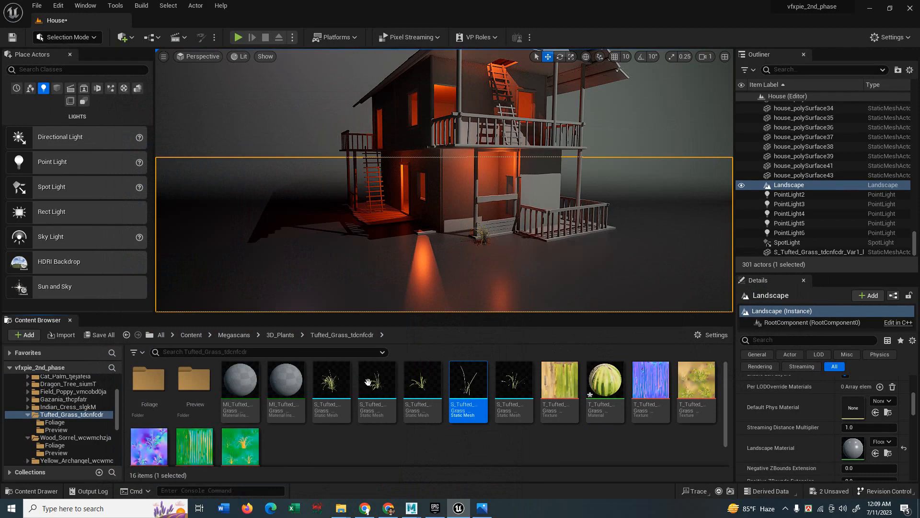
{"action": "left_click", "coordinate": [331, 381]}
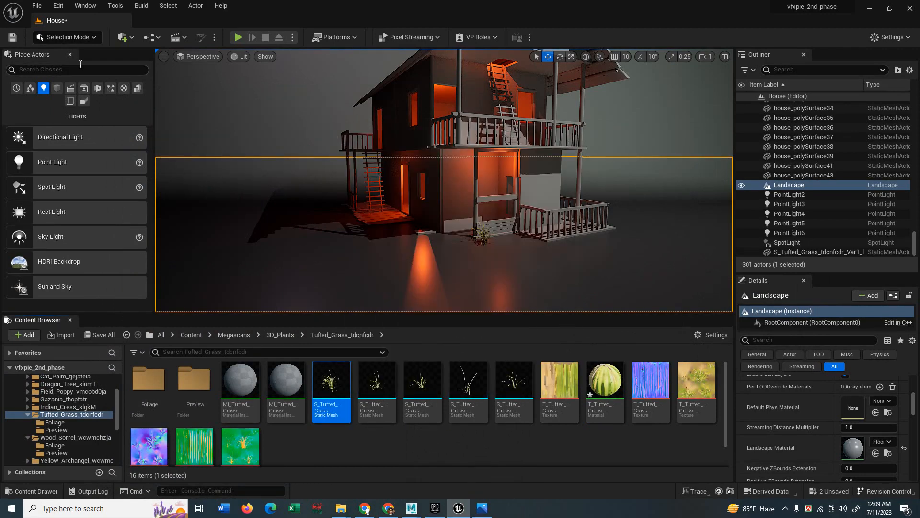
Choose Foliage from the Selection Mode list, resize the panels, and clear the grass selection.
{"action": "left_click", "coordinate": [94, 38]}
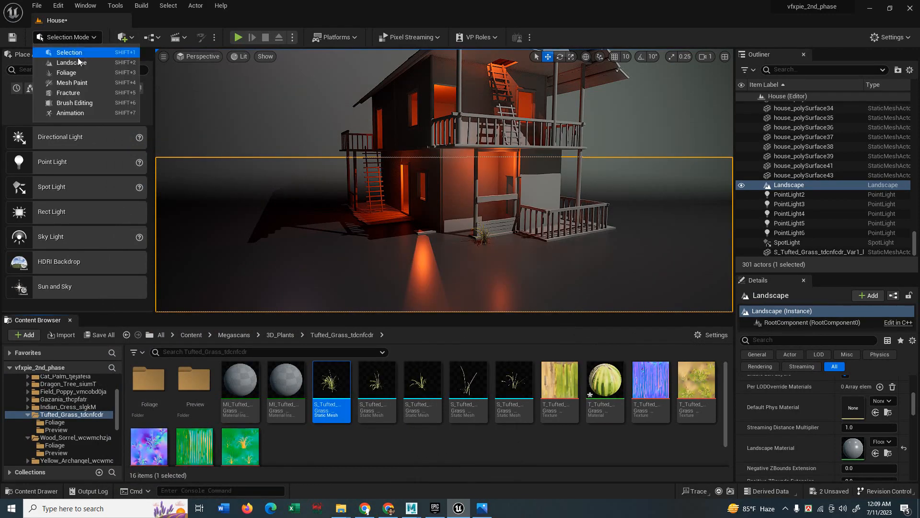
{"action": "left_click", "coordinate": [66, 72]}
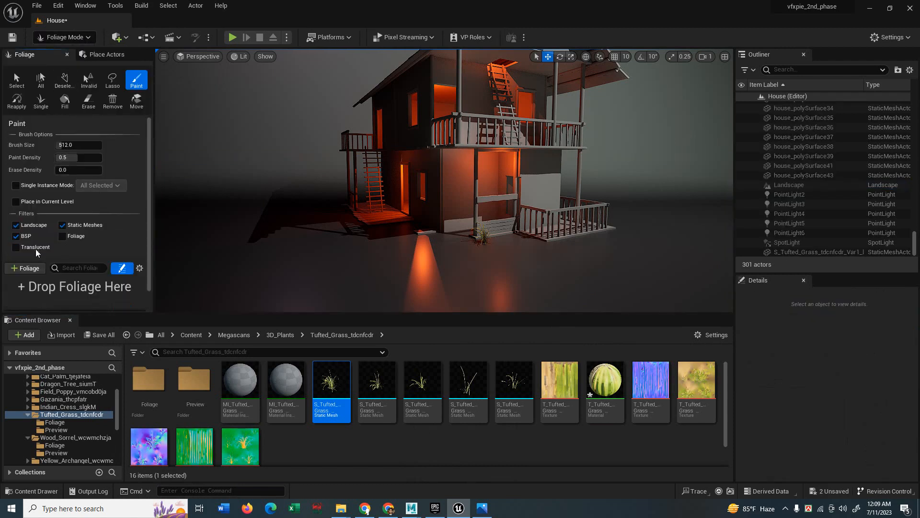
{"action": "left_click_drag", "start_coordinate": [155, 168], "coordinate": [163, 167]}
{"action": "left_click_drag", "start_coordinate": [68, 312], "coordinate": [68, 332]}
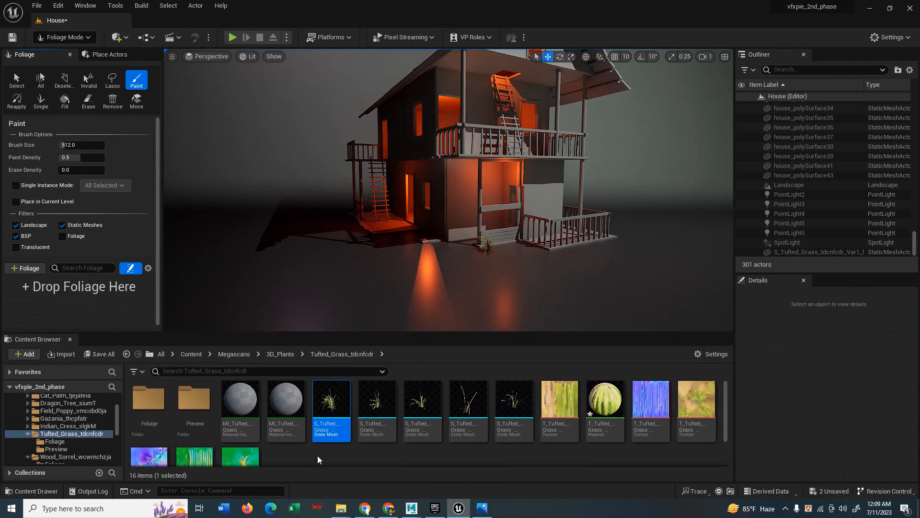
{"action": "left_click", "coordinate": [318, 459]}
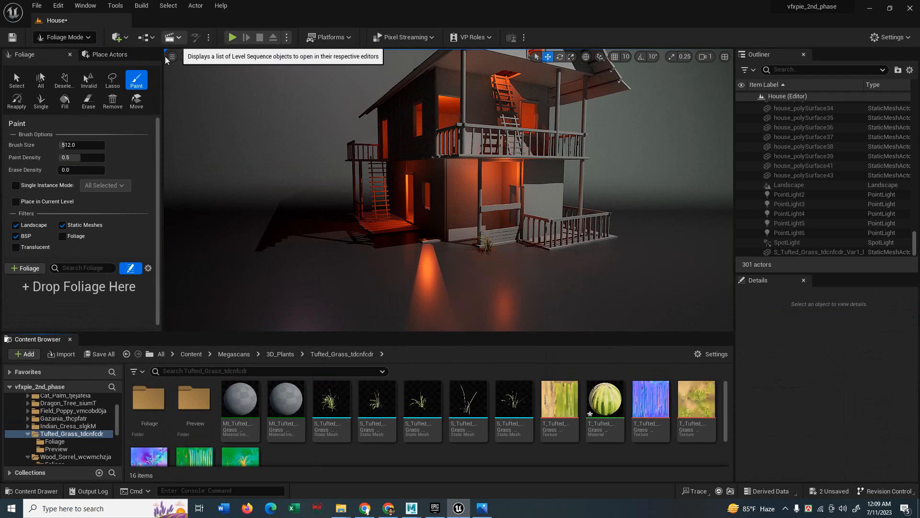
Add the five S_Tufted_Grass meshes to the foliage palette via Drop Foliage Here.
{"action": "left_click", "coordinate": [331, 403]}
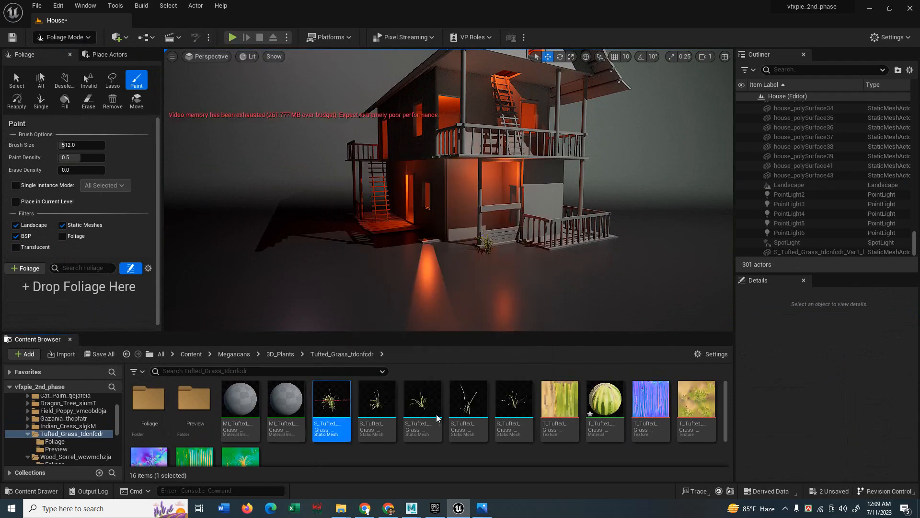
{"action": "left_click", "coordinate": [514, 402], "text": "shift"}
{"action": "left_click_drag", "start_coordinate": [463, 405], "coordinate": [144, 312]}
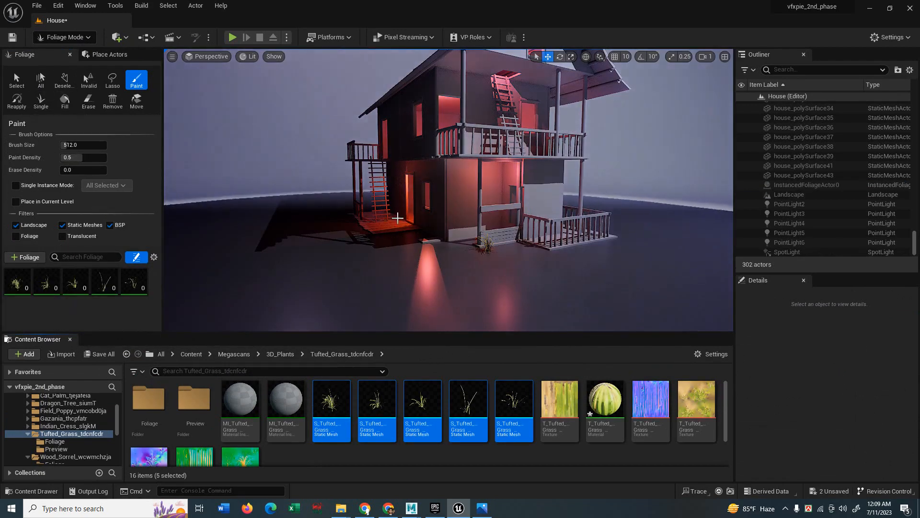
Reduce the brush size to about 27, test-paint a grass clump, then undo it.
{"action": "left_click_drag", "start_coordinate": [73, 145], "coordinate": [69, 145]}
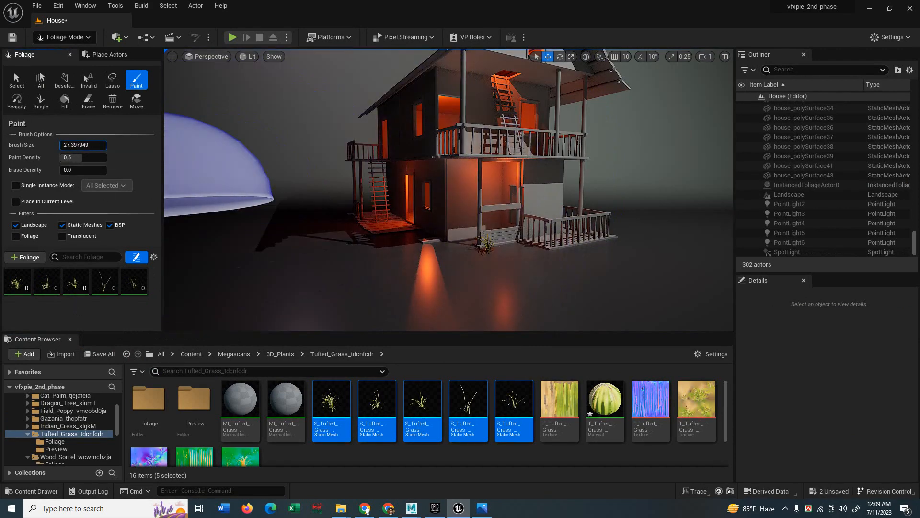
{"action": "left_click", "coordinate": [293, 261]}
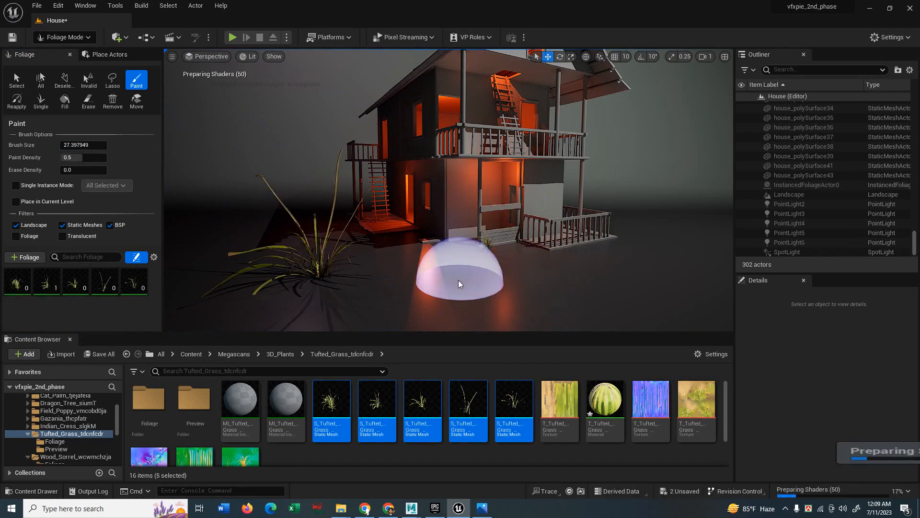
{"action": "key", "text": "ctrl+z"}
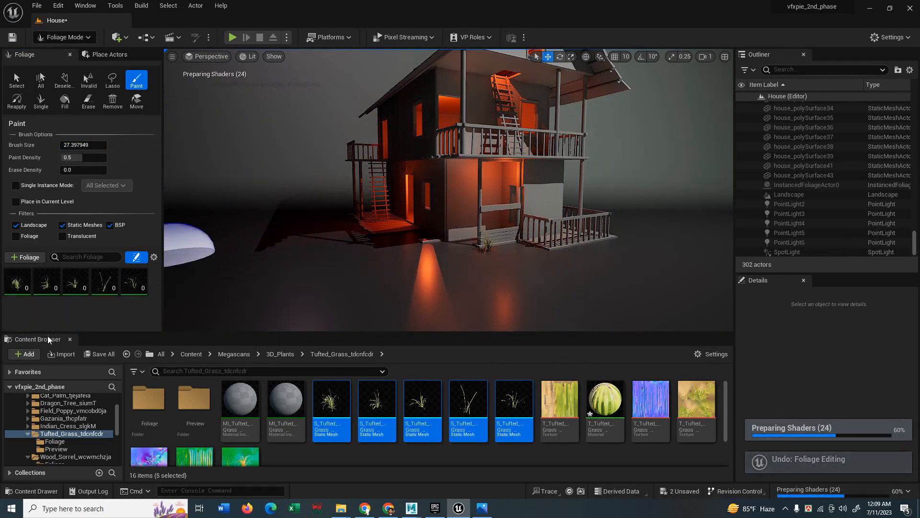
{"action": "left_click_drag", "start_coordinate": [49, 333], "coordinate": [52, 406]}
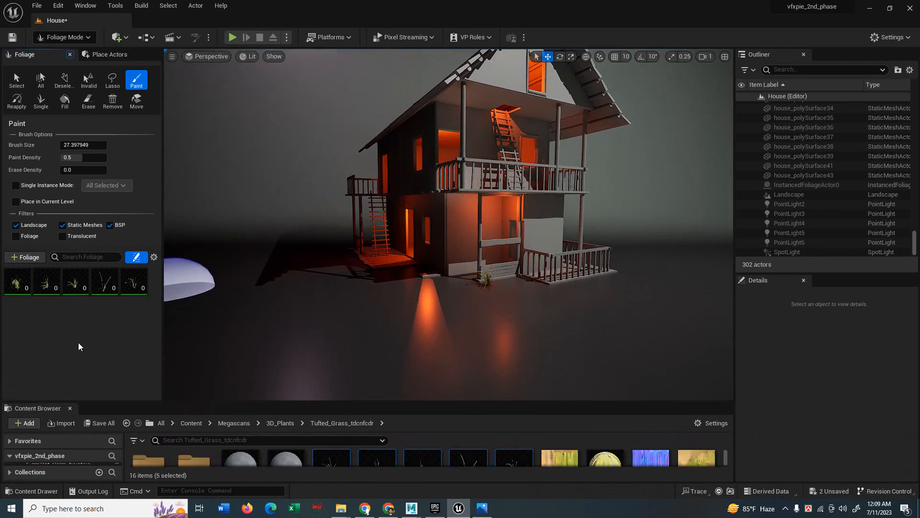
Set the first tufted grass variant's scale to 0.3–0.4 and lower its density, undoing a test clump.
{"action": "left_click", "coordinate": [17, 283]}
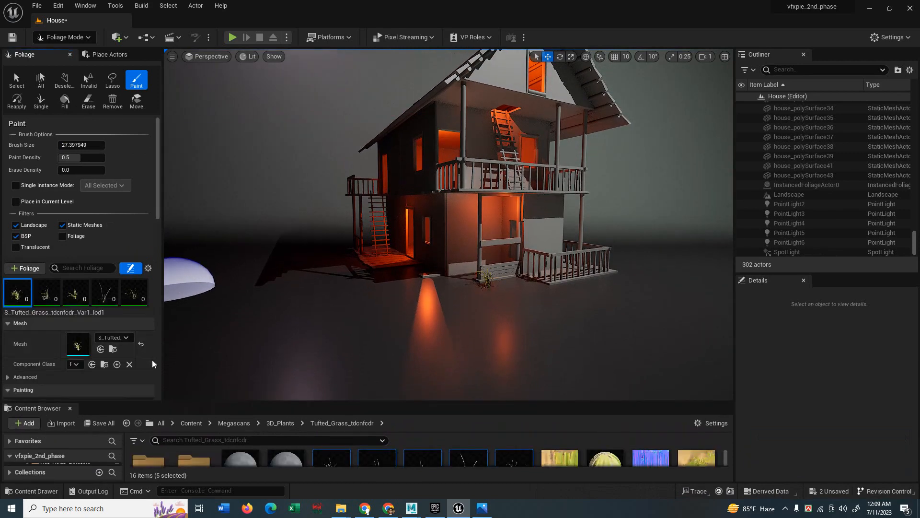
{"action": "scroll", "coordinate": [151, 359], "scroll_direction": "down", "scroll_amount": 3}
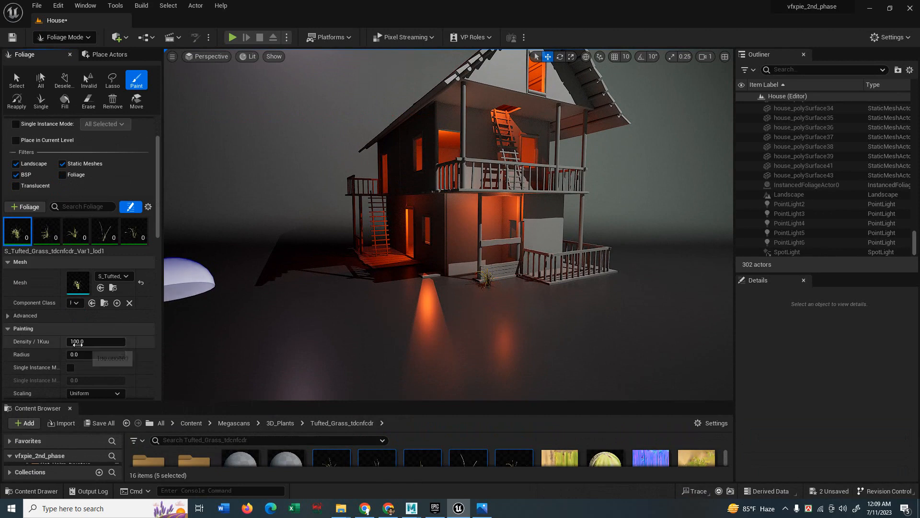
{"action": "left_click", "coordinate": [77, 342]}
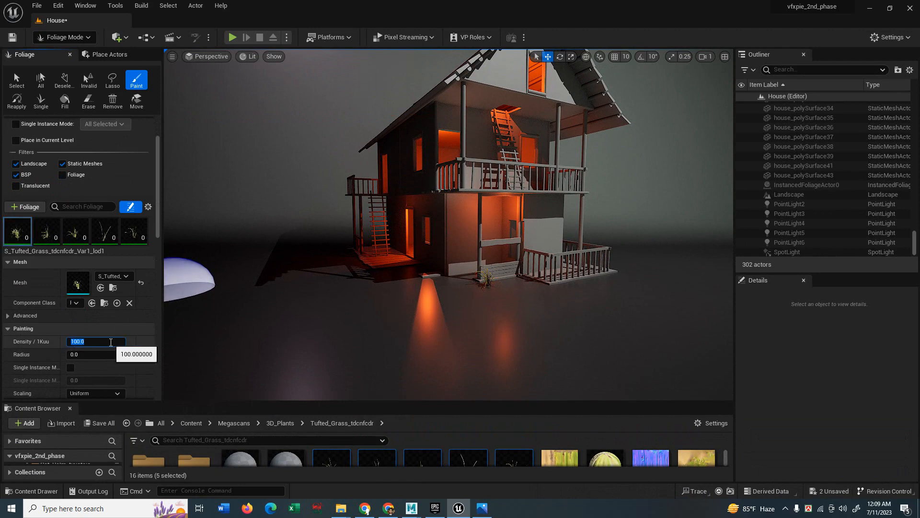
{"action": "left_click", "coordinate": [144, 327]}
{"action": "scroll", "coordinate": [124, 372], "scroll_direction": "down", "scroll_amount": 2}
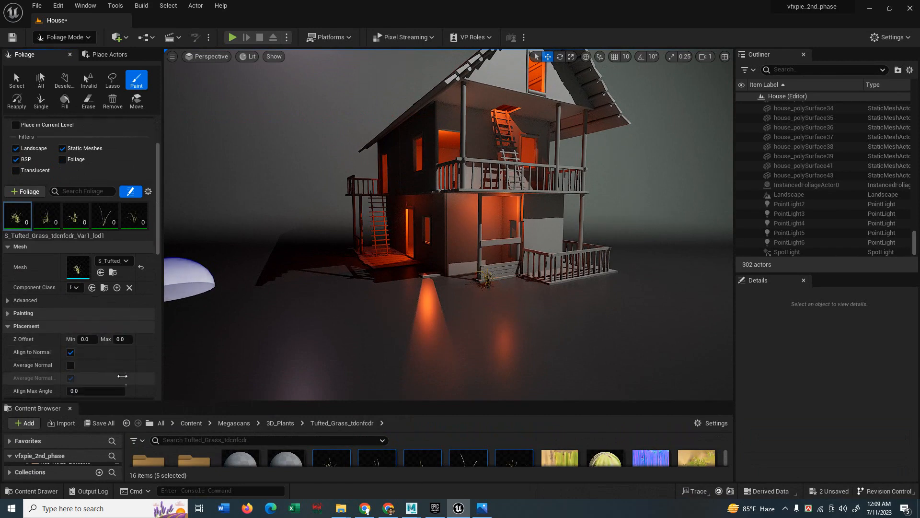
{"action": "scroll", "coordinate": [141, 360], "scroll_direction": "down", "scroll_amount": 4}
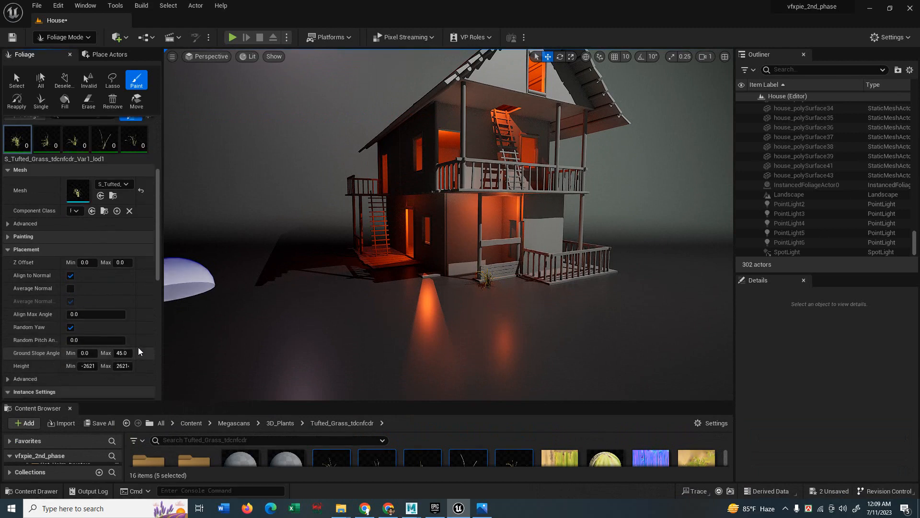
{"action": "scroll", "coordinate": [145, 352], "scroll_direction": "down", "scroll_amount": 4}
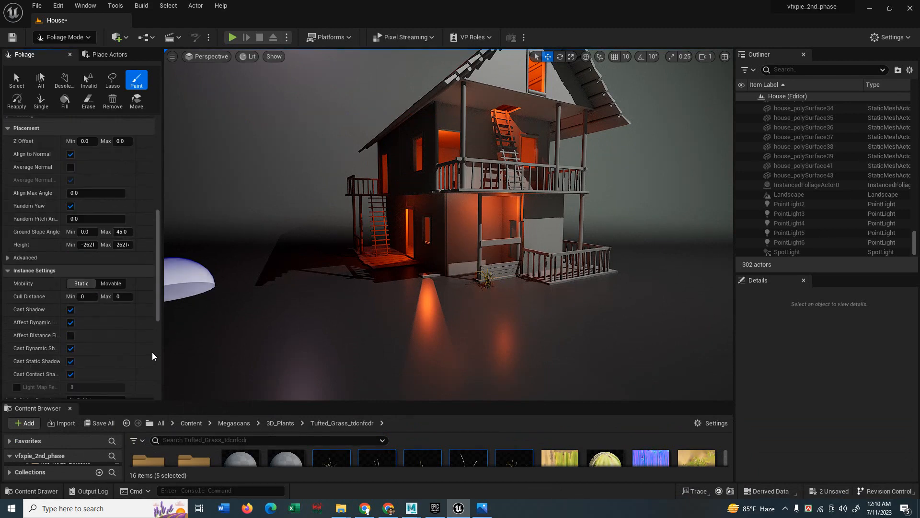
{"action": "scroll", "coordinate": [152, 355], "scroll_direction": "up", "scroll_amount": 3}
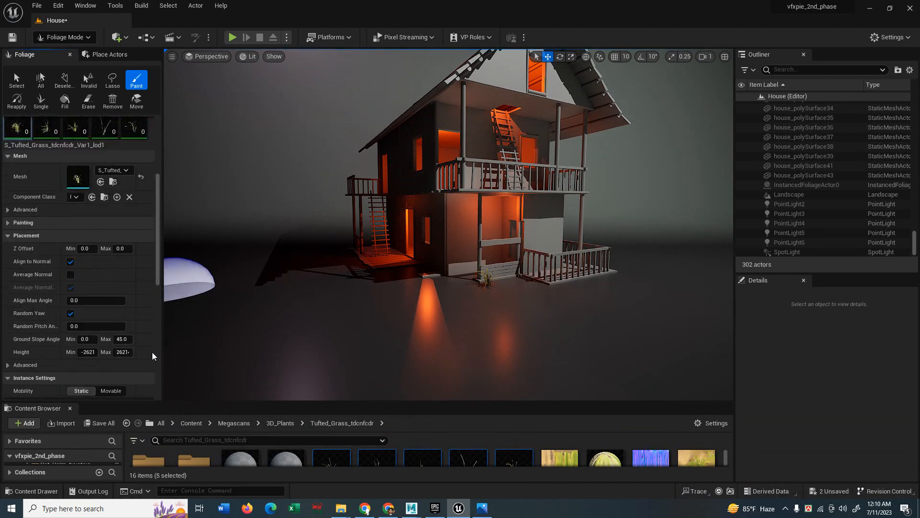
{"action": "scroll", "coordinate": [153, 355], "scroll_direction": "up", "scroll_amount": 3}
{"action": "left_click", "coordinate": [23, 268]}
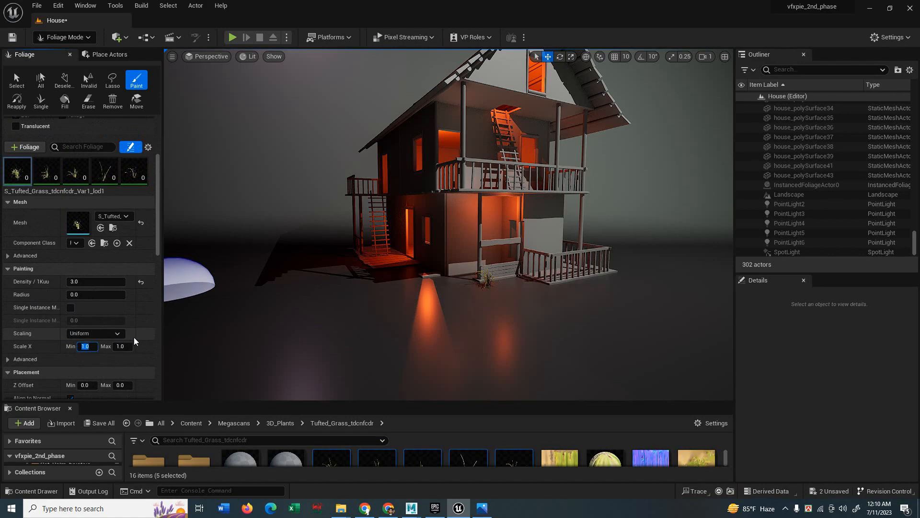
{"action": "type", "text": ".3"}
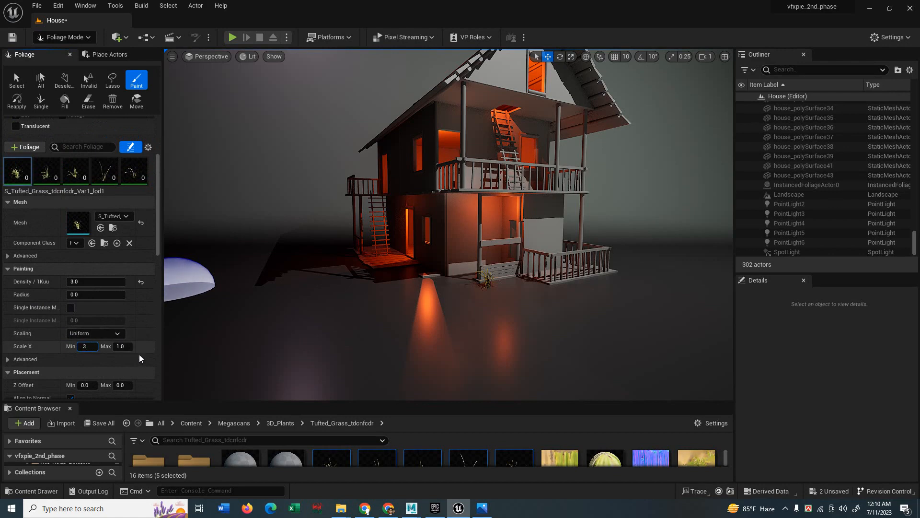
{"action": "left_click", "coordinate": [136, 357]}
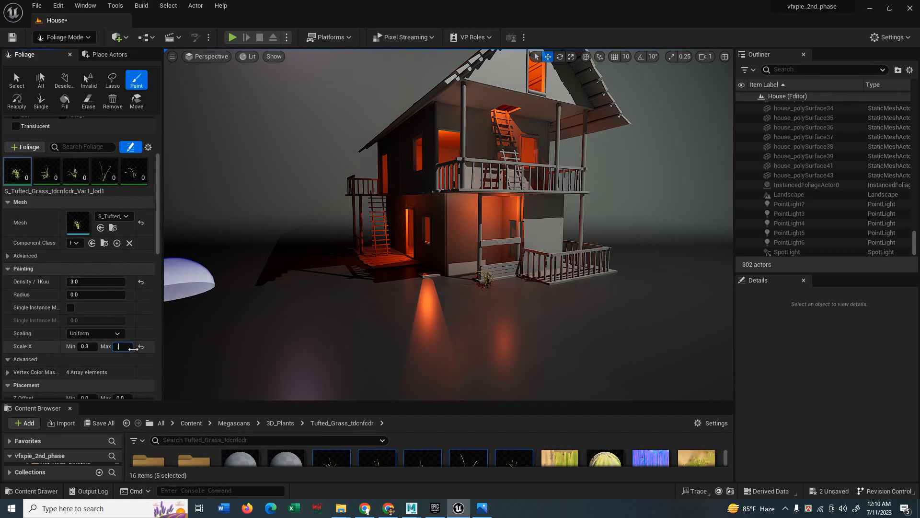
{"action": "type", "text": ".4"}
{"action": "left_click", "coordinate": [123, 358]}
{"action": "left_click", "coordinate": [415, 324]}
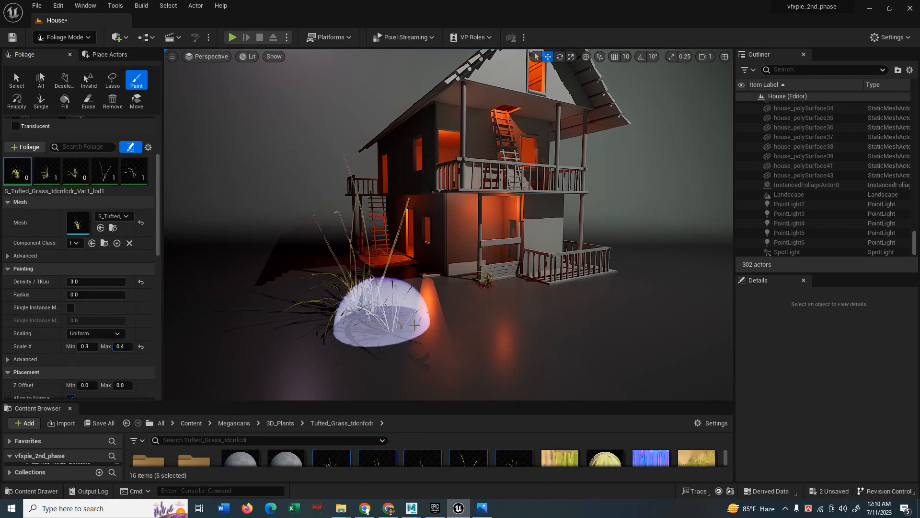
{"action": "key", "text": "ctrl+z"}
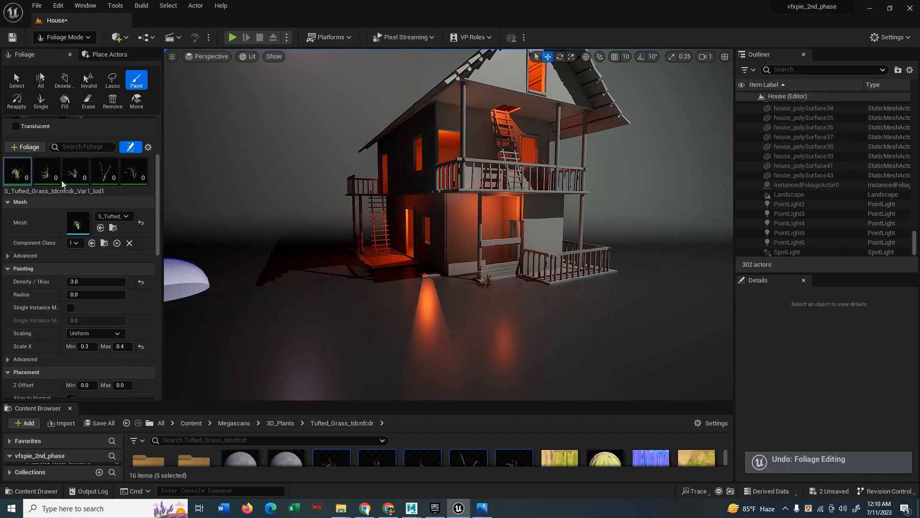
Give the second grass variant a density of 3 and minimum scale 0.3.
{"action": "left_click", "coordinate": [46, 170]}
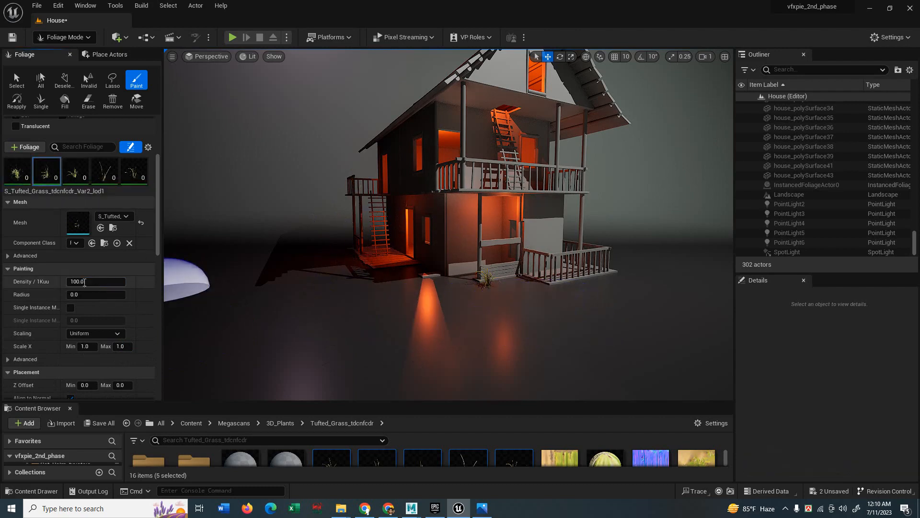
{"action": "type", "text": "3"}
{"action": "key", "text": "Return"}
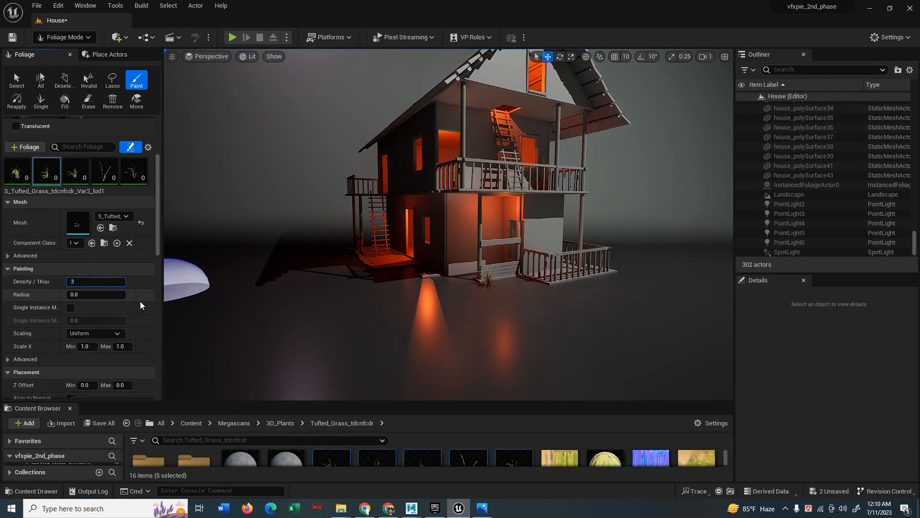
{"action": "type", "text": ".3"}
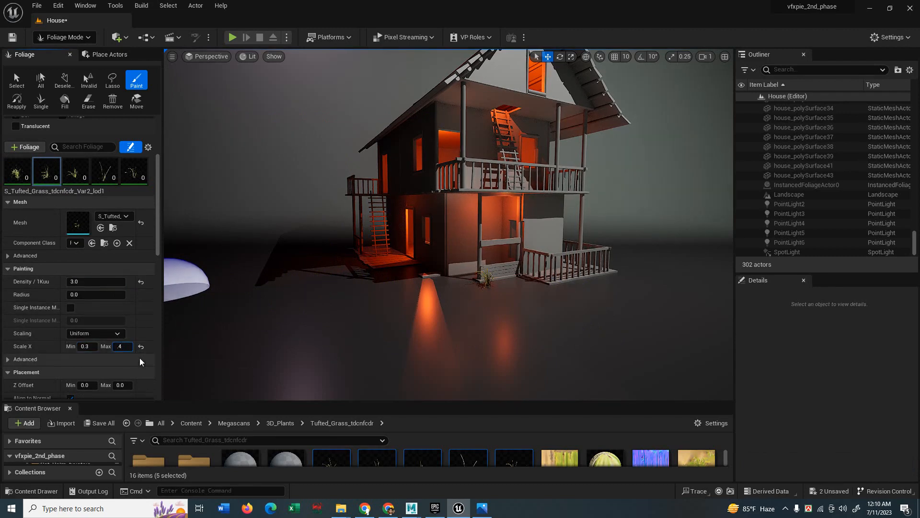
Set the third grass variant to density 2 with minimum scale 0.3.
{"action": "left_click", "coordinate": [139, 358]}
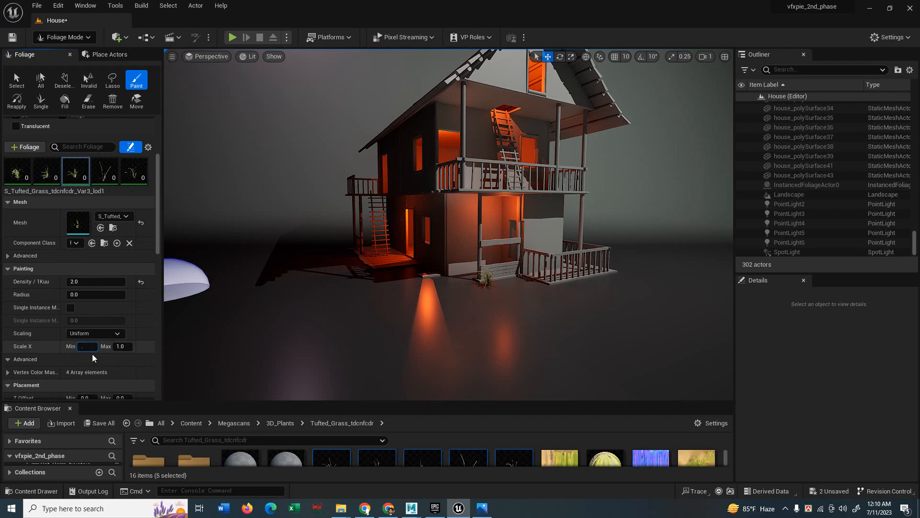
{"action": "type", "text": "3"}
{"action": "left_click", "coordinate": [120, 347]}
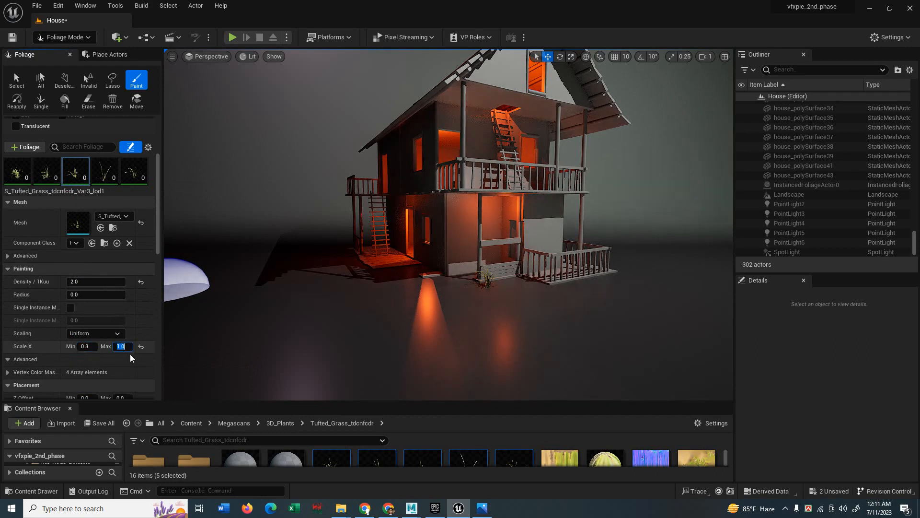
{"action": "type", "text": "."}
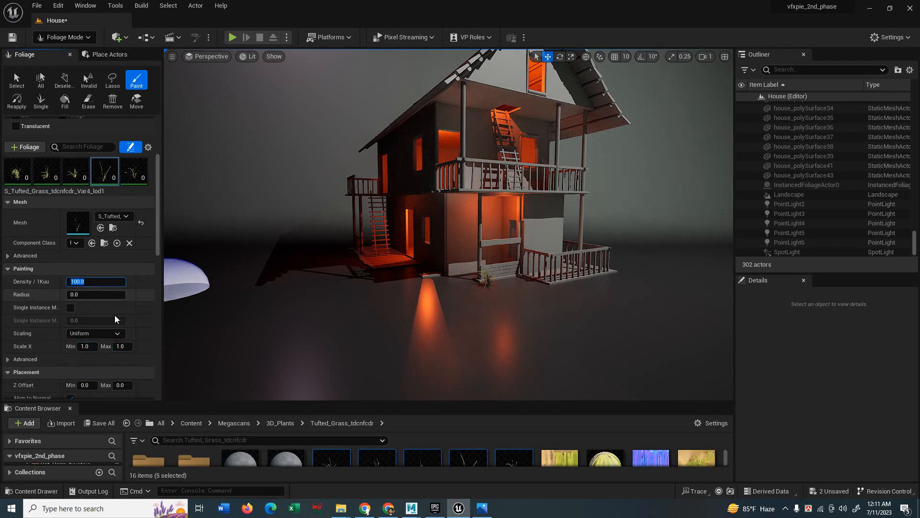
{"action": "type", "text": "."}
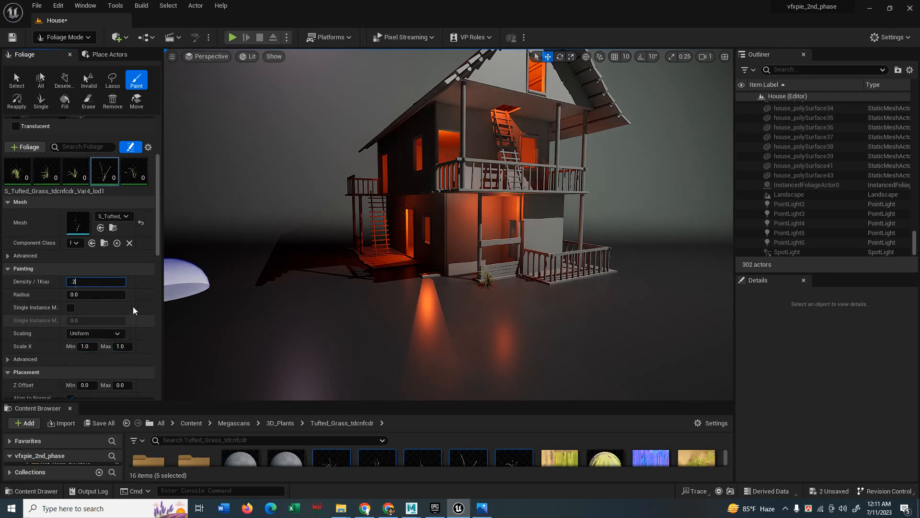
{"action": "type", "text": "2"}
{"action": "left_click", "coordinate": [87, 346]}
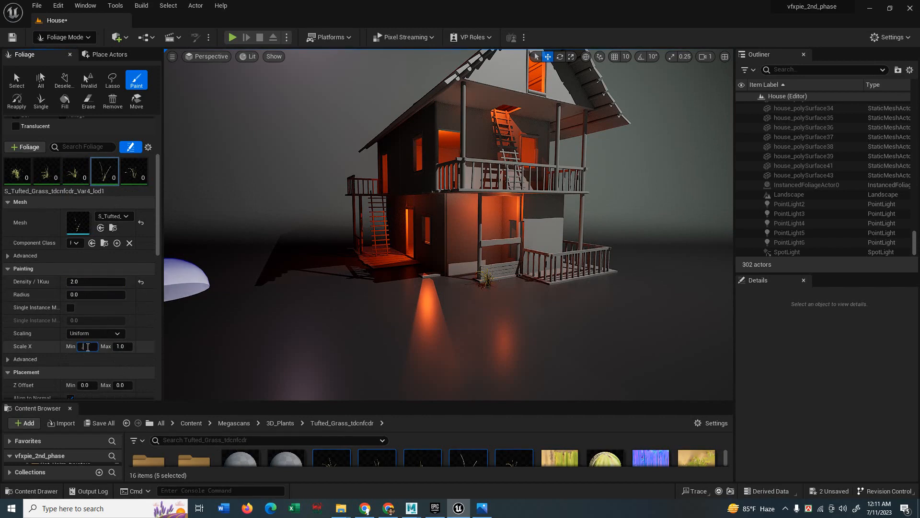
{"action": "left_click", "coordinate": [120, 346]}
Give the fifth grass variant (Var5) a scale range of 0.3 to 0.4.
{"action": "left_click", "coordinate": [134, 171]}
{"action": "left_click", "coordinate": [87, 346]}
{"action": "type", "text": ".3"}
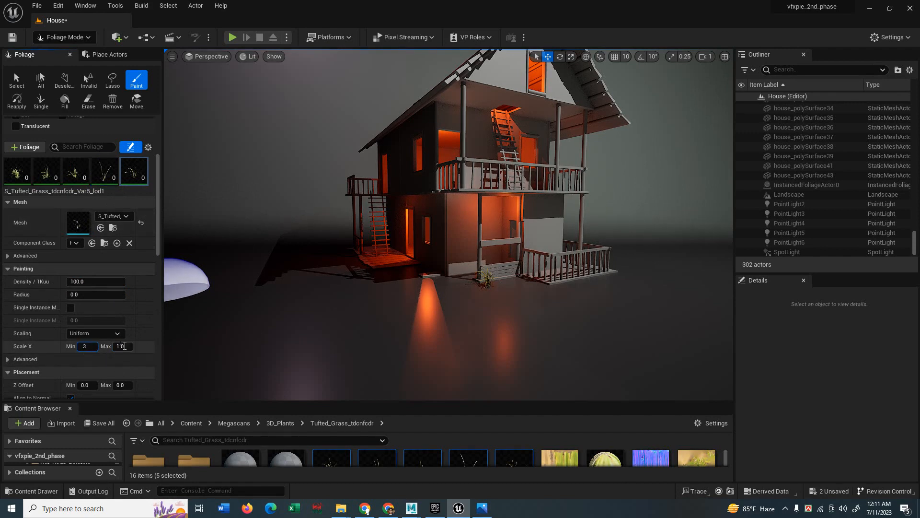
{"action": "left_click", "coordinate": [121, 346]}
{"action": "type", "text": ".4"}
{"action": "key", "text": "Return"}
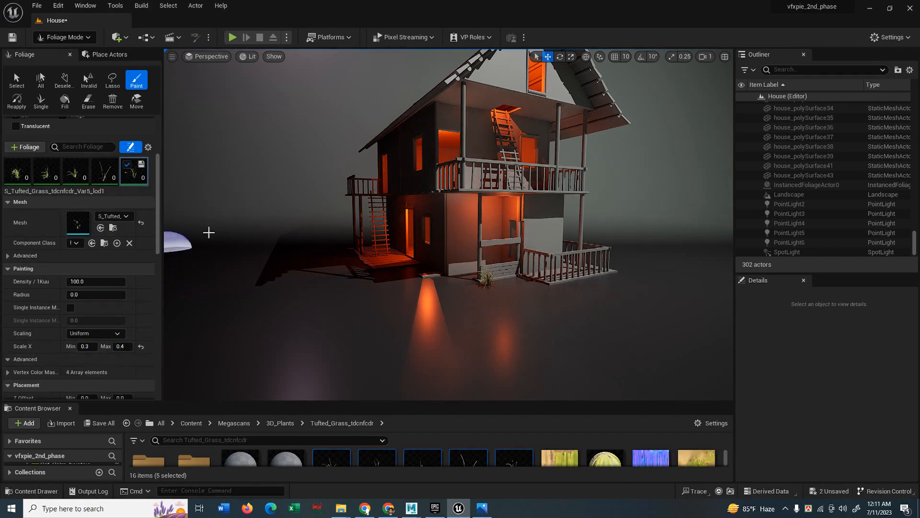
Replace a grass stroke in front of the house with tufts beside the deck railings.
{"action": "mouse_move", "coordinate": [499, 323]}
{"action": "left_mouse_down"}
{"action": "mouse_move", "coordinate": [618, 316]}
{"action": "mouse_move", "coordinate": [494, 329]}
{"action": "mouse_move", "coordinate": [656, 317]}
{"action": "mouse_move", "coordinate": [520, 335]}
{"action": "mouse_move", "coordinate": [570, 299]}
{"action": "mouse_move", "coordinate": [660, 313]}
{"action": "left_mouse_up"}
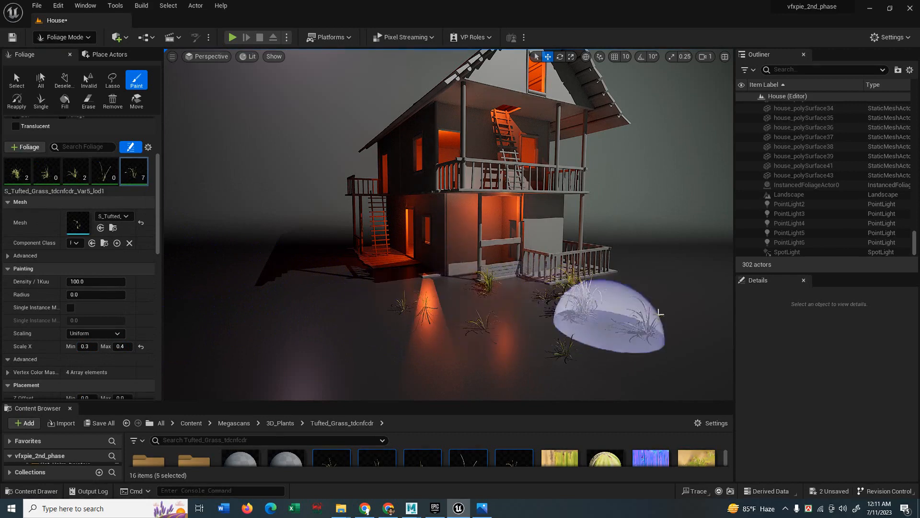
{"action": "key", "text": "ctrl+z"}
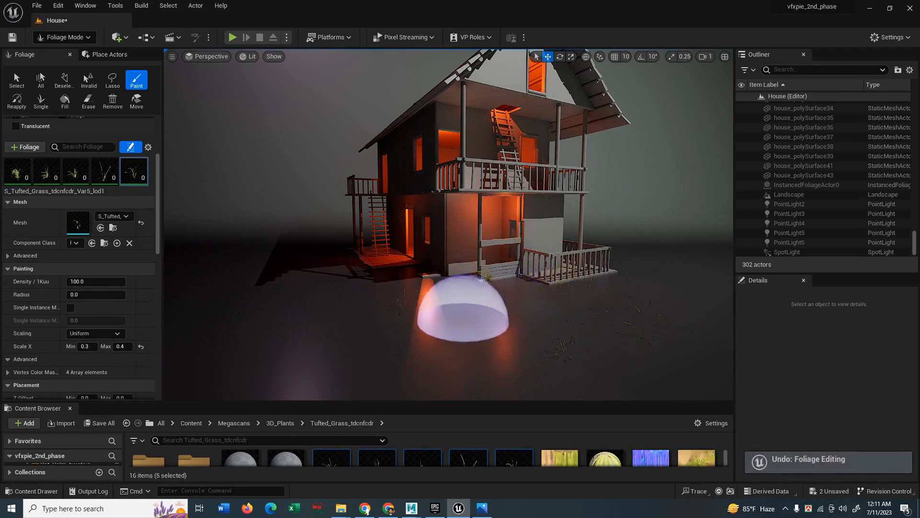
{"action": "mouse_move", "coordinate": [463, 320]}
{"action": "right_mouse_down"}
{"action": "mouse_move", "coordinate": [489, 315]}
{"action": "mouse_move", "coordinate": [469, 339]}
{"action": "mouse_move", "coordinate": [482, 335]}
{"action": "mouse_move", "coordinate": [458, 319]}
{"action": "right_mouse_up"}
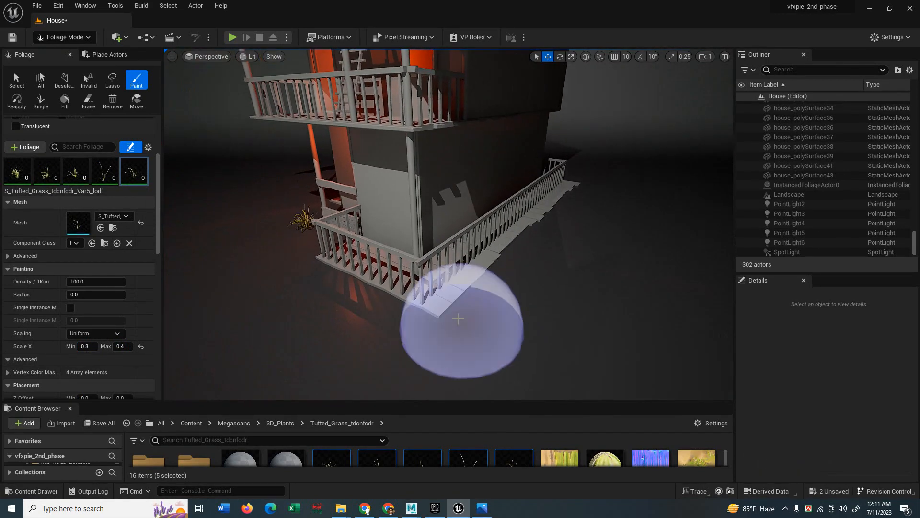
{"action": "mouse_move", "coordinate": [469, 314]}
{"action": "left_mouse_down"}
{"action": "mouse_move", "coordinate": [581, 238]}
{"action": "mouse_move", "coordinate": [488, 314]}
{"action": "mouse_move", "coordinate": [596, 202]}
{"action": "mouse_move", "coordinate": [462, 288]}
{"action": "mouse_move", "coordinate": [572, 212]}
{"action": "mouse_move", "coordinate": [544, 240]}
{"action": "mouse_move", "coordinate": [460, 258]}
{"action": "mouse_move", "coordinate": [559, 230]}
{"action": "mouse_move", "coordinate": [583, 183]}
{"action": "mouse_move", "coordinate": [575, 195]}
{"action": "left_mouse_up"}
Raise the first grass variant's density to 7 and the second's to 8.
{"action": "left_click", "coordinate": [16, 174]}
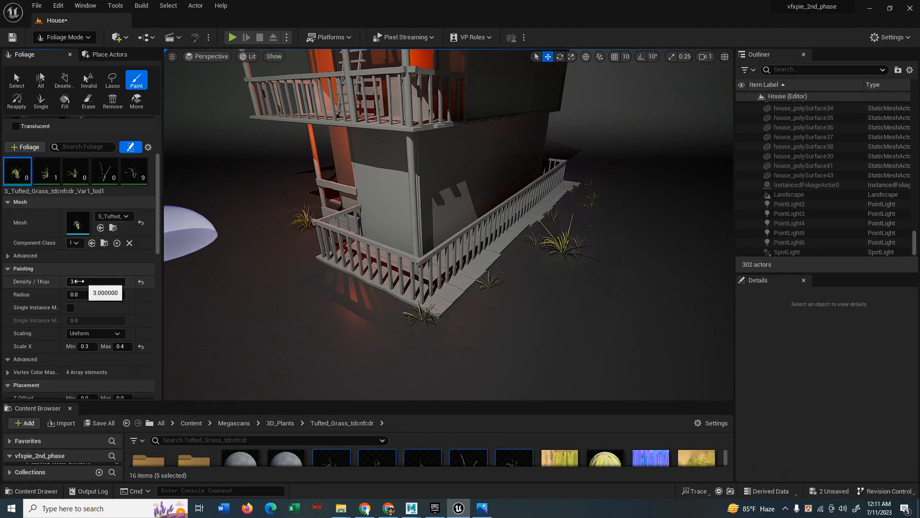
{"action": "left_click", "coordinate": [77, 282]}
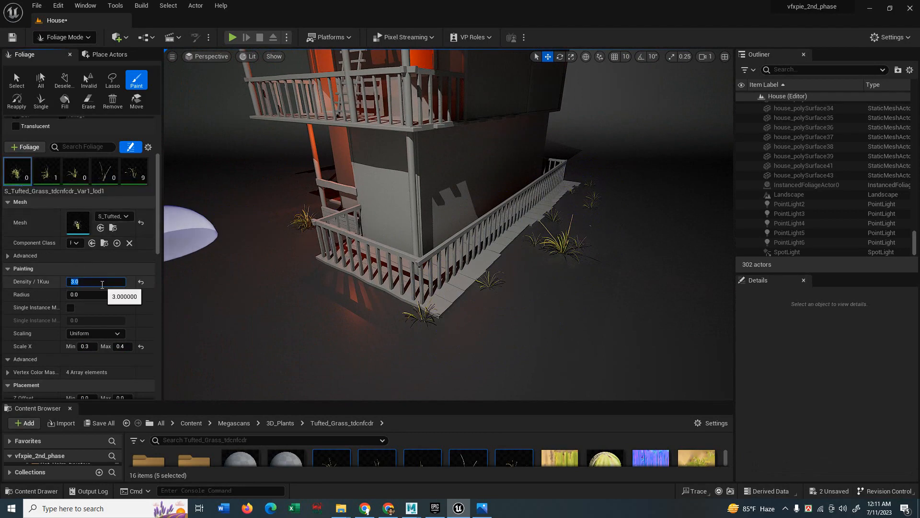
{"action": "type", "text": "7"}
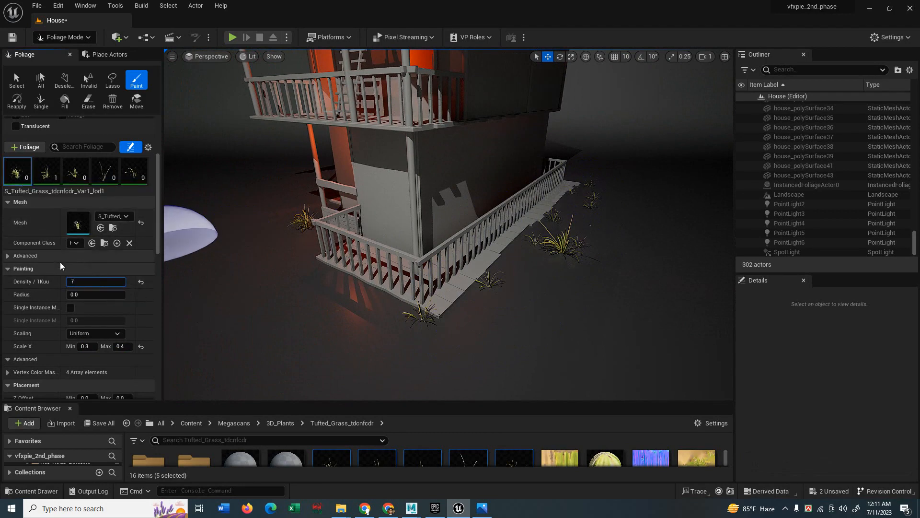
{"action": "left_click", "coordinate": [47, 170]}
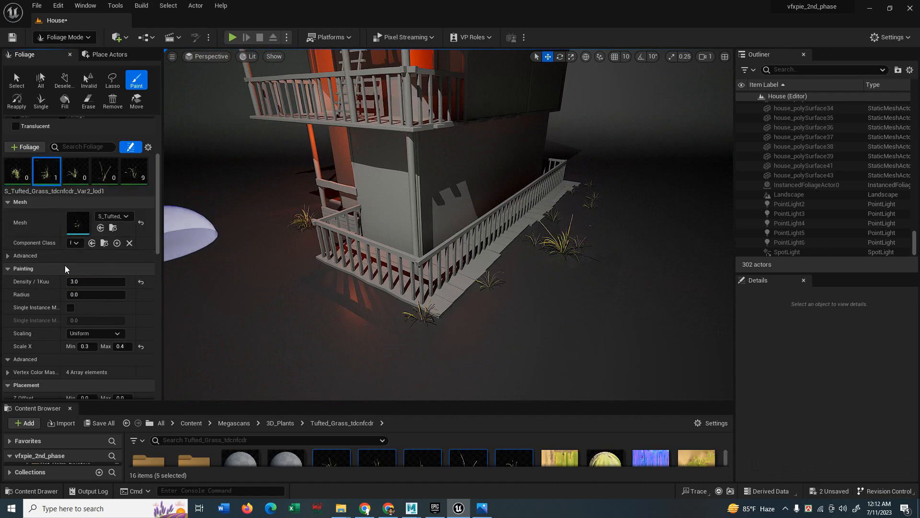
{"action": "left_click_drag", "start_coordinate": [76, 282], "coordinate": [95, 281]}
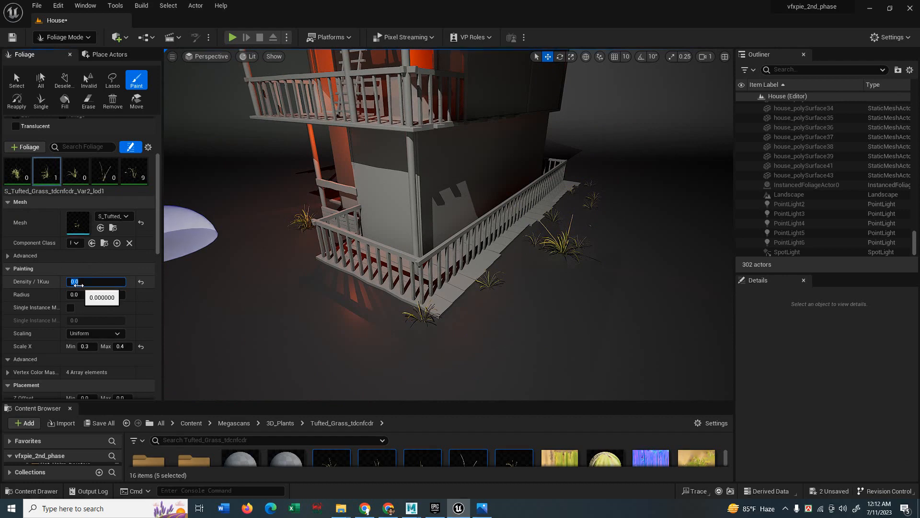
{"action": "type", "text": "8"}
{"action": "left_click", "coordinate": [58, 272]}
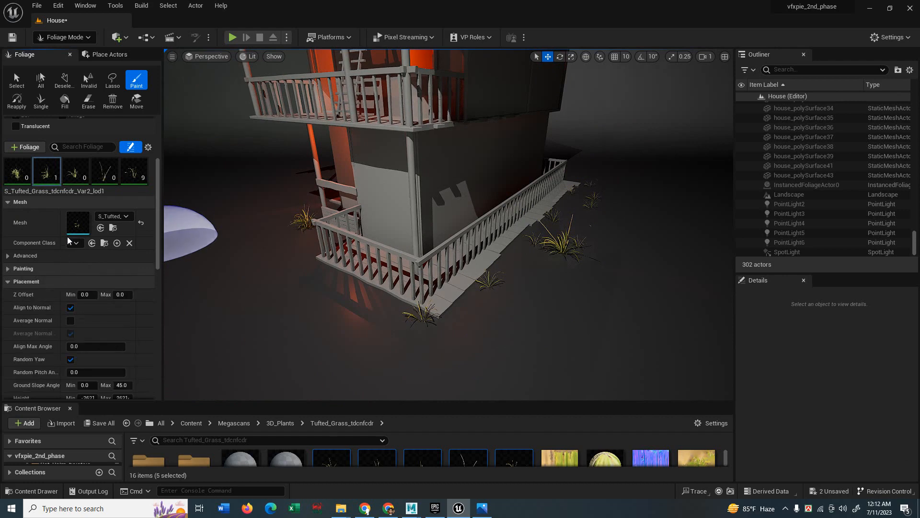
Increase the third variant's density and set the fifth variant's density to 12.
{"action": "left_click", "coordinate": [74, 174]}
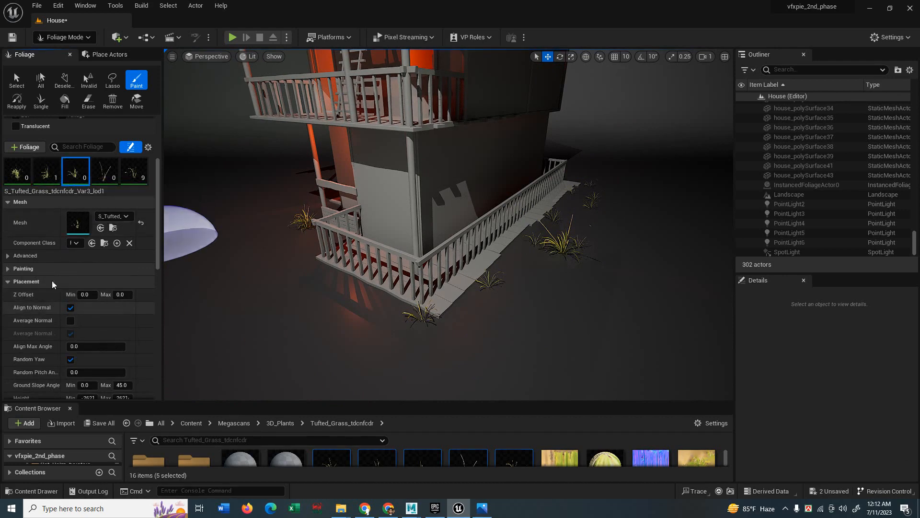
{"action": "left_click", "coordinate": [48, 268]}
{"action": "left_click", "coordinate": [75, 282]}
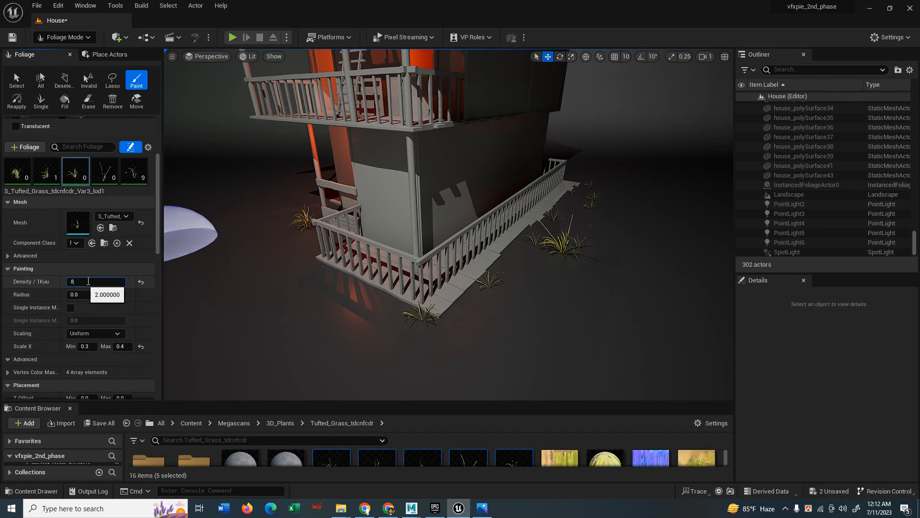
{"action": "left_click", "coordinate": [28, 268]}
{"action": "left_click", "coordinate": [134, 171]}
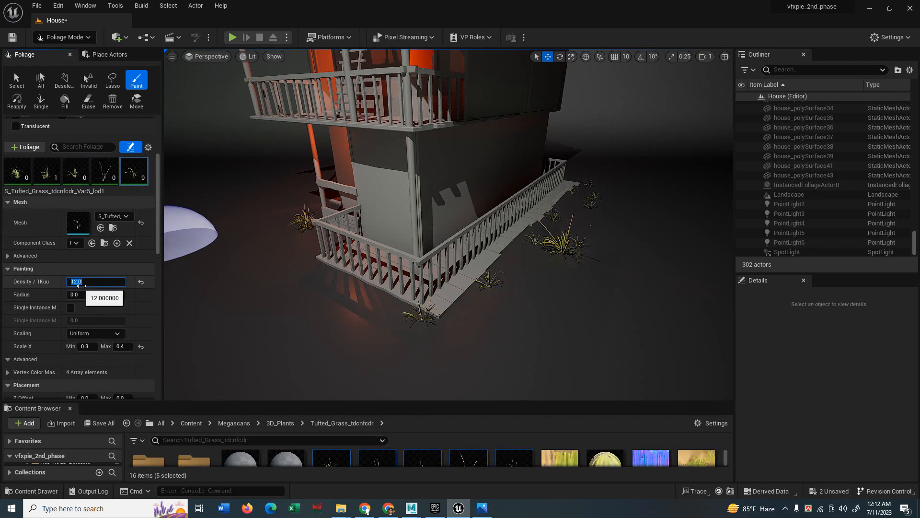
{"action": "left_click", "coordinate": [7, 270]}
{"action": "left_click", "coordinate": [8, 270]}
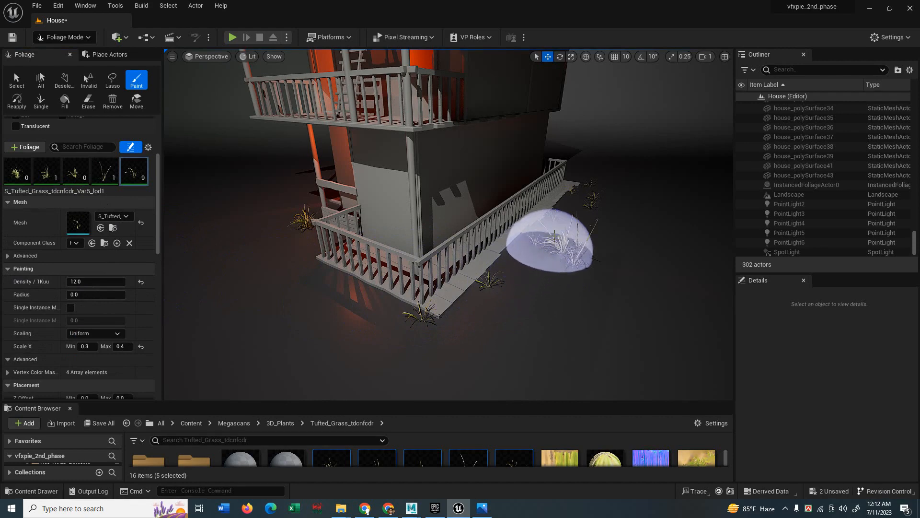
Paint grass clumps along the deck edge and railing corner, removing the last one.
{"action": "left_click", "coordinate": [552, 239]}
{"action": "left_click", "coordinate": [456, 311]}
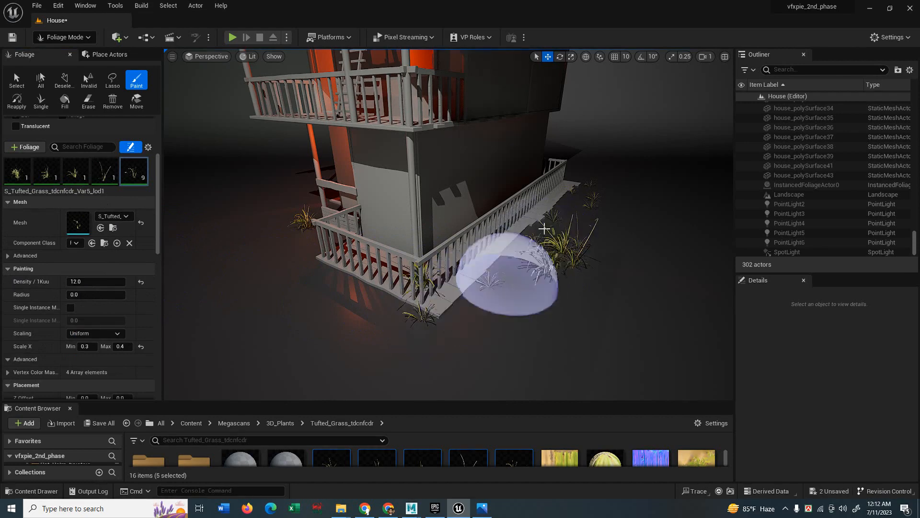
{"action": "left_click", "coordinate": [561, 237]}
{"action": "key", "text": "ctrl+z"}
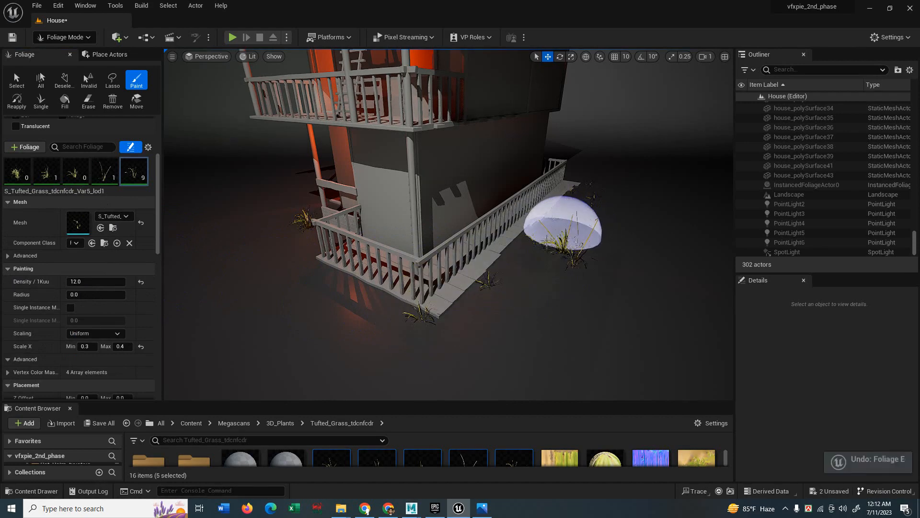
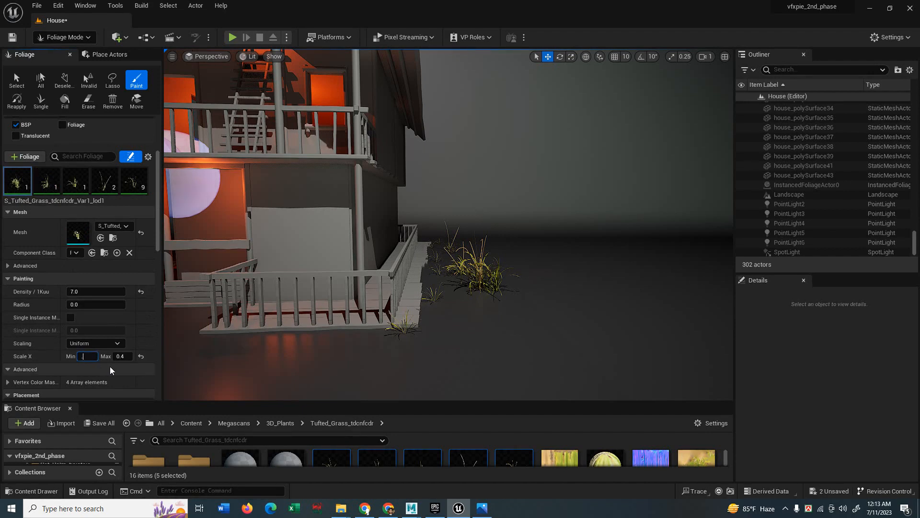
Set the first grass variant's maximum scale to 0.3 and the second's scale range to 0.2–0.3.
{"action": "type", "text": "2"}
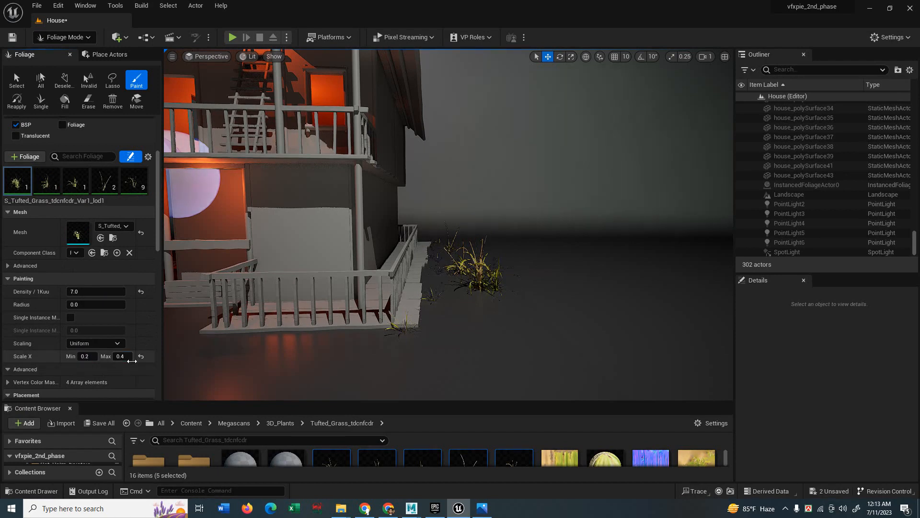
{"action": "left_click", "coordinate": [125, 356]}
{"action": "type", "text": ".3"}
{"action": "key", "text": "Return"}
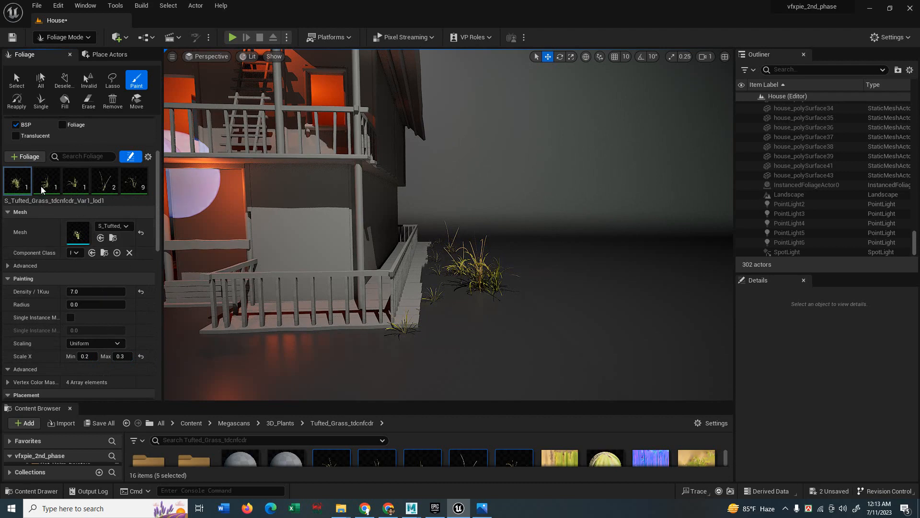
{"action": "left_click", "coordinate": [41, 187]}
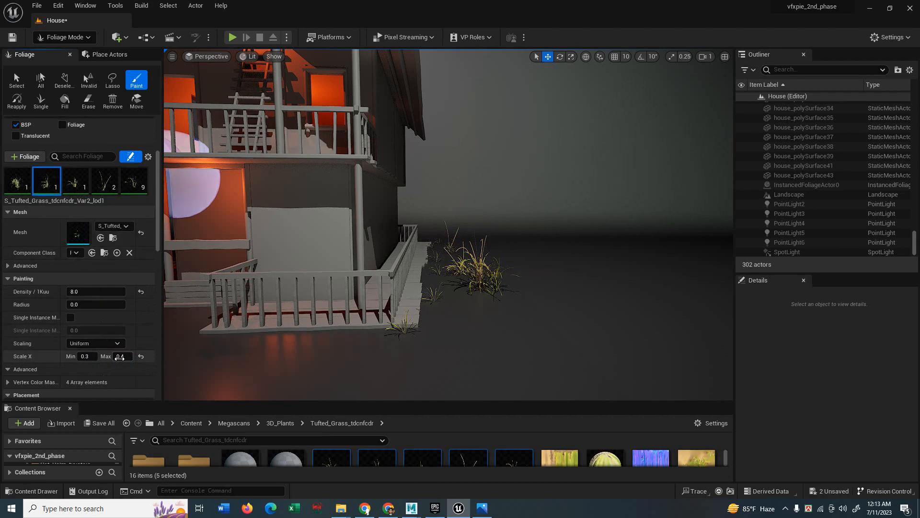
{"action": "key", "text": "BackSpace"}
{"action": "type", "text": ".2"}
{"action": "key", "text": "Tab"}
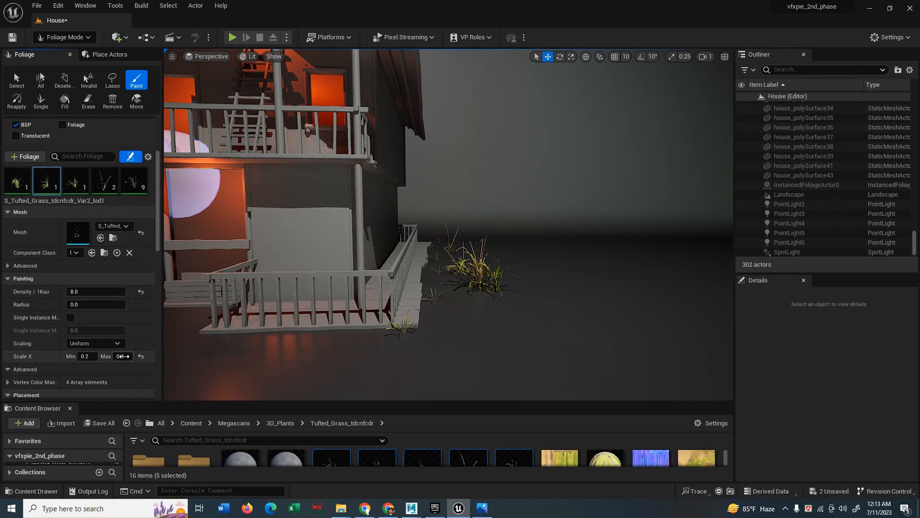
{"action": "type", "text": "."}
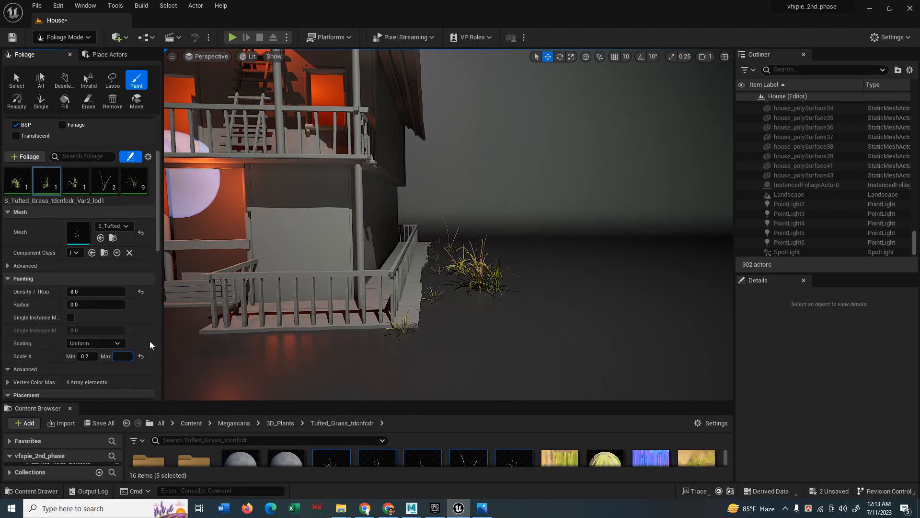
{"action": "type", "text": "3"}
{"action": "key", "text": "Return"}
Select the third and fifth grass variants and paint clumps at the porch corner.
{"action": "left_click", "coordinate": [134, 181]}
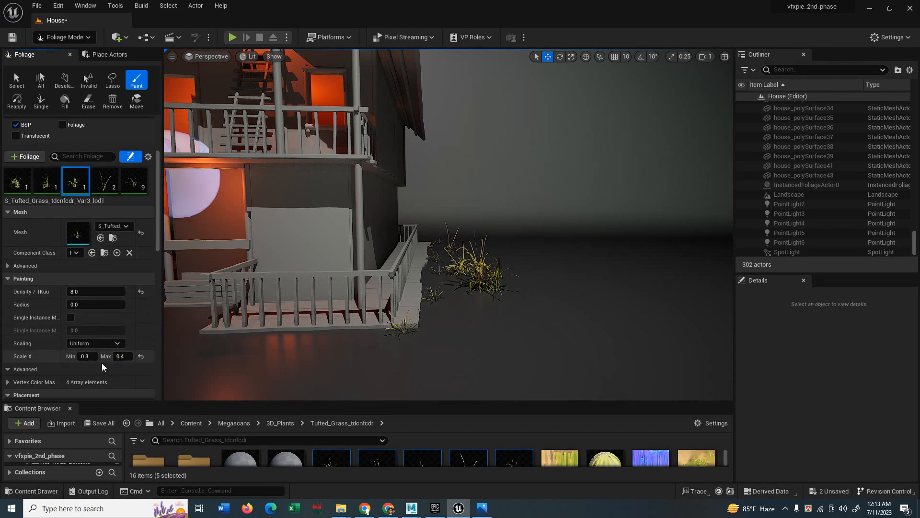
{"action": "left_click", "coordinate": [468, 290]}
{"action": "left_click", "coordinate": [383, 356]}
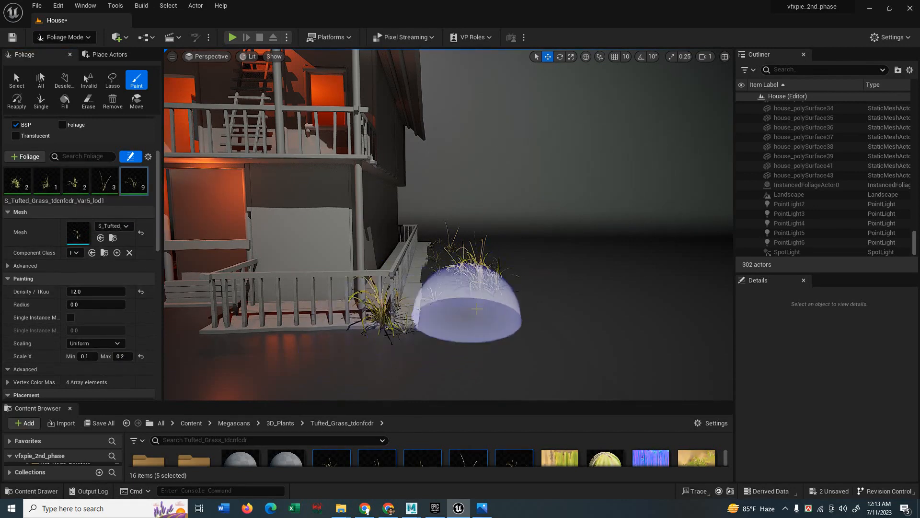
{"action": "mouse_move", "coordinate": [479, 292]}
{"action": "right_mouse_down"}
{"action": "mouse_move", "coordinate": [472, 300]}
{"action": "mouse_move", "coordinate": [530, 242]}
{"action": "right_mouse_up"}
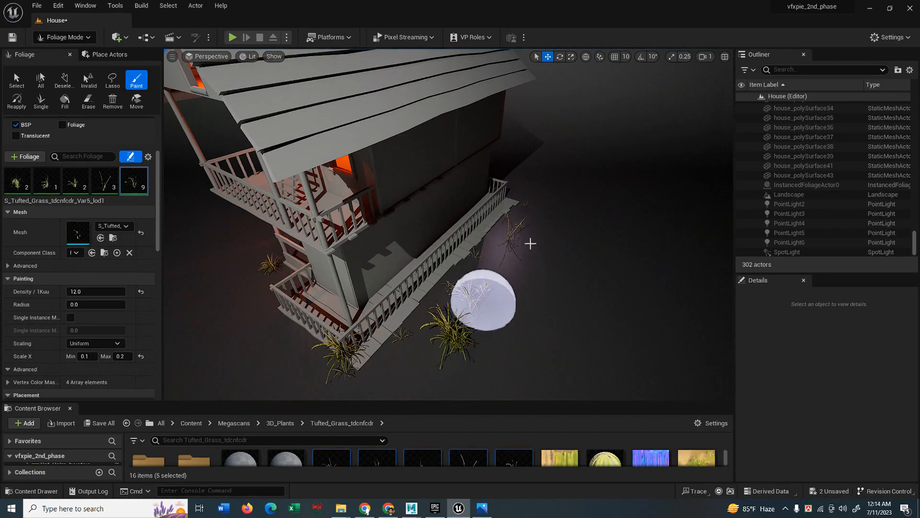
{"action": "left_click", "coordinate": [556, 212]}
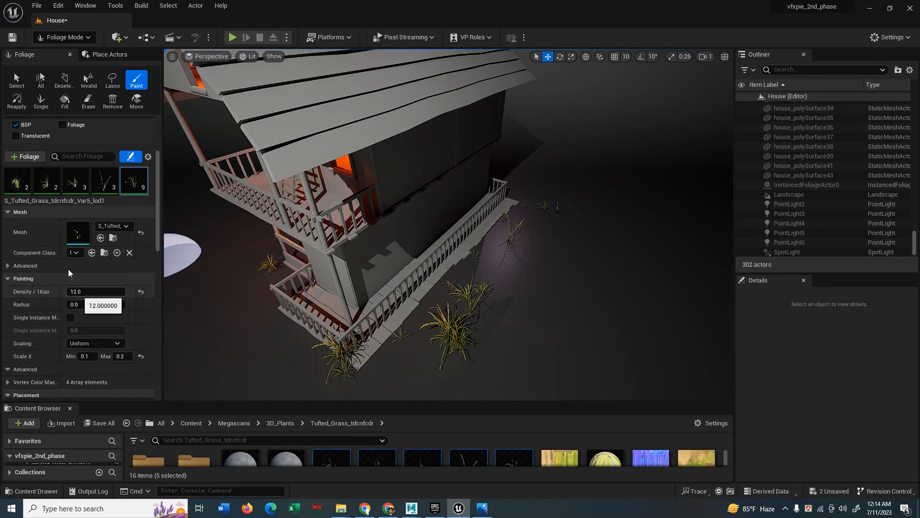
Set the first variant's density to 30 and paint more grass along the porch.
{"action": "left_click", "coordinate": [17, 182]}
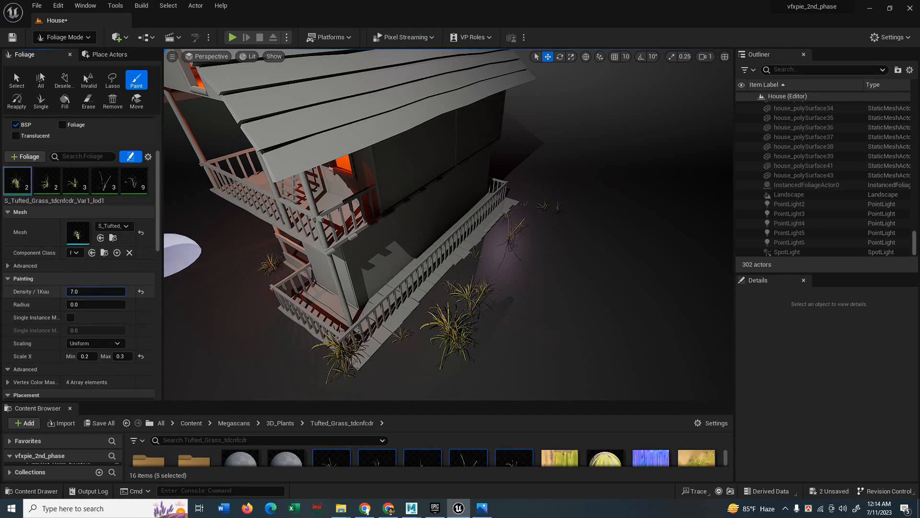
{"action": "type", "text": "3"}
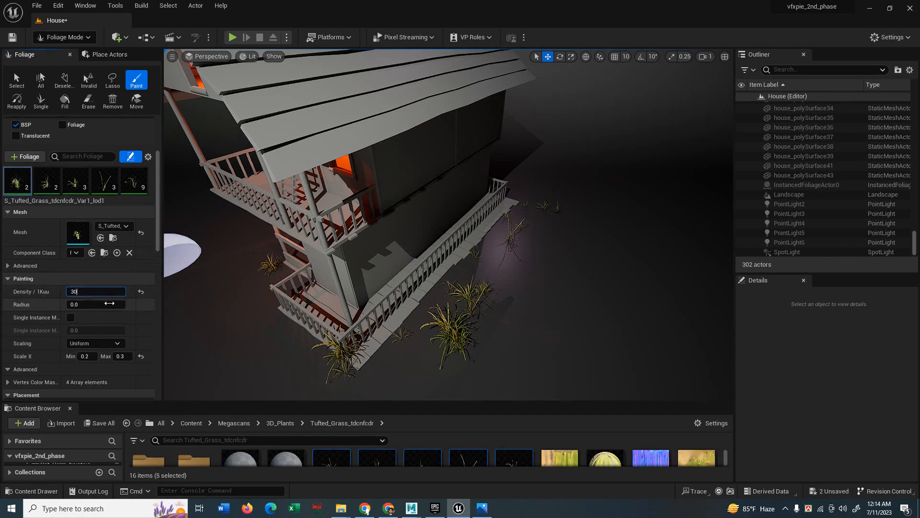
{"action": "type", "text": "0"}
{"action": "key", "text": "Return"}
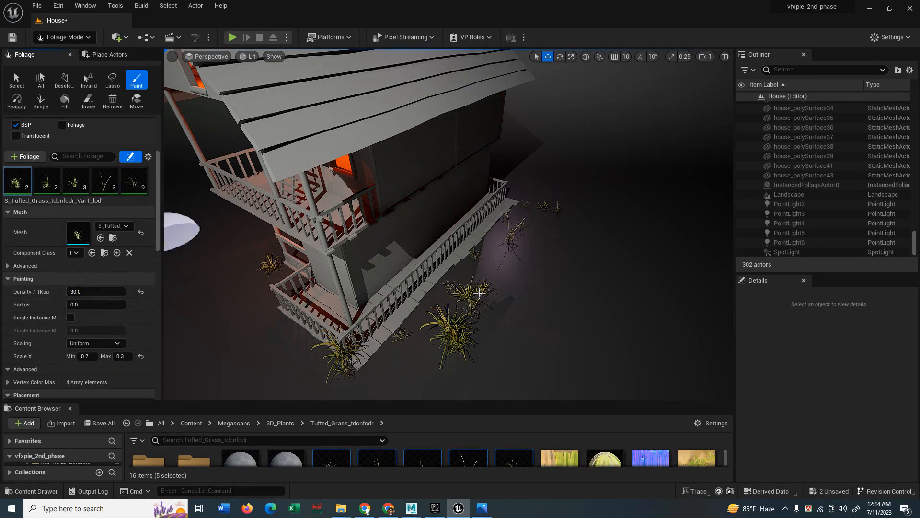
{"action": "left_click", "coordinate": [525, 227]}
{"action": "mouse_move", "coordinate": [494, 301]}
{"action": "left_mouse_down"}
{"action": "mouse_move", "coordinate": [551, 218]}
{"action": "mouse_move", "coordinate": [538, 224]}
{"action": "left_mouse_up"}
Set density to 40 for the second and fourth grass variants and 60 for the fifth.
{"action": "left_click", "coordinate": [46, 185]}
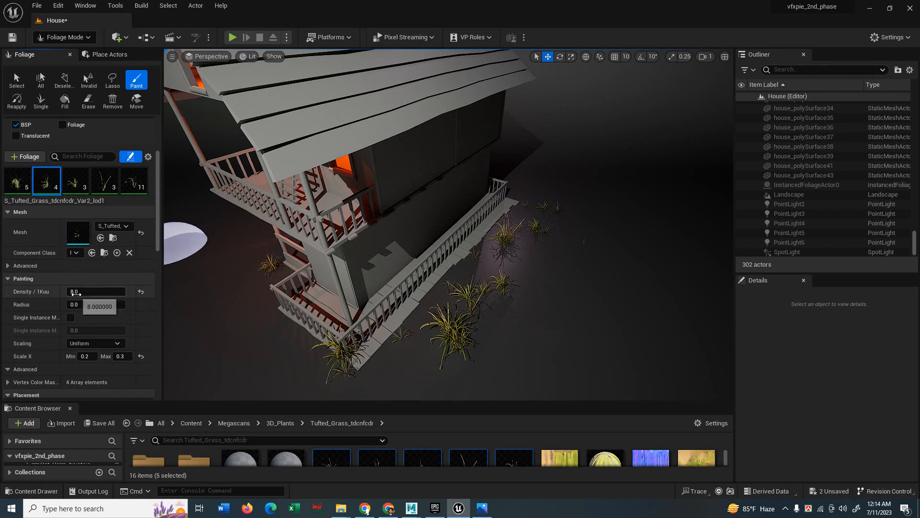
{"action": "left_click", "coordinate": [77, 291]}
{"action": "type", "text": "40"}
{"action": "key", "text": "Return"}
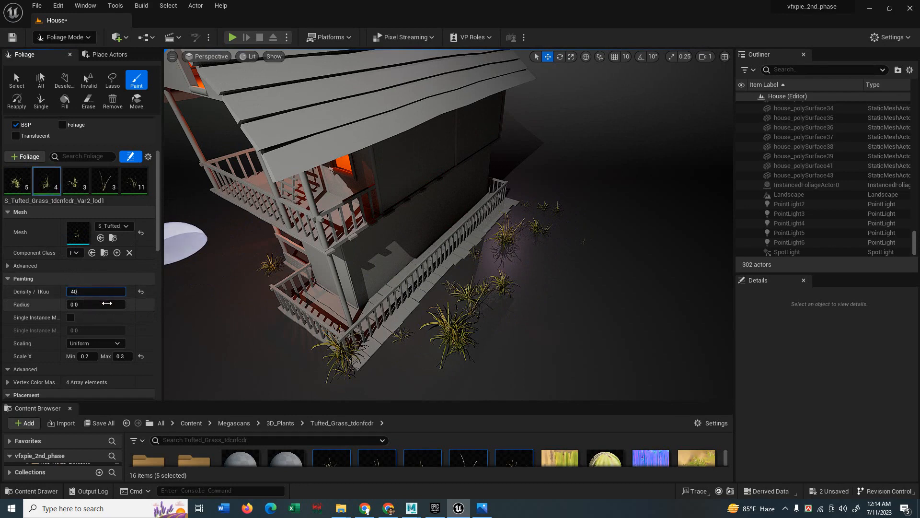
{"action": "left_click", "coordinate": [104, 181]}
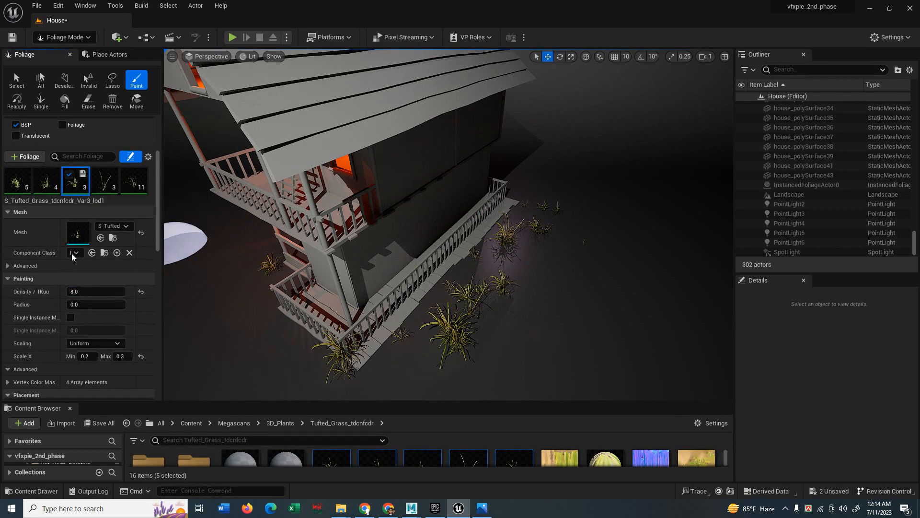
{"action": "left_click", "coordinate": [76, 291]}
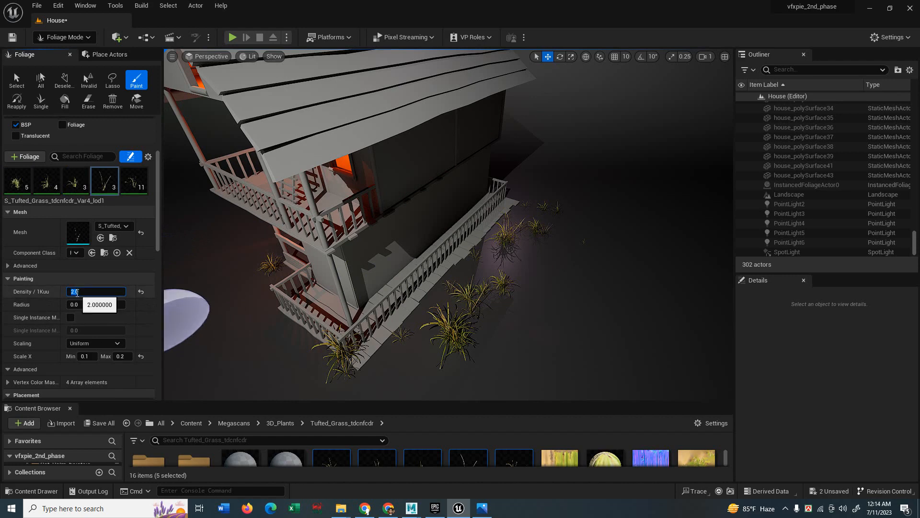
{"action": "type", "text": "40"}
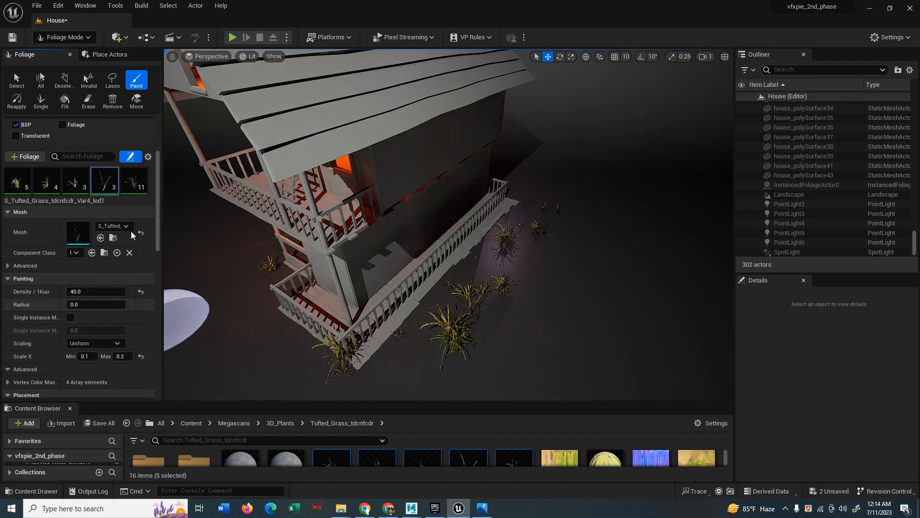
{"action": "left_click", "coordinate": [134, 181]}
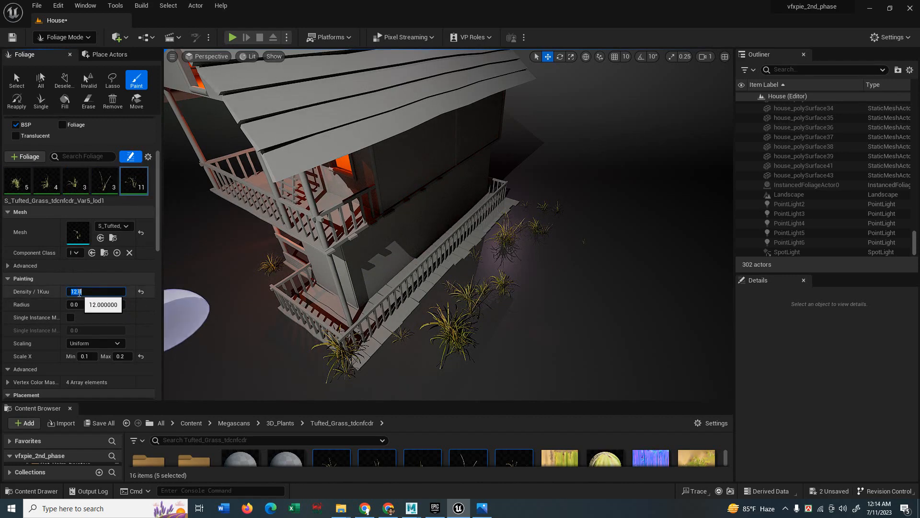
{"action": "left_click", "coordinate": [84, 293]}
{"action": "type", "text": "60"}
{"action": "key", "text": "Return"}
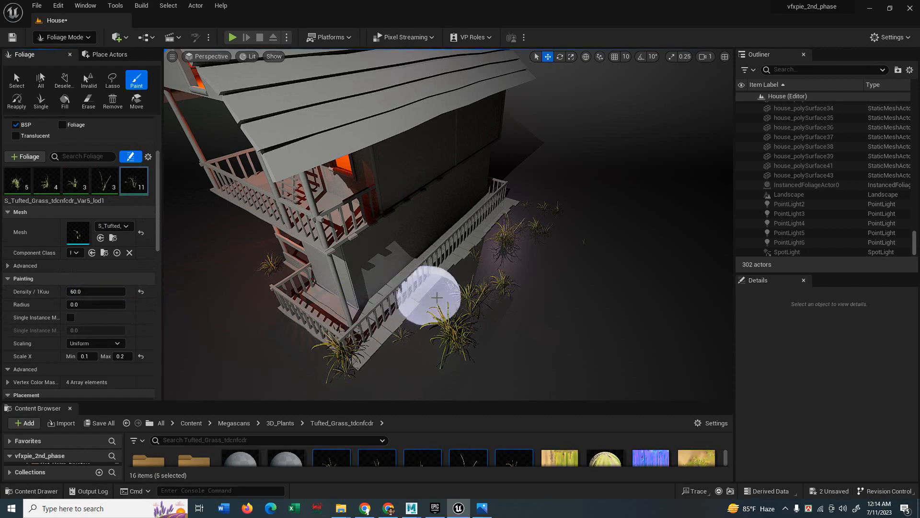
Paint grass around the porch, the house corner and the house's dark side.
{"action": "mouse_move", "coordinate": [509, 250]}
{"action": "left_mouse_down"}
{"action": "mouse_move", "coordinate": [566, 216]}
{"action": "mouse_move", "coordinate": [536, 211]}
{"action": "mouse_move", "coordinate": [394, 362]}
{"action": "mouse_move", "coordinate": [434, 349]}
{"action": "mouse_move", "coordinate": [475, 285]}
{"action": "mouse_move", "coordinate": [512, 257]}
{"action": "left_mouse_up"}
{"action": "right_click_drag", "start_coordinate": [515, 254], "coordinate": [525, 239]}
{"action": "mouse_move", "coordinate": [631, 182]}
{"action": "left_mouse_down"}
{"action": "mouse_move", "coordinate": [452, 237]}
{"action": "mouse_move", "coordinate": [647, 150]}
{"action": "mouse_move", "coordinate": [649, 164]}
{"action": "mouse_move", "coordinate": [611, 163]}
{"action": "left_mouse_up"}
{"action": "mouse_move", "coordinate": [611, 163]}
{"action": "right_mouse_down"}
{"action": "mouse_move", "coordinate": [574, 203]}
{"action": "mouse_move", "coordinate": [524, 217]}
{"action": "mouse_move", "coordinate": [551, 216]}
{"action": "mouse_move", "coordinate": [518, 239]}
{"action": "mouse_move", "coordinate": [509, 263]}
{"action": "right_mouse_up"}
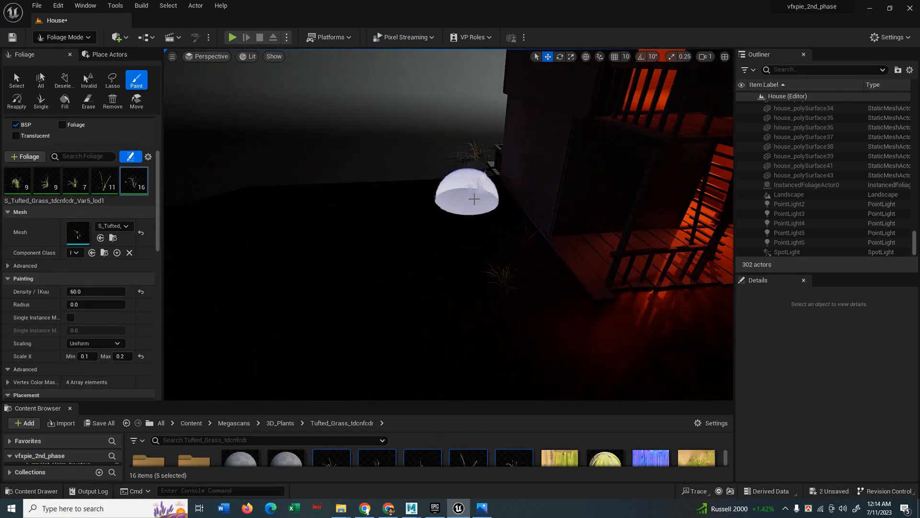
{"action": "mouse_move", "coordinate": [474, 199]}
{"action": "left_mouse_down"}
{"action": "mouse_move", "coordinate": [446, 163]}
{"action": "mouse_move", "coordinate": [452, 156]}
{"action": "mouse_move", "coordinate": [445, 205]}
{"action": "mouse_move", "coordinate": [484, 266]}
{"action": "mouse_move", "coordinate": [552, 300]}
{"action": "mouse_move", "coordinate": [668, 305]}
{"action": "left_mouse_up"}
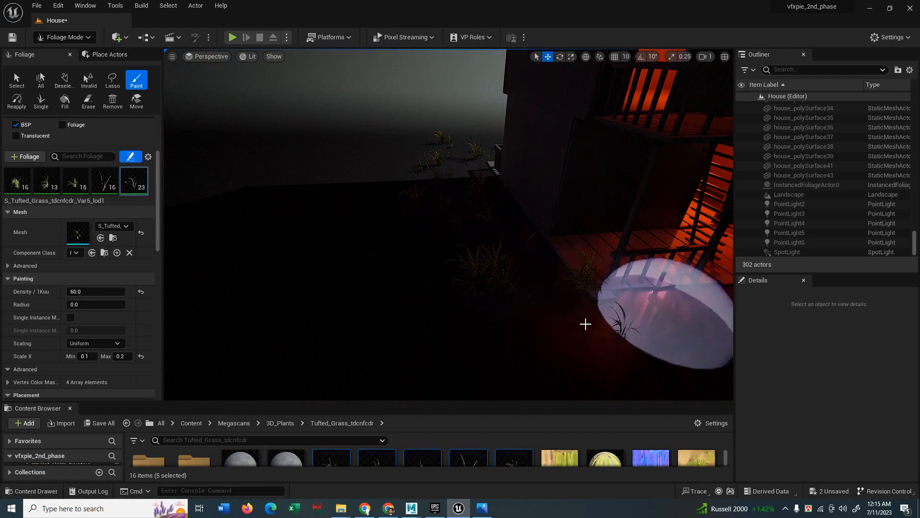
{"action": "scroll", "coordinate": [585, 322], "scroll_direction": "down", "scroll_amount": 3}
{"action": "mouse_move", "coordinate": [417, 197]}
{"action": "right_mouse_down"}
{"action": "mouse_move", "coordinate": [509, 230]}
{"action": "mouse_move", "coordinate": [413, 209]}
{"action": "right_mouse_up"}
{"action": "left_click_drag", "start_coordinate": [402, 210], "coordinate": [404, 194]}
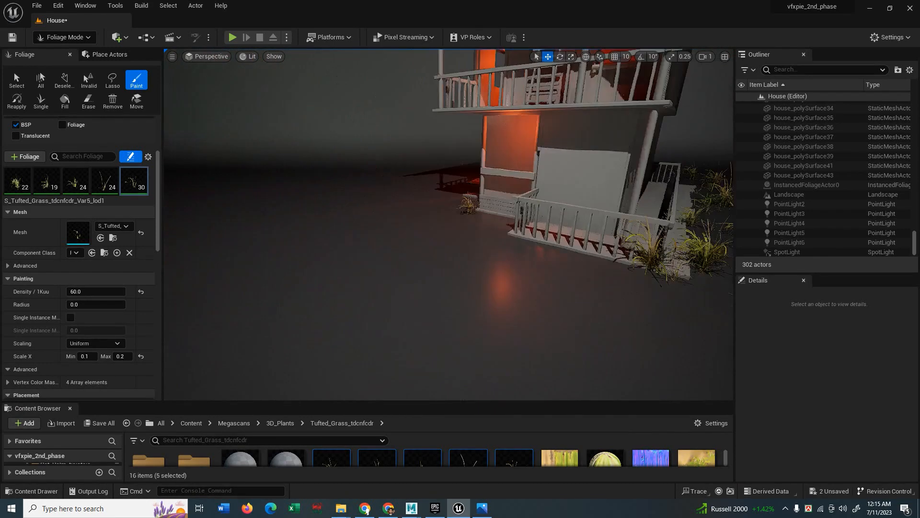
Paint grass along the front porches, from the left porch toward the centre.
{"action": "right_click_drag", "start_coordinate": [500, 219], "coordinate": [500, 219]}
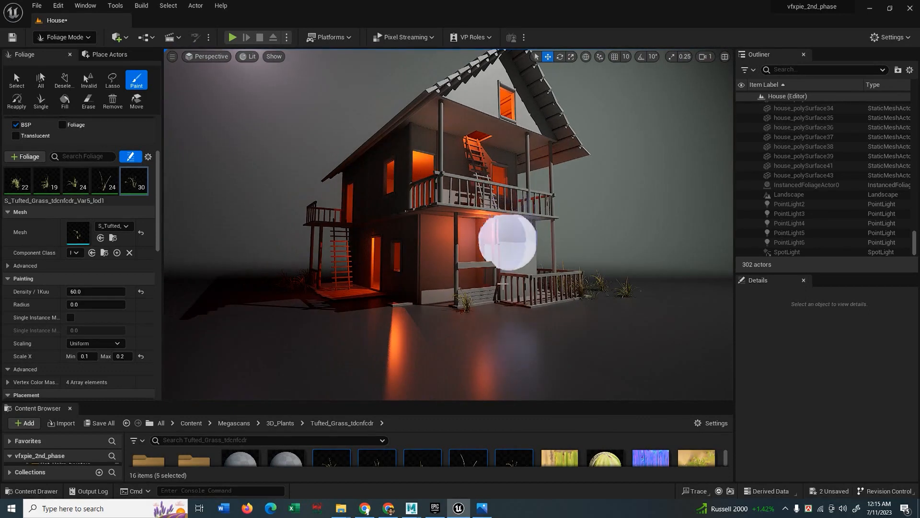
{"action": "left_click_drag", "start_coordinate": [460, 315], "coordinate": [456, 307]}
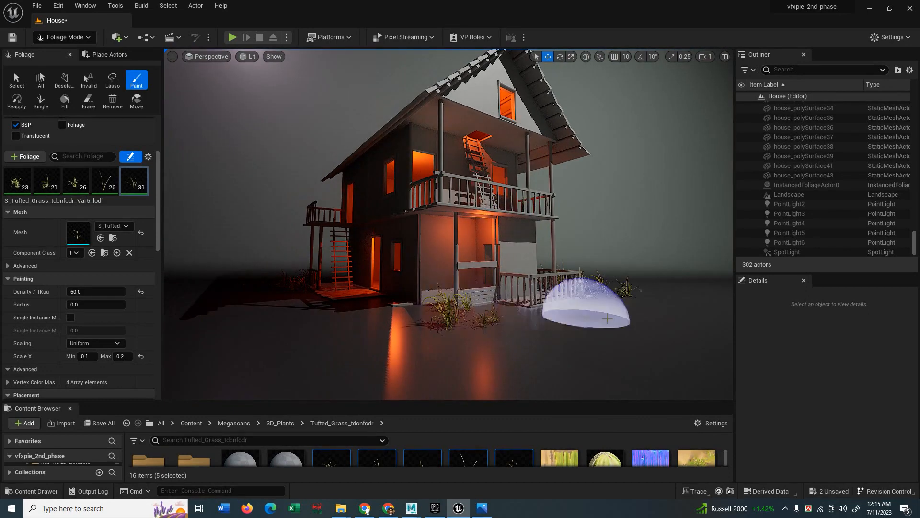
{"action": "mouse_move", "coordinate": [577, 310]}
{"action": "left_mouse_down"}
{"action": "mouse_move", "coordinate": [608, 309]}
{"action": "mouse_move", "coordinate": [565, 304]}
{"action": "mouse_move", "coordinate": [597, 307]}
{"action": "mouse_move", "coordinate": [573, 308]}
{"action": "left_mouse_up"}
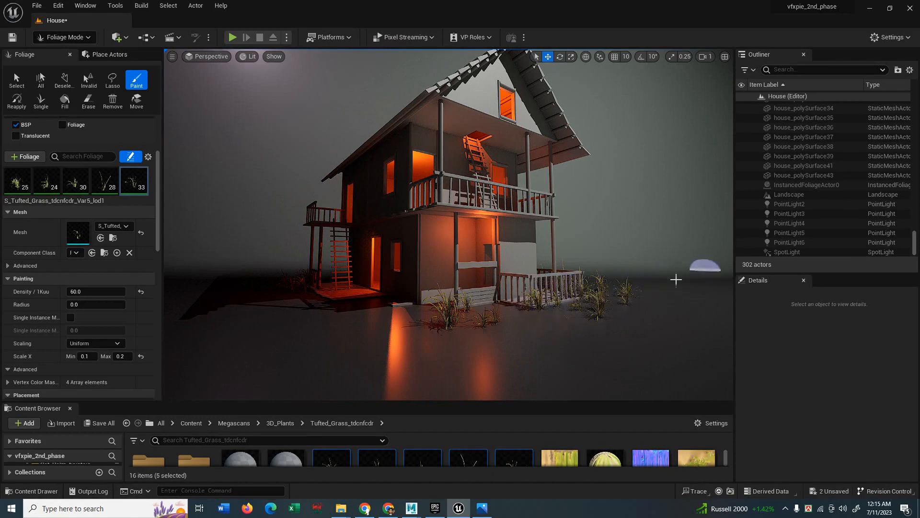
{"action": "left_click", "coordinate": [314, 302]}
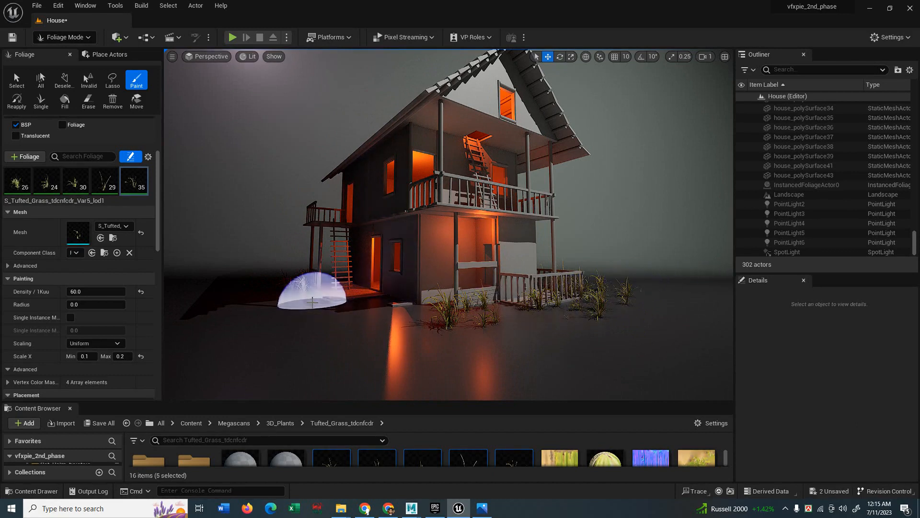
{"action": "mouse_move", "coordinate": [305, 301]}
{"action": "left_mouse_down"}
{"action": "mouse_move", "coordinate": [405, 315]}
{"action": "mouse_move", "coordinate": [390, 314]}
{"action": "left_mouse_up"}
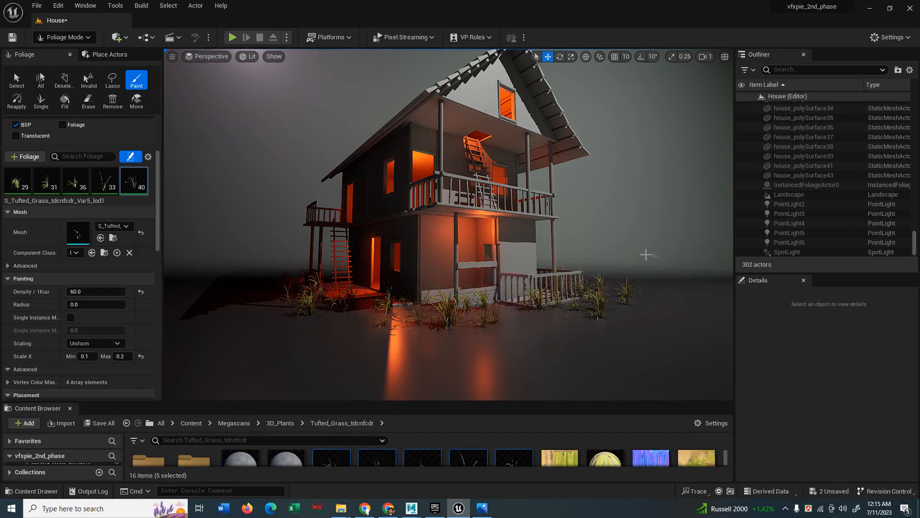
{"action": "right_click_drag", "start_coordinate": [641, 290], "coordinate": [673, 277]}
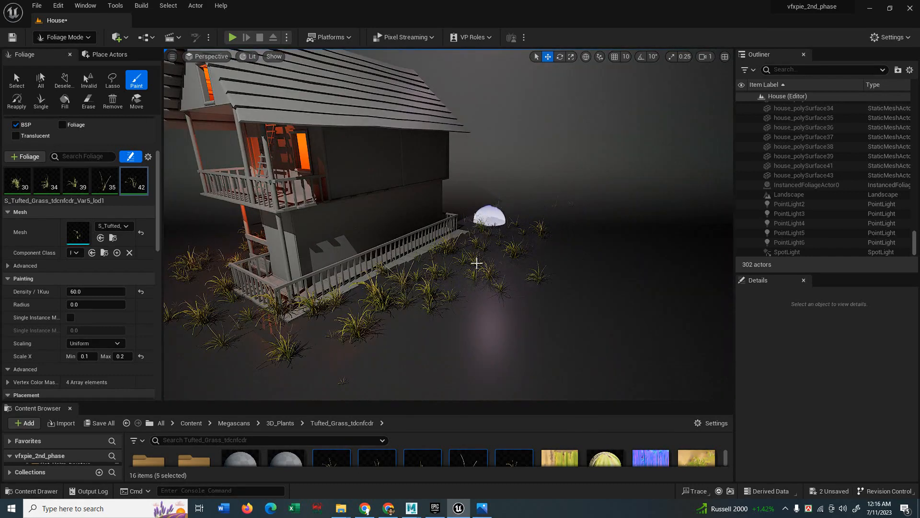
{"action": "mouse_move", "coordinate": [477, 263]}
{"action": "left_mouse_down"}
{"action": "mouse_move", "coordinate": [370, 314]}
{"action": "mouse_move", "coordinate": [353, 304]}
{"action": "left_mouse_up"}
Raise the first variant's density to 590 and paint grass right of the porch, undoing one stroke.
{"action": "left_click", "coordinate": [17, 181]}
{"action": "left_click_drag", "start_coordinate": [85, 291], "coordinate": [113, 292]}
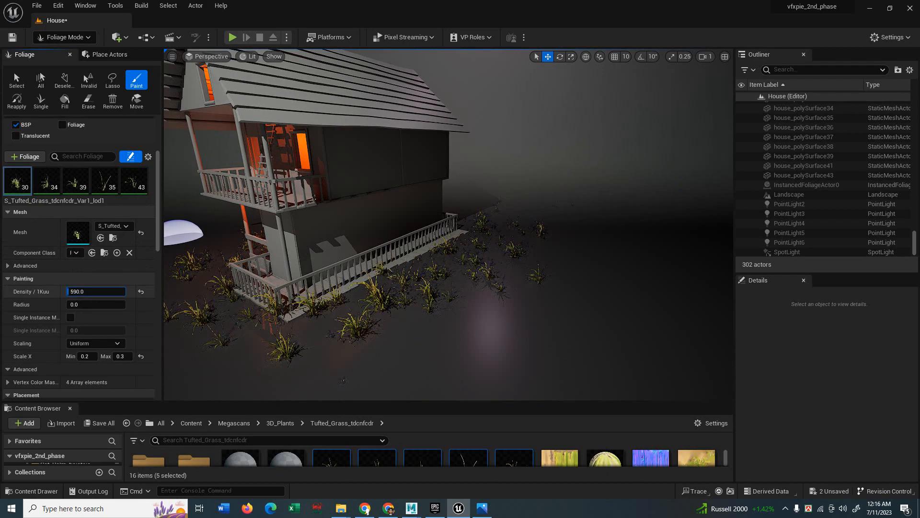
{"action": "mouse_move", "coordinate": [228, 299]}
{"action": "left_mouse_down"}
{"action": "mouse_move", "coordinate": [328, 308]}
{"action": "mouse_move", "coordinate": [462, 281]}
{"action": "mouse_move", "coordinate": [421, 319]}
{"action": "mouse_move", "coordinate": [529, 268]}
{"action": "mouse_move", "coordinate": [445, 276]}
{"action": "mouse_move", "coordinate": [350, 303]}
{"action": "mouse_move", "coordinate": [374, 287]}
{"action": "left_mouse_up"}
{"action": "mouse_move", "coordinate": [321, 317]}
{"action": "left_mouse_down"}
{"action": "mouse_move", "coordinate": [376, 290]}
{"action": "mouse_move", "coordinate": [308, 311]}
{"action": "mouse_move", "coordinate": [382, 273]}
{"action": "left_mouse_up"}
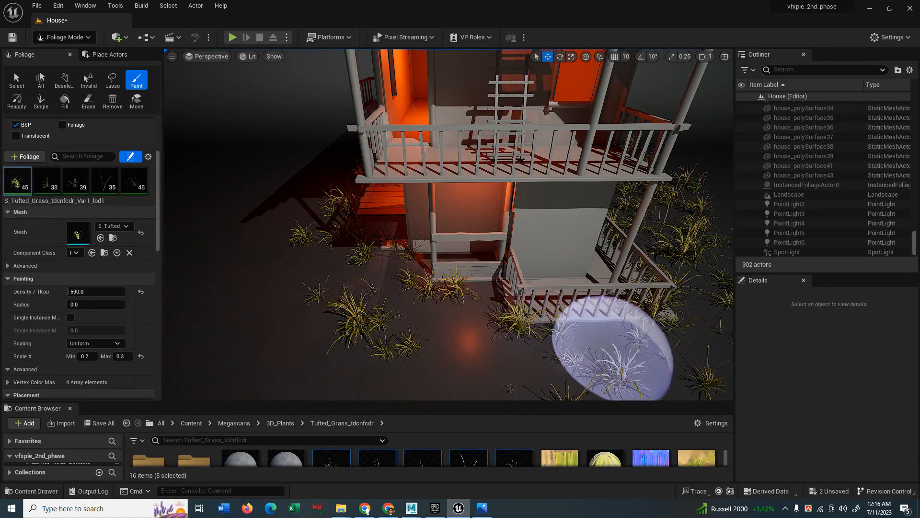
{"action": "right_click_drag", "start_coordinate": [552, 331], "coordinate": [550, 322]}
{"action": "left_click_drag", "start_coordinate": [550, 321], "coordinate": [431, 336]}
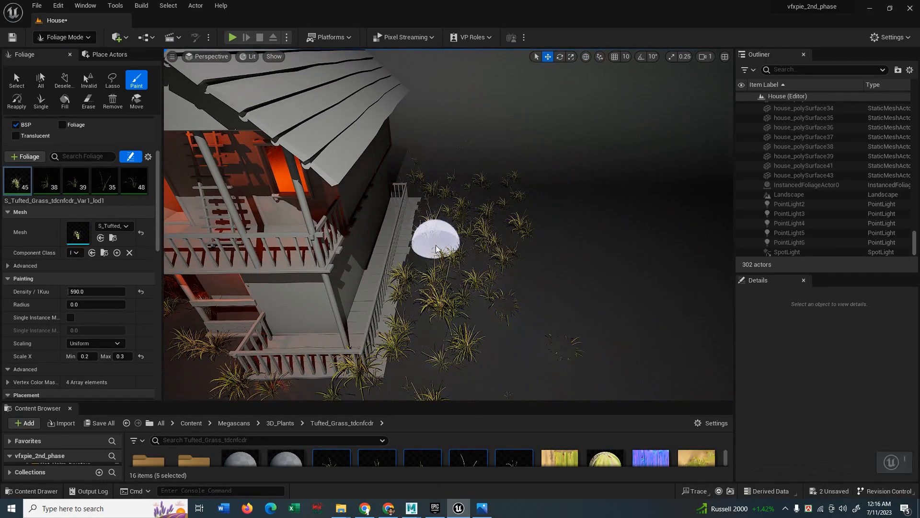
{"action": "key", "text": "ctrl+z"}
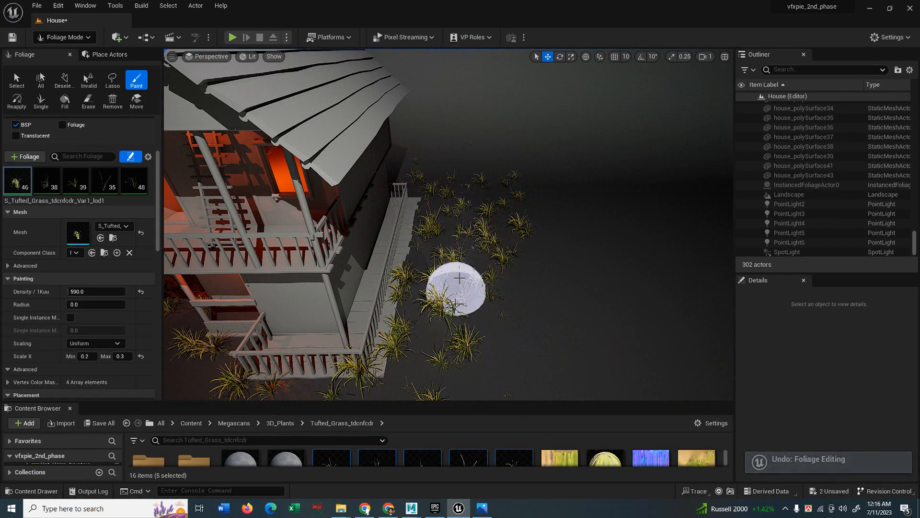
Fill the ground beside the house with more grass clumps.
{"action": "right_click_drag", "start_coordinate": [459, 278], "coordinate": [460, 278]}
{"action": "left_click_drag", "start_coordinate": [460, 278], "coordinate": [465, 243]}
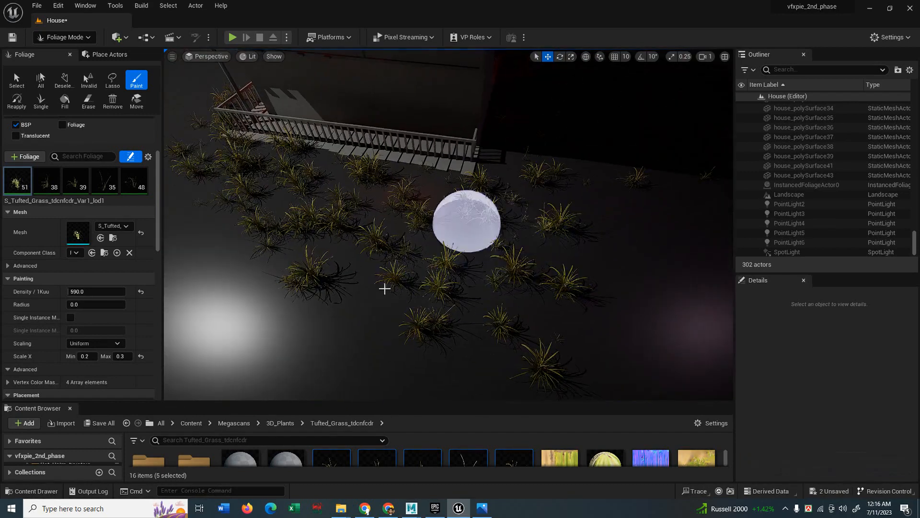
{"action": "mouse_move", "coordinate": [384, 289]}
{"action": "left_mouse_down"}
{"action": "mouse_move", "coordinate": [419, 271]}
{"action": "mouse_move", "coordinate": [497, 321]}
{"action": "left_mouse_up"}
{"action": "right_click_drag", "start_coordinate": [563, 239], "coordinate": [563, 238]}
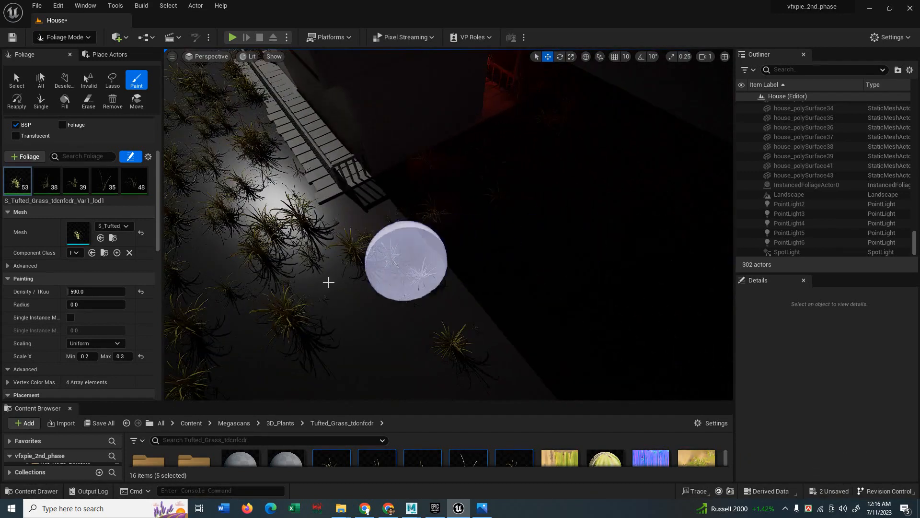
{"action": "mouse_move", "coordinate": [328, 282]}
{"action": "left_mouse_down"}
{"action": "mouse_move", "coordinate": [516, 236]}
{"action": "mouse_move", "coordinate": [446, 193]}
{"action": "mouse_move", "coordinate": [342, 261]}
{"action": "mouse_move", "coordinate": [431, 187]}
{"action": "mouse_move", "coordinate": [530, 135]}
{"action": "mouse_move", "coordinate": [417, 296]}
{"action": "mouse_move", "coordinate": [459, 288]}
{"action": "mouse_move", "coordinate": [465, 274]}
{"action": "left_mouse_up"}
Paint grass tufts over the dark ground on the house's far side.
{"action": "mouse_move", "coordinate": [464, 274]}
{"action": "right_mouse_down"}
{"action": "mouse_move", "coordinate": [438, 278]}
{"action": "mouse_move", "coordinate": [455, 266]}
{"action": "mouse_move", "coordinate": [431, 256]}
{"action": "right_mouse_up"}
{"action": "scroll", "coordinate": [433, 268], "scroll_direction": "down", "scroll_amount": 3}
{"action": "mouse_move", "coordinate": [507, 263]}
{"action": "left_mouse_down"}
{"action": "mouse_move", "coordinate": [425, 277]}
{"action": "mouse_move", "coordinate": [619, 261]}
{"action": "left_mouse_up"}
{"action": "mouse_move", "coordinate": [622, 261]}
{"action": "right_mouse_down"}
{"action": "mouse_move", "coordinate": [645, 261]}
{"action": "mouse_move", "coordinate": [464, 279]}
{"action": "right_mouse_up"}
{"action": "left_click_drag", "start_coordinate": [587, 274], "coordinate": [522, 259]}
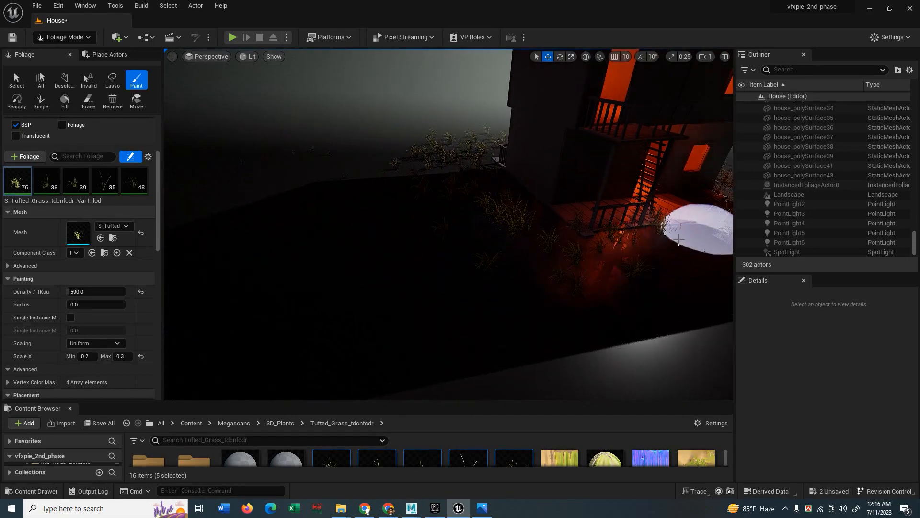
{"action": "mouse_move", "coordinate": [679, 239]}
{"action": "left_mouse_down"}
{"action": "mouse_move", "coordinate": [569, 278]}
{"action": "mouse_move", "coordinate": [599, 263]}
{"action": "left_mouse_up"}
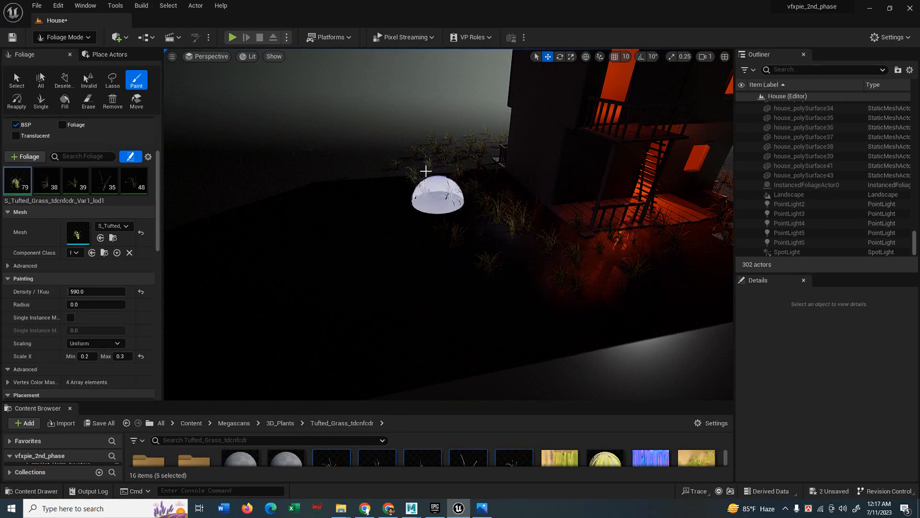
{"action": "left_click_drag", "start_coordinate": [425, 171], "coordinate": [434, 225]}
{"action": "mouse_move", "coordinate": [476, 234]}
{"action": "right_mouse_down"}
{"action": "mouse_move", "coordinate": [515, 264]}
{"action": "mouse_move", "coordinate": [542, 256]}
{"action": "mouse_move", "coordinate": [431, 239]}
{"action": "mouse_move", "coordinate": [503, 226]}
{"action": "mouse_move", "coordinate": [478, 204]}
{"action": "mouse_move", "coordinate": [480, 165]}
{"action": "mouse_move", "coordinate": [485, 214]}
{"action": "right_mouse_up"}
{"action": "left_click", "coordinate": [82, 40]}
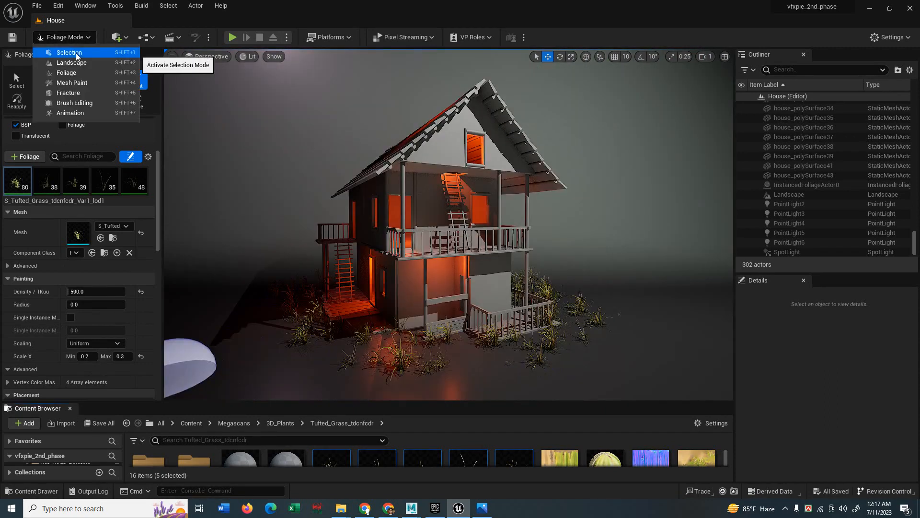
Switch to Selection Mode and browse the Content Browser to 3D_Plants > Dragon_Tree_siumT.
{"action": "left_click", "coordinate": [77, 54]}
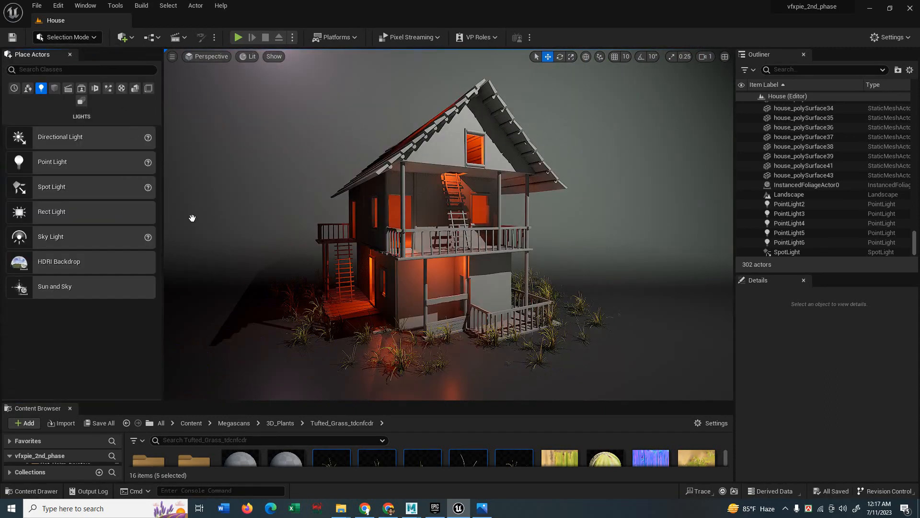
{"action": "left_click_drag", "start_coordinate": [198, 401], "coordinate": [201, 343]}
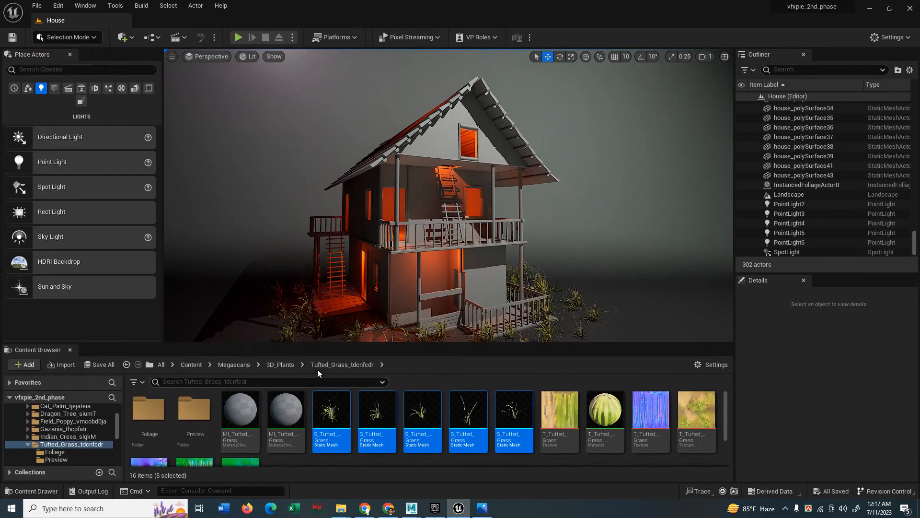
{"action": "left_click", "coordinate": [280, 364]}
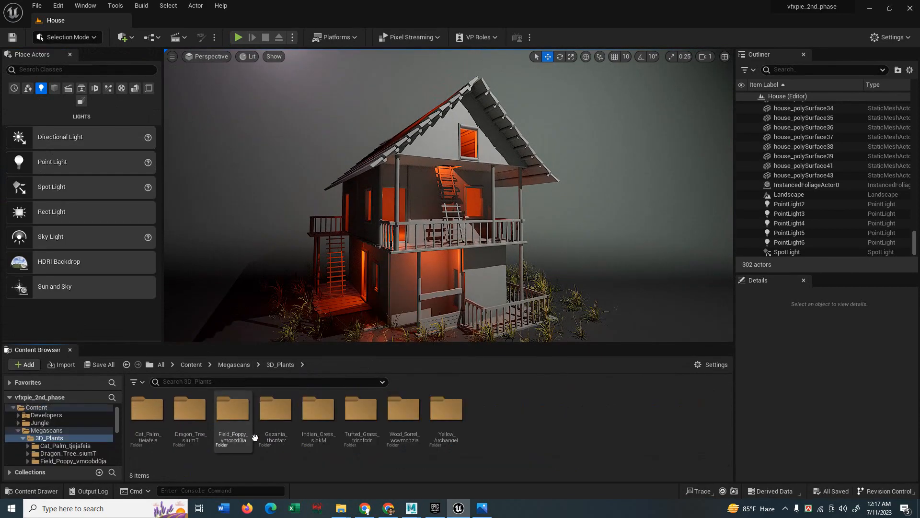
{"action": "left_click", "coordinate": [237, 364]}
{"action": "double_click", "coordinate": [147, 408]}
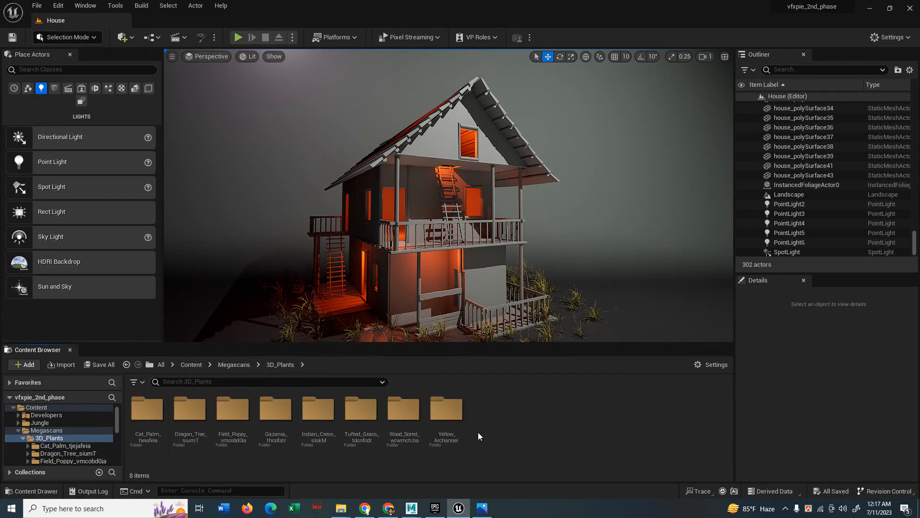
{"action": "double_click", "coordinate": [190, 408]}
Preview a dragon tree mesh, then open another Dragon_Tree_siumT variant.
{"action": "scroll", "coordinate": [355, 442], "scroll_direction": "down", "scroll_amount": 1}
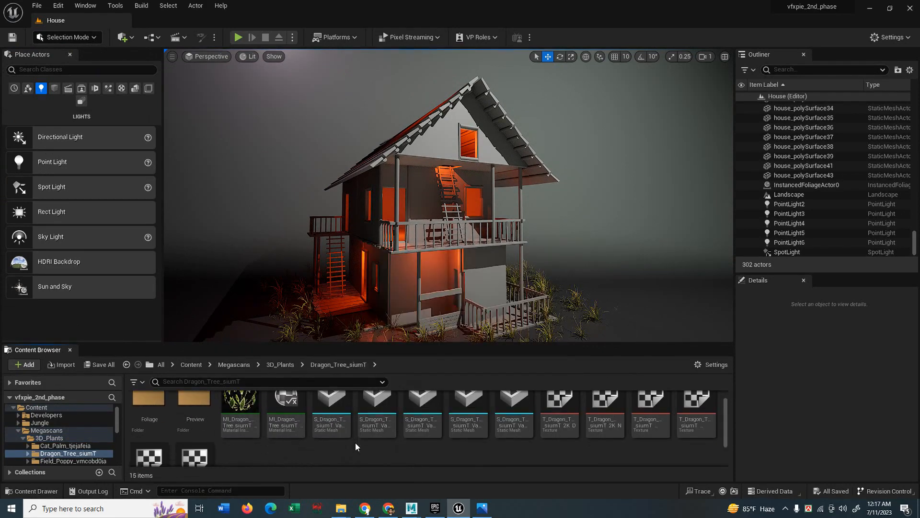
{"action": "double_click", "coordinate": [517, 408]}
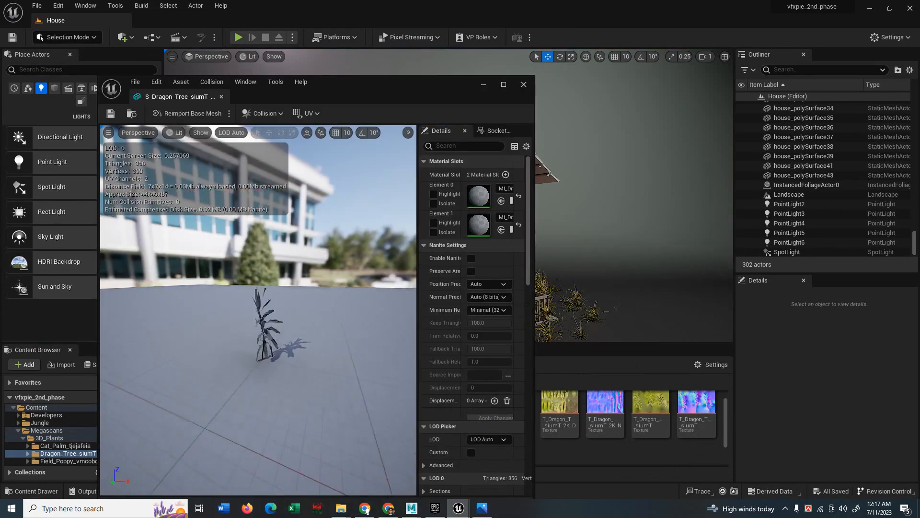
{"action": "left_click_drag", "start_coordinate": [259, 312], "coordinate": [259, 268]}
{"action": "left_click", "coordinate": [524, 84]}
{"action": "double_click", "coordinate": [469, 409]}
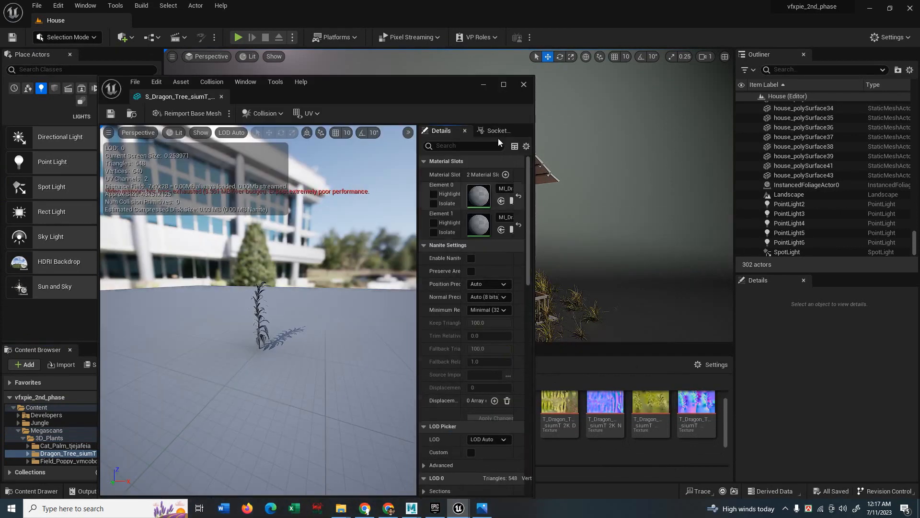
Close the mesh preview and browse to Content > Jungle > tree1.
{"action": "left_click", "coordinate": [524, 85]}
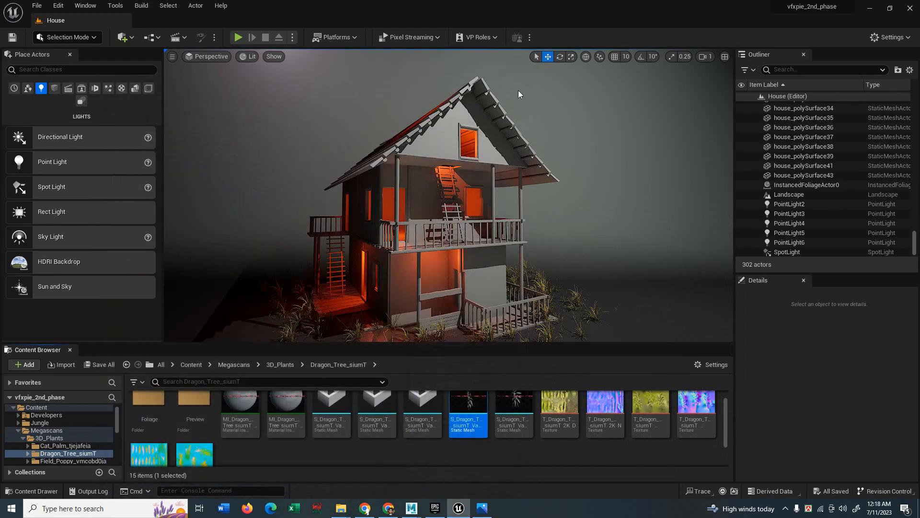
{"action": "left_click", "coordinate": [288, 366]}
{"action": "left_click", "coordinate": [189, 365]}
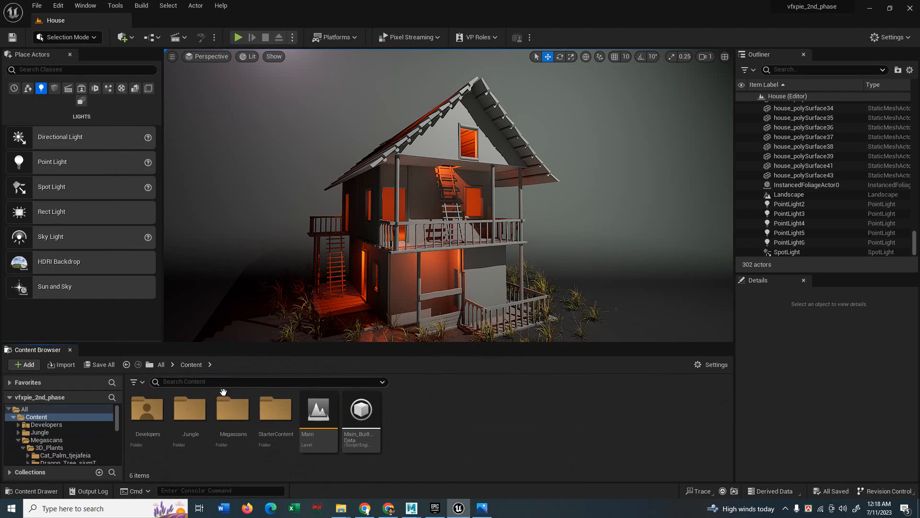
{"action": "double_click", "coordinate": [190, 409]}
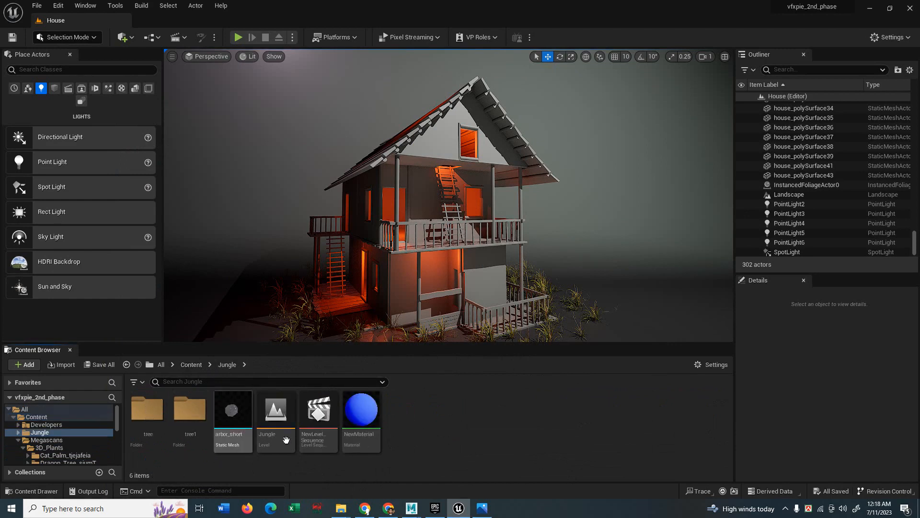
{"action": "double_click", "coordinate": [189, 411]}
{"action": "scroll", "coordinate": [472, 422], "scroll_direction": "down", "scroll_amount": 2}
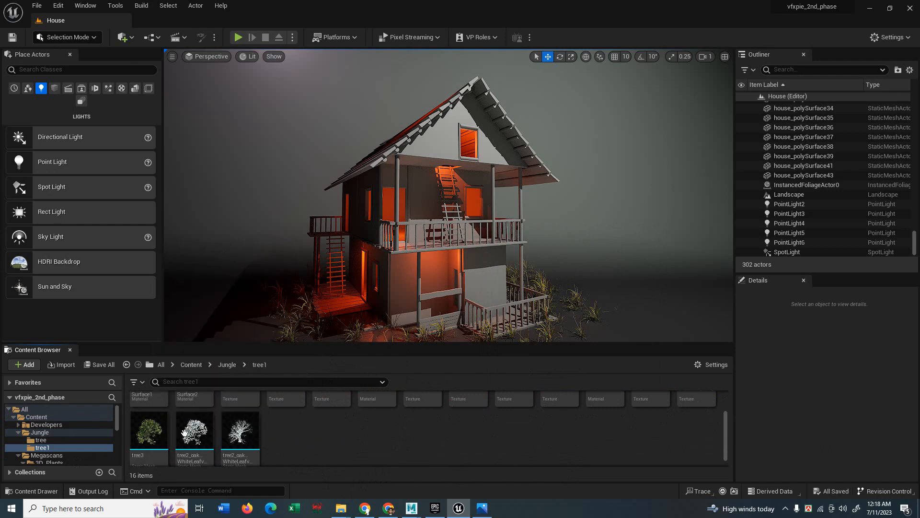
Preview the tree3 mesh up close, then return to the tree1 folder.
{"action": "left_click", "coordinate": [150, 432]}
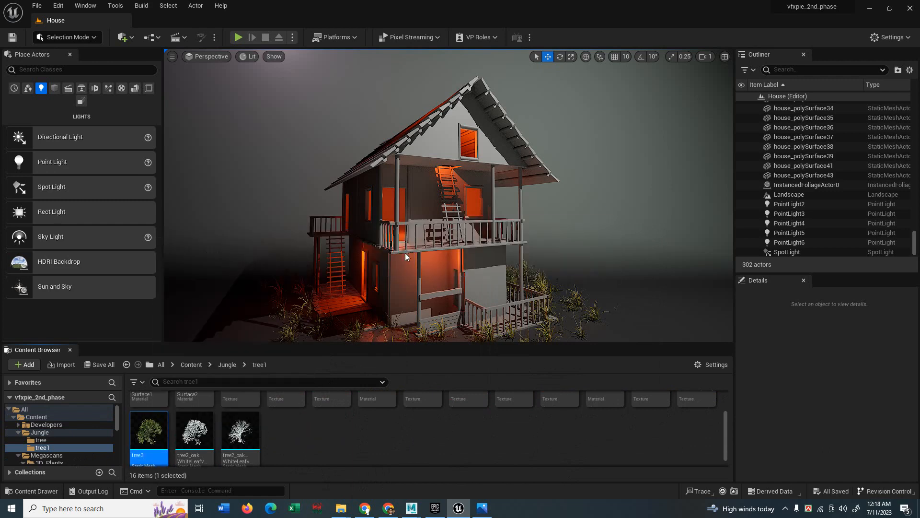
{"action": "double_click", "coordinate": [148, 431]}
{"action": "right_click_drag", "start_coordinate": [331, 355], "coordinate": [340, 300]}
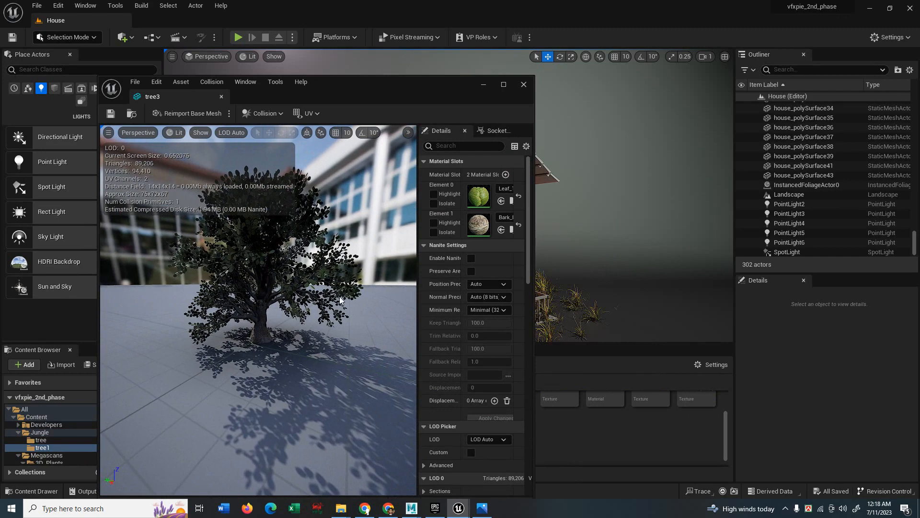
{"action": "left_click", "coordinate": [524, 84]}
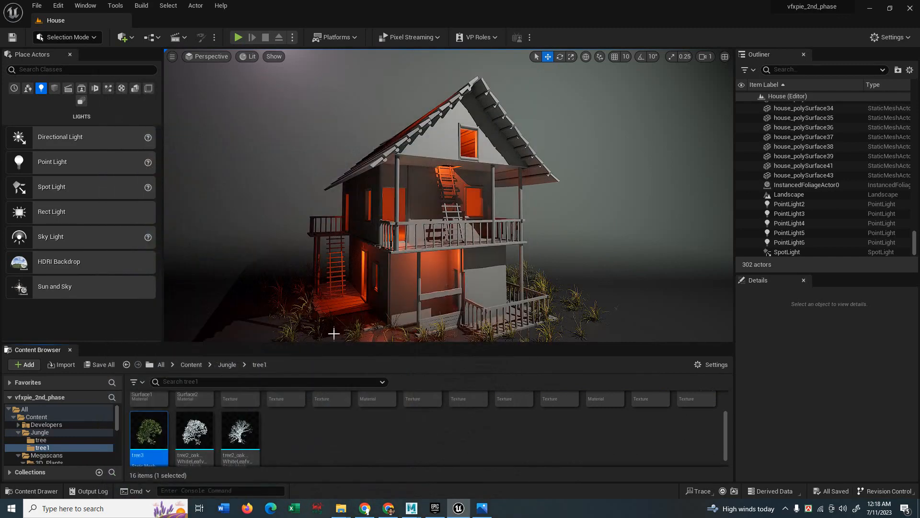
{"action": "left_click", "coordinate": [226, 364]}
{"action": "double_click", "coordinate": [149, 431]}
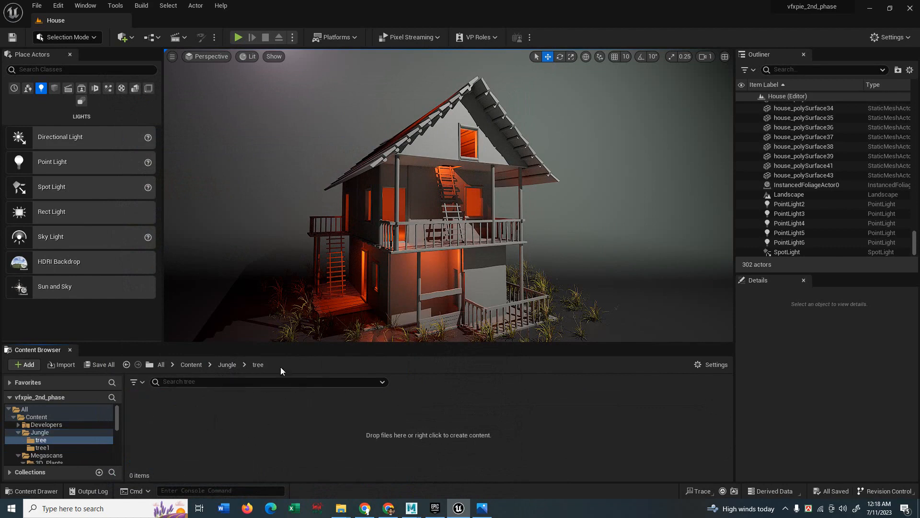
{"action": "left_click", "coordinate": [227, 364]}
{"action": "double_click", "coordinate": [184, 429]}
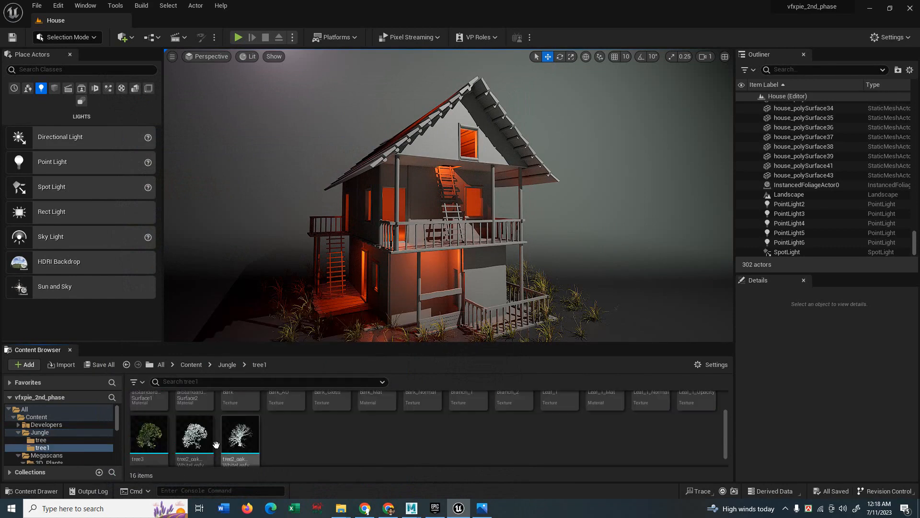
Place tree3 right of the house, frame it with F and enlarge it slightly.
{"action": "left_click", "coordinate": [149, 434]}
{"action": "left_click_drag", "start_coordinate": [155, 434], "coordinate": [553, 300]}
{"action": "right_click_drag", "start_coordinate": [552, 298], "coordinate": [466, 281]}
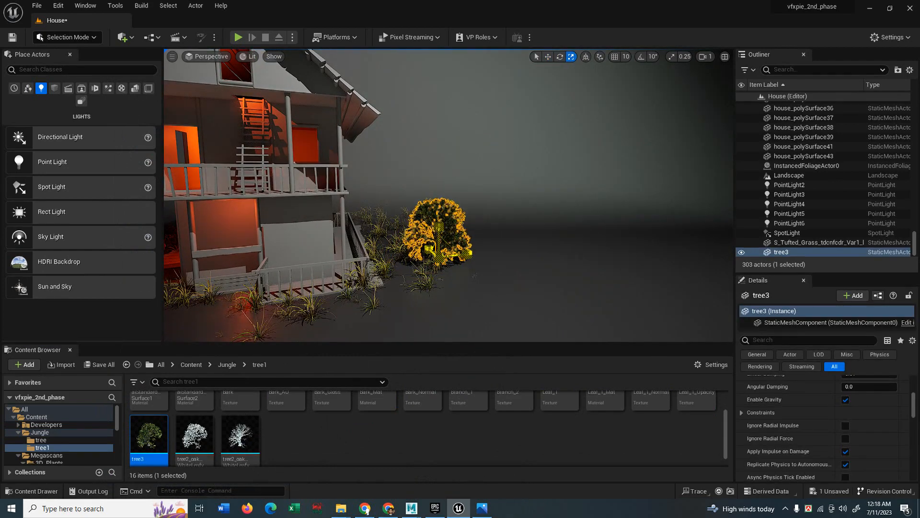
{"action": "key", "text": "f"}
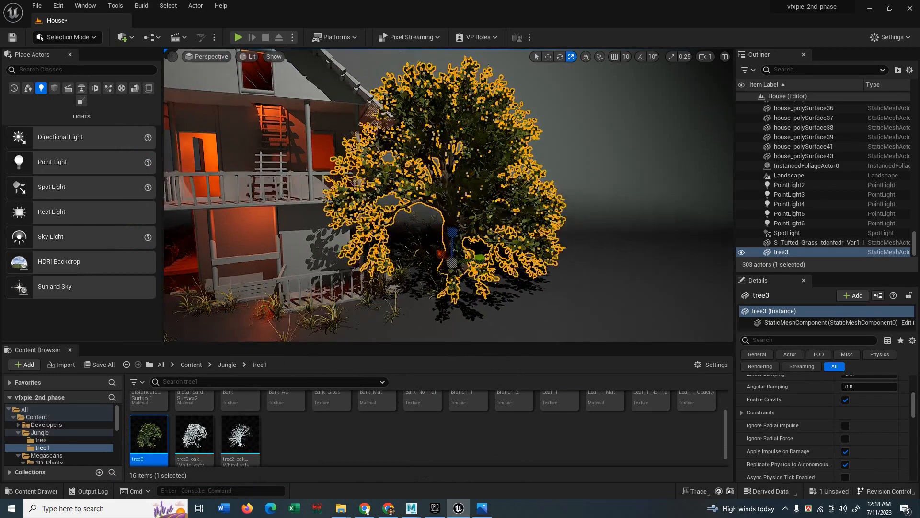
{"action": "right_click_drag", "start_coordinate": [464, 286], "coordinate": [408, 269]}
{"action": "left_click_drag", "start_coordinate": [541, 283], "coordinate": [530, 260]}
{"action": "left_click", "coordinate": [609, 178]}
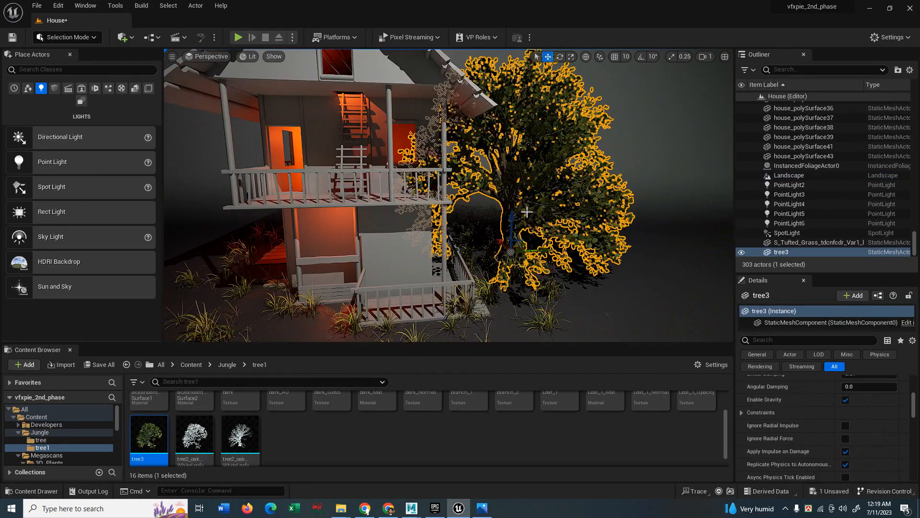
Rotate tree3 about its vertical axis and nudge it slightly to the right.
{"action": "key", "text": "e"}
{"action": "left_click_drag", "start_coordinate": [494, 270], "coordinate": [573, 270]}
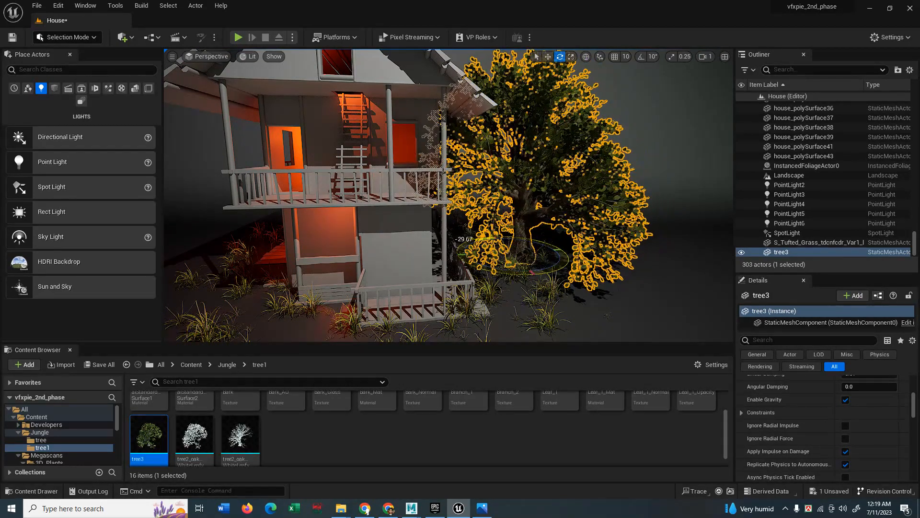
{"action": "left_click", "coordinate": [597, 211]}
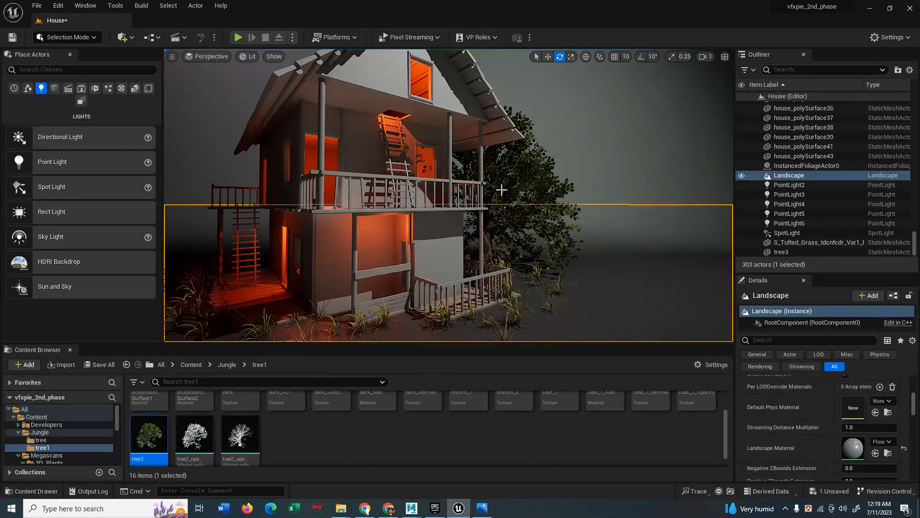
{"action": "left_click", "coordinate": [507, 194]}
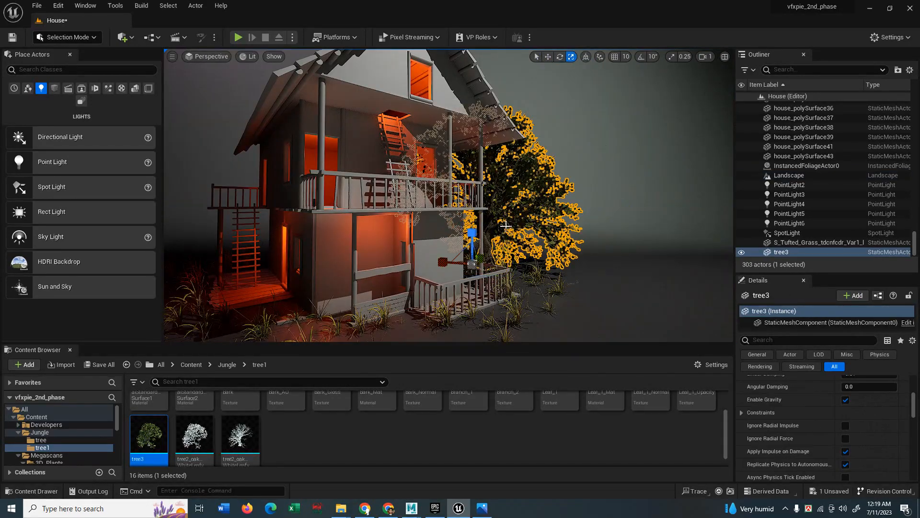
{"action": "key", "text": "w"}
{"action": "left_click_drag", "start_coordinate": [493, 260], "coordinate": [499, 259]}
{"action": "key", "text": "Escape"}
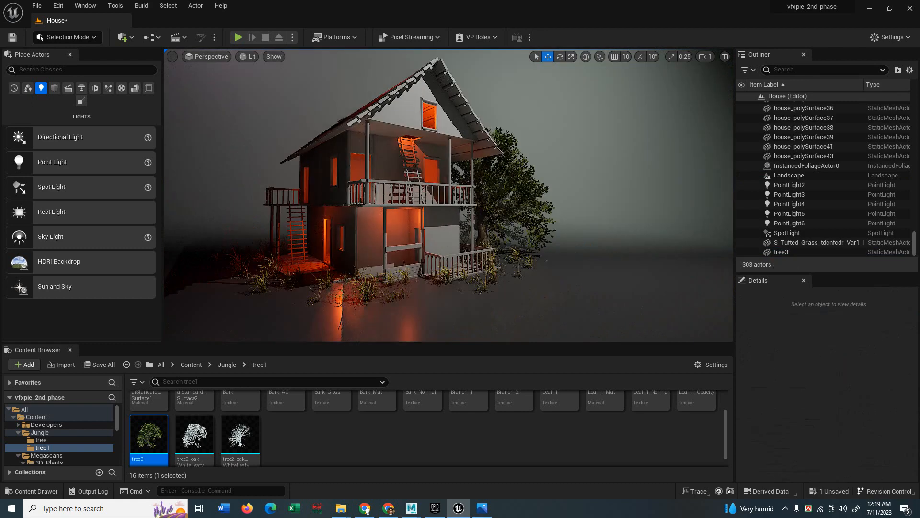
{"action": "right_click_drag", "start_coordinate": [543, 216], "coordinate": [529, 219]}
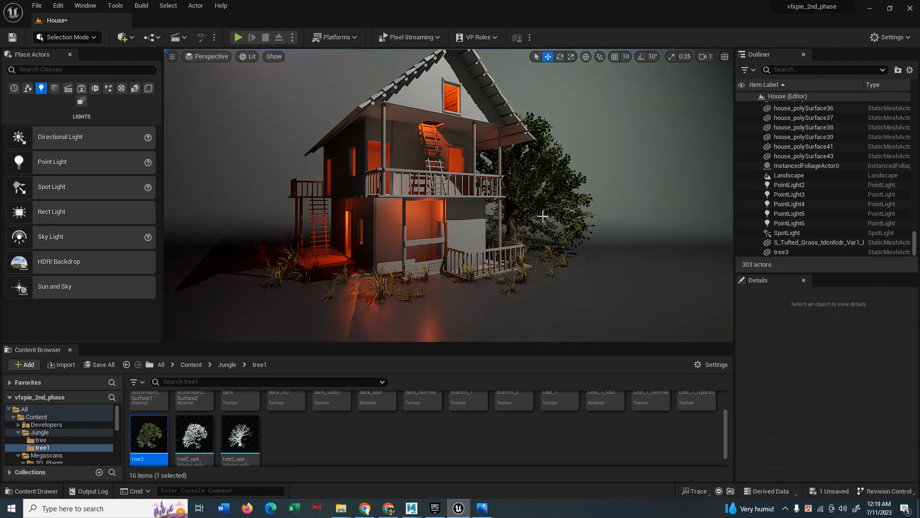
{"action": "left_click", "coordinate": [515, 209]}
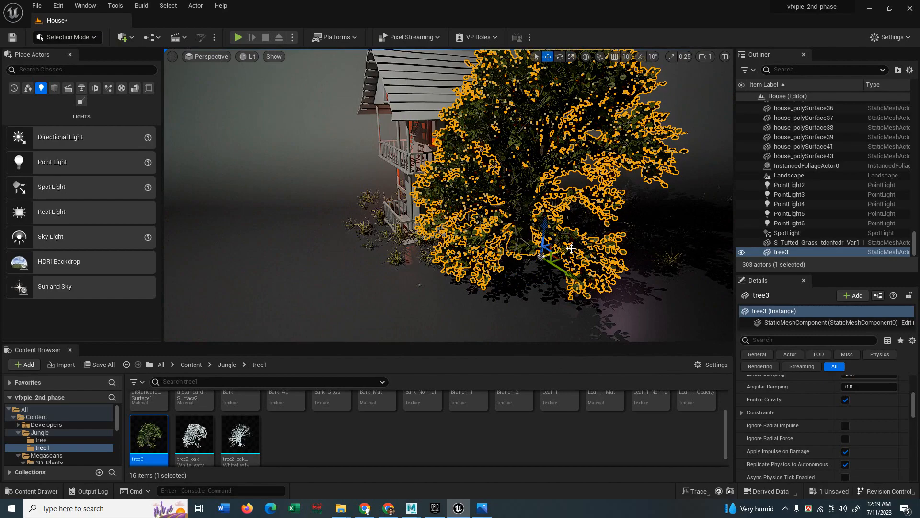
Duplicate the tree as tree4, pull the copy forward and shrink it.
{"action": "left_click_drag", "start_coordinate": [540, 256], "coordinate": [473, 289], "text": "alt"}
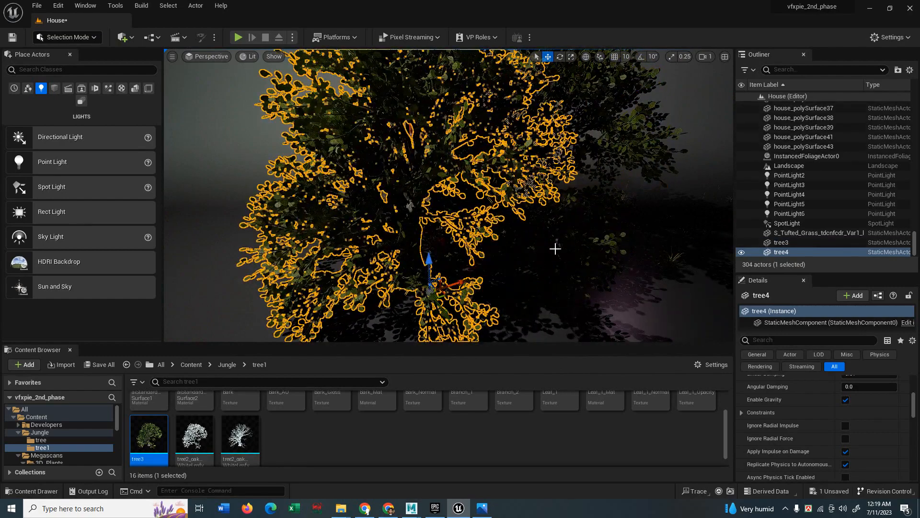
{"action": "right_click_drag", "start_coordinate": [555, 249], "coordinate": [598, 230]}
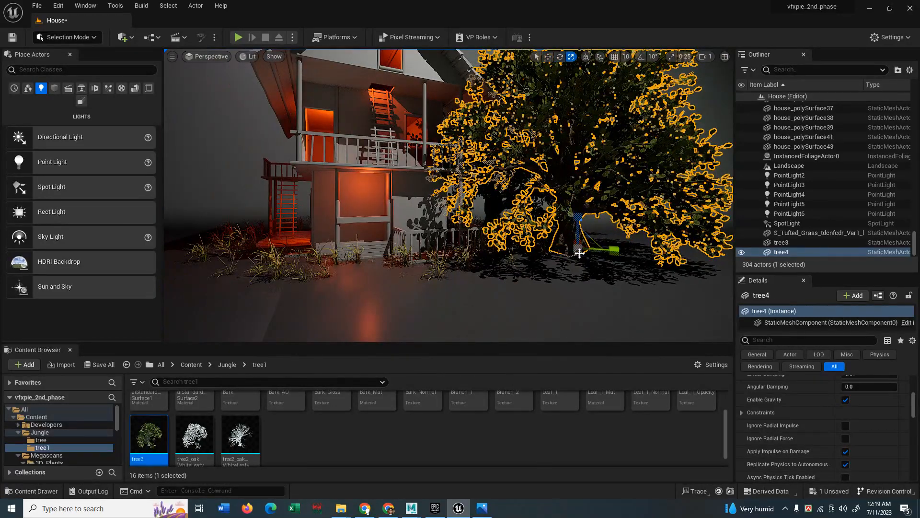
{"action": "left_click_drag", "start_coordinate": [578, 251], "coordinate": [548, 266]}
{"action": "left_click", "coordinate": [647, 209]}
{"action": "right_click_drag", "start_coordinate": [647, 209], "coordinate": [579, 226]}
{"action": "left_click", "coordinate": [546, 230]}
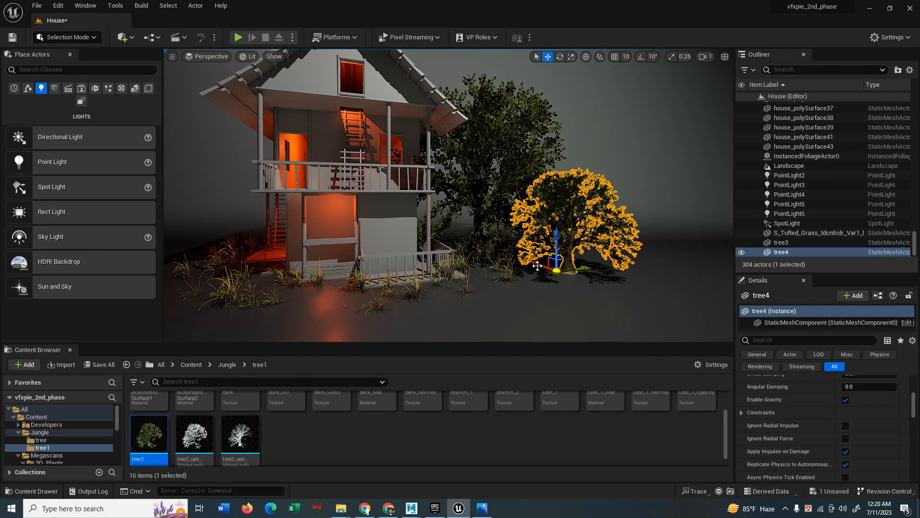
{"action": "left_click", "coordinate": [671, 258]}
{"action": "right_click_drag", "start_coordinate": [671, 259], "coordinate": [577, 201]}
{"action": "left_click", "coordinate": [587, 213]}
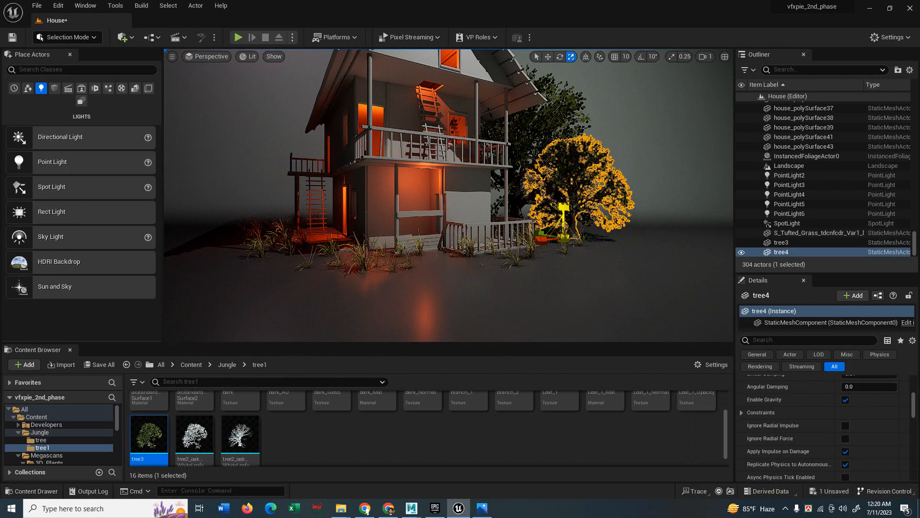
{"action": "left_click", "coordinate": [661, 179]}
Rotate tree4, then shift tree3 and tree4 left toward the house.
{"action": "key", "text": "w"}
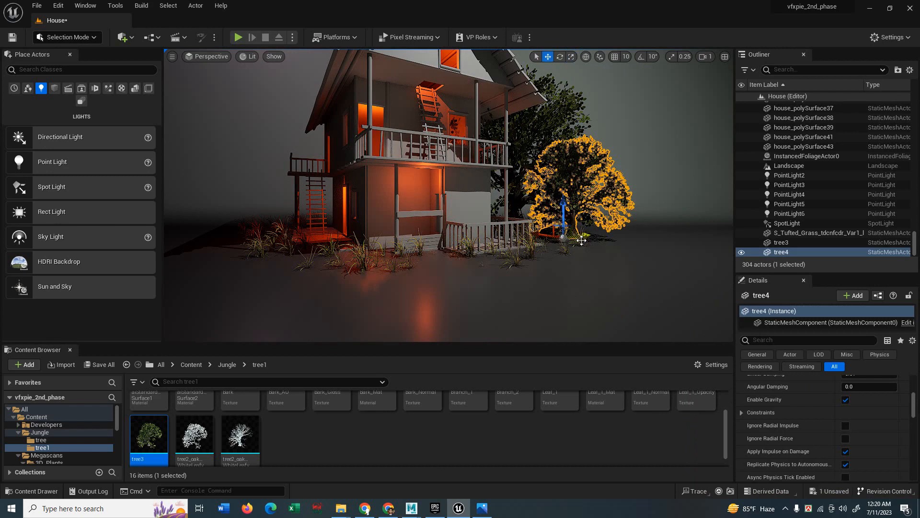
{"action": "key", "text": "e"}
{"action": "left_click_drag", "start_coordinate": [576, 248], "coordinate": [611, 216]}
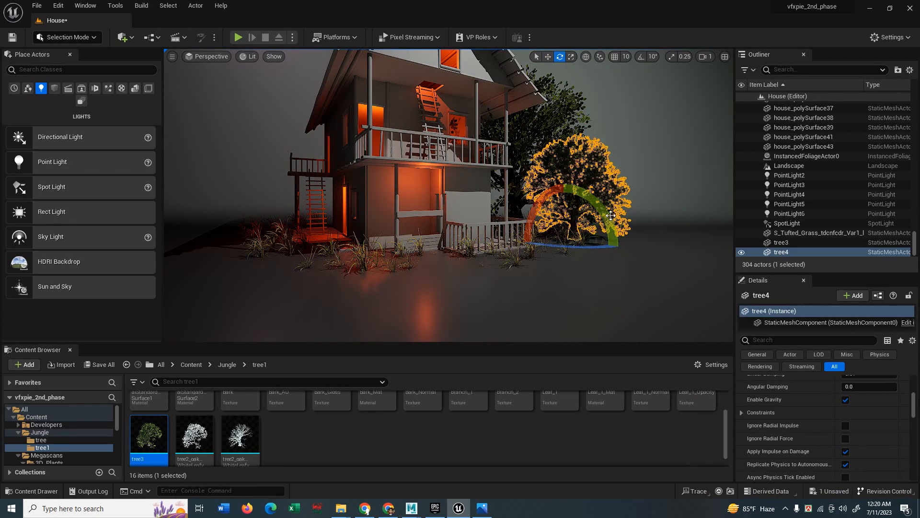
{"action": "left_click", "coordinate": [651, 188]}
{"action": "key", "text": "w"}
{"action": "left_click", "coordinate": [534, 203]}
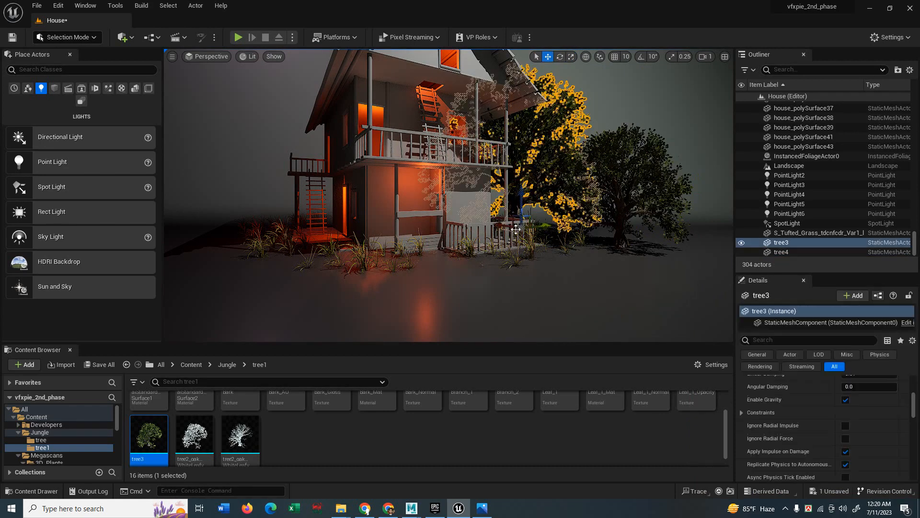
{"action": "middle_click_drag", "start_coordinate": [533, 203], "coordinate": [509, 216]}
{"action": "left_click_drag", "start_coordinate": [490, 233], "coordinate": [471, 232]}
{"action": "left_click", "coordinate": [587, 193]}
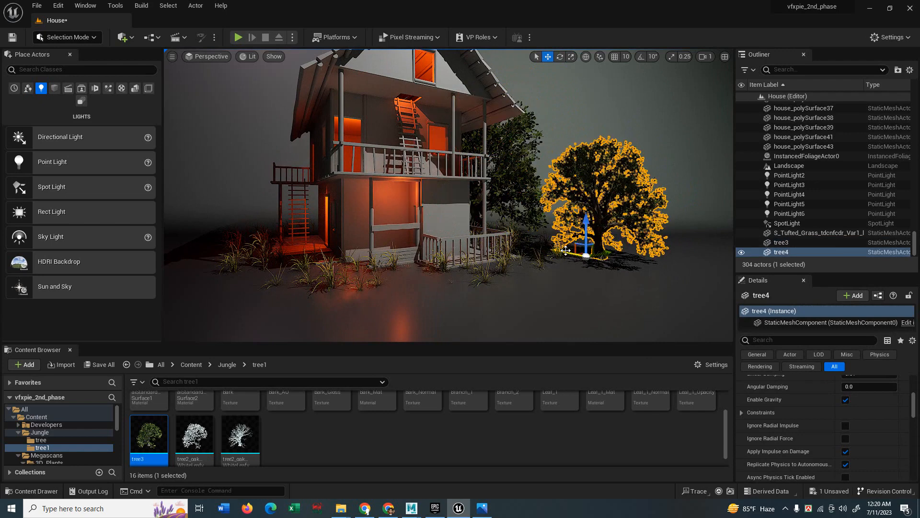
{"action": "left_click_drag", "start_coordinate": [565, 250], "coordinate": [531, 245]}
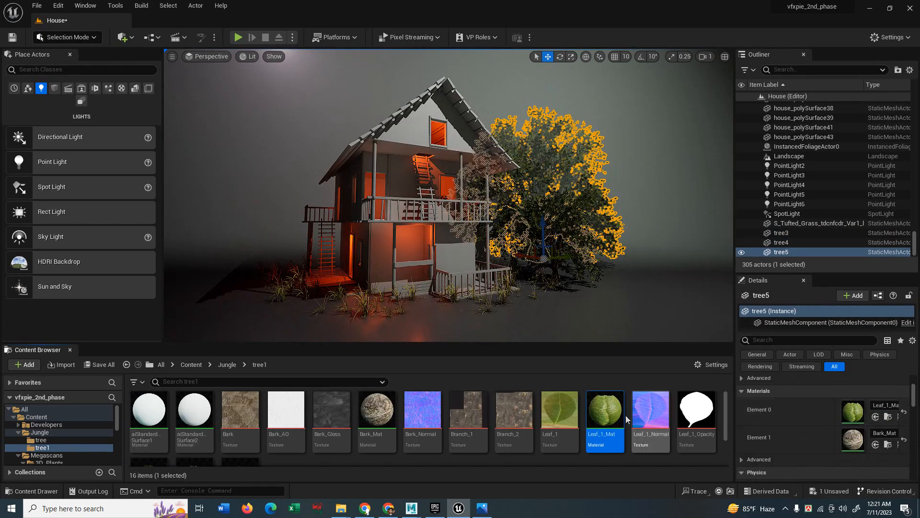
Open Leaf_1_Mat in a maximized material editor with all texture nodes in view.
{"action": "left_click", "coordinate": [604, 413]}
{"action": "double_click", "coordinate": [615, 413]}
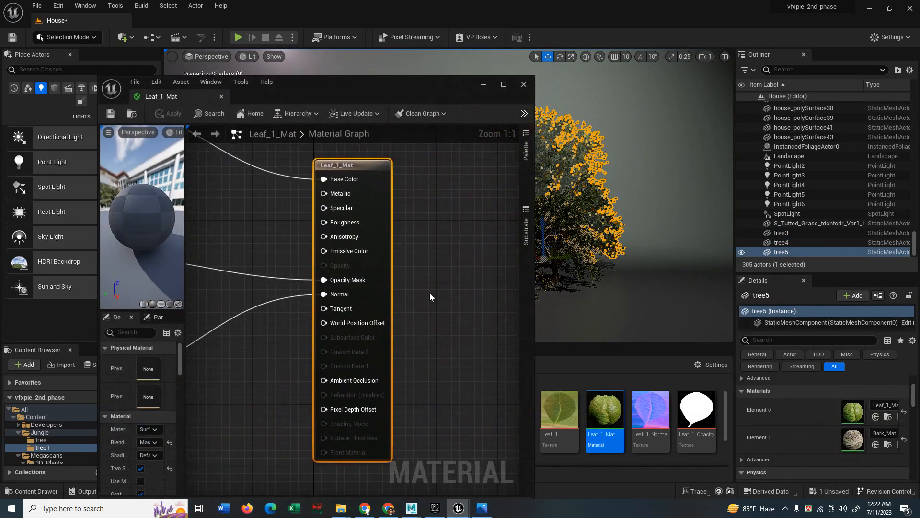
{"action": "left_click", "coordinate": [503, 84]}
{"action": "scroll", "coordinate": [511, 211], "scroll_direction": "down", "scroll_amount": 3}
{"action": "right_click_drag", "start_coordinate": [509, 211], "coordinate": [685, 248]}
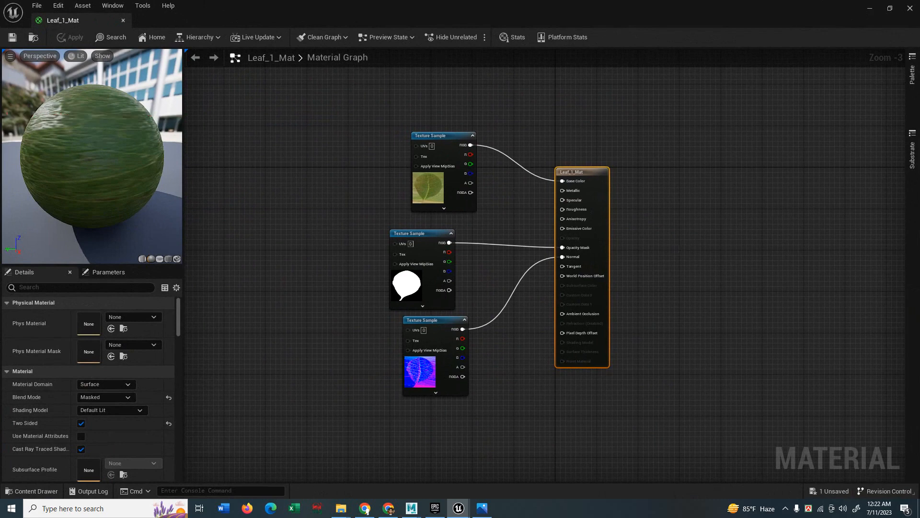
{"action": "scroll", "coordinate": [513, 190], "scroll_direction": "up", "scroll_amount": 1}
{"action": "right_click_drag", "start_coordinate": [513, 190], "coordinate": [515, 235]}
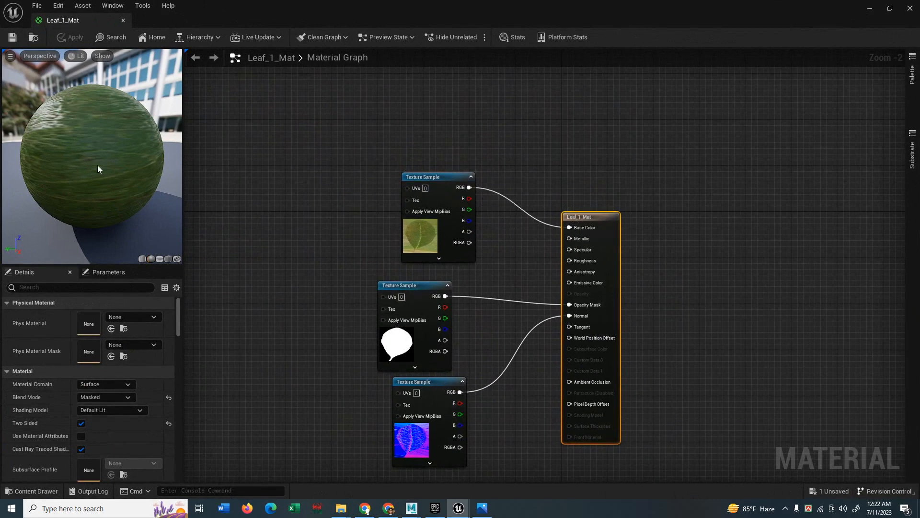
Inspect the preview sphere's mask and move the leaf colour texture node up-left.
{"action": "left_click_drag", "start_coordinate": [98, 169], "coordinate": [39, 153]}
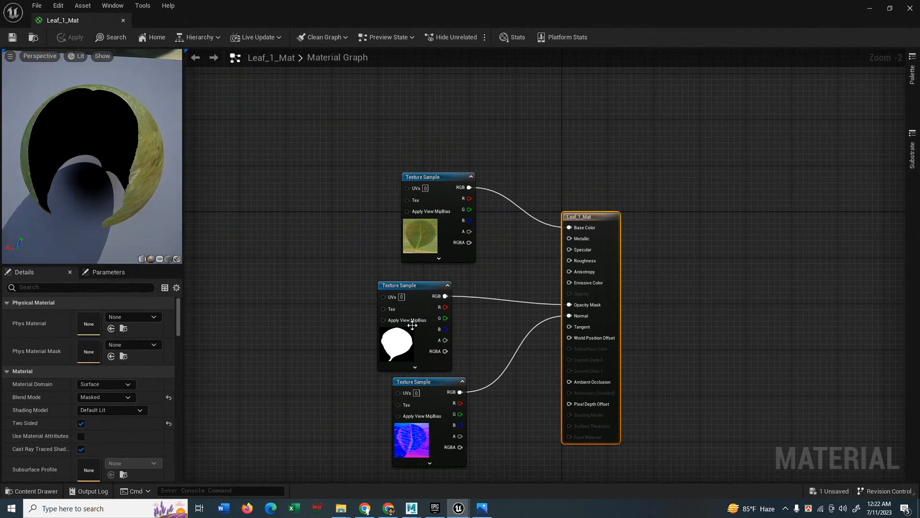
{"action": "right_click_drag", "start_coordinate": [475, 324], "coordinate": [480, 291]}
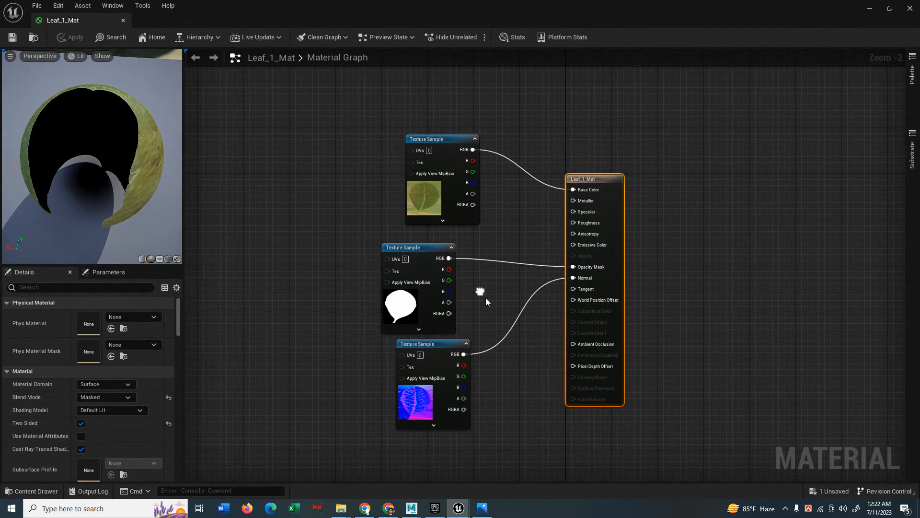
{"action": "left_click_drag", "start_coordinate": [431, 139], "coordinate": [351, 93]}
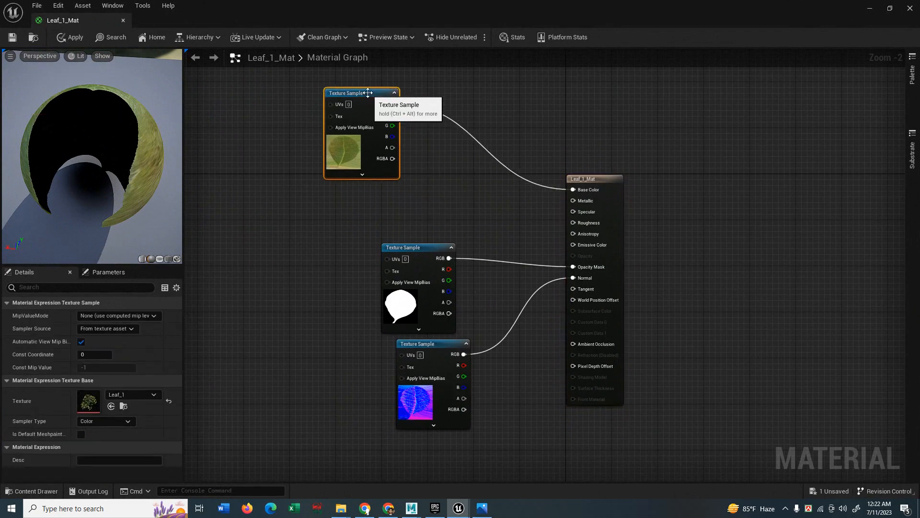
Add a Multiply node and a Constant3Vector set to red (0.901, 0.0422, 0.0422).
{"action": "key", "text": "m"}
{"action": "left_click", "coordinate": [497, 108]}
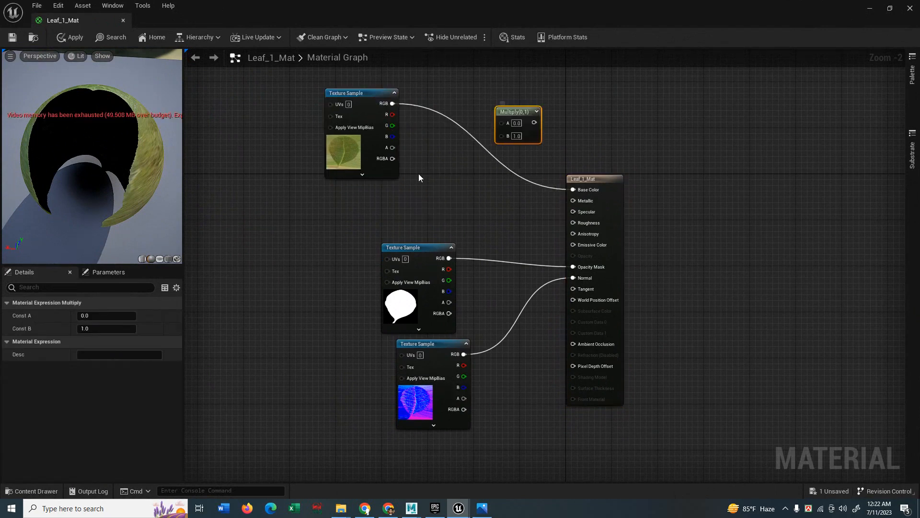
{"action": "key", "text": "3"}
{"action": "left_click", "coordinate": [433, 173]}
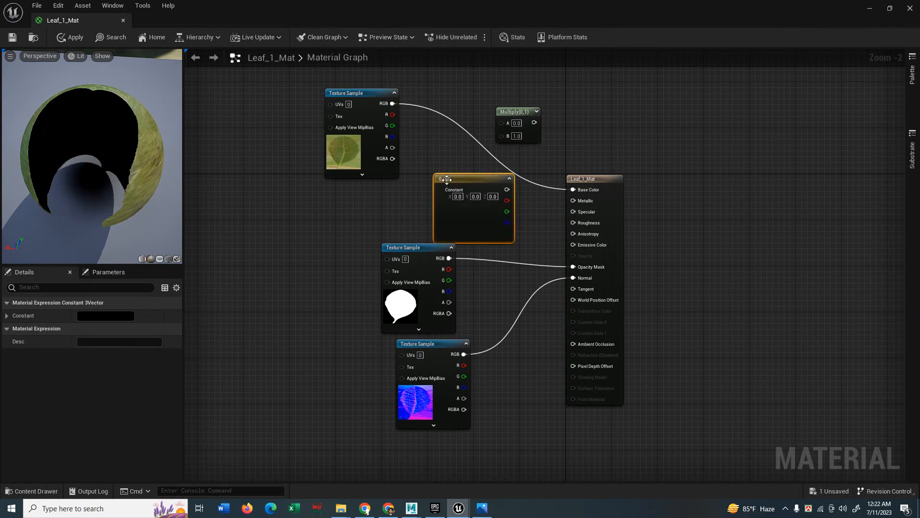
{"action": "double_click", "coordinate": [452, 221]}
{"action": "left_click_drag", "start_coordinate": [600, 319], "coordinate": [587, 275]}
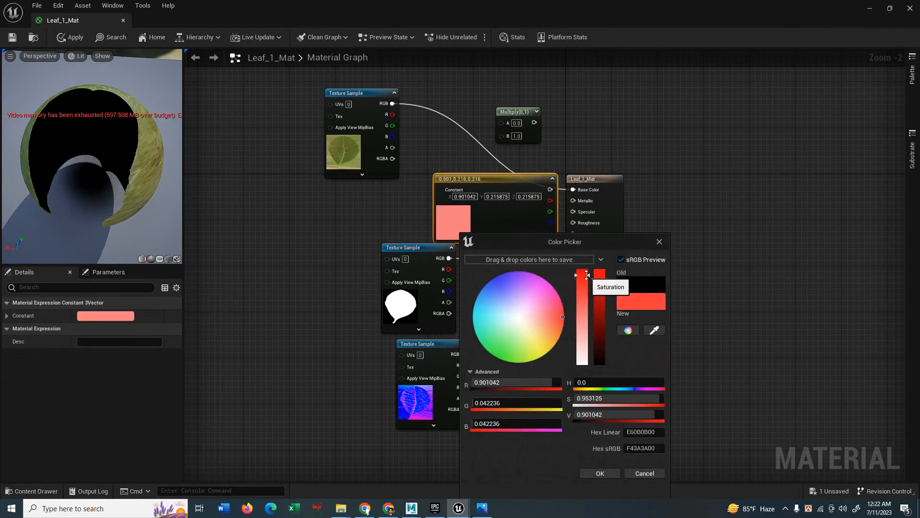
{"action": "left_click", "coordinate": [600, 473]}
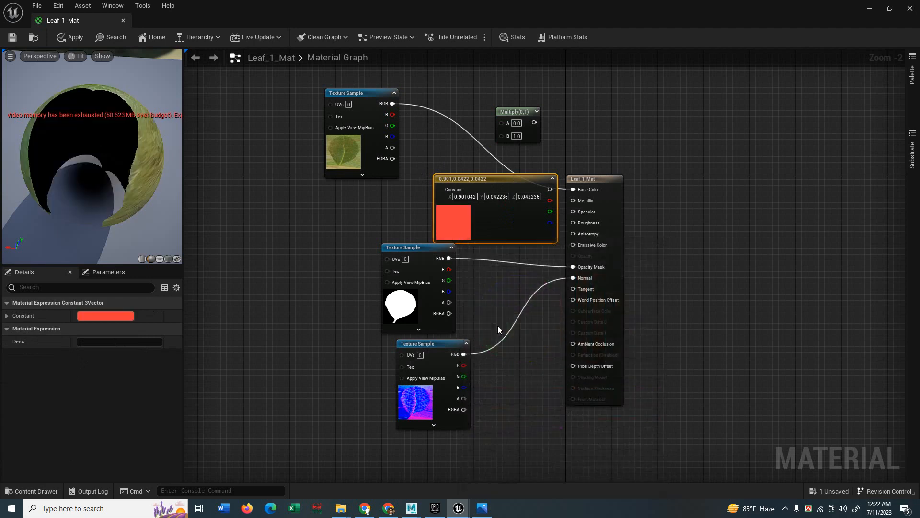
Rearrange the nodes and multiply the leaf texture RGB by the red constant.
{"action": "left_click_drag", "start_coordinate": [406, 253], "coordinate": [269, 341]}
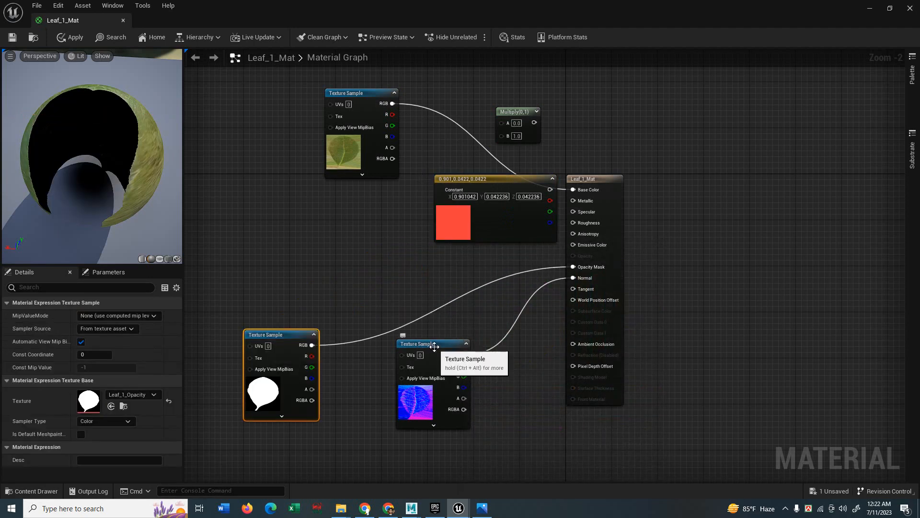
{"action": "left_click_drag", "start_coordinate": [434, 344], "coordinate": [385, 439]}
{"action": "left_click_drag", "start_coordinate": [488, 179], "coordinate": [330, 219]}
{"action": "left_click_drag", "start_coordinate": [521, 111], "coordinate": [464, 162]}
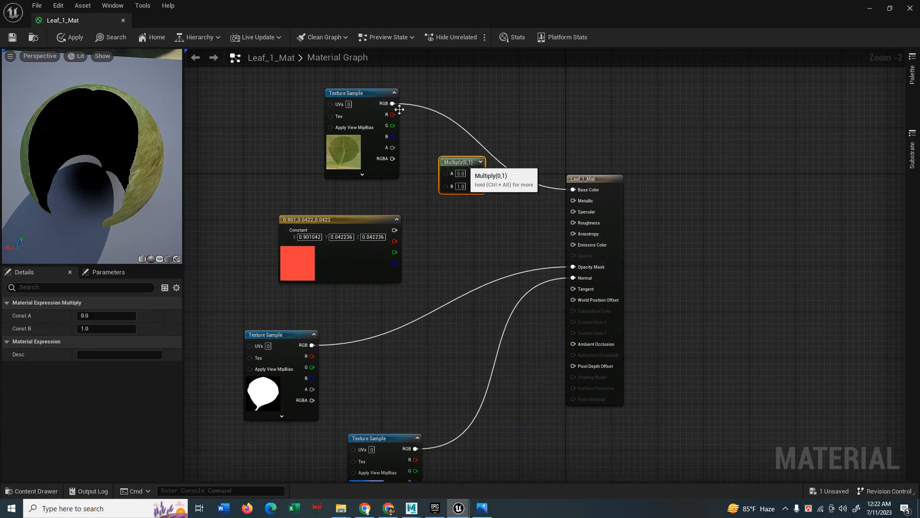
{"action": "left_click_drag", "start_coordinate": [393, 103], "coordinate": [446, 173]}
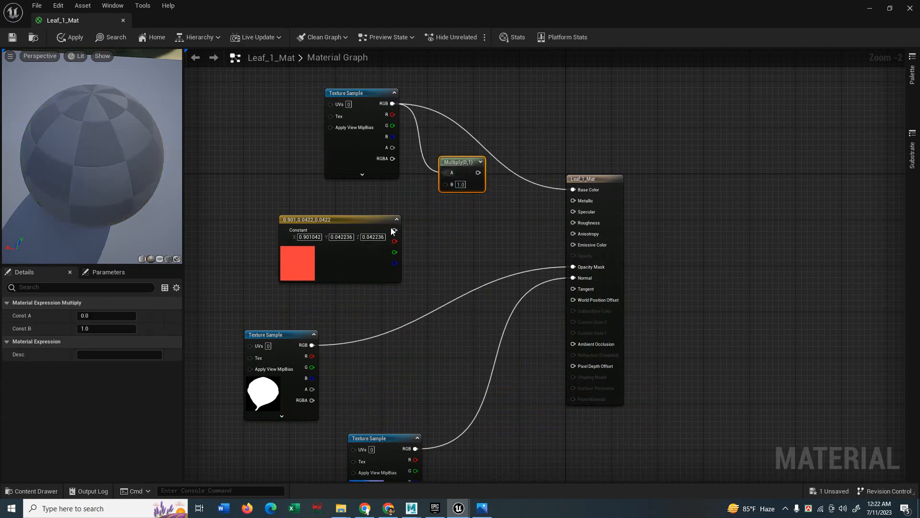
{"action": "left_click_drag", "start_coordinate": [394, 230], "coordinate": [573, 189]}
{"action": "left_click_drag", "start_coordinate": [129, 160], "coordinate": [167, 143]}
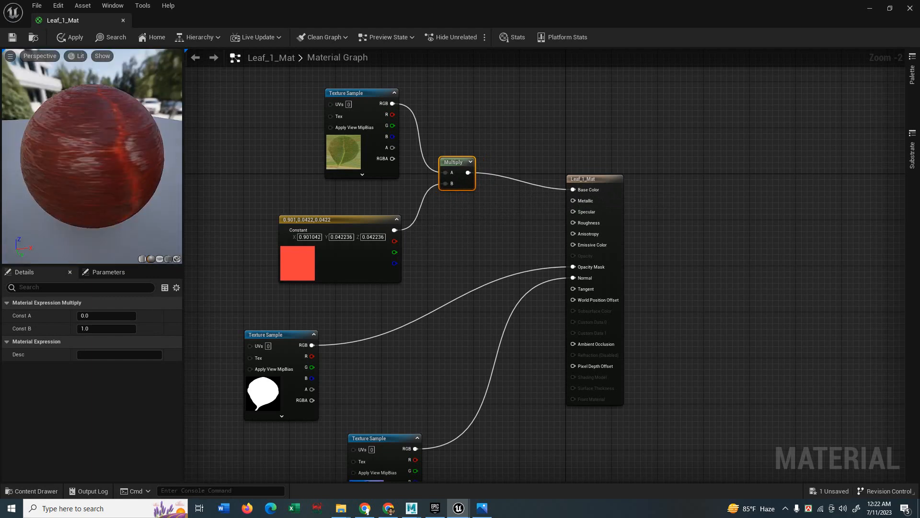
Save Leaf_1_Mat to redden the tree leaves, then reopen it showing the constant node.
{"action": "left_click", "coordinate": [12, 37]}
{"action": "left_click", "coordinate": [910, 9]}
{"action": "key", "text": "Escape"}
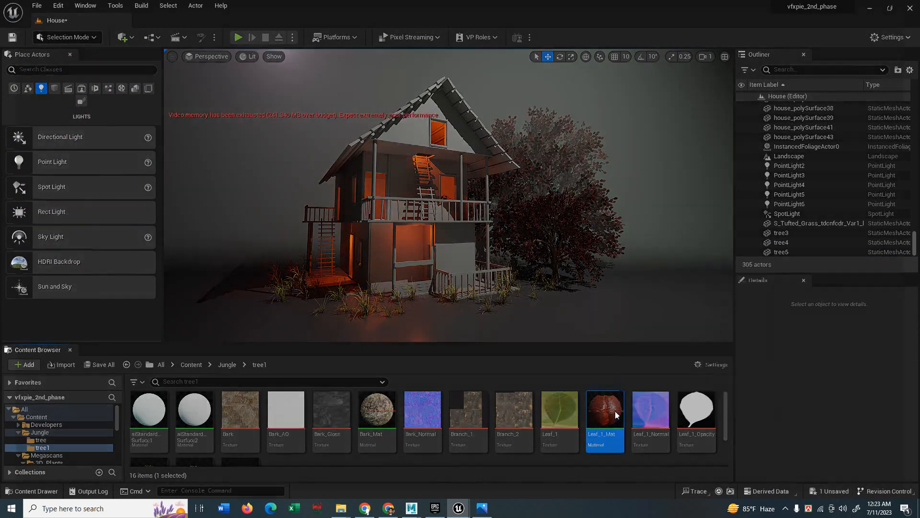
{"action": "double_click", "coordinate": [605, 410]}
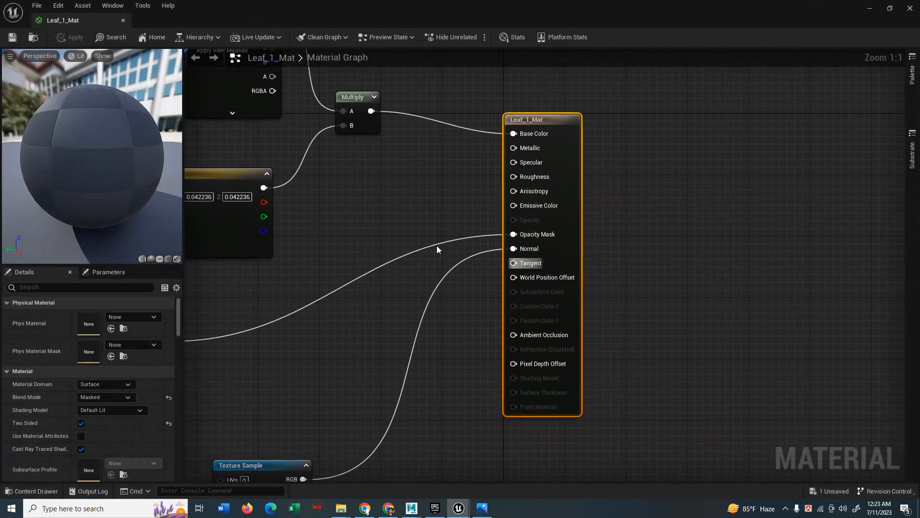
{"action": "right_click_drag", "start_coordinate": [356, 190], "coordinate": [573, 275]}
Deepen the leaf constant to red (0.859, 0.0143, 0) and save Leaf_1_Mat.
{"action": "double_click", "coordinate": [377, 309]}
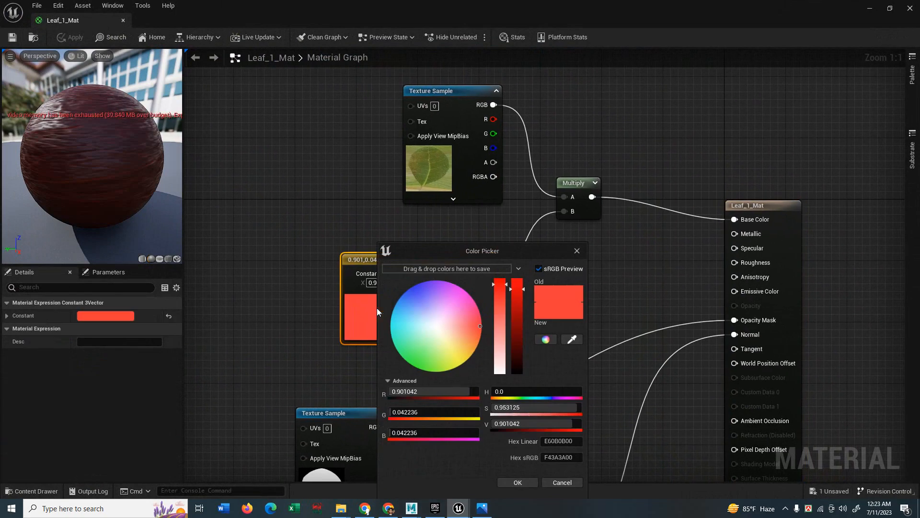
{"action": "left_click_drag", "start_coordinate": [499, 286], "coordinate": [513, 274]}
{"action": "left_click_drag", "start_coordinate": [475, 334], "coordinate": [495, 339]}
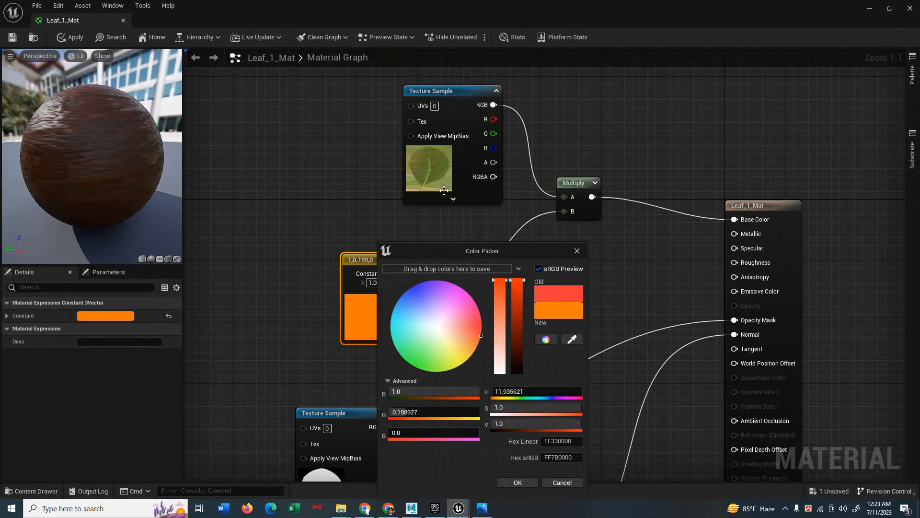
{"action": "left_click_drag", "start_coordinate": [479, 327], "coordinate": [492, 327]}
{"action": "left_click_drag", "start_coordinate": [516, 296], "coordinate": [520, 293]}
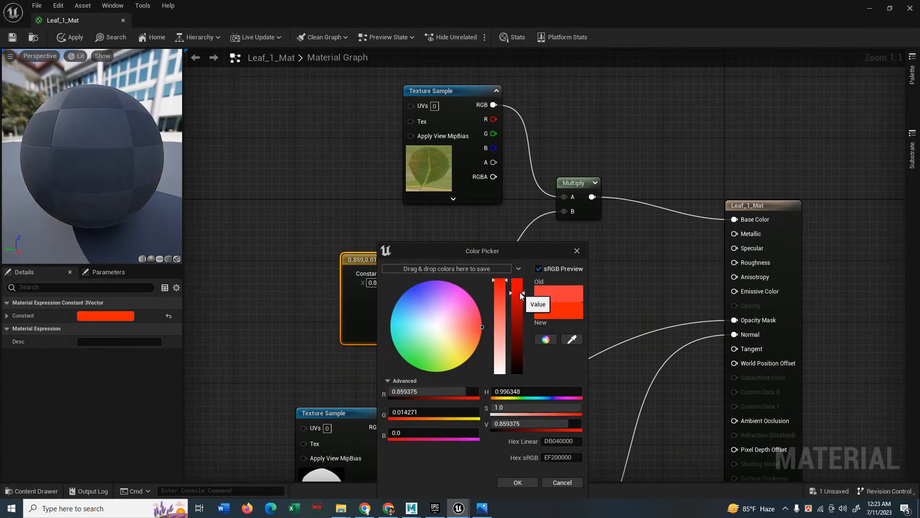
{"action": "left_click_drag", "start_coordinate": [81, 149], "coordinate": [174, 174]}
{"action": "key", "text": "ctrl+s"}
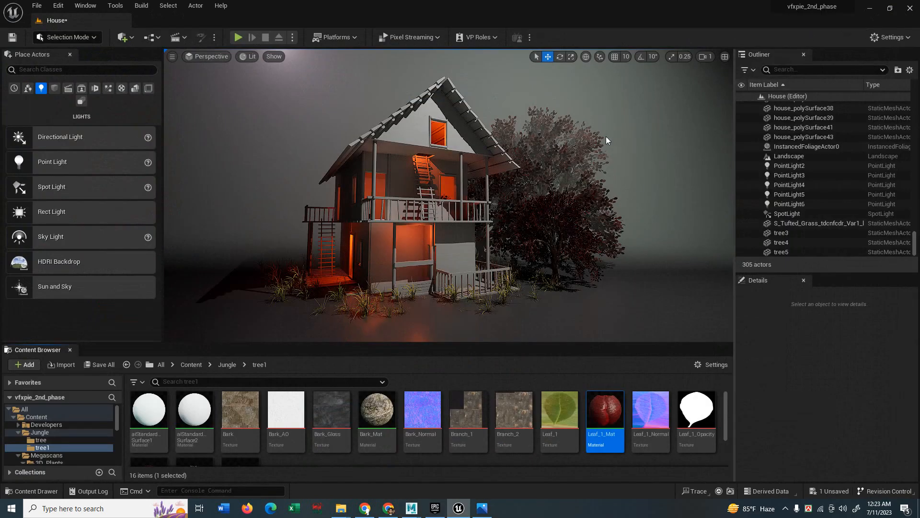
Detach the leaf texture and wire the constant straight into Base Color.
{"action": "double_click", "coordinate": [605, 417]}
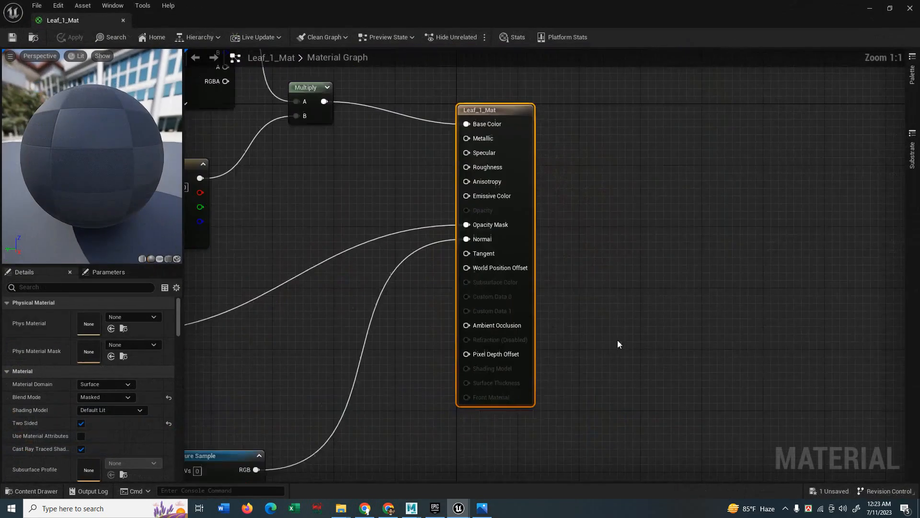
{"action": "right_click_drag", "start_coordinate": [495, 273], "coordinate": [502, 287]}
{"action": "left_click", "coordinate": [493, 224], "text": "ctrl"}
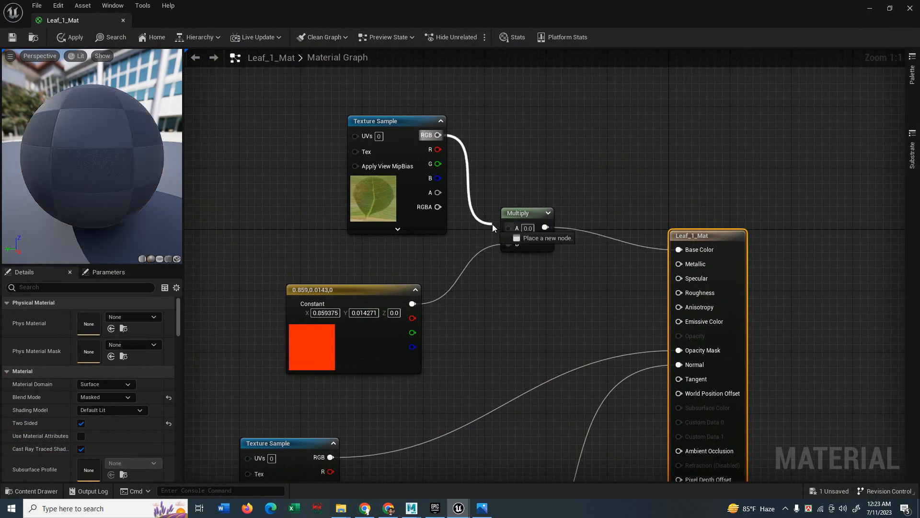
{"action": "left_click", "coordinate": [456, 237]}
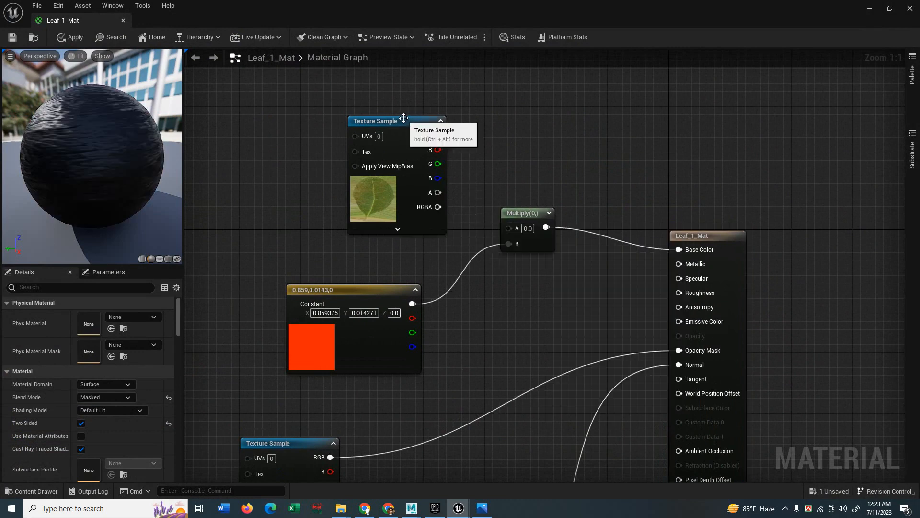
{"action": "left_click_drag", "start_coordinate": [389, 119], "coordinate": [297, 94]}
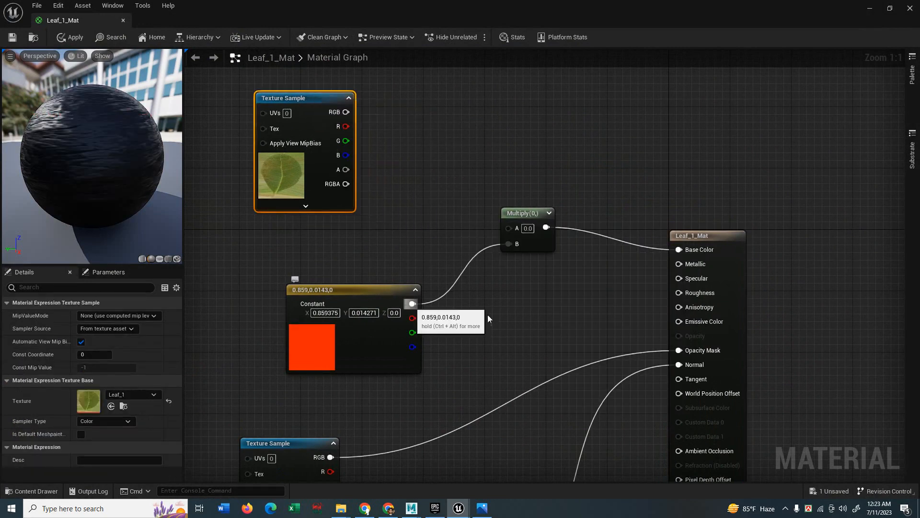
{"action": "left_click_drag", "start_coordinate": [412, 303], "coordinate": [679, 249]}
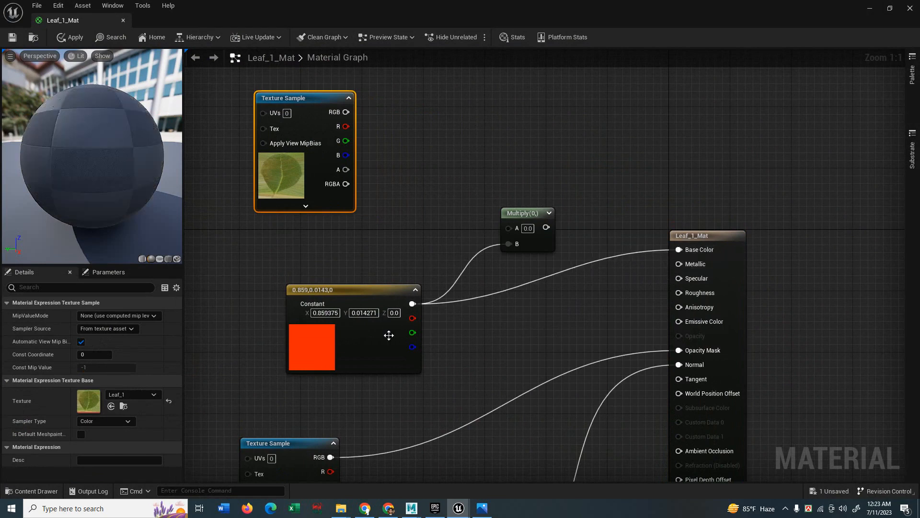
Change the constant to bright orange-red (0.948, 0.102, 0).
{"action": "double_click", "coordinate": [320, 343]}
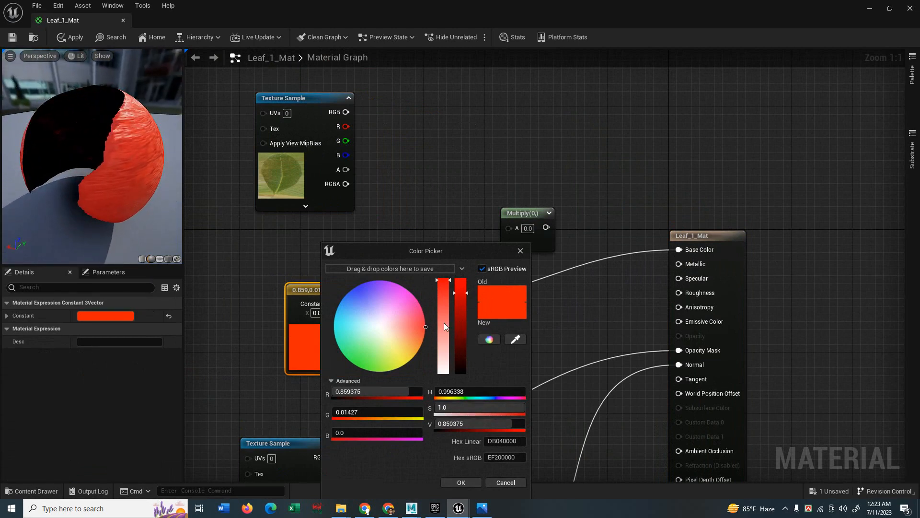
{"action": "mouse_move", "coordinate": [422, 333]}
{"action": "left_mouse_down"}
{"action": "mouse_move", "coordinate": [431, 335]}
{"action": "mouse_move", "coordinate": [415, 329]}
{"action": "mouse_move", "coordinate": [424, 325]}
{"action": "left_mouse_up"}
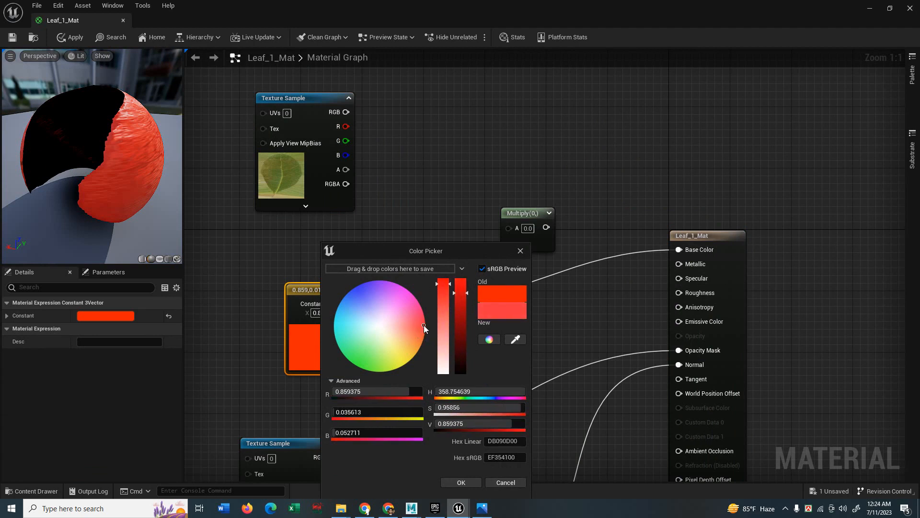
{"action": "left_click_drag", "start_coordinate": [456, 293], "coordinate": [463, 285]}
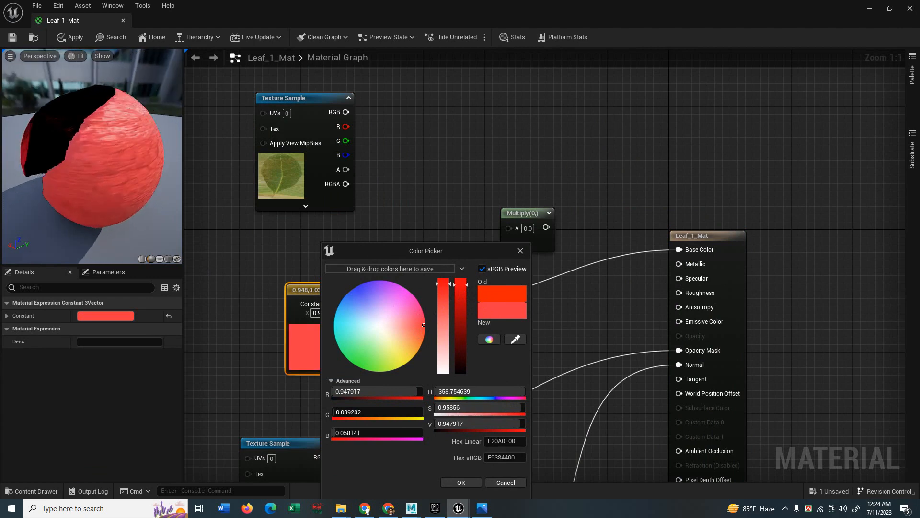
{"action": "left_click_drag", "start_coordinate": [429, 328], "coordinate": [426, 331]}
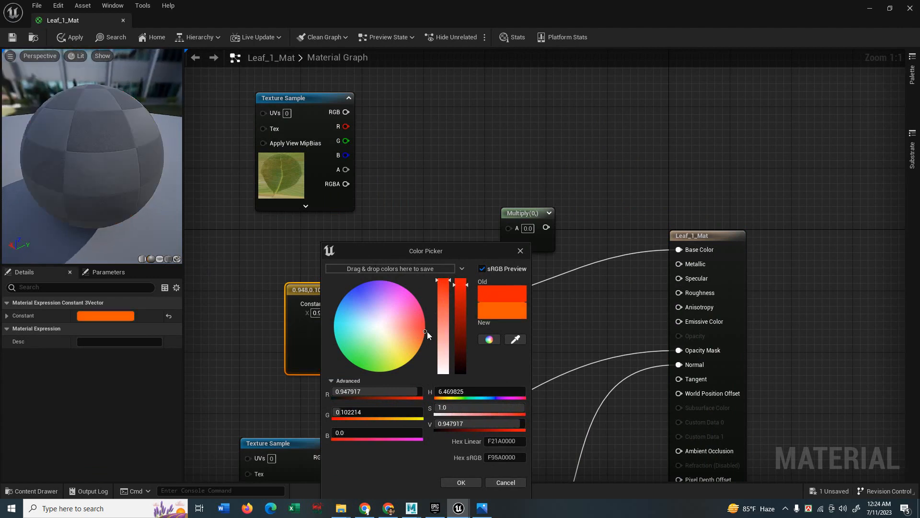
{"action": "left_click", "coordinate": [472, 482]}
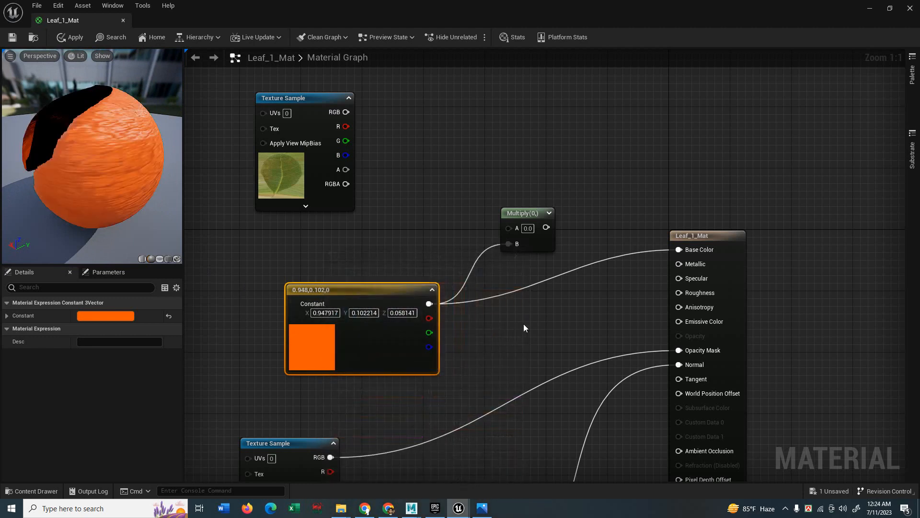
{"action": "right_click_drag", "start_coordinate": [523, 324], "coordinate": [519, 237]}
Unplug Multiply's B input, move the normal map node up, and save Leaf_1_Mat.
{"action": "left_click_drag", "start_coordinate": [473, 167], "coordinate": [476, 168]}
{"action": "left_click", "coordinate": [482, 157]}
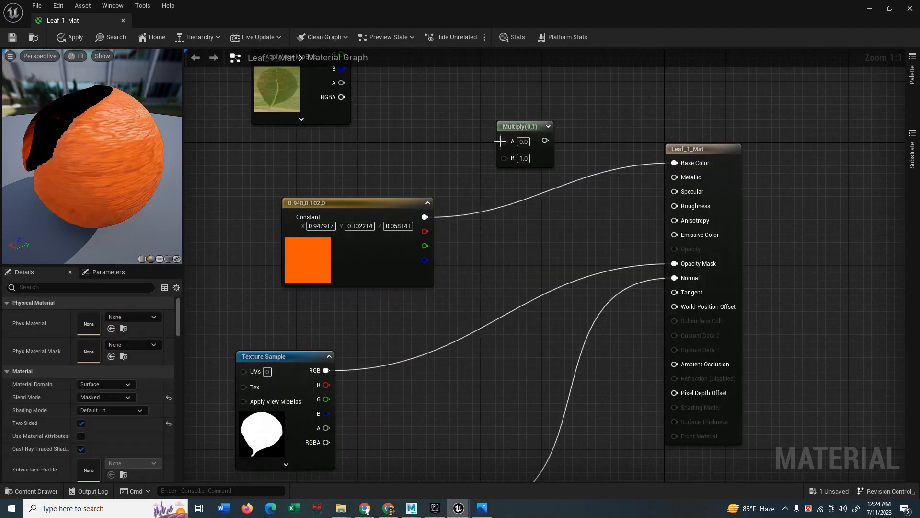
{"action": "right_click_drag", "start_coordinate": [502, 294], "coordinate": [527, 230]}
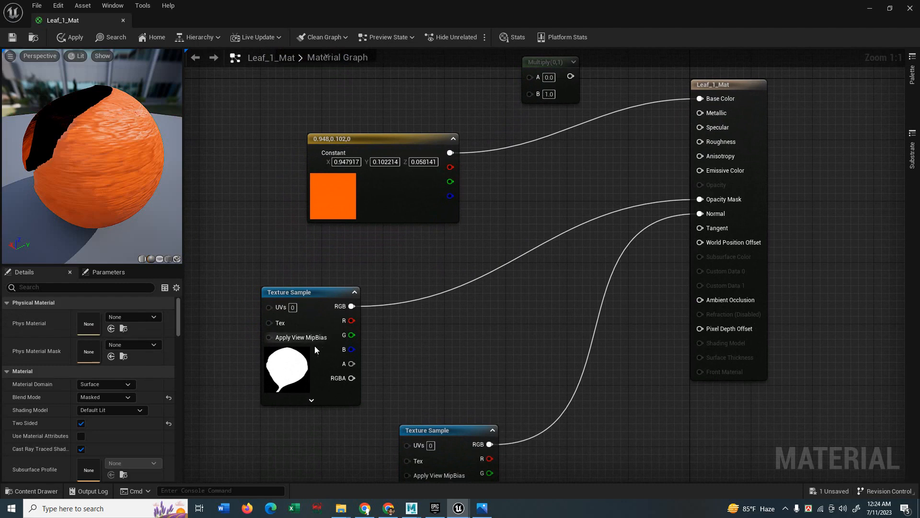
{"action": "left_click_drag", "start_coordinate": [437, 435], "coordinate": [467, 321]}
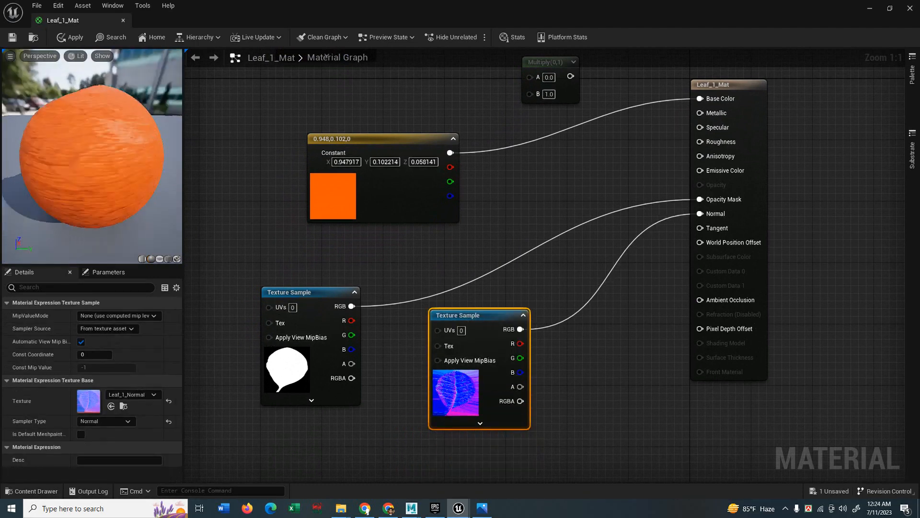
{"action": "left_click", "coordinate": [14, 38]}
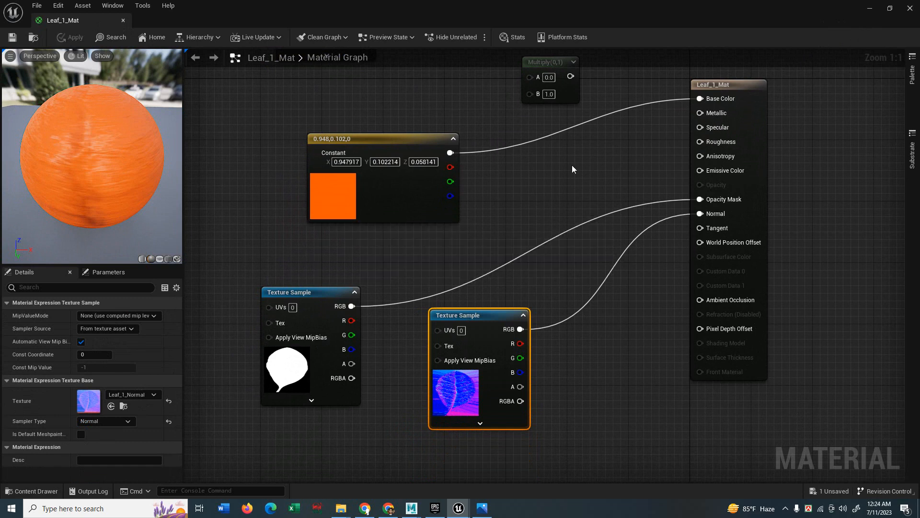
{"action": "right_click_drag", "start_coordinate": [572, 165], "coordinate": [605, 289]}
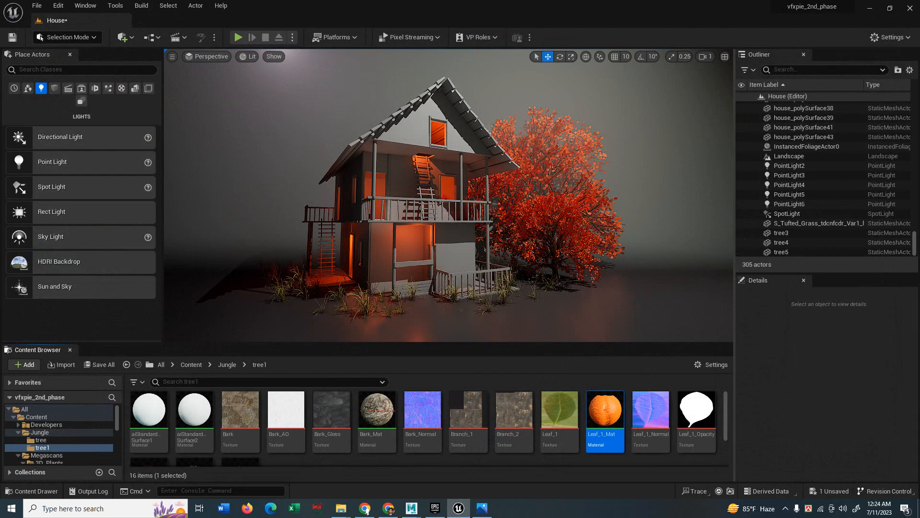
Reopen Leaf_1_Mat and the orange constant's colour settings.
{"action": "double_click", "coordinate": [603, 417]}
{"action": "right_click_drag", "start_coordinate": [358, 218], "coordinate": [551, 323]}
{"action": "double_click", "coordinate": [345, 331]}
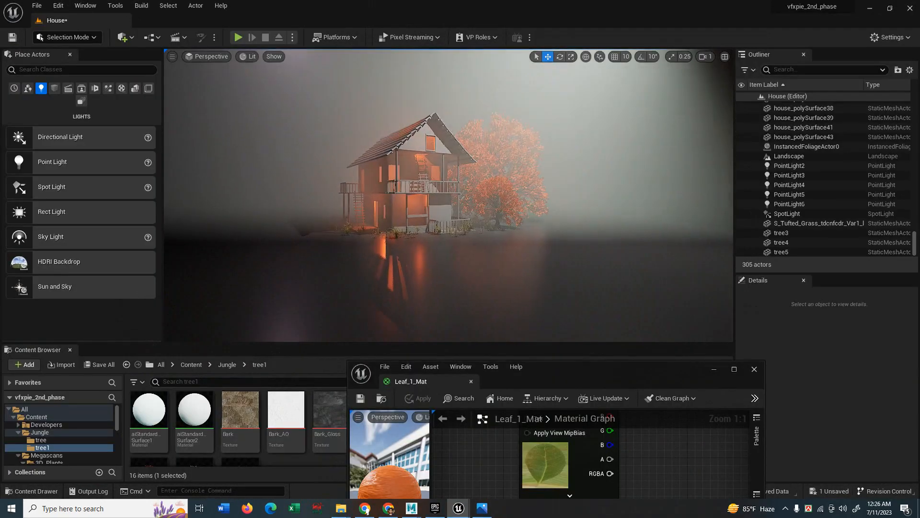
{"action": "right_click_drag", "start_coordinate": [448, 196], "coordinate": [428, 174]}
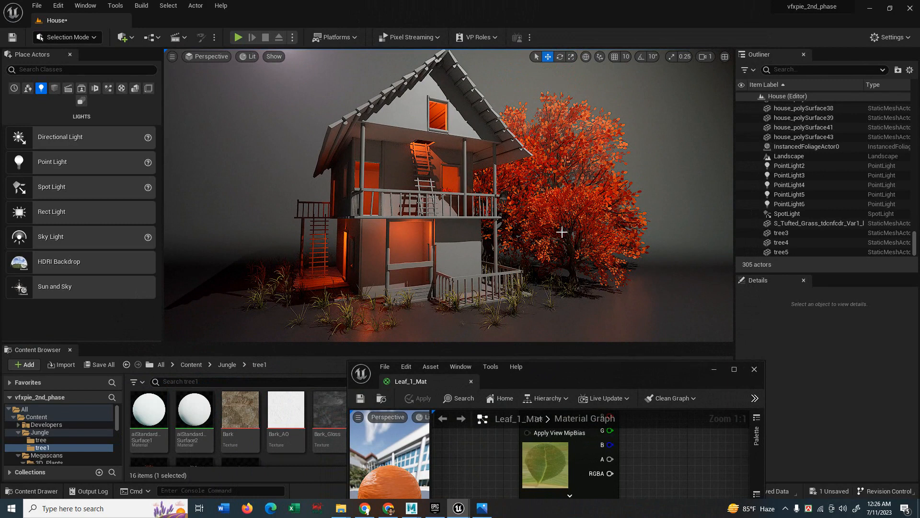
Rotate tree5 to about 55.94° and tree4 to 135.14°.
{"action": "left_click", "coordinate": [557, 159]}
{"action": "key", "text": "e"}
{"action": "left_click_drag", "start_coordinate": [575, 262], "coordinate": [523, 263]}
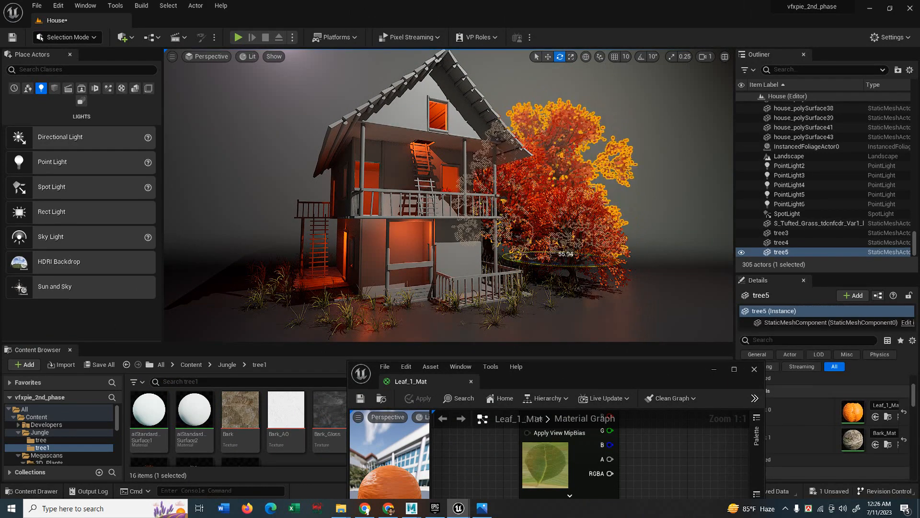
{"action": "left_click", "coordinate": [698, 154]}
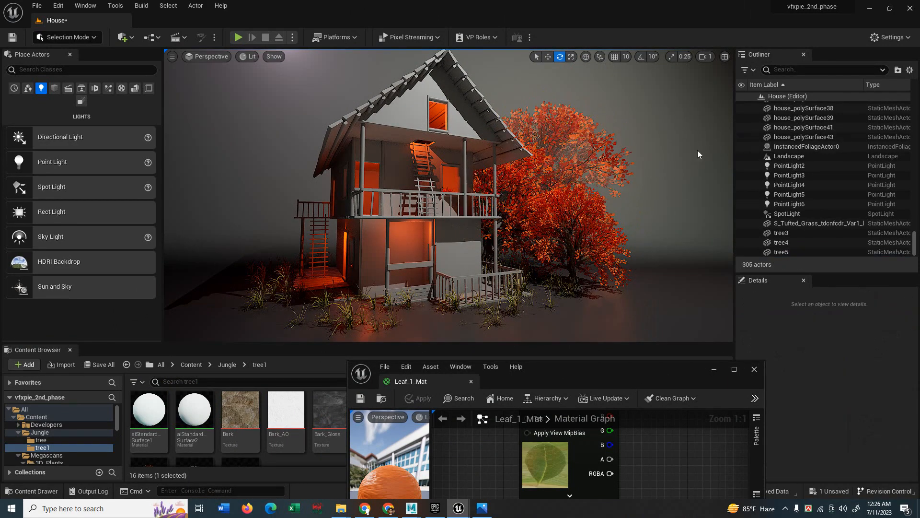
{"action": "left_click", "coordinate": [587, 221]}
{"action": "left_click_drag", "start_coordinate": [624, 293], "coordinate": [565, 294]}
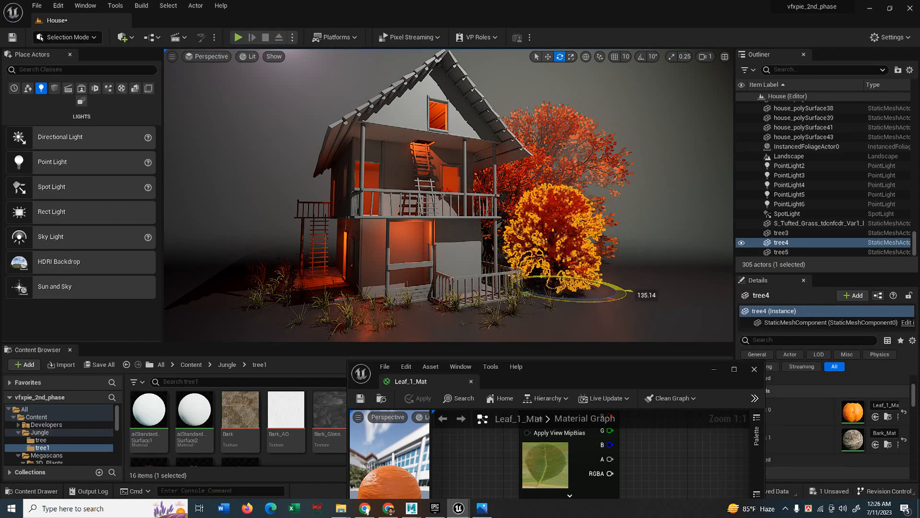
{"action": "left_click", "coordinate": [701, 172]}
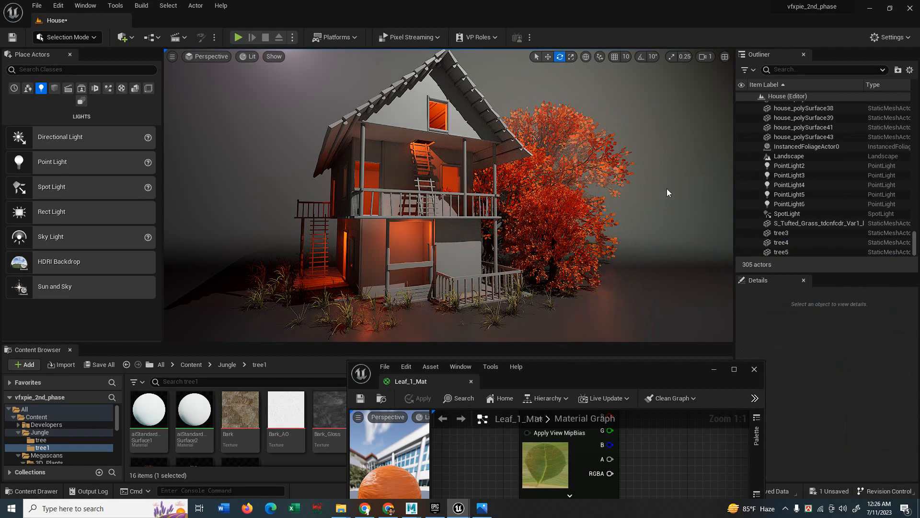
Slide tree4 to the right beside the house.
{"action": "scroll", "coordinate": [533, 203], "scroll_direction": "down", "scroll_amount": 4}
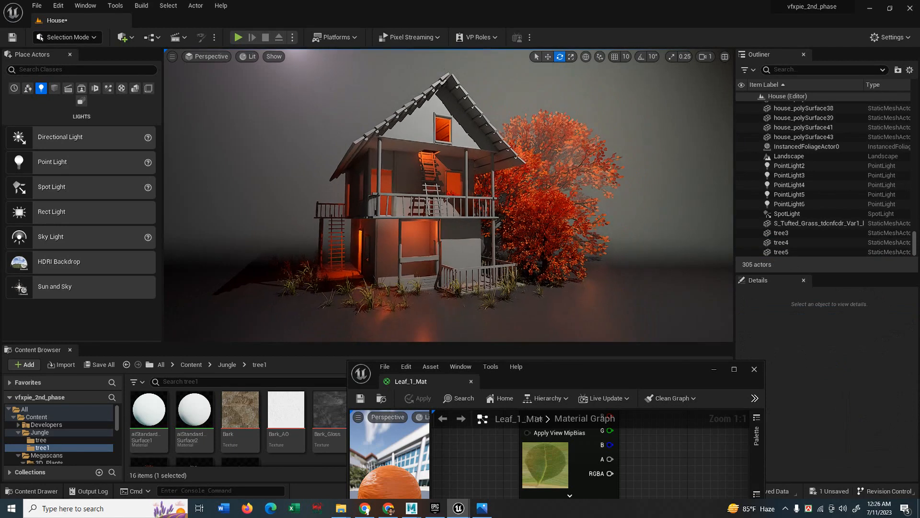
{"action": "left_click", "coordinate": [567, 206]}
{"action": "left_click", "coordinate": [665, 181]}
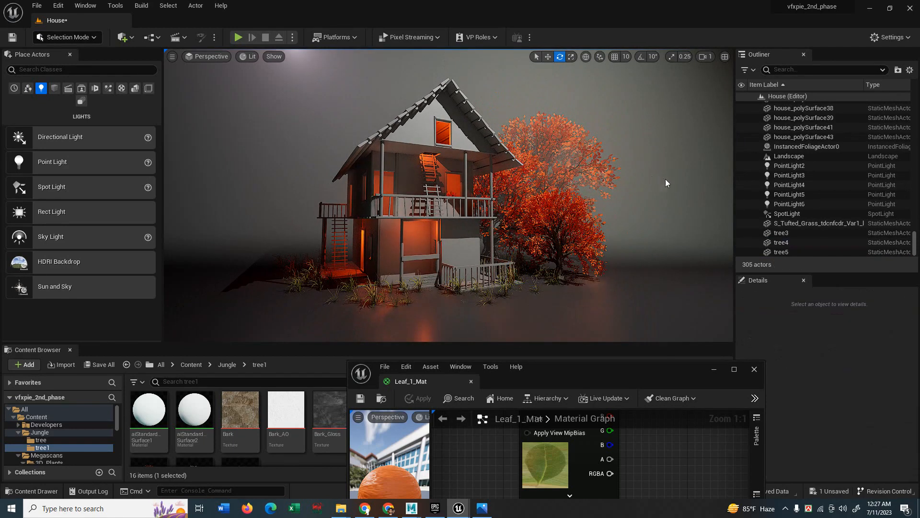
{"action": "left_click", "coordinate": [574, 231]}
{"action": "key", "text": "r"}
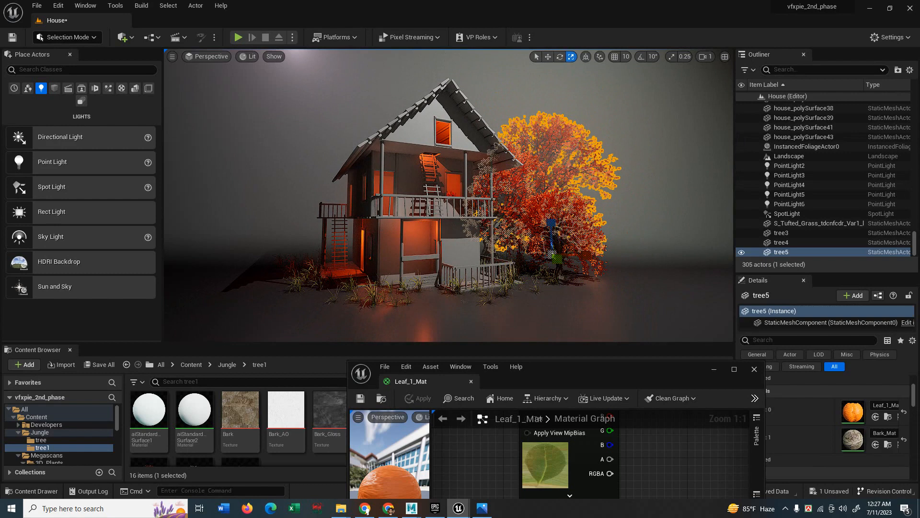
{"action": "left_click_drag", "start_coordinate": [577, 272], "coordinate": [605, 267]}
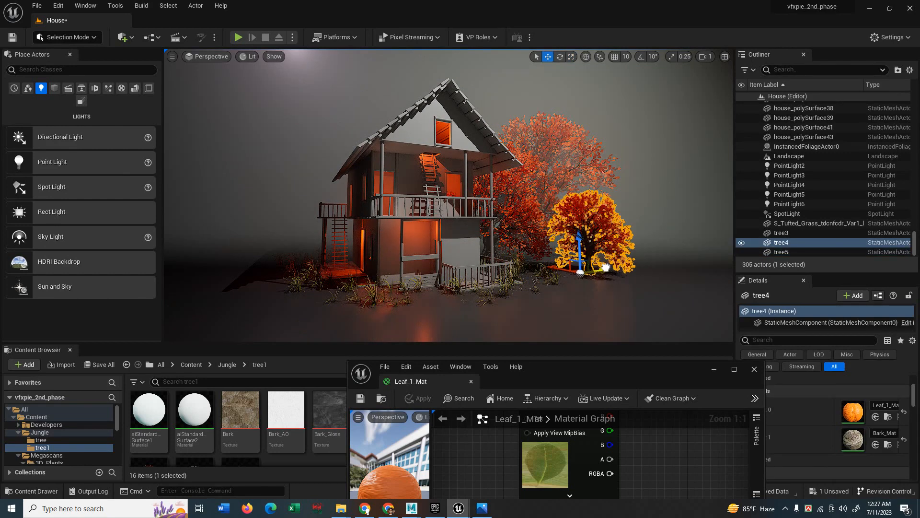
{"action": "left_click", "coordinate": [668, 201]}
Review tree4's placement around the house and close the floating Leaf_1_Mat editor.
{"action": "right_click_drag", "start_coordinate": [663, 214], "coordinate": [671, 197]}
{"action": "left_click", "coordinate": [620, 232]}
{"action": "left_click", "coordinate": [685, 185]}
{"action": "mouse_move", "coordinate": [608, 225]}
{"action": "right_mouse_down"}
{"action": "mouse_move", "coordinate": [595, 224]}
{"action": "mouse_move", "coordinate": [608, 224]}
{"action": "right_mouse_up"}
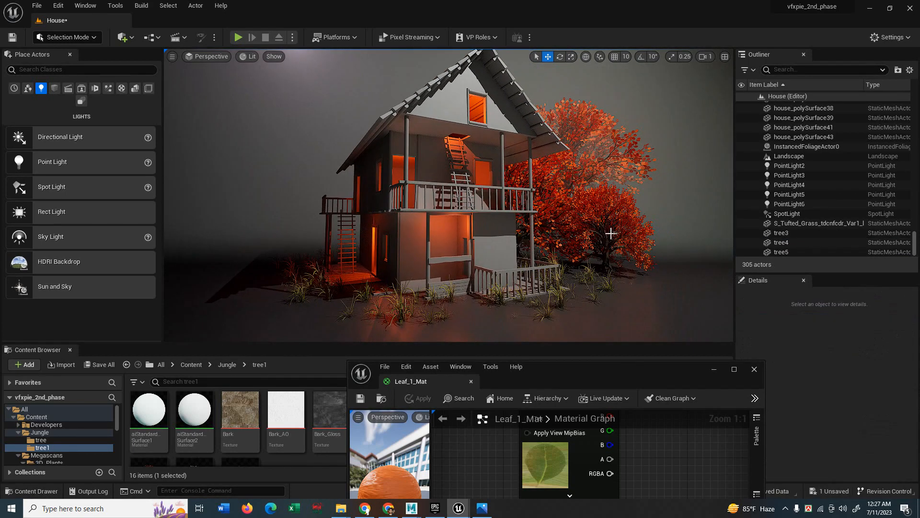
{"action": "left_click", "coordinate": [611, 234]}
{"action": "key", "text": "r"}
{"action": "left_click", "coordinate": [689, 197]}
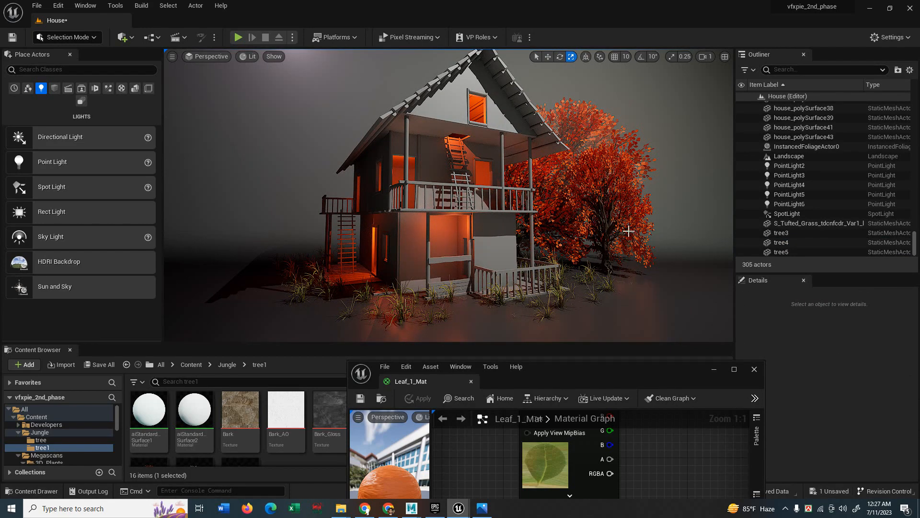
{"action": "left_click", "coordinate": [629, 231]}
{"action": "key", "text": "e"}
{"action": "left_click", "coordinate": [689, 197]}
{"action": "mouse_move", "coordinate": [689, 198]}
{"action": "right_mouse_down"}
{"action": "mouse_move", "coordinate": [659, 199]}
{"action": "mouse_move", "coordinate": [673, 199]}
{"action": "right_mouse_up"}
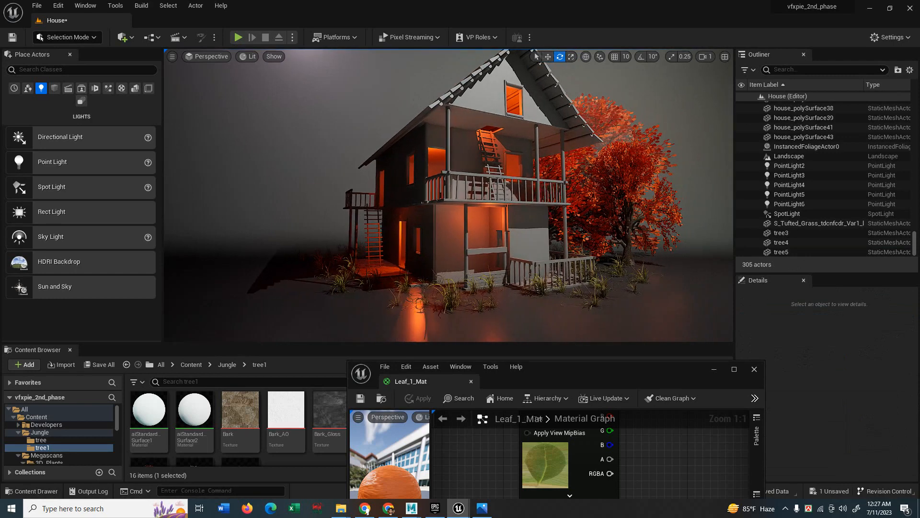
{"action": "left_click", "coordinate": [627, 241]}
{"action": "left_click", "coordinate": [753, 368]}
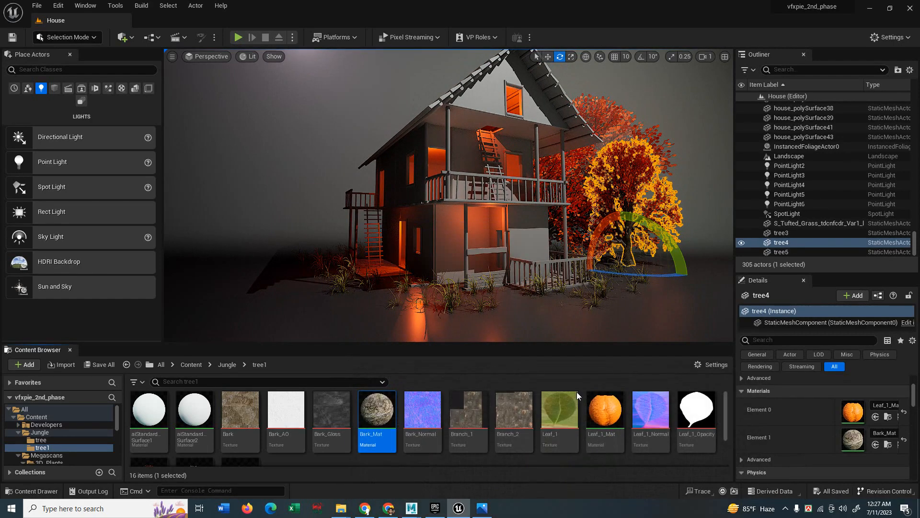
Wire a Constant of 1.0 into Bark_Mat's Roughness, then save and close the editor.
{"action": "double_click", "coordinate": [377, 412]}
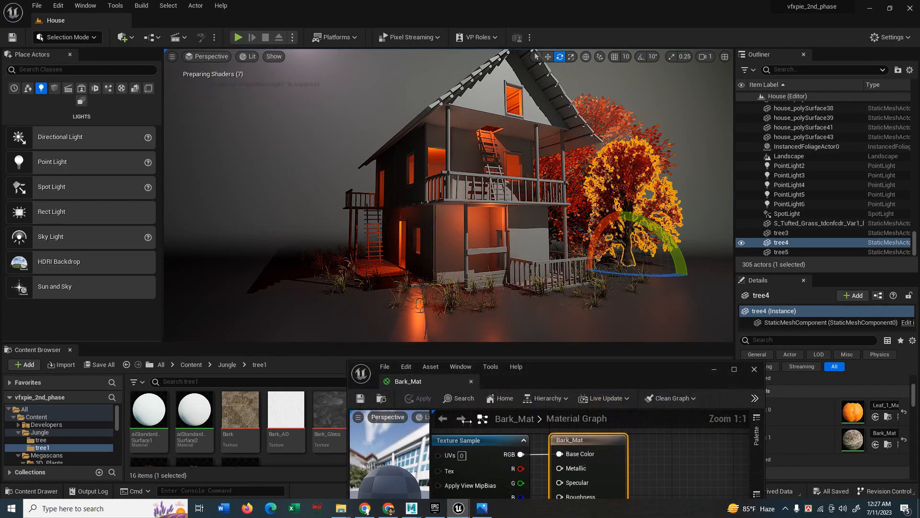
{"action": "left_click", "coordinate": [731, 370]}
{"action": "right_click_drag", "start_coordinate": [450, 310], "coordinate": [696, 347]}
{"action": "left_click_drag", "start_coordinate": [454, 120], "coordinate": [333, 72]}
{"action": "left_click", "coordinate": [428, 200]}
{"action": "left_click_drag", "start_coordinate": [483, 218], "coordinate": [559, 173]}
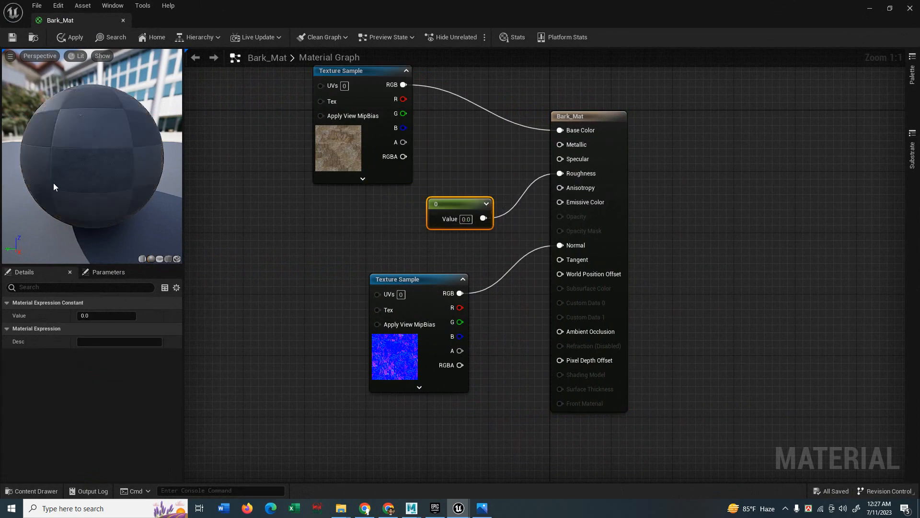
{"action": "left_click", "coordinate": [96, 316]}
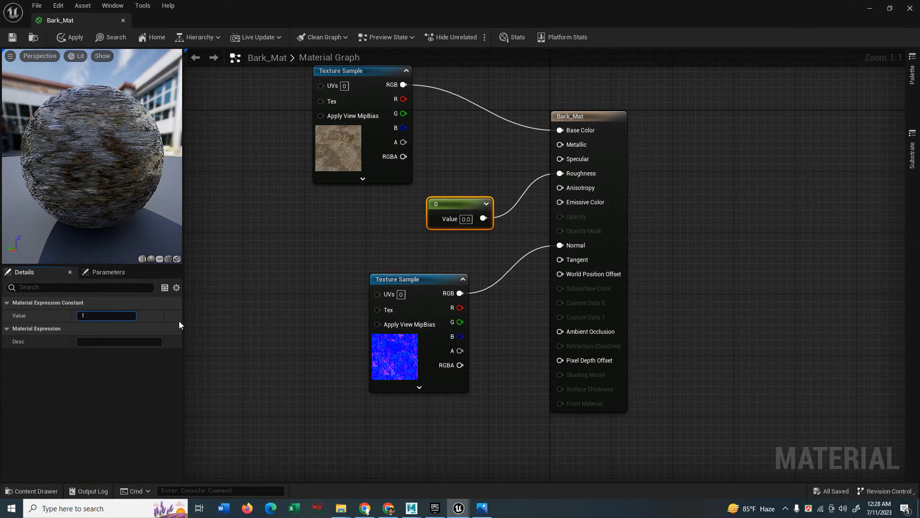
{"action": "left_click", "coordinate": [219, 320]}
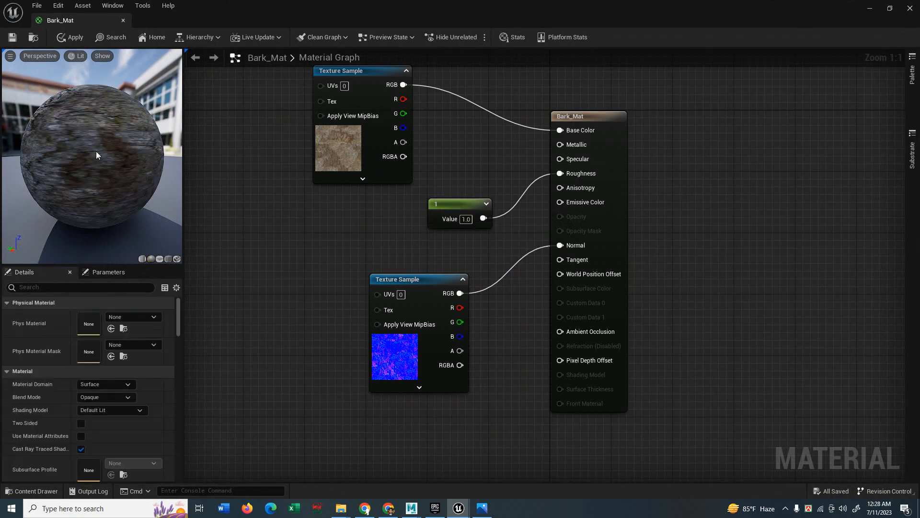
{"action": "left_click", "coordinate": [12, 37]}
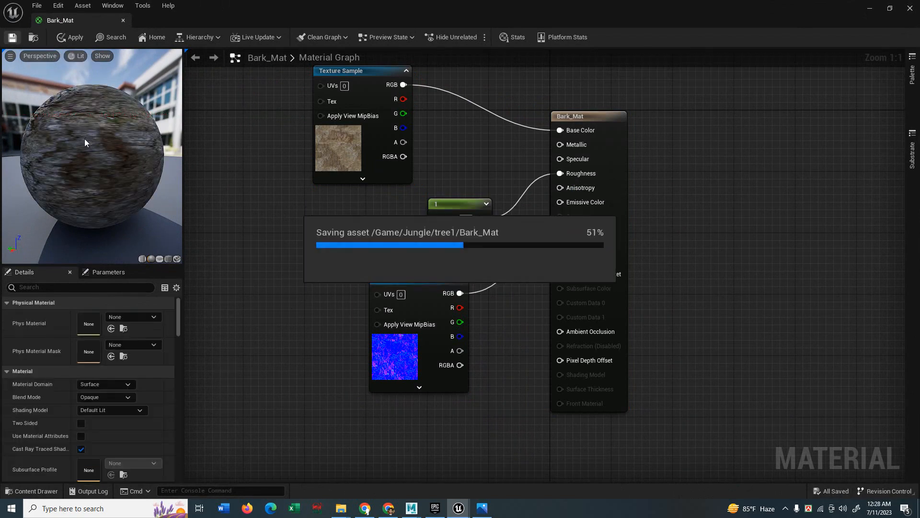
{"action": "left_click", "coordinate": [910, 8]}
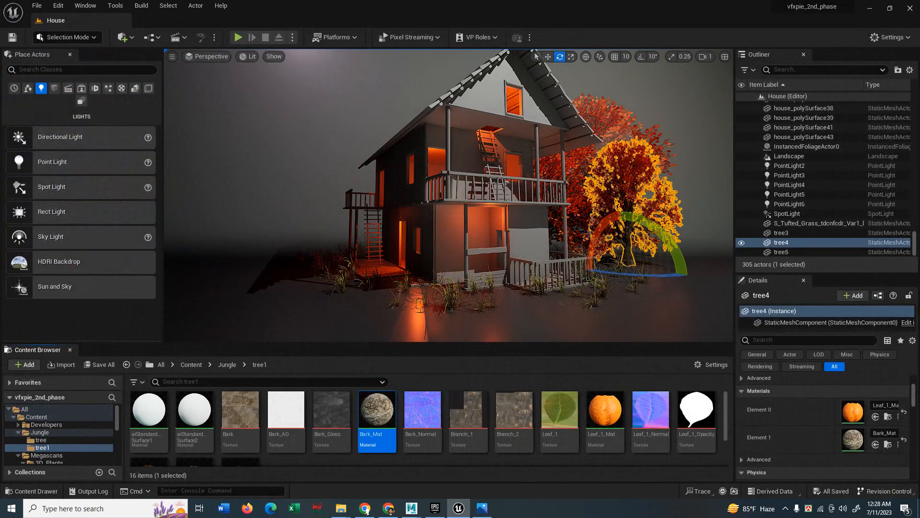
{"action": "left_click", "coordinate": [646, 258]}
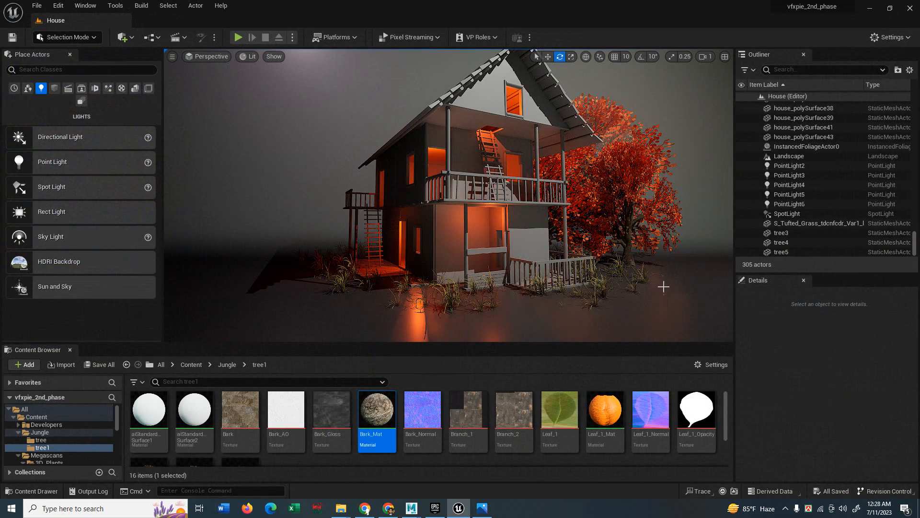
{"action": "left_click_drag", "start_coordinate": [537, 248], "coordinate": [542, 251]}
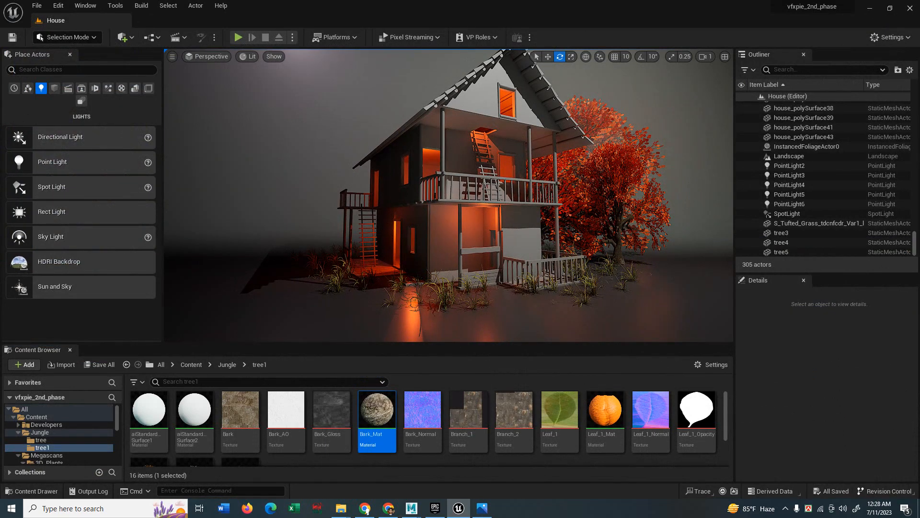
{"action": "right_click_drag", "start_coordinate": [542, 252], "coordinate": [546, 247]}
{"action": "left_click", "coordinate": [780, 204]}
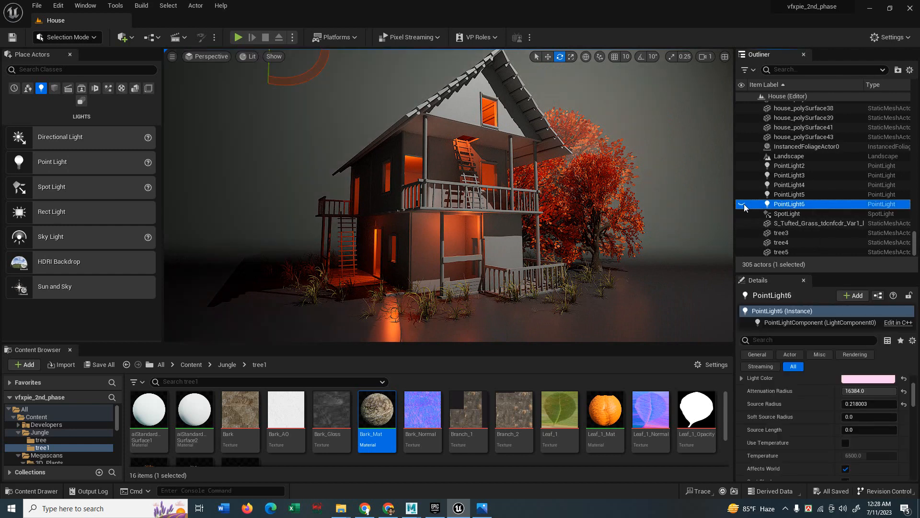
{"action": "left_click", "coordinate": [743, 204]}
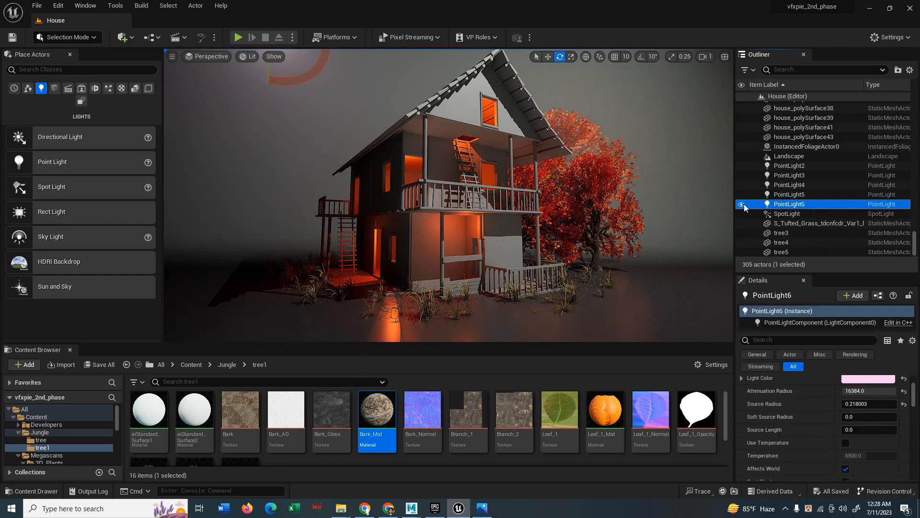
{"action": "left_click", "coordinate": [743, 204]}
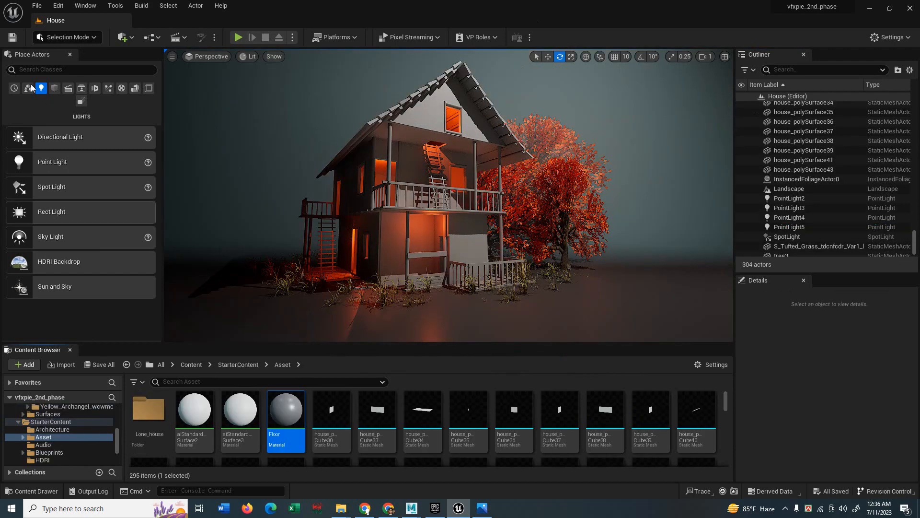
Search Place Actors for 'post' and drop a Post Process Volume into the level.
{"action": "left_click", "coordinate": [32, 70]}
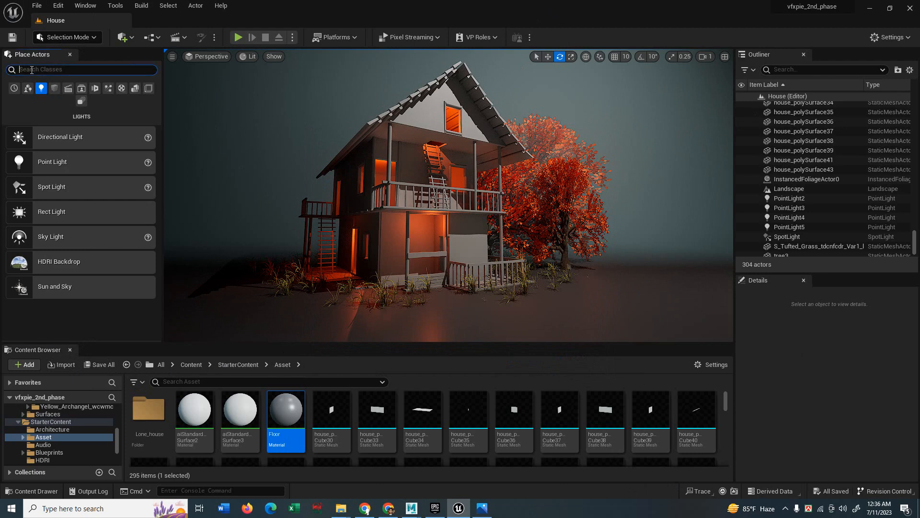
{"action": "type", "text": "post"}
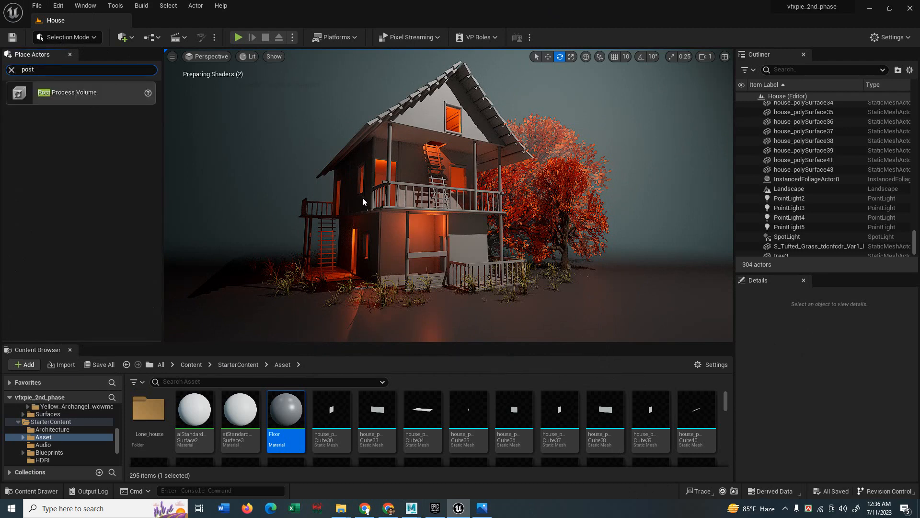
{"action": "middle_click_drag", "start_coordinate": [435, 288], "coordinate": [434, 289]}
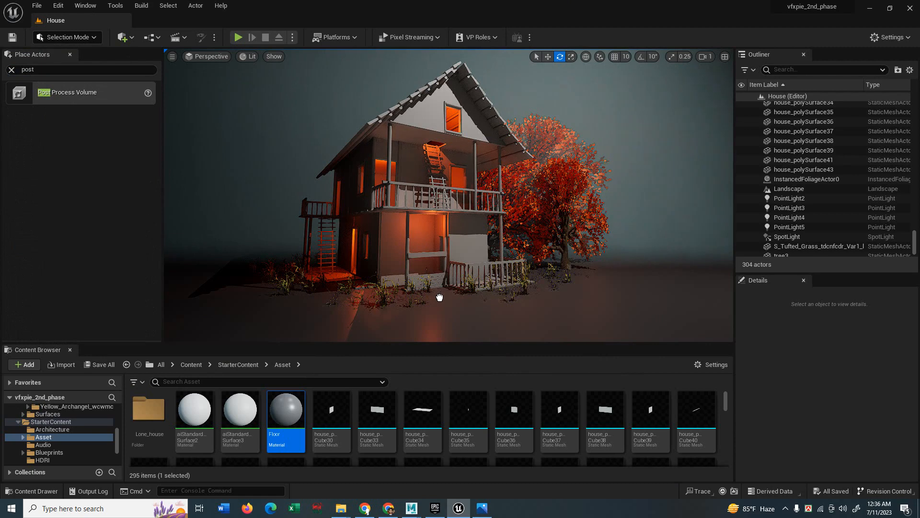
{"action": "left_click_drag", "start_coordinate": [439, 297], "coordinate": [438, 299]}
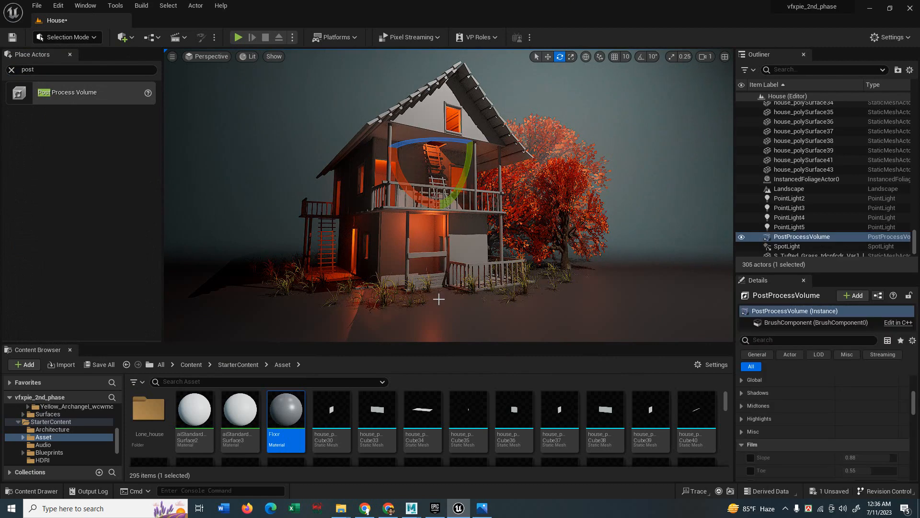
Enable Infinite Extent (Unbound) on the volume via an 'unb' search, then clear the filter.
{"action": "left_click", "coordinate": [784, 238]}
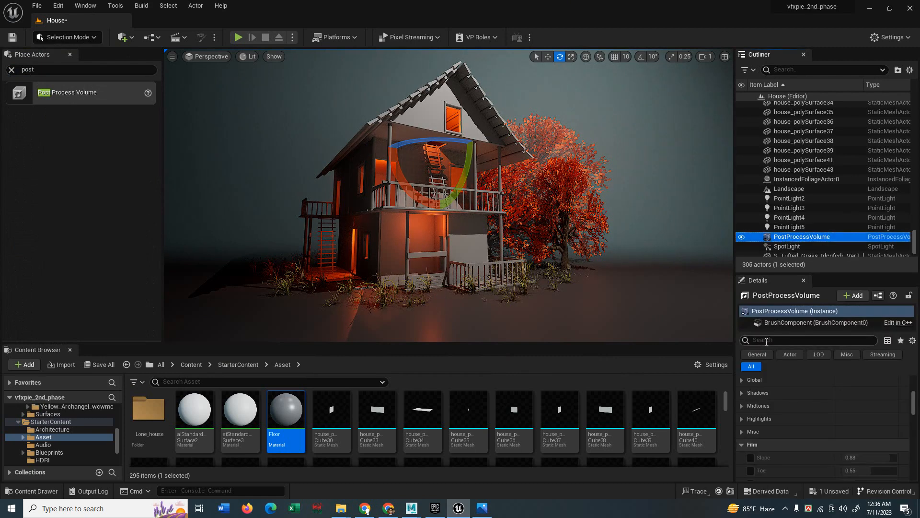
{"action": "left_click", "coordinate": [761, 339]}
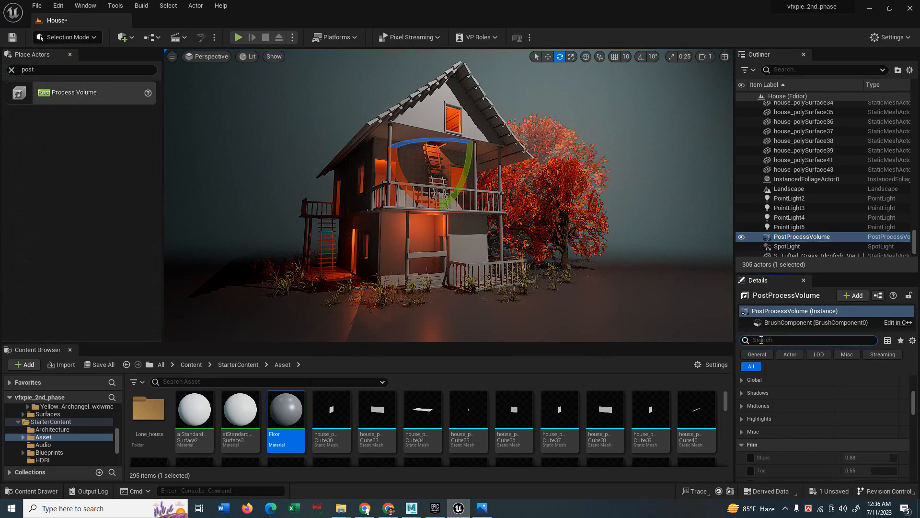
{"action": "type", "text": "unb"}
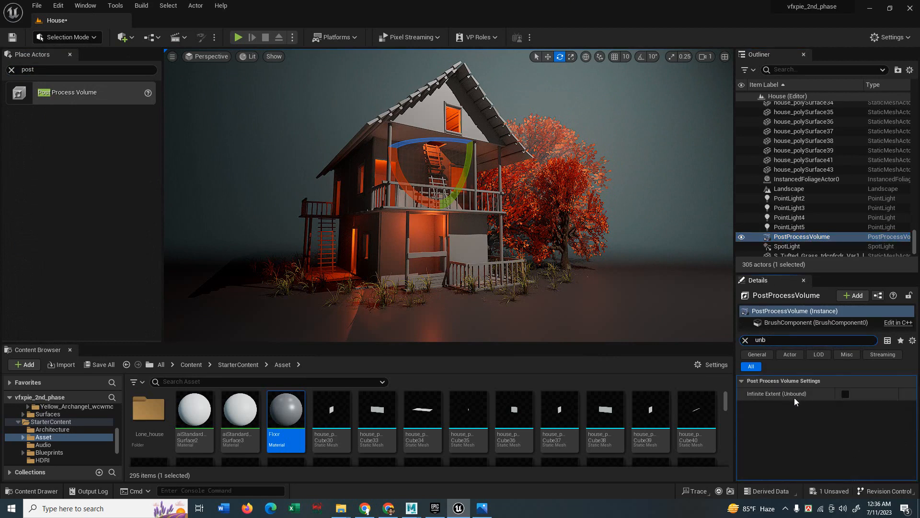
{"action": "left_click", "coordinate": [845, 394]}
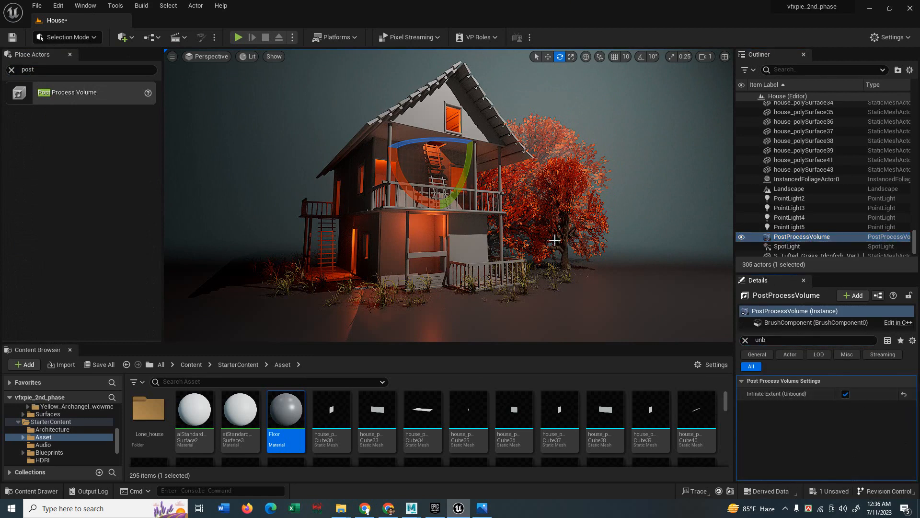
{"action": "left_click", "coordinate": [786, 237]}
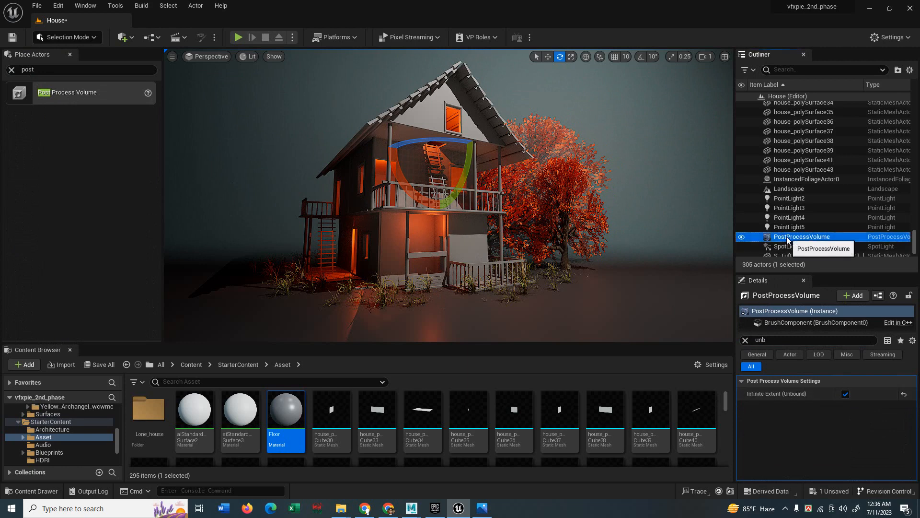
{"action": "left_click", "coordinate": [745, 340]}
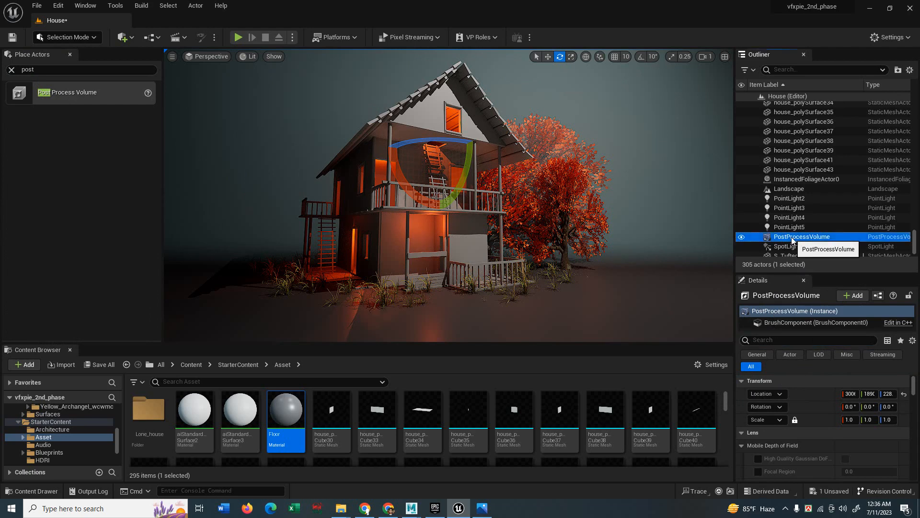
Turn on the Bloom Method, Intensity and Threshold overrides, keeping Standard method.
{"action": "left_click_drag", "start_coordinate": [803, 272], "coordinate": [804, 178]}
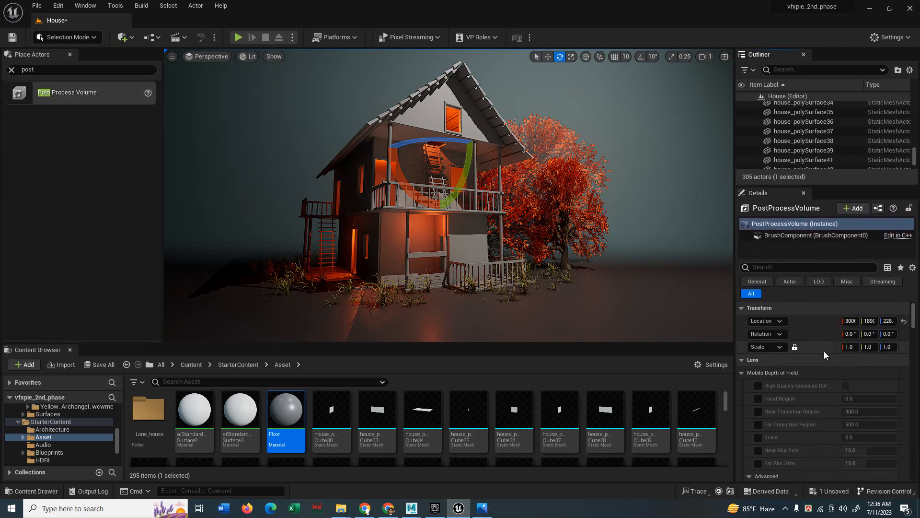
{"action": "scroll", "coordinate": [810, 359], "scroll_direction": "down", "scroll_amount": 5}
{"action": "scroll", "coordinate": [801, 386], "scroll_direction": "down", "scroll_amount": 3}
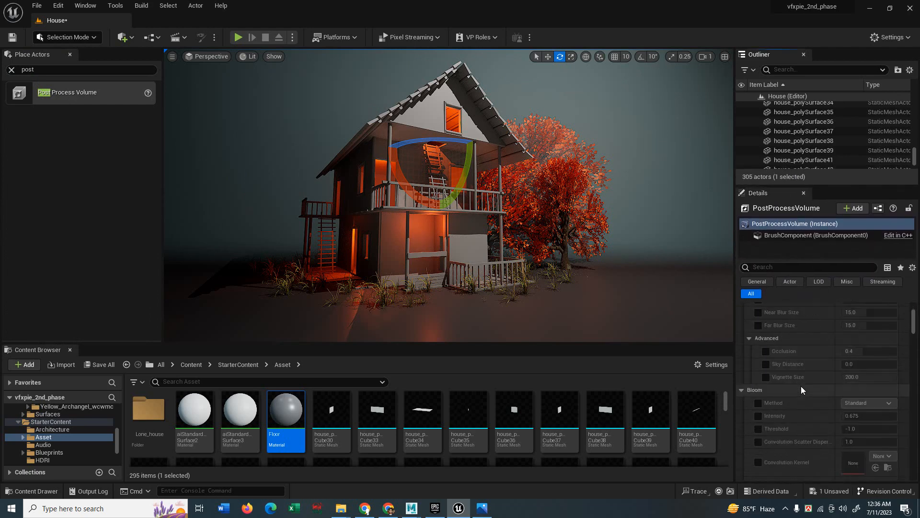
{"action": "scroll", "coordinate": [802, 393], "scroll_direction": "down", "scroll_amount": 3}
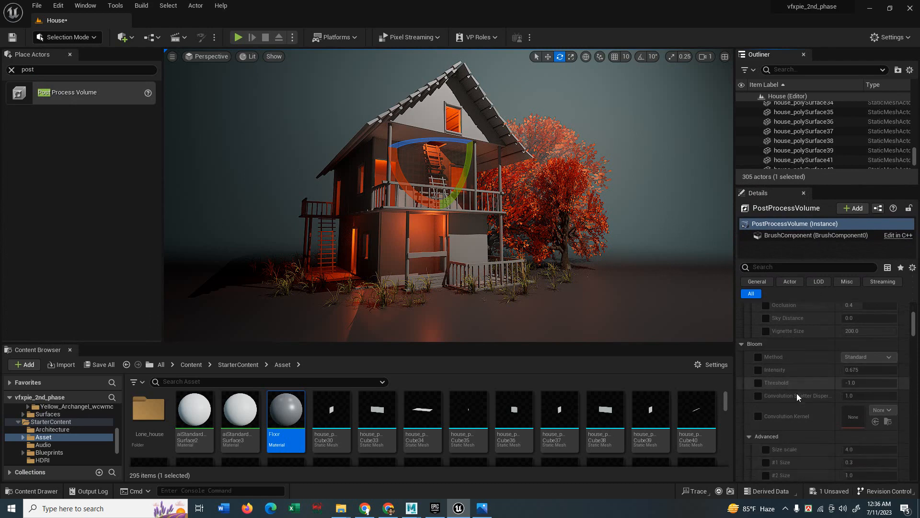
{"action": "left_click", "coordinate": [759, 358]}
{"action": "left_click", "coordinate": [867, 358]}
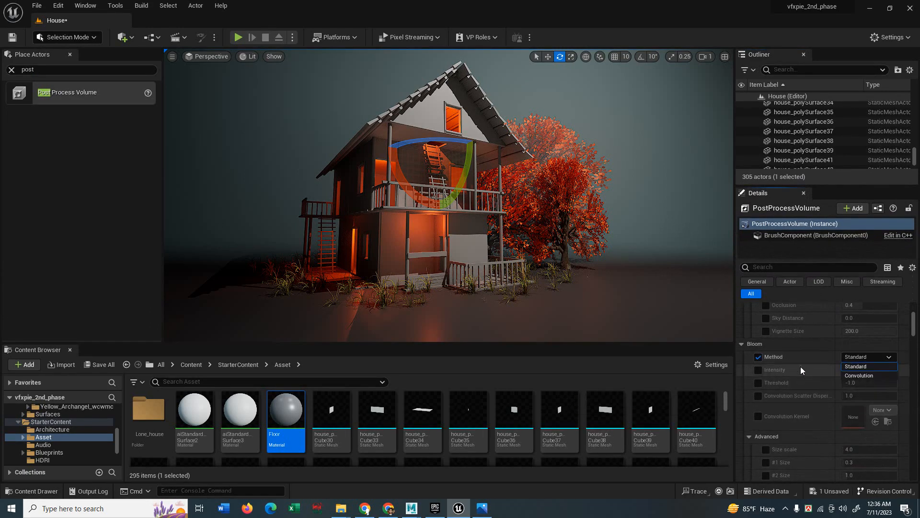
{"action": "left_click", "coordinate": [756, 371]}
{"action": "left_click", "coordinate": [756, 383]}
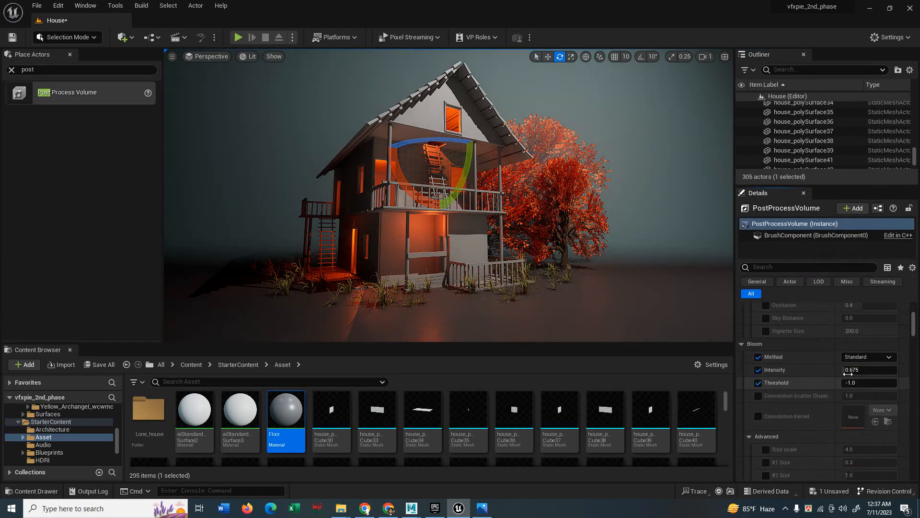
Raise bloom intensity to about 1.56, leaving threshold at -1.0.
{"action": "mouse_move", "coordinate": [848, 370]}
{"action": "left_mouse_down"}
{"action": "mouse_move", "coordinate": [897, 371]}
{"action": "mouse_move", "coordinate": [843, 370]}
{"action": "mouse_move", "coordinate": [858, 370]}
{"action": "left_mouse_up"}
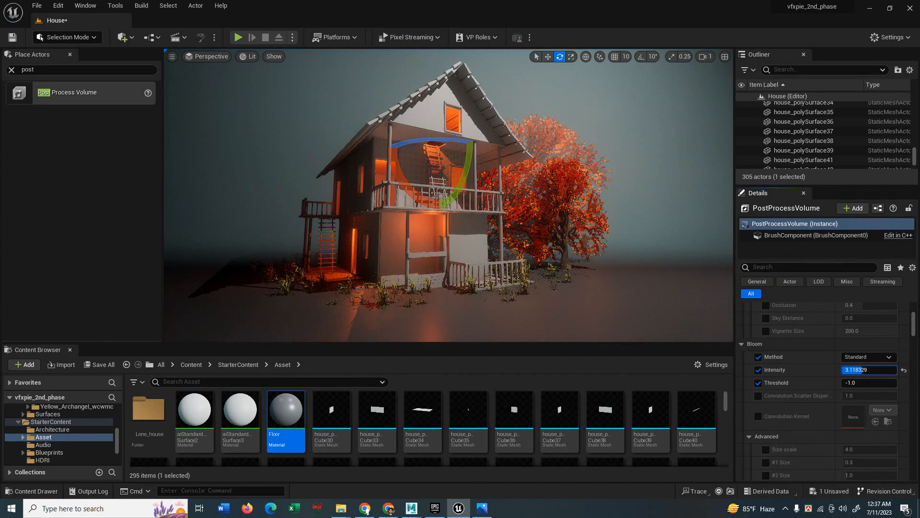
{"action": "left_click", "coordinate": [848, 382]}
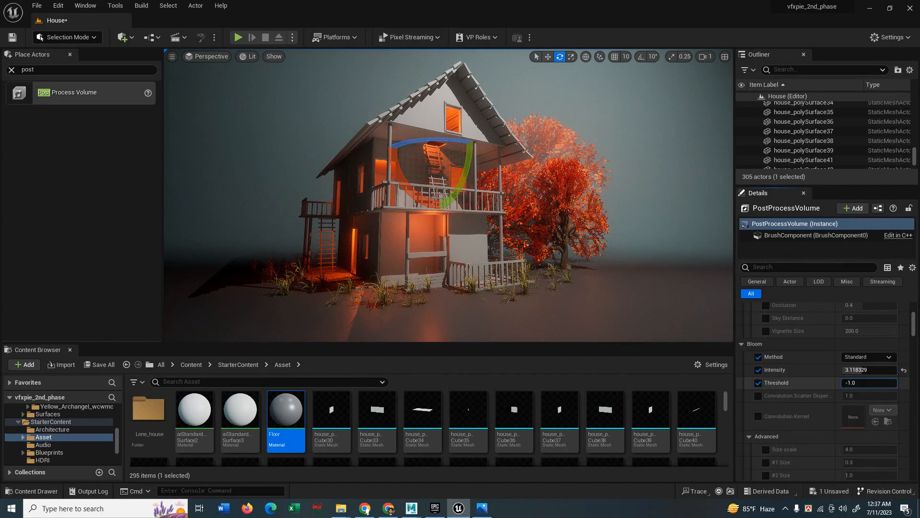
{"action": "mouse_move", "coordinate": [849, 382]}
{"action": "left_mouse_down"}
{"action": "mouse_move", "coordinate": [897, 383]}
{"action": "mouse_move", "coordinate": [842, 383]}
{"action": "mouse_move", "coordinate": [896, 370]}
{"action": "mouse_move", "coordinate": [851, 369]}
{"action": "mouse_move", "coordinate": [843, 380]}
{"action": "left_mouse_up"}
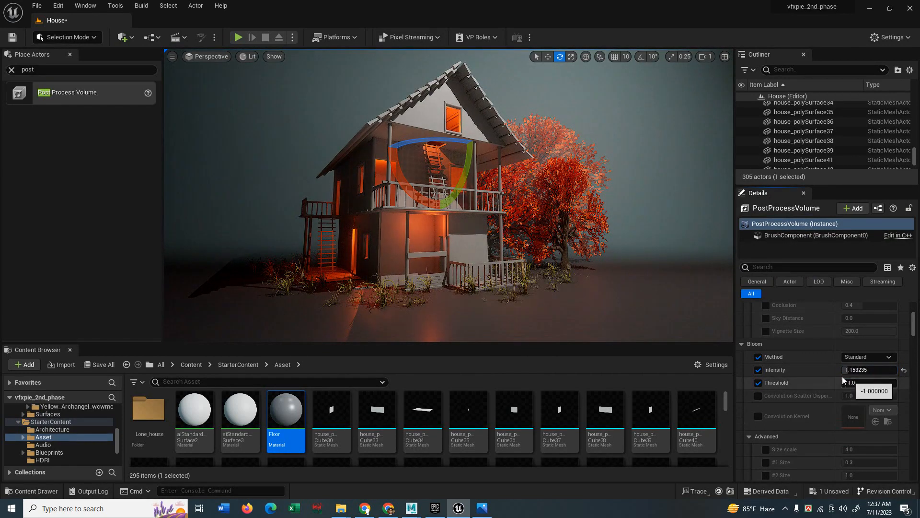
{"action": "right_click_drag", "start_coordinate": [540, 242], "coordinate": [536, 247]}
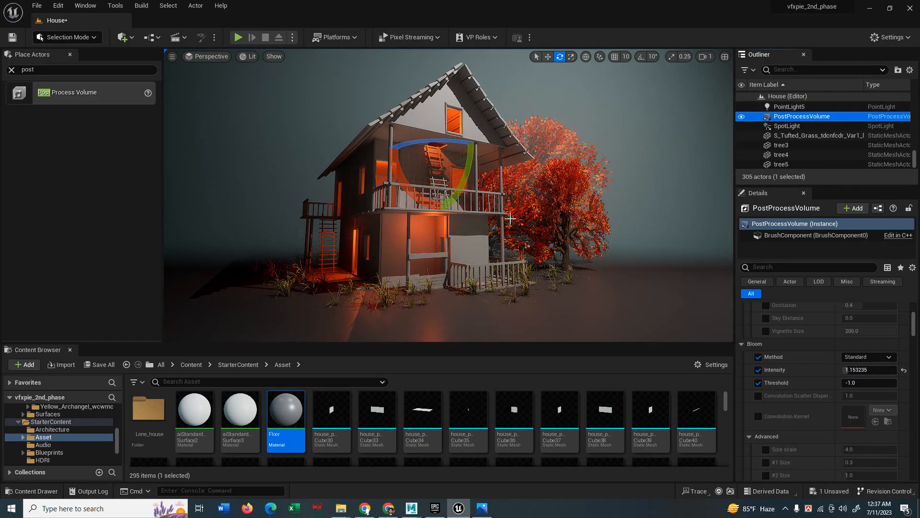
{"action": "left_click_drag", "start_coordinate": [852, 370], "coordinate": [854, 370]}
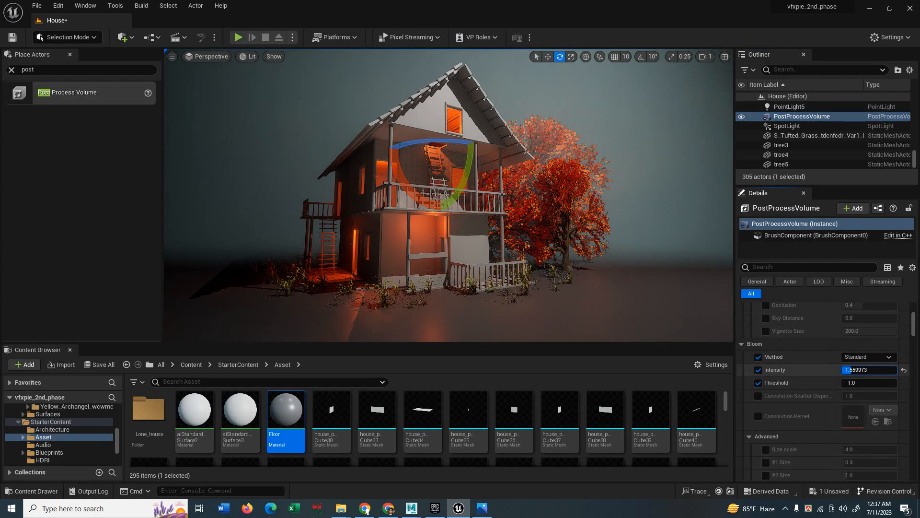
{"action": "scroll", "coordinate": [802, 401], "scroll_direction": "down", "scroll_amount": 10}
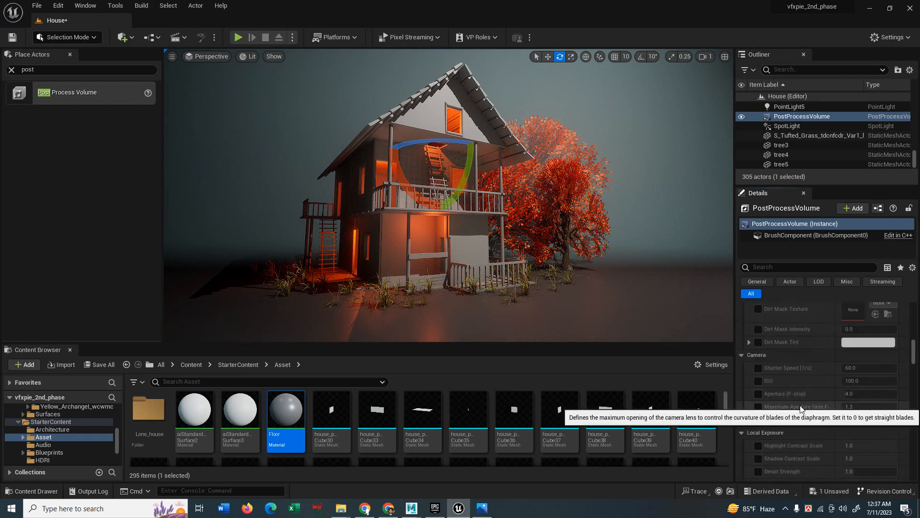
{"action": "scroll", "coordinate": [799, 406], "scroll_direction": "down", "scroll_amount": 5}
{"action": "scroll", "coordinate": [798, 408], "scroll_direction": "down", "scroll_amount": 4}
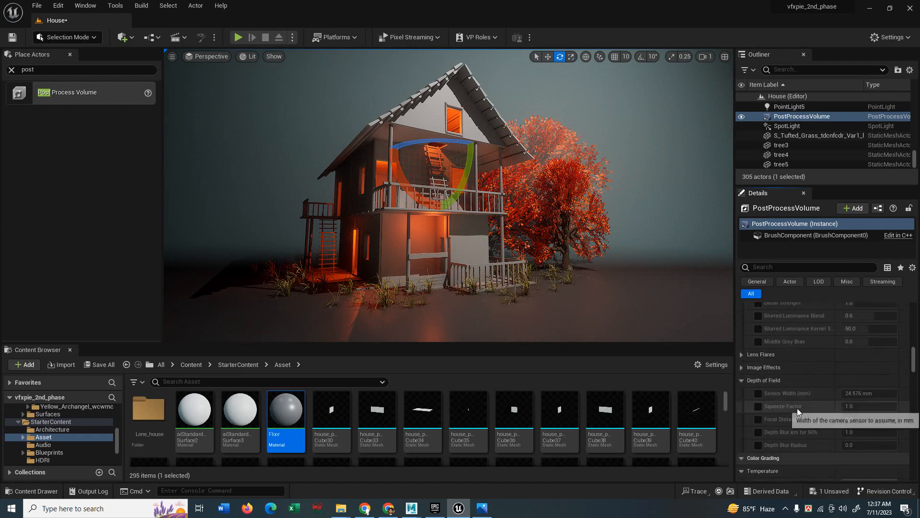
{"action": "scroll", "coordinate": [803, 401], "scroll_direction": "down", "scroll_amount": 6}
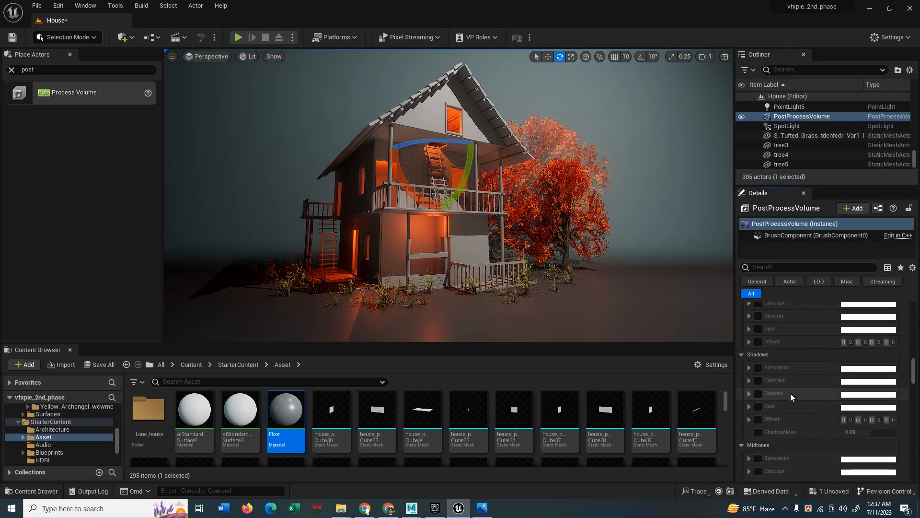
{"action": "scroll", "coordinate": [788, 393], "scroll_direction": "down", "scroll_amount": 3}
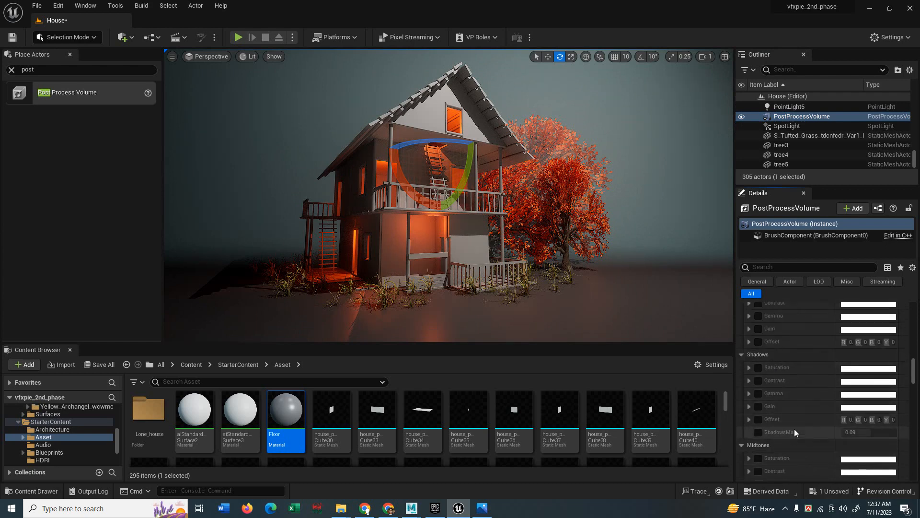
{"action": "scroll", "coordinate": [794, 427], "scroll_direction": "down", "scroll_amount": 10}
{"action": "scroll", "coordinate": [801, 421], "scroll_direction": "down", "scroll_amount": 10}
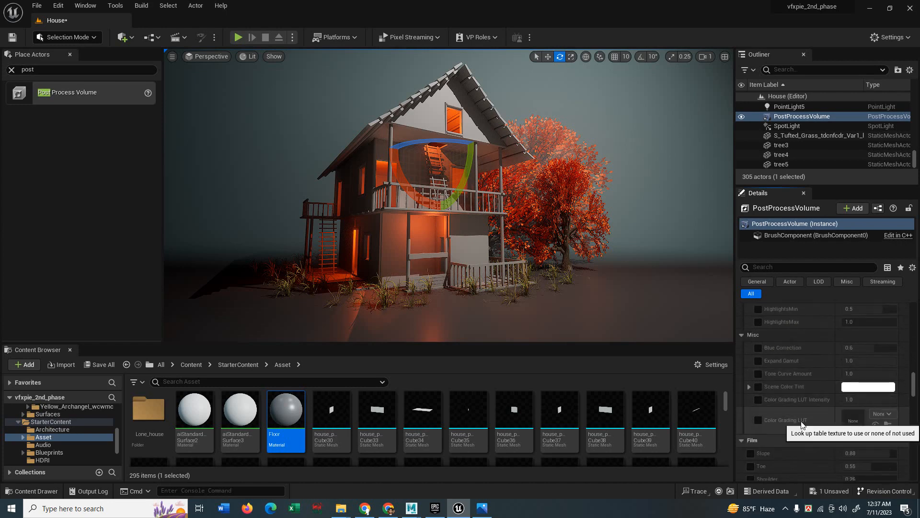
{"action": "scroll", "coordinate": [800, 420], "scroll_direction": "down", "scroll_amount": 1}
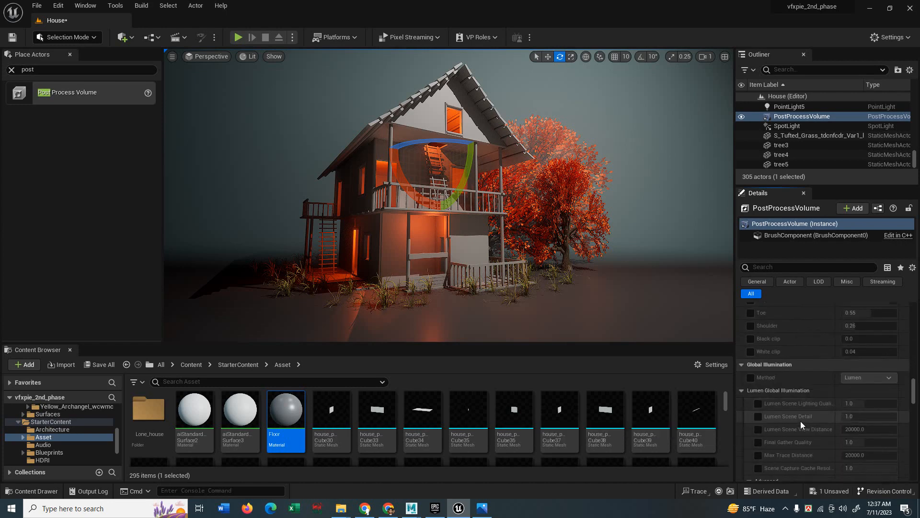
{"action": "scroll", "coordinate": [801, 421], "scroll_direction": "down", "scroll_amount": 7}
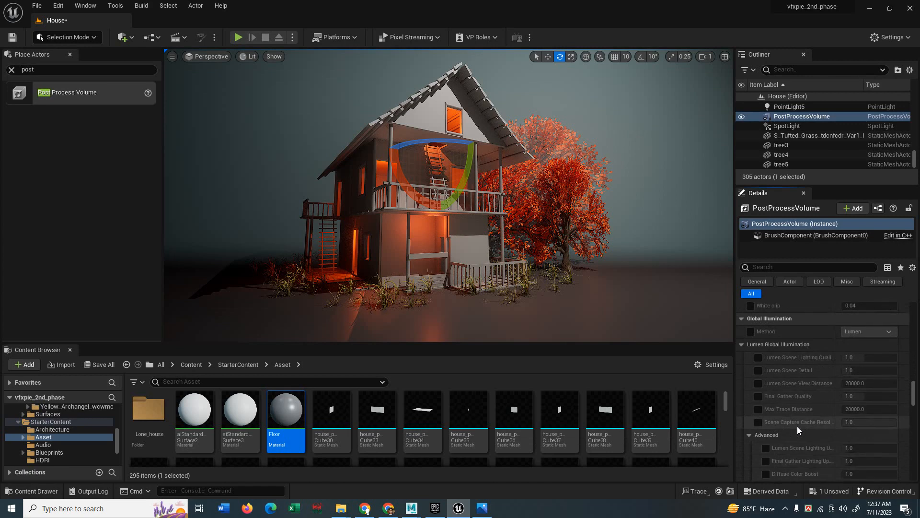
{"action": "scroll", "coordinate": [797, 426], "scroll_direction": "down", "scroll_amount": 6}
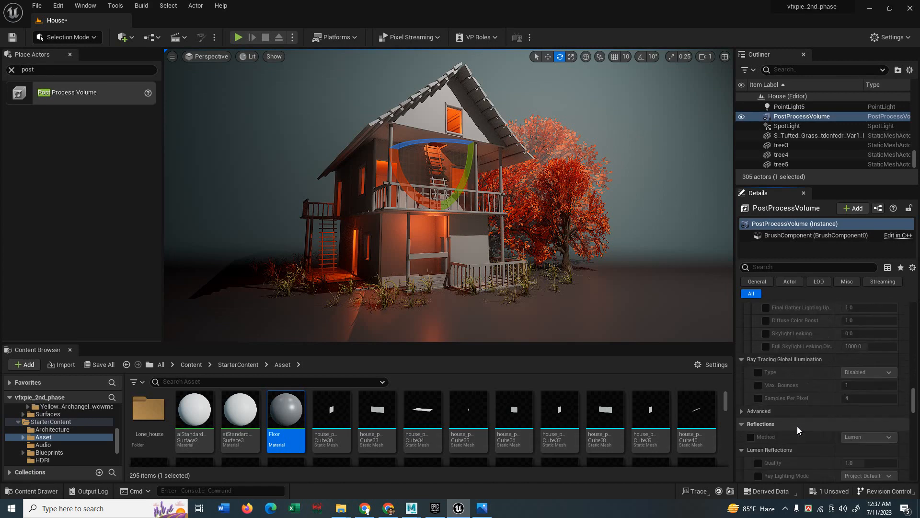
{"action": "scroll", "coordinate": [801, 379], "scroll_direction": "down", "scroll_amount": 3}
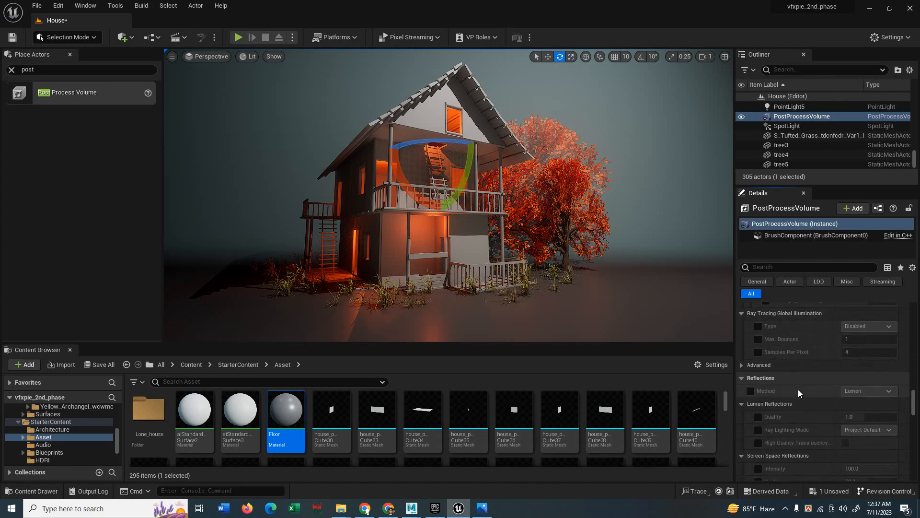
Override Reflections Method, trying Standalone Ray Traced and Screen Space before choosing Lumen.
{"action": "left_click", "coordinate": [751, 391]}
{"action": "left_click", "coordinate": [893, 391]}
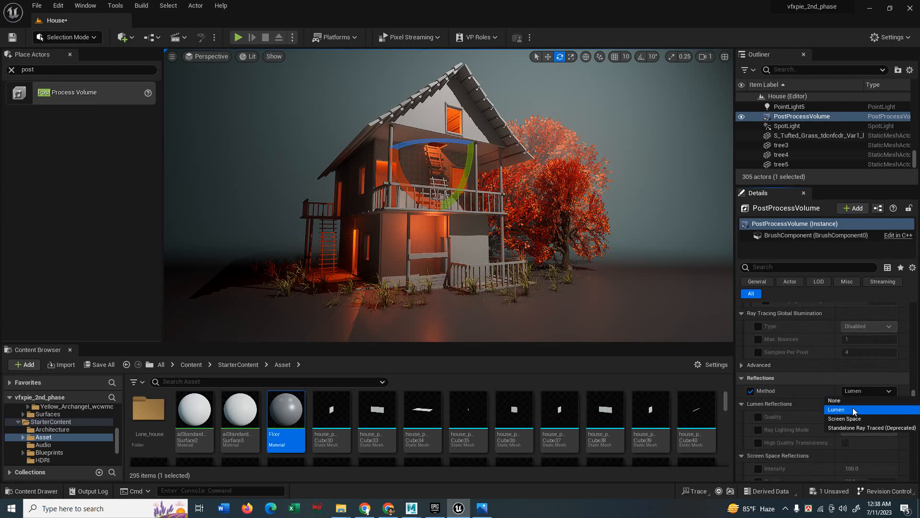
{"action": "left_click", "coordinate": [869, 431]}
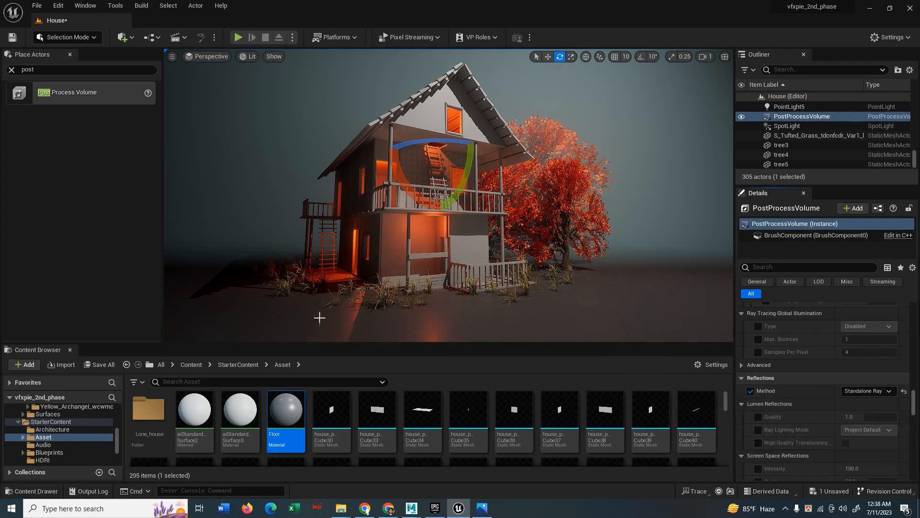
{"action": "left_click", "coordinate": [868, 390]}
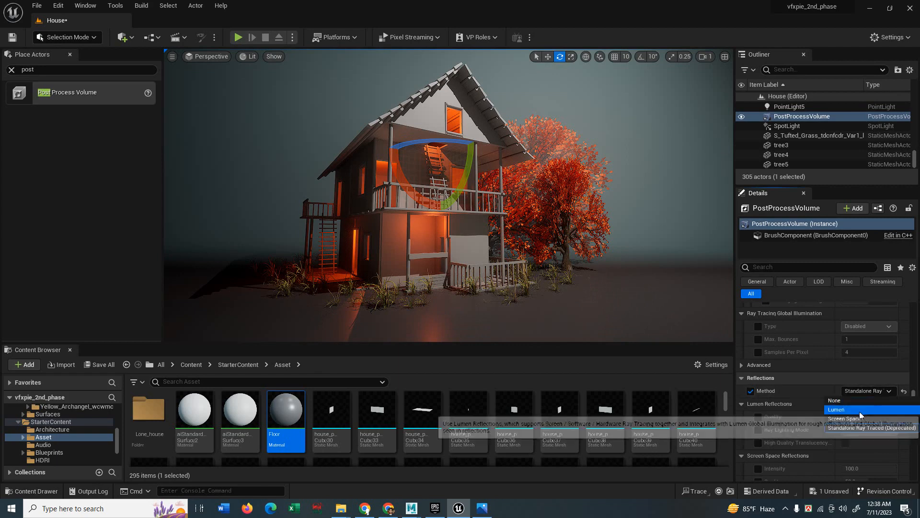
{"action": "left_click", "coordinate": [854, 419]}
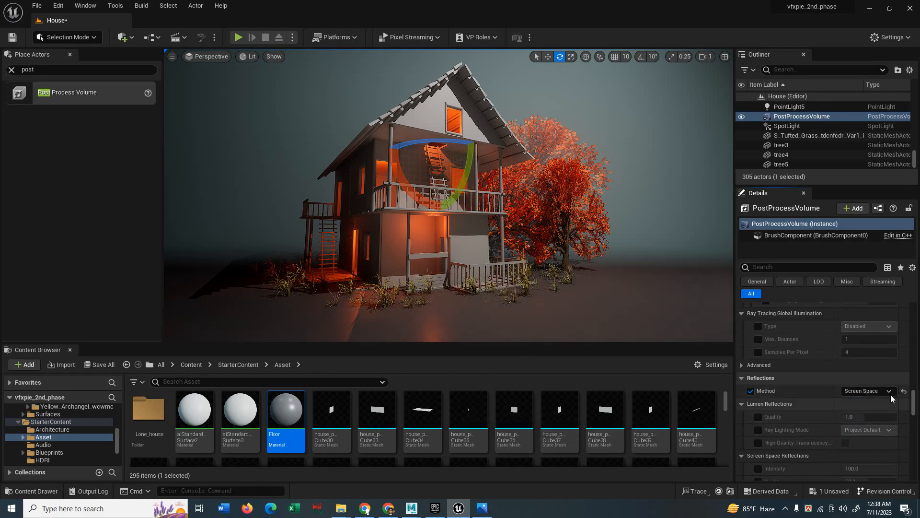
{"action": "left_click", "coordinate": [847, 405]}
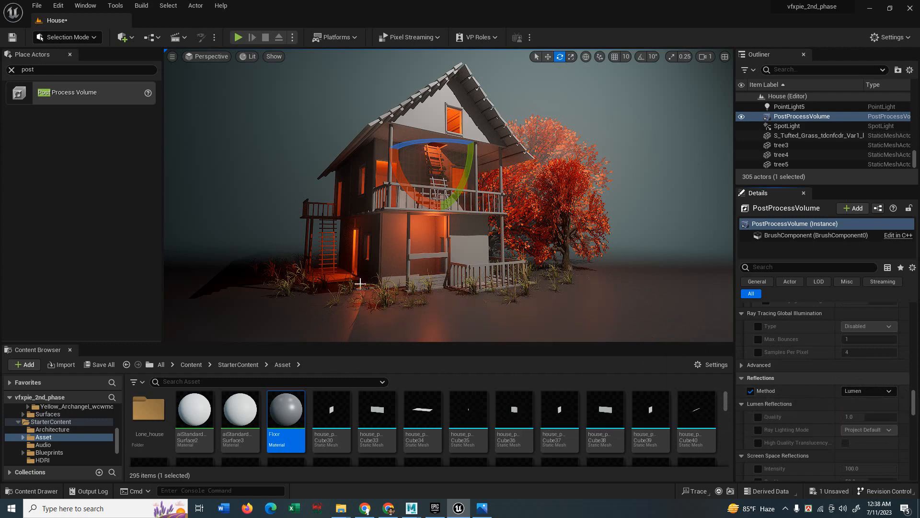
Test Standalone Ray Traced reflections again, then undo back to Lumen.
{"action": "left_click", "coordinate": [867, 390]}
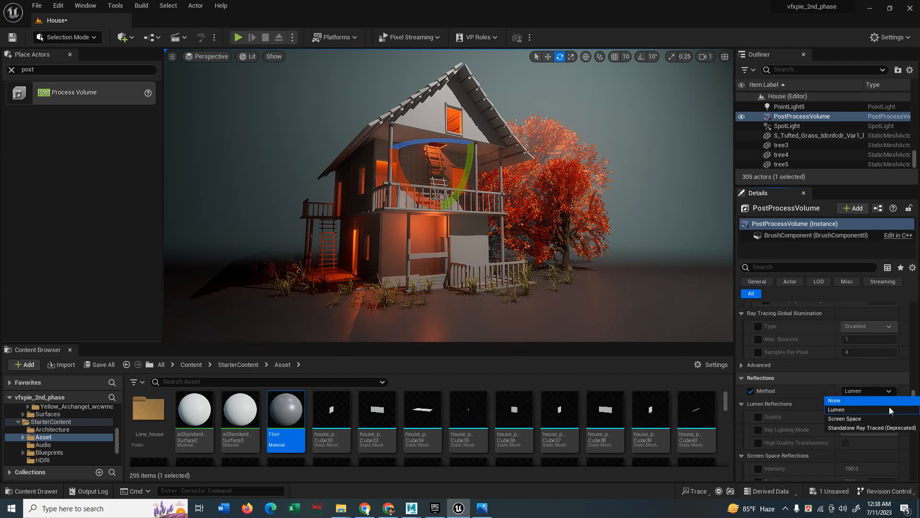
{"action": "left_click", "coordinate": [853, 427]}
{"action": "key", "text": "ctrl+z"}
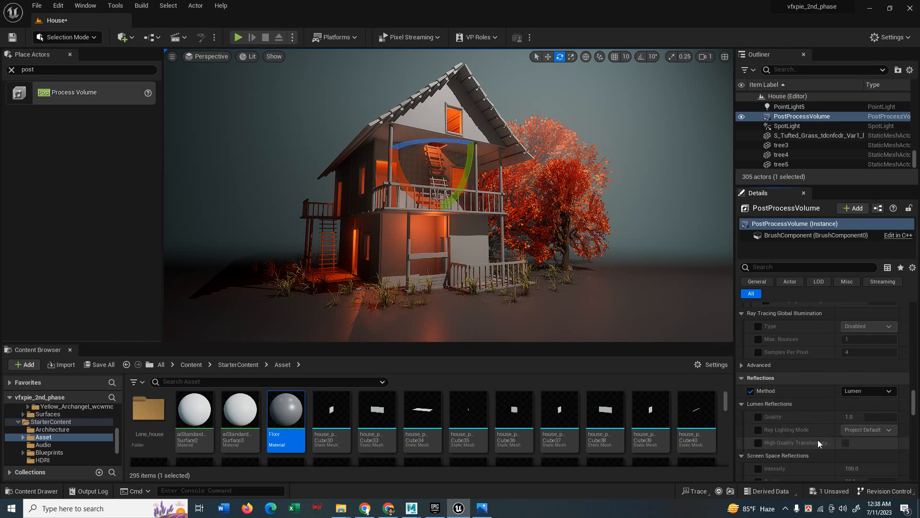
{"action": "scroll", "coordinate": [817, 439], "scroll_direction": "down", "scroll_amount": 2}
{"action": "scroll", "coordinate": [820, 440], "scroll_direction": "down", "scroll_amount": 1}
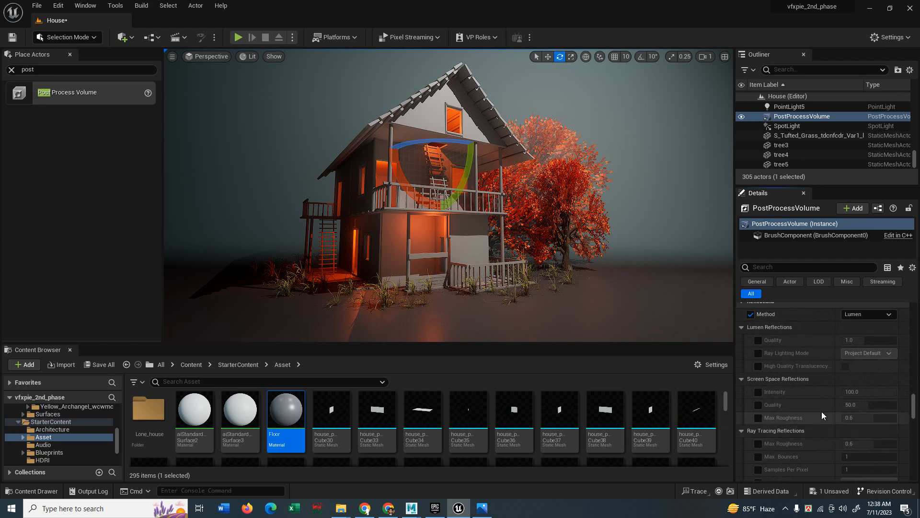
{"action": "scroll", "coordinate": [822, 412], "scroll_direction": "up", "scroll_amount": 1}
{"action": "scroll", "coordinate": [813, 421], "scroll_direction": "down", "scroll_amount": 8}
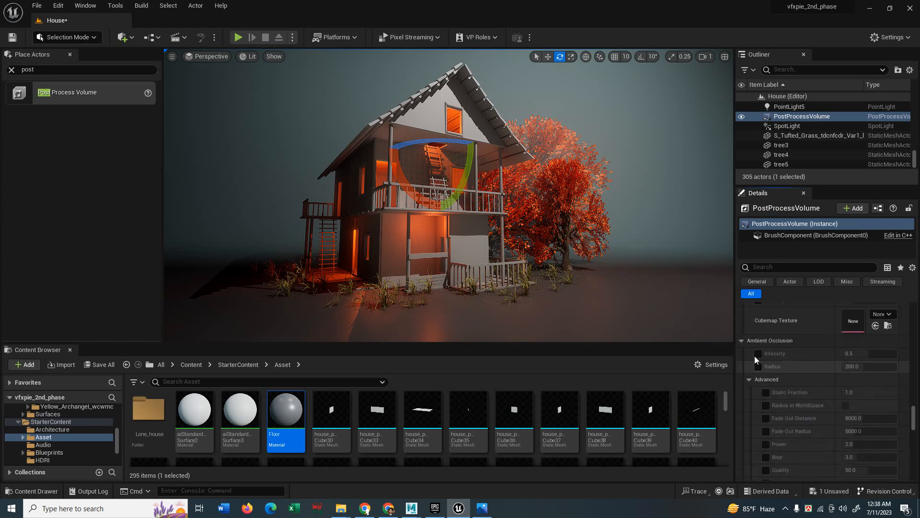
Enable the ambient occlusion intensity and radius overrides and lower the intensity to about 0.22.
{"action": "left_click", "coordinate": [758, 354]}
{"action": "left_click", "coordinate": [758, 367]}
{"action": "mouse_move", "coordinate": [859, 353]}
{"action": "left_mouse_down"}
{"action": "mouse_move", "coordinate": [896, 354]}
{"action": "mouse_move", "coordinate": [842, 353]}
{"action": "mouse_move", "coordinate": [897, 353]}
{"action": "left_mouse_up"}
Make PointLight4 visible again and set its intensity to 0.1 cd.
{"action": "left_click", "coordinate": [788, 107]}
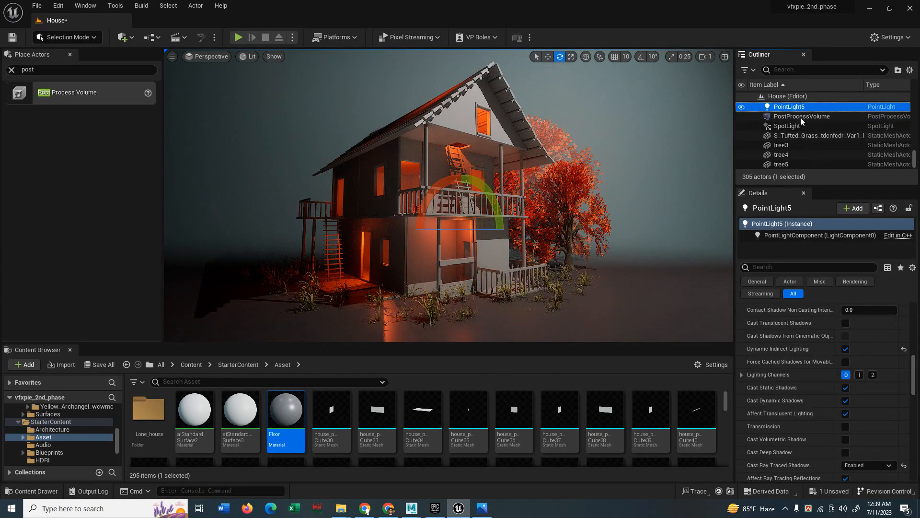
{"action": "scroll", "coordinate": [742, 126], "scroll_direction": "up", "scroll_amount": 1}
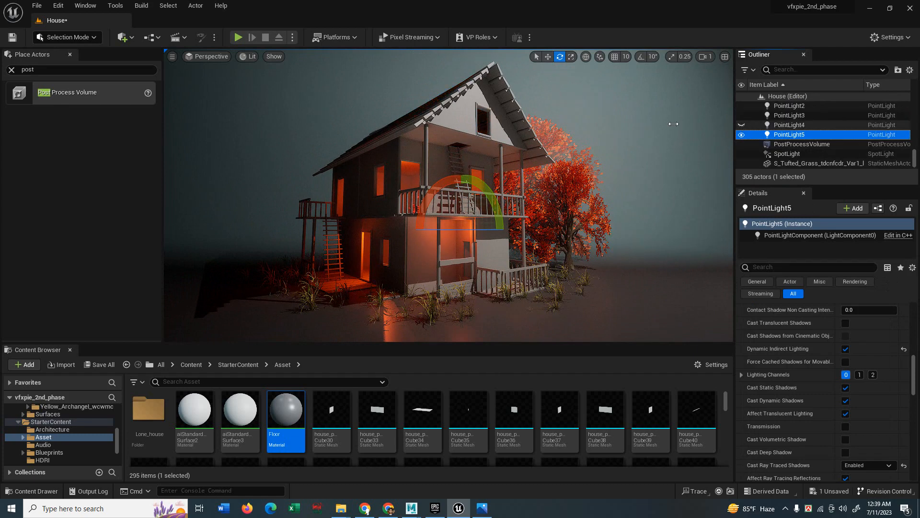
{"action": "left_click", "coordinate": [619, 181]}
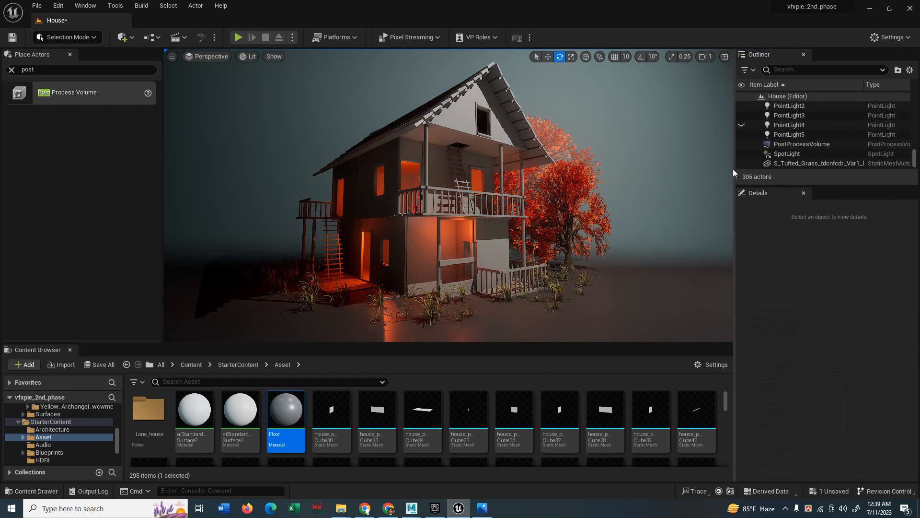
{"action": "left_click", "coordinate": [741, 125]}
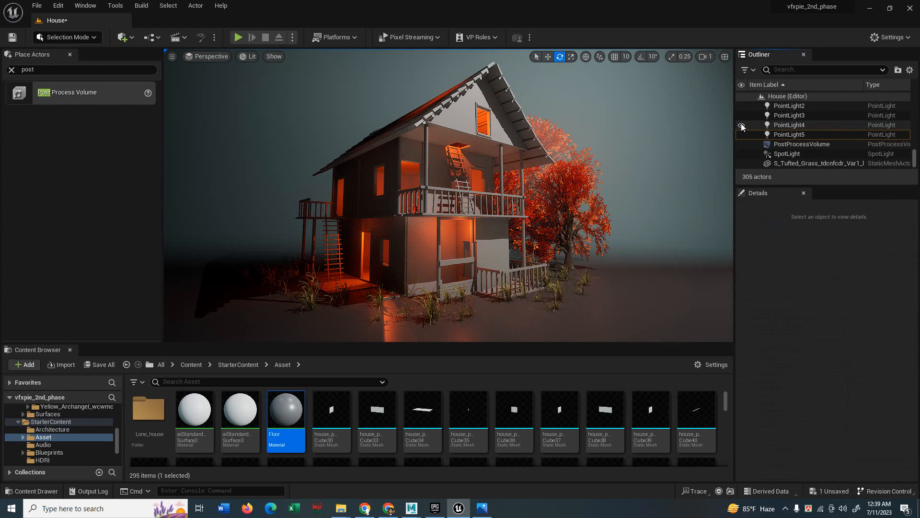
{"action": "left_click", "coordinate": [784, 125]}
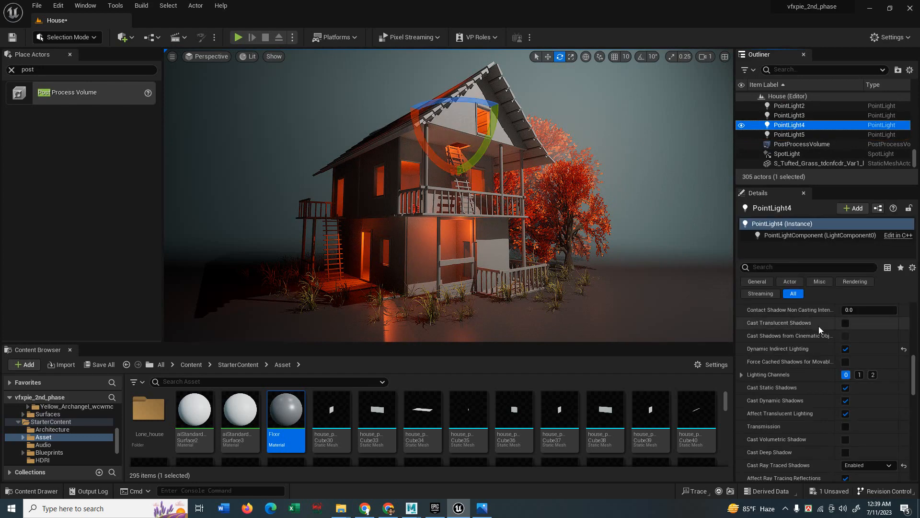
{"action": "left_click_drag", "start_coordinate": [915, 367], "coordinate": [912, 312]}
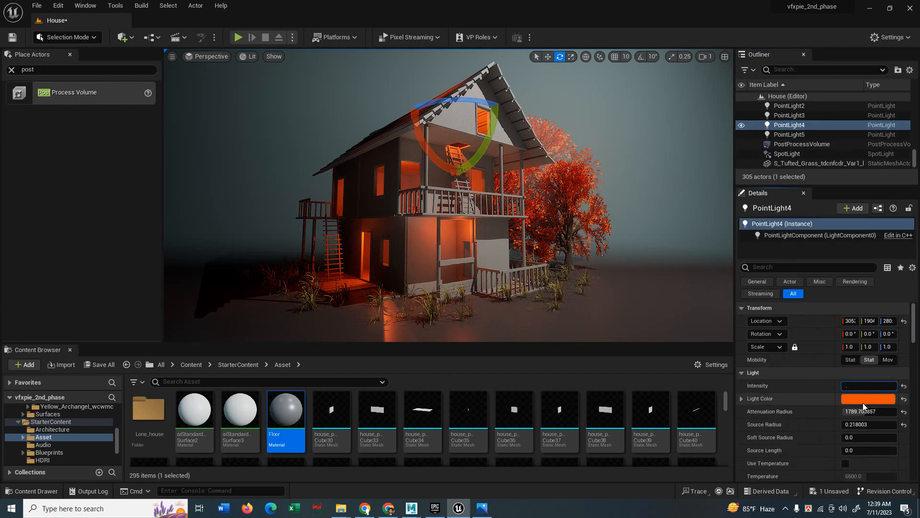
{"action": "left_click", "coordinate": [859, 386]}
{"action": "type", "text": ".1"}
{"action": "key", "text": "Return"}
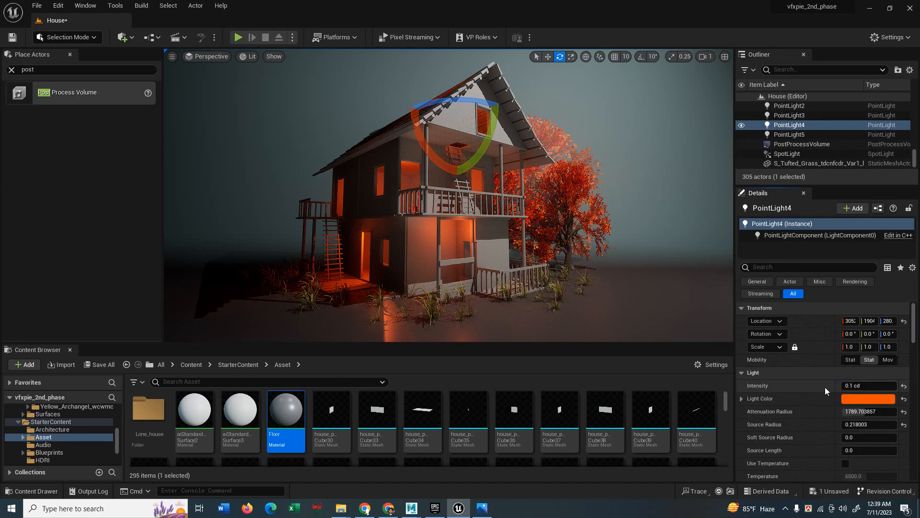
Move PointLight4 slightly higher under the attic gable.
{"action": "left_click", "coordinate": [650, 131]}
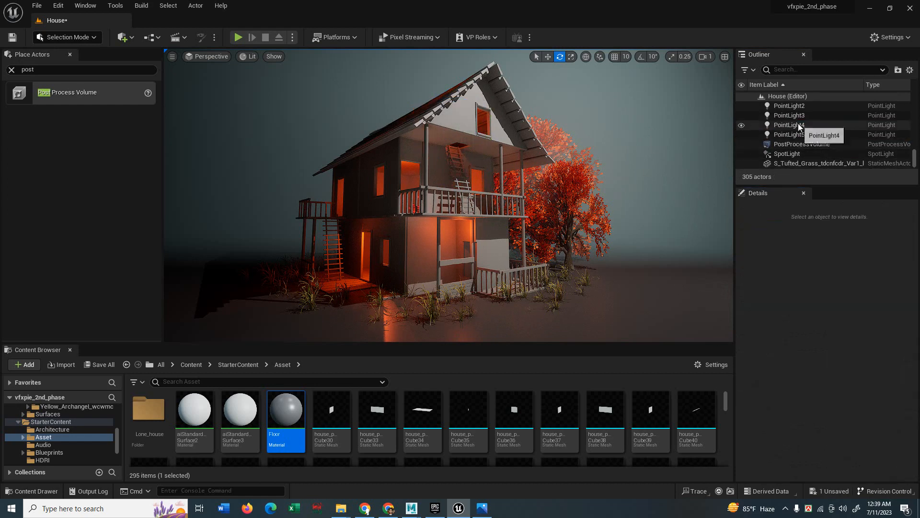
{"action": "left_click", "coordinate": [745, 127]}
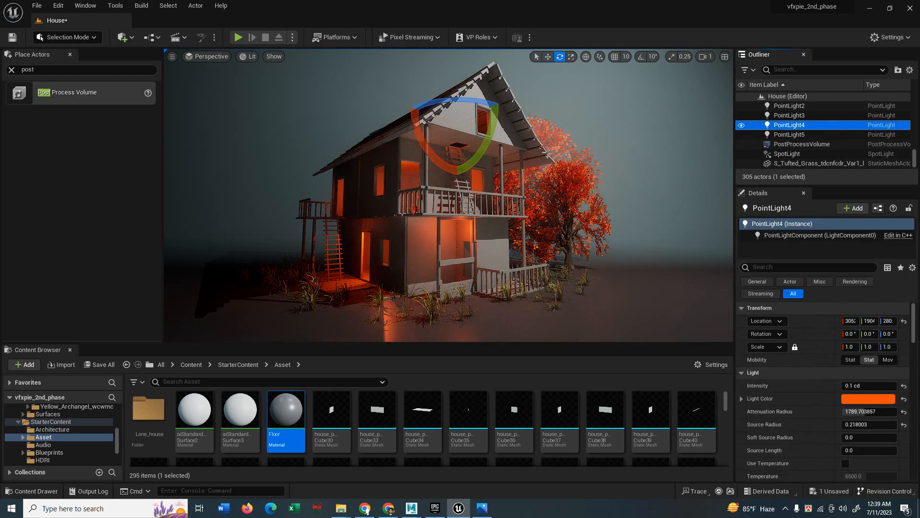
{"action": "key", "text": "w"}
{"action": "left_click_drag", "start_coordinate": [434, 134], "coordinate": [447, 113]}
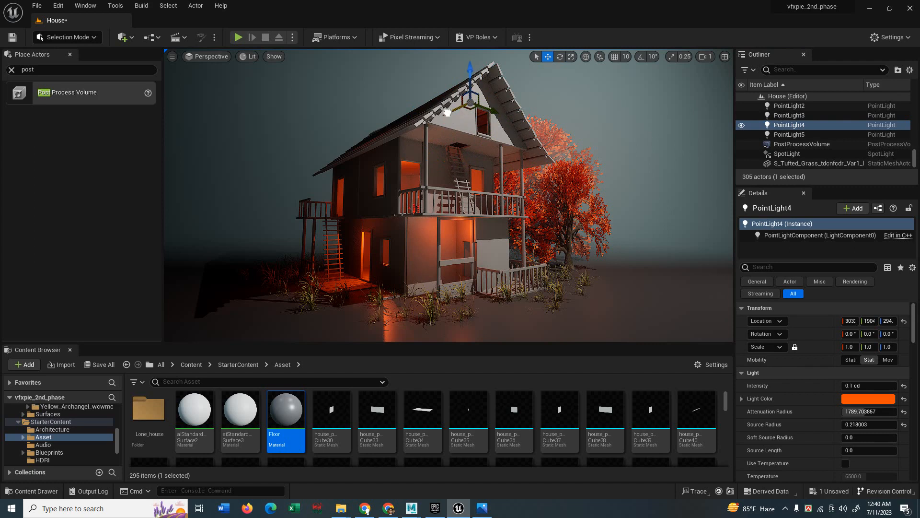
{"action": "key", "text": "Escape"}
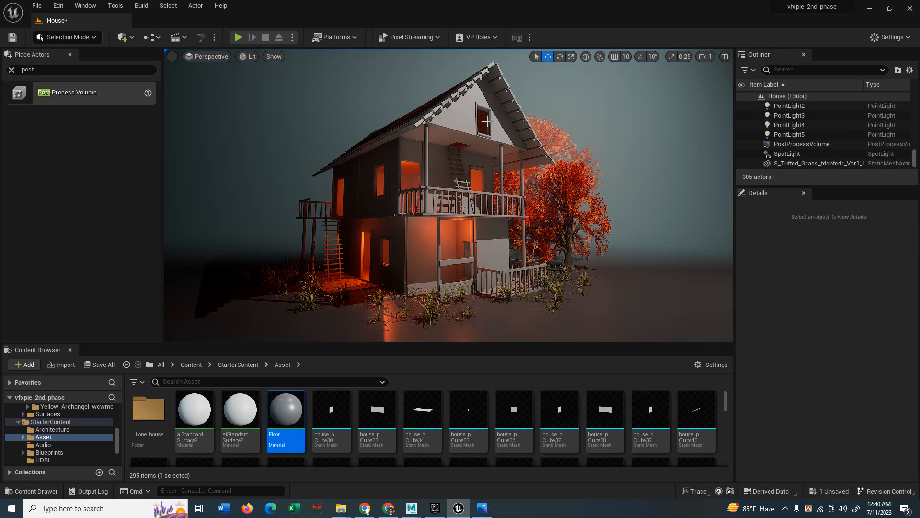
Add a new level sequence in StarterContent/Asset/Lone_house and start renaming it to render.
{"action": "left_click", "coordinate": [178, 37]}
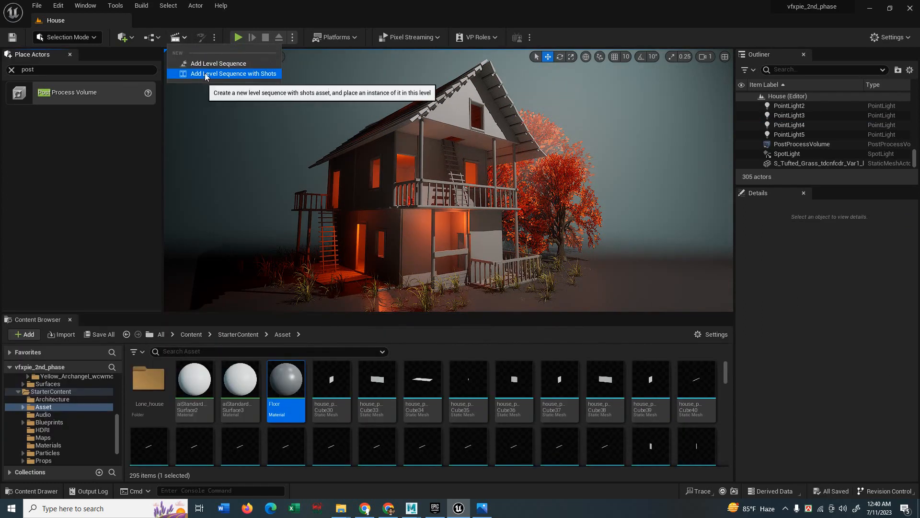
{"action": "left_click", "coordinate": [218, 63]}
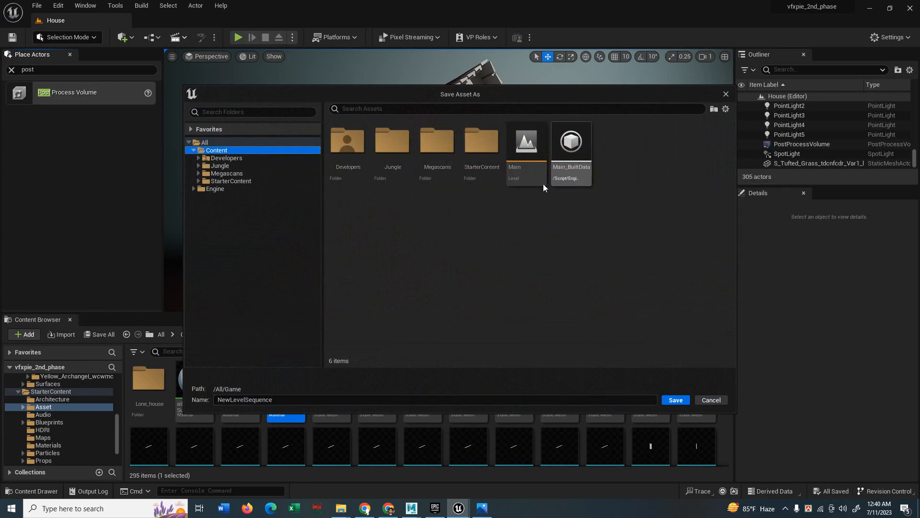
{"action": "left_click", "coordinate": [231, 181]}
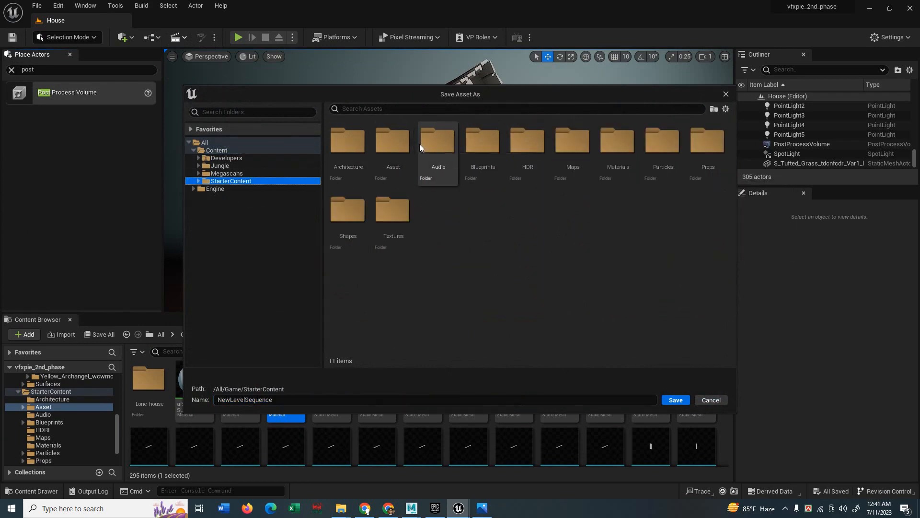
{"action": "double_click", "coordinate": [384, 151]}
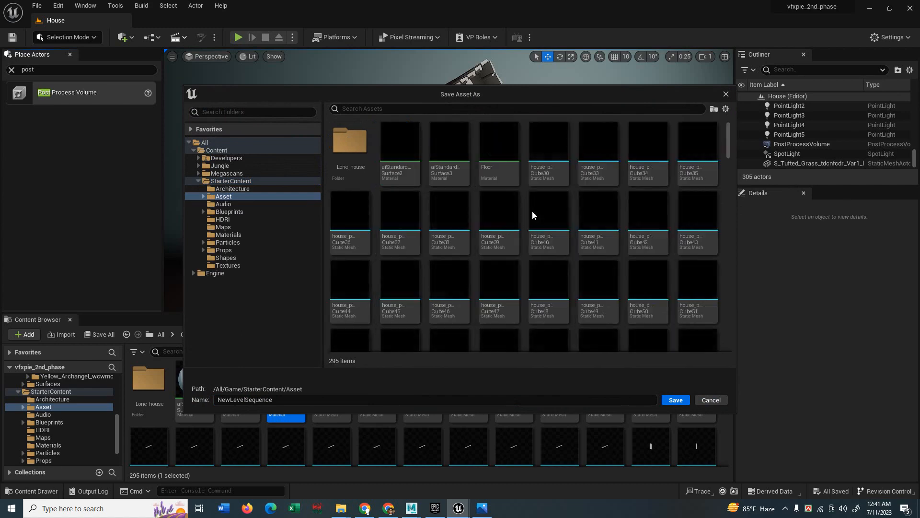
{"action": "double_click", "coordinate": [356, 153]}
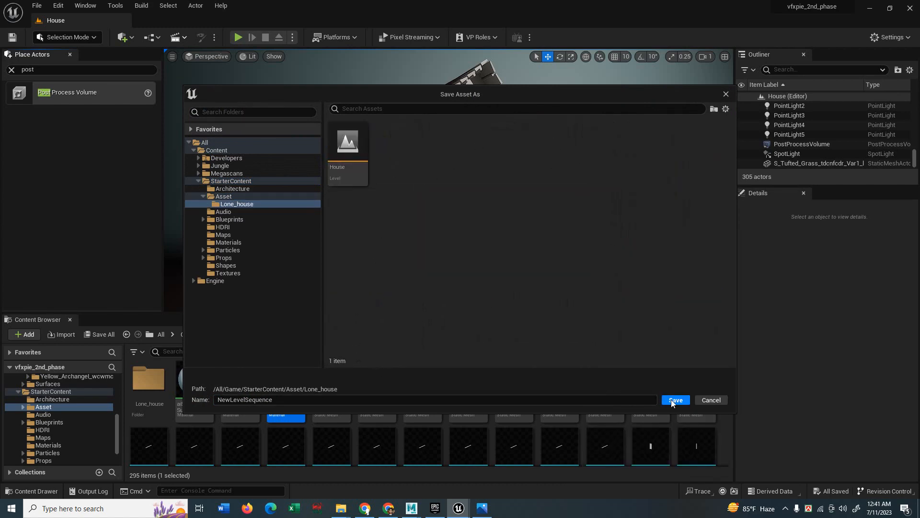
{"action": "double_click", "coordinate": [240, 400]}
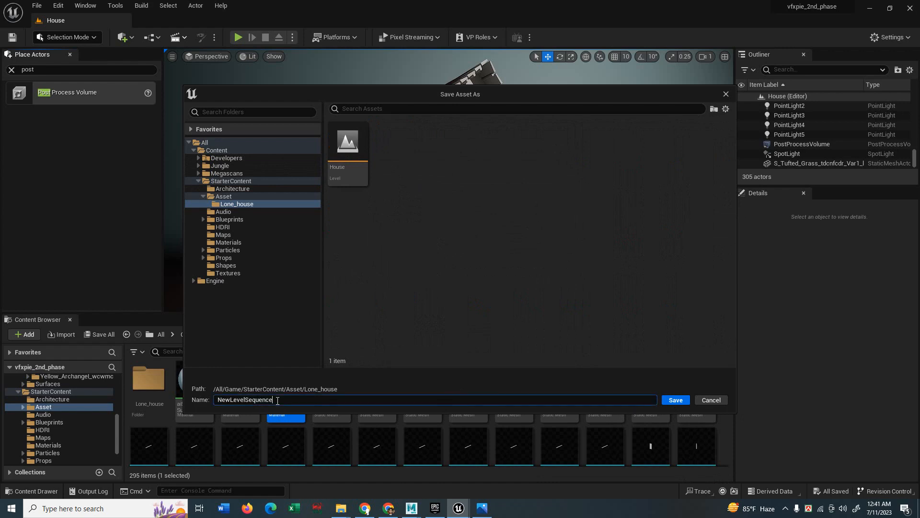
{"action": "type", "text": "render"}
Save the render sequence, dock Sequencer below the viewport, and create a cine camera.
{"action": "left_click", "coordinate": [677, 401]}
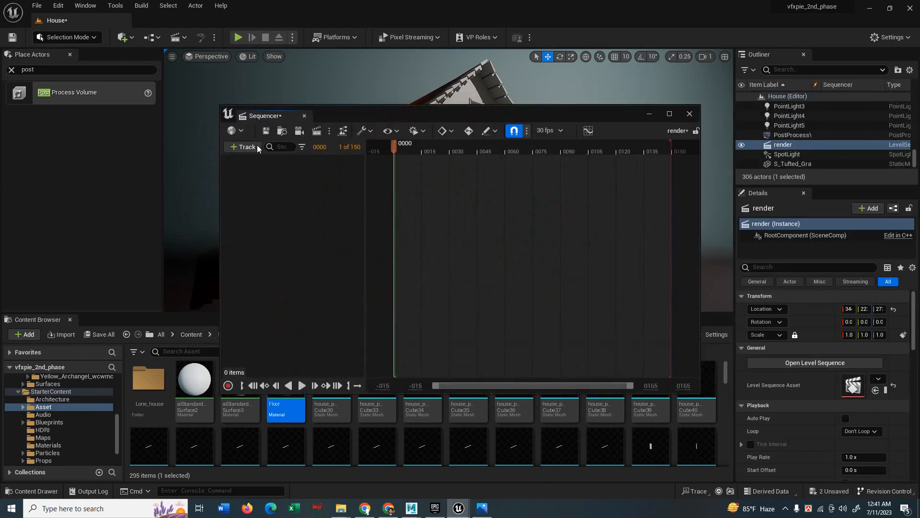
{"action": "left_click_drag", "start_coordinate": [281, 117], "coordinate": [97, 321]}
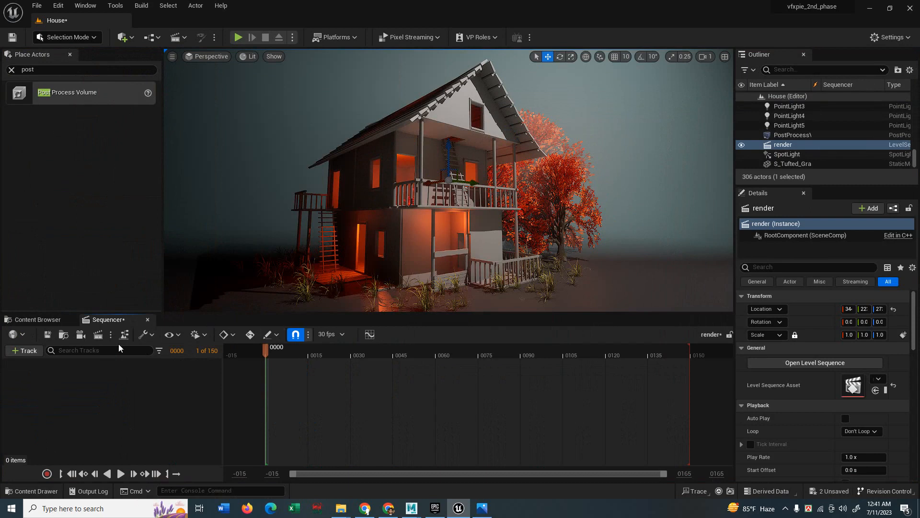
{"action": "left_click", "coordinate": [79, 334]}
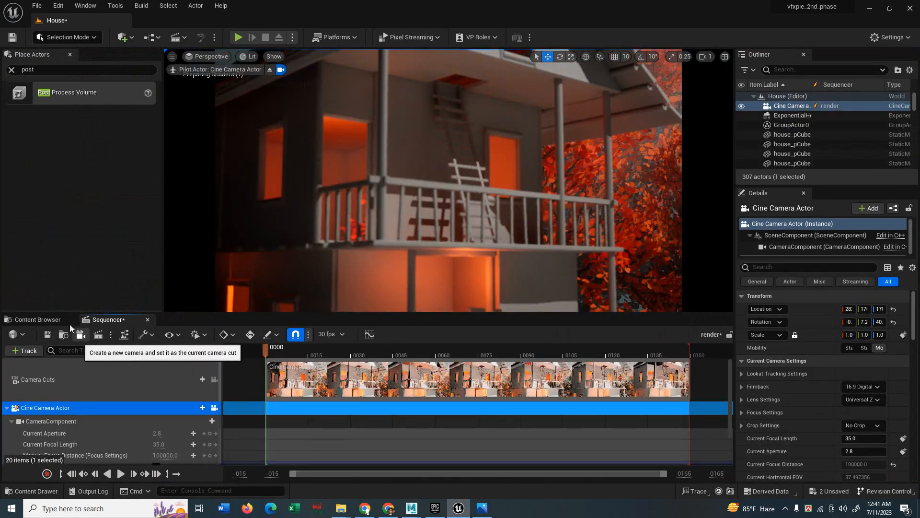
Set the cine camera's current focal length to 25 mm.
{"action": "scroll", "coordinate": [501, 207], "scroll_direction": "down", "scroll_amount": 3}
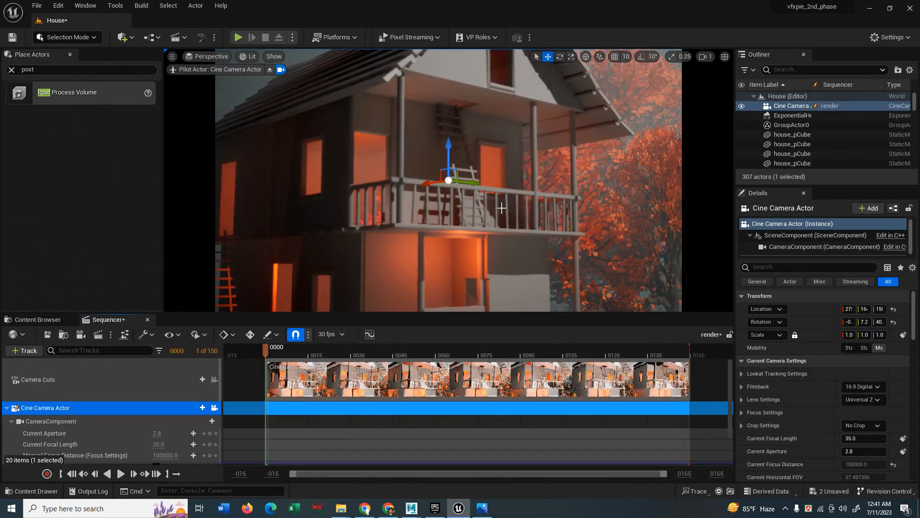
{"action": "scroll", "coordinate": [501, 208], "scroll_direction": "down", "scroll_amount": 2}
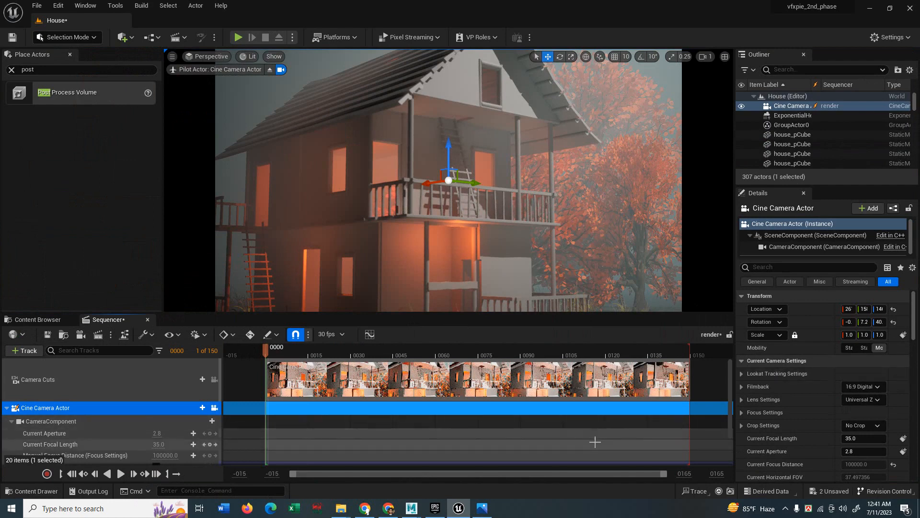
{"action": "scroll", "coordinate": [512, 267], "scroll_direction": "down", "scroll_amount": 3}
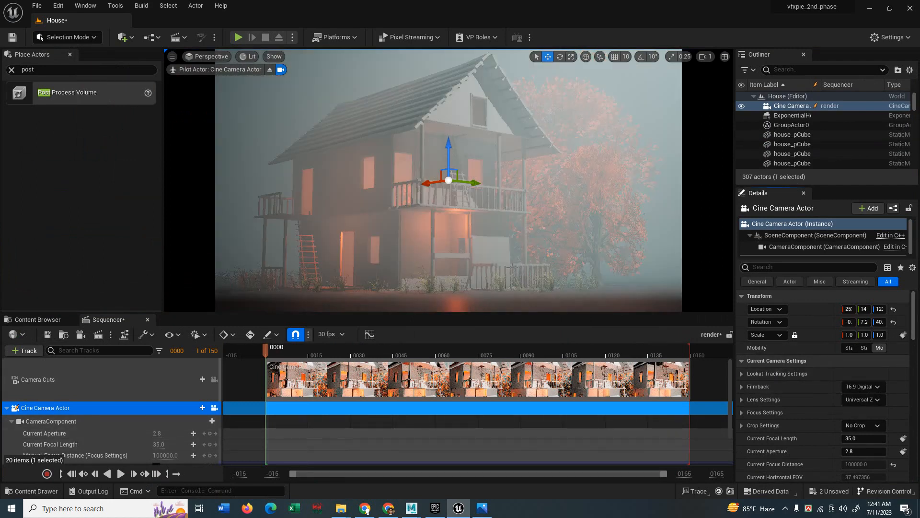
{"action": "scroll", "coordinate": [498, 259], "scroll_direction": "up", "scroll_amount": 5}
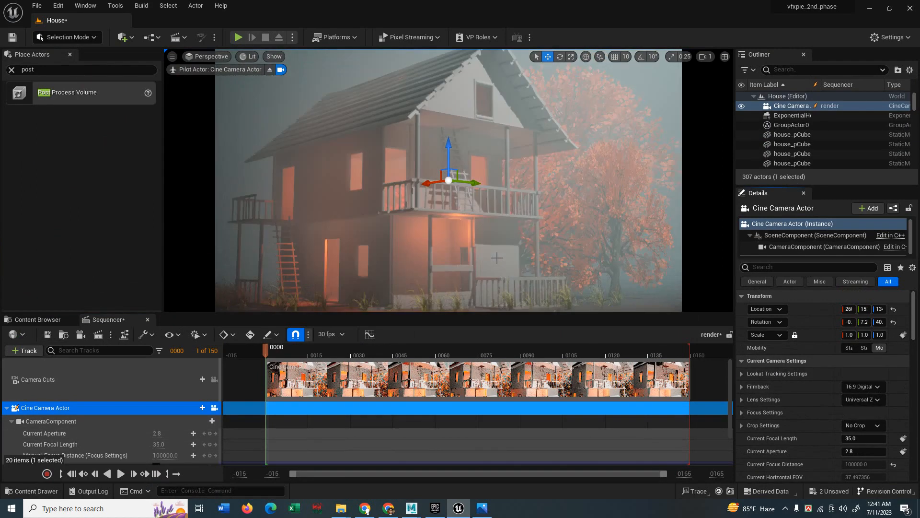
{"action": "left_click", "coordinate": [156, 445]}
{"action": "type", "text": "2"}
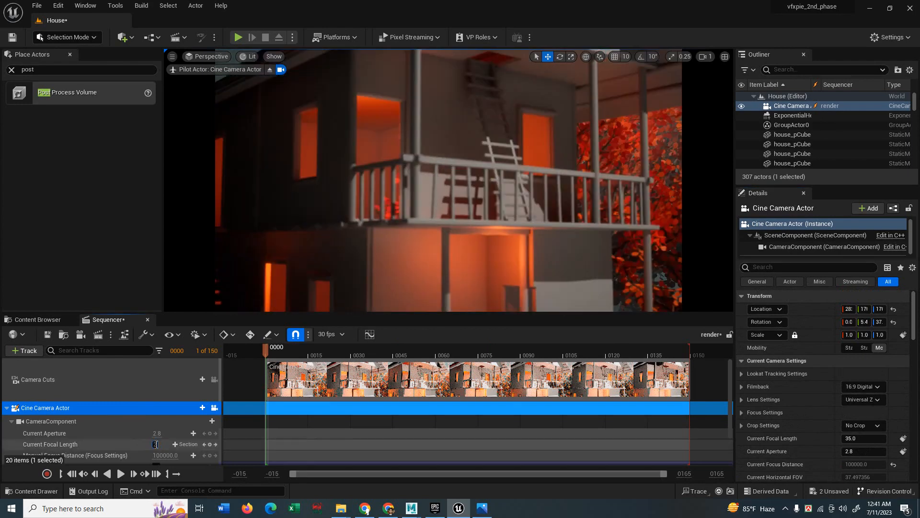
{"action": "type", "text": "5"}
{"action": "key", "text": "Return"}
{"action": "left_click_drag", "start_coordinate": [189, 314], "coordinate": [195, 234]}
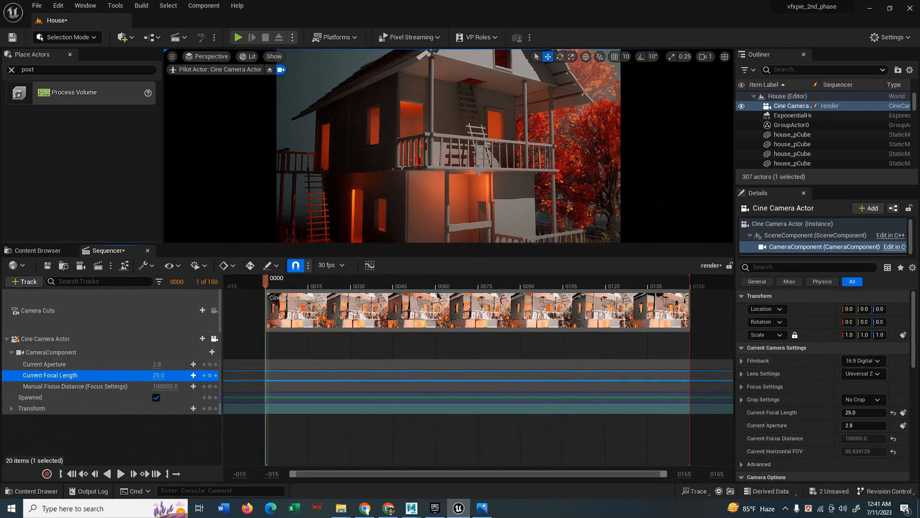
Fly the camera closer to the house, reduce focal length to 16.0, and lower manual focus distance.
{"action": "scroll", "coordinate": [487, 172], "scroll_direction": "down", "scroll_amount": 5}
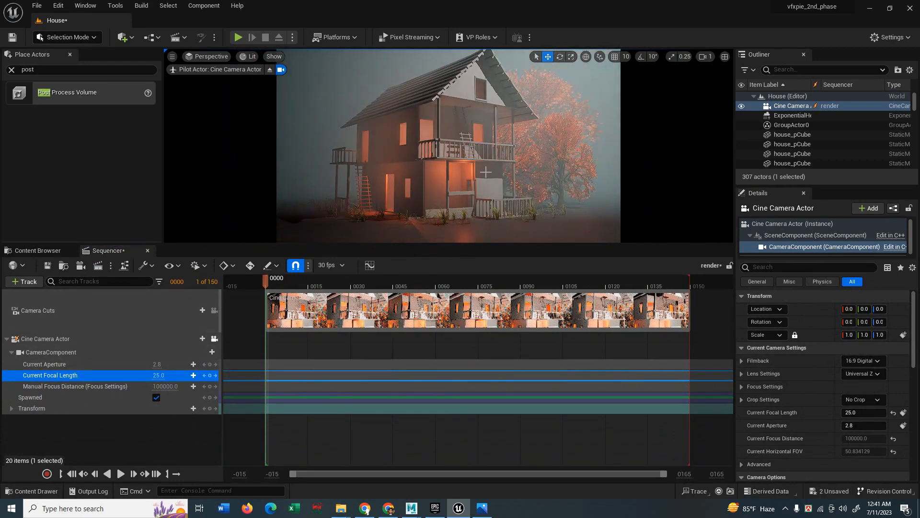
{"action": "scroll", "coordinate": [486, 171], "scroll_direction": "down", "scroll_amount": 6}
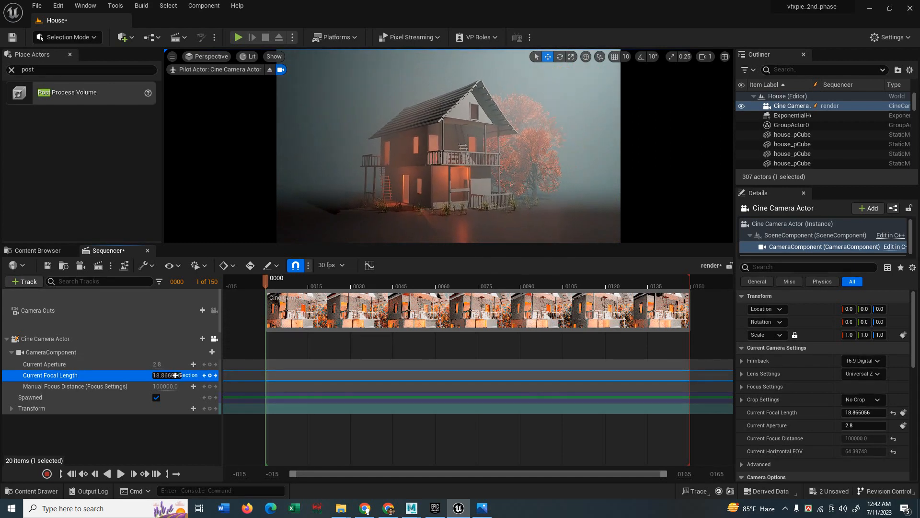
{"action": "key", "text": "w"}
{"action": "right_click_drag", "start_coordinate": [386, 222], "coordinate": [386, 221]}
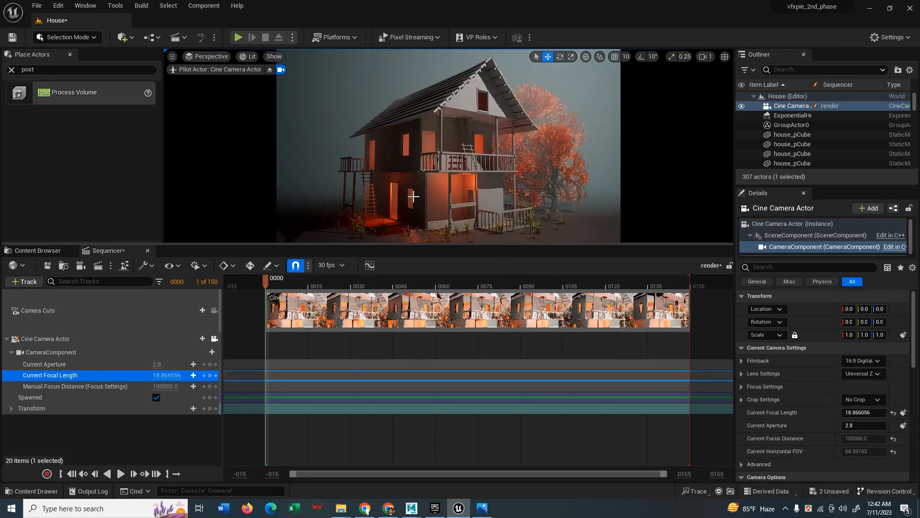
{"action": "left_click_drag", "start_coordinate": [168, 376], "coordinate": [153, 375]}
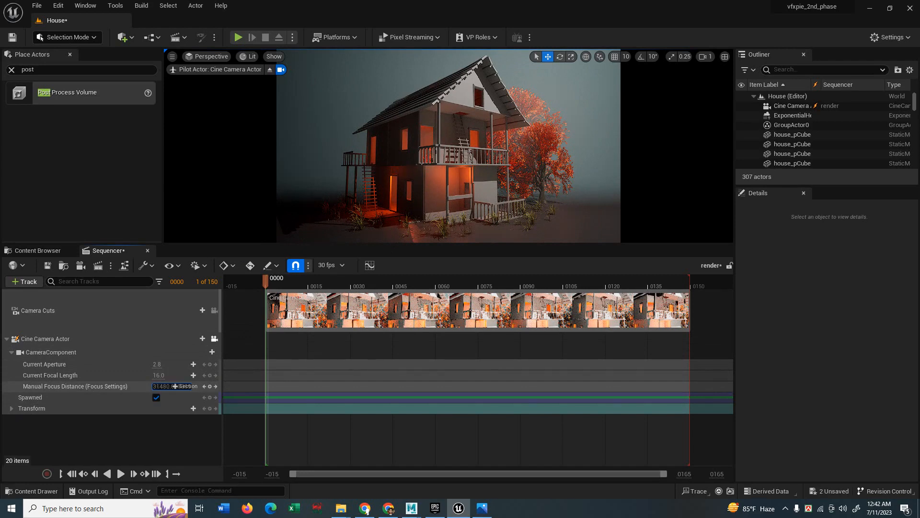
{"action": "mouse_move", "coordinate": [166, 386]}
{"action": "left_mouse_down"}
{"action": "mouse_move", "coordinate": [154, 386]}
{"action": "mouse_move", "coordinate": [177, 386]}
{"action": "left_mouse_up"}
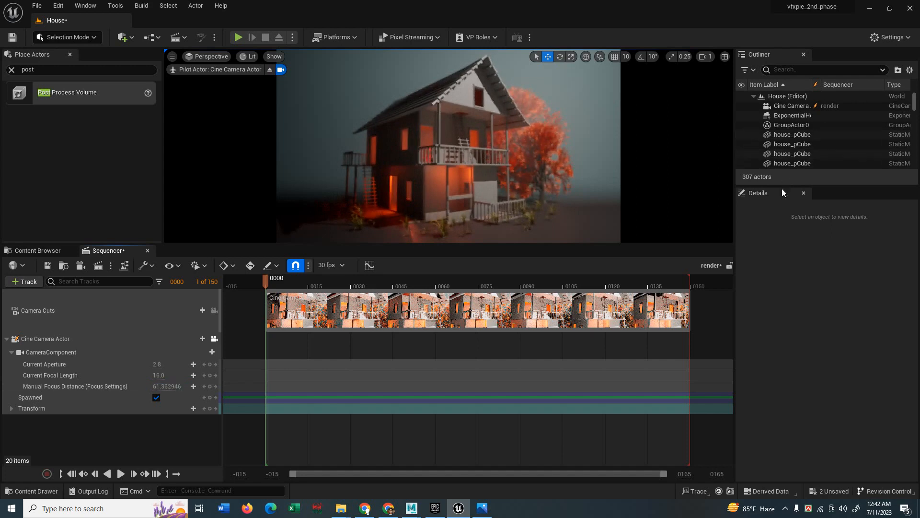
Expand the camera component's lens and focus settings and turn on the debug focus plane.
{"action": "left_click", "coordinate": [51, 351]}
{"action": "scroll", "coordinate": [821, 369], "scroll_direction": "down", "scroll_amount": 10}
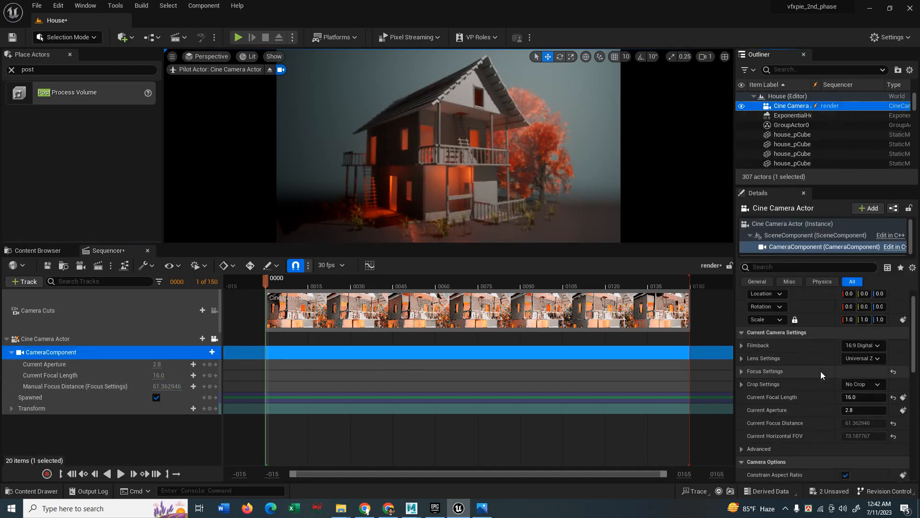
{"action": "scroll", "coordinate": [806, 383], "scroll_direction": "up", "scroll_amount": 10}
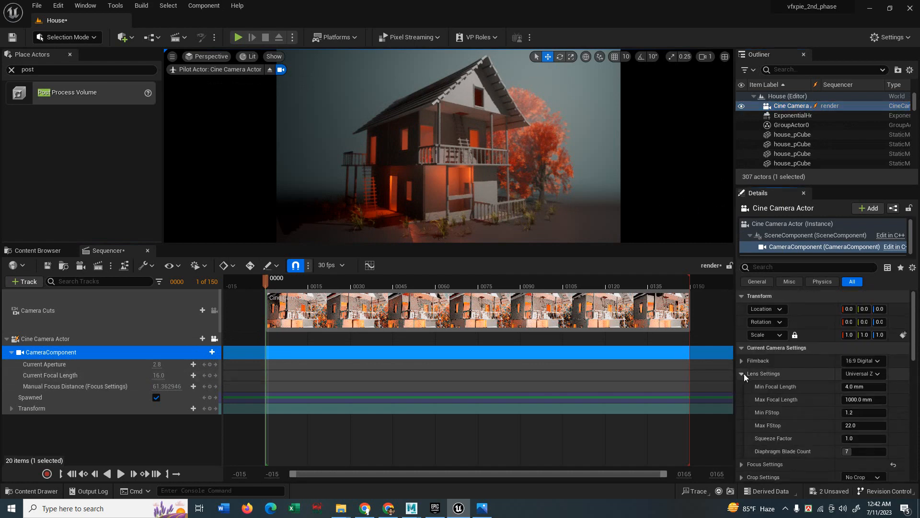
{"action": "left_click", "coordinate": [742, 373]}
{"action": "scroll", "coordinate": [749, 404], "scroll_direction": "down", "scroll_amount": 2}
{"action": "scroll", "coordinate": [748, 412], "scroll_direction": "down", "scroll_amount": 1}
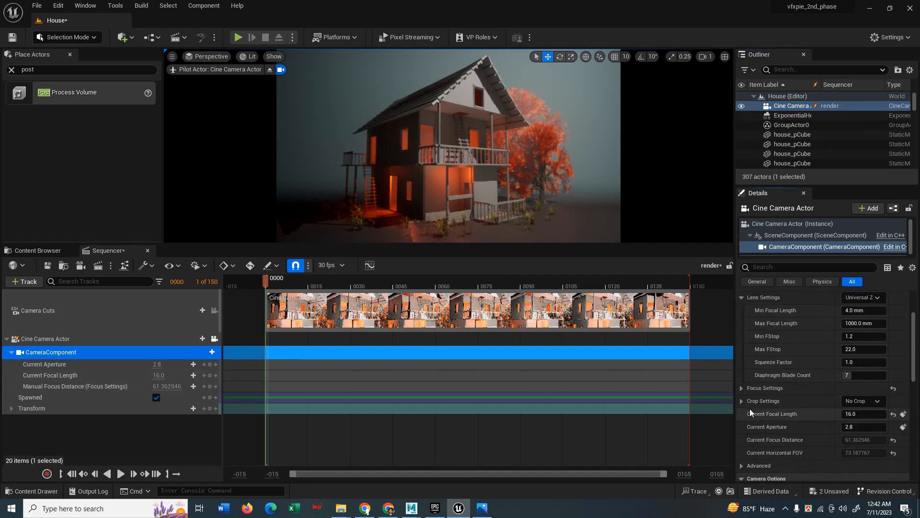
{"action": "left_click", "coordinate": [742, 389]}
{"action": "left_click", "coordinate": [846, 427]}
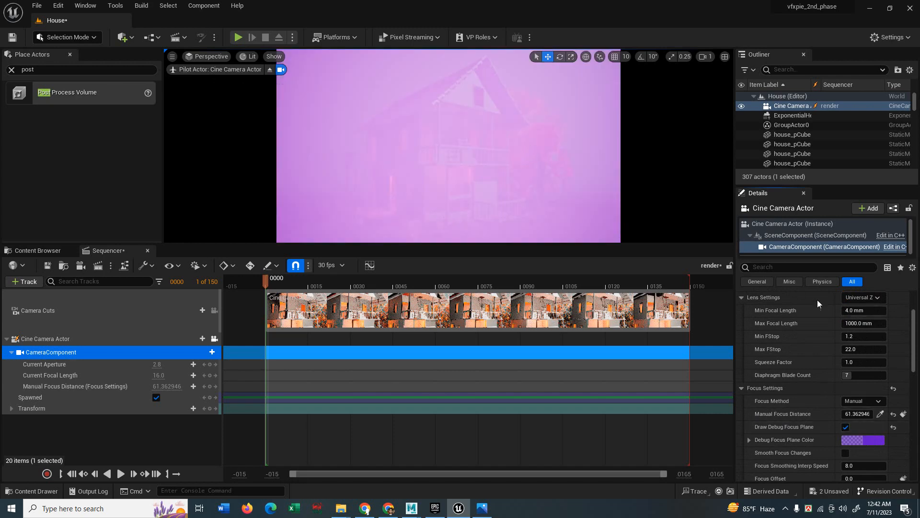
Pick the house's depth for focus, fine-tune manual focus distance to about 492.7, and hide the debug plane.
{"action": "left_click", "coordinate": [880, 413]}
{"action": "left_click", "coordinate": [456, 96]}
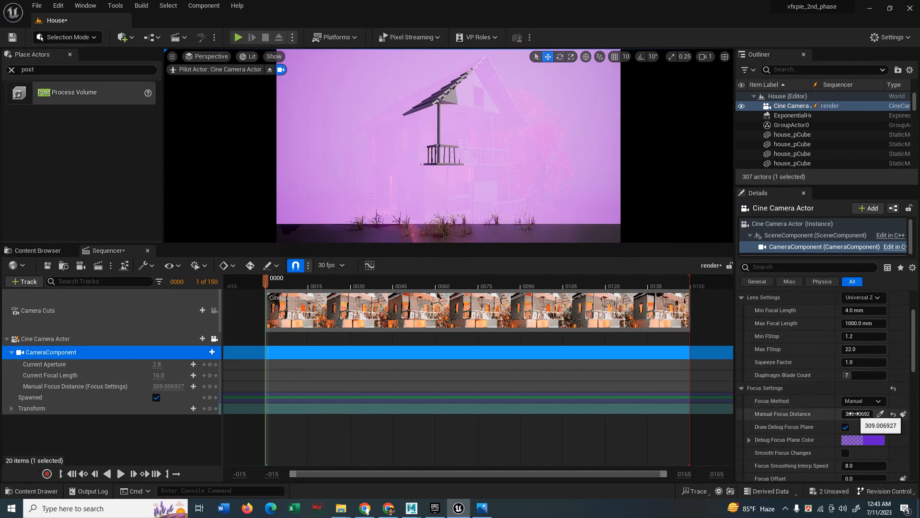
{"action": "mouse_move", "coordinate": [855, 413]}
{"action": "left_mouse_down"}
{"action": "mouse_move", "coordinate": [846, 414]}
{"action": "mouse_move", "coordinate": [868, 413]}
{"action": "left_mouse_up"}
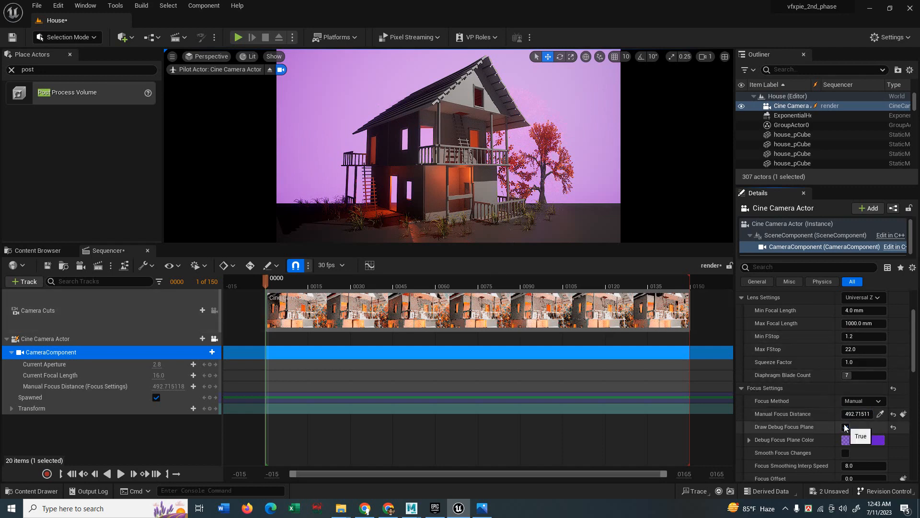
{"action": "left_click", "coordinate": [845, 427]}
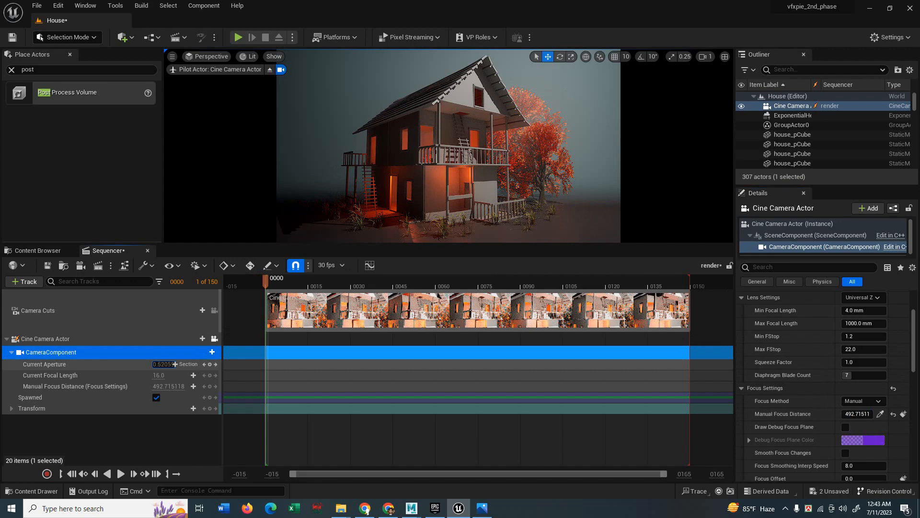
Set the camera's current aperture to 1.0.
{"action": "left_click_drag", "start_coordinate": [174, 364], "coordinate": [225, 364]}
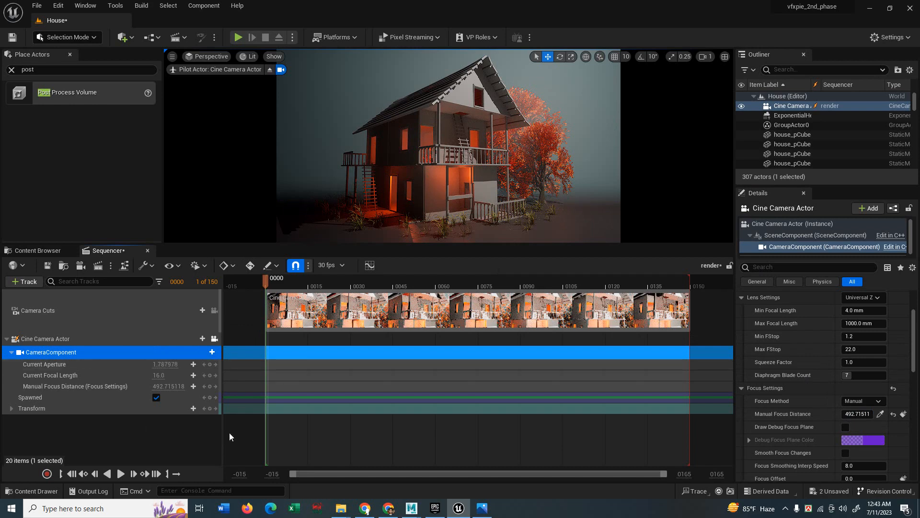
{"action": "left_click", "coordinate": [845, 427]}
{"action": "left_click", "coordinate": [845, 427]}
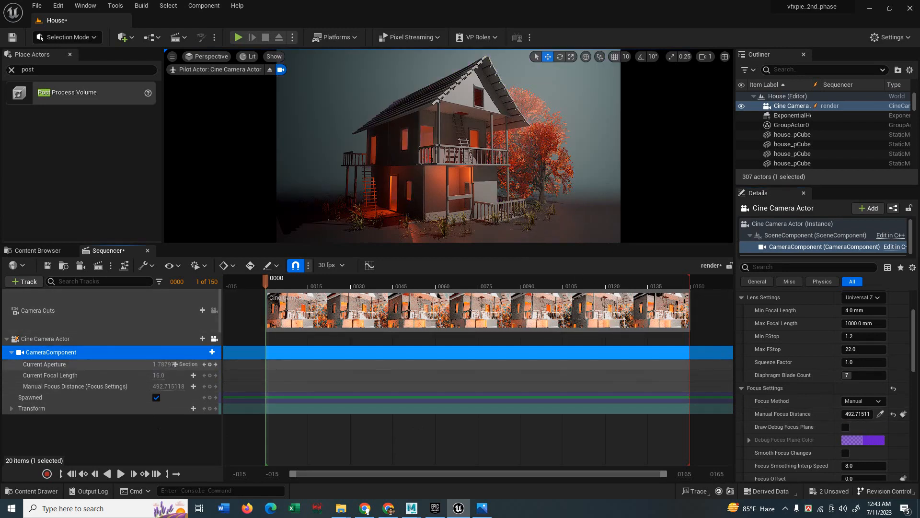
{"action": "mouse_move", "coordinate": [164, 365]}
{"action": "left_mouse_down"}
{"action": "mouse_move", "coordinate": [178, 365]}
{"action": "mouse_move", "coordinate": [162, 364]}
{"action": "left_mouse_up"}
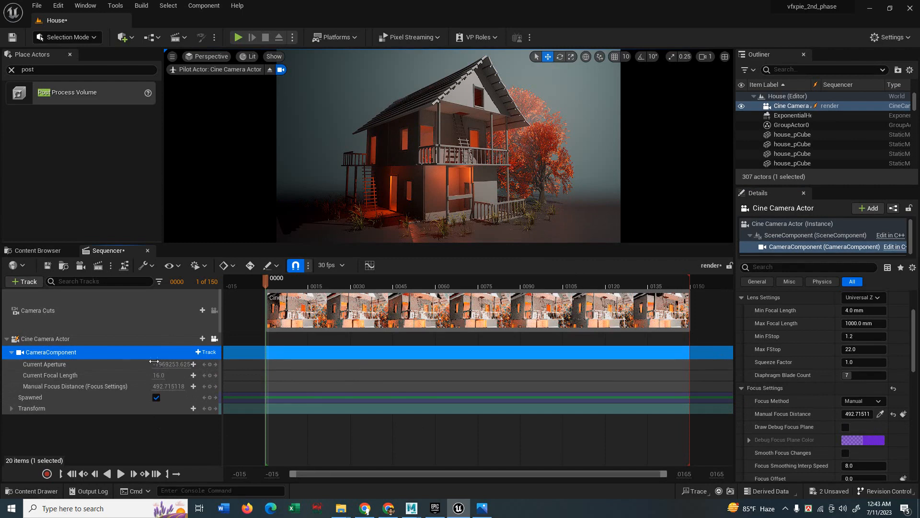
{"action": "type", "text": "1"}
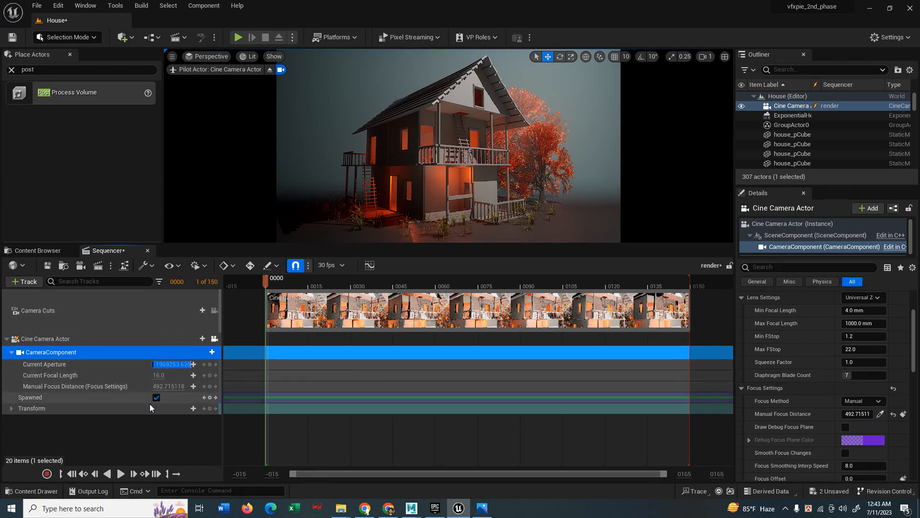
{"action": "left_click", "coordinate": [140, 423]}
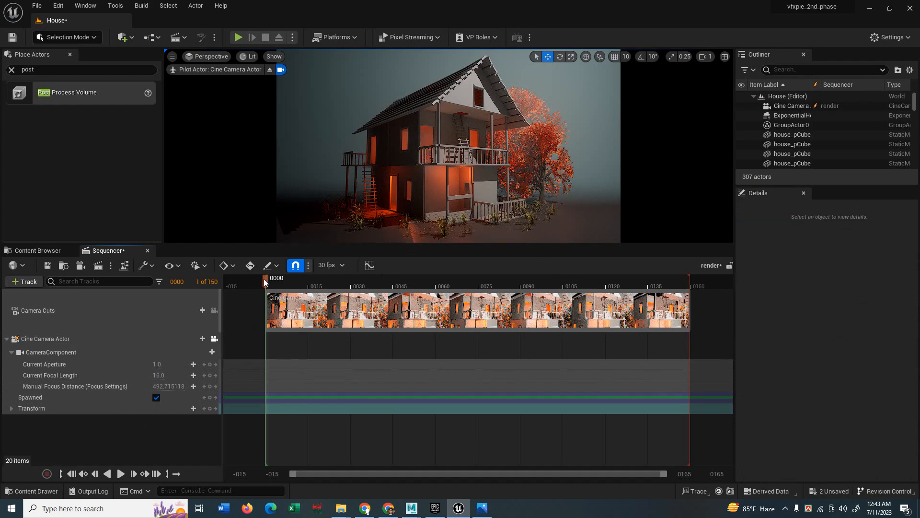
Scrub the playhead through the shot to frame 0134 and edit the visible timeline range end.
{"action": "left_click_drag", "start_coordinate": [263, 278], "coordinate": [651, 282]}
{"action": "left_click", "coordinate": [72, 473]}
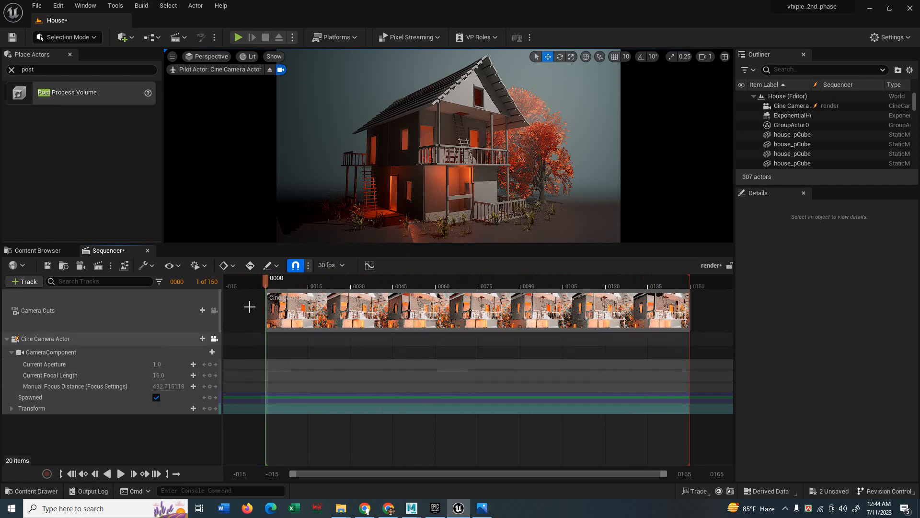
{"action": "left_click_drag", "start_coordinate": [266, 280], "coordinate": [645, 282]}
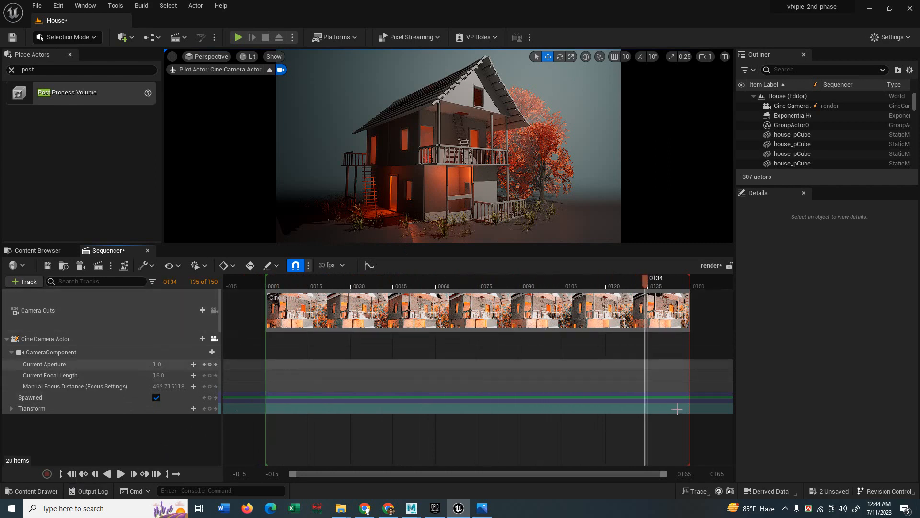
{"action": "left_click_drag", "start_coordinate": [717, 473], "coordinate": [726, 474]}
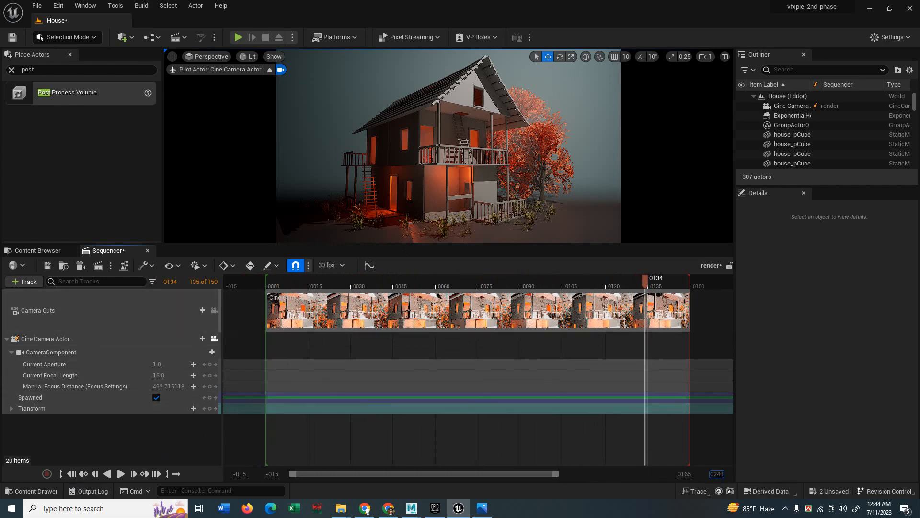
{"action": "left_click", "coordinate": [690, 474]}
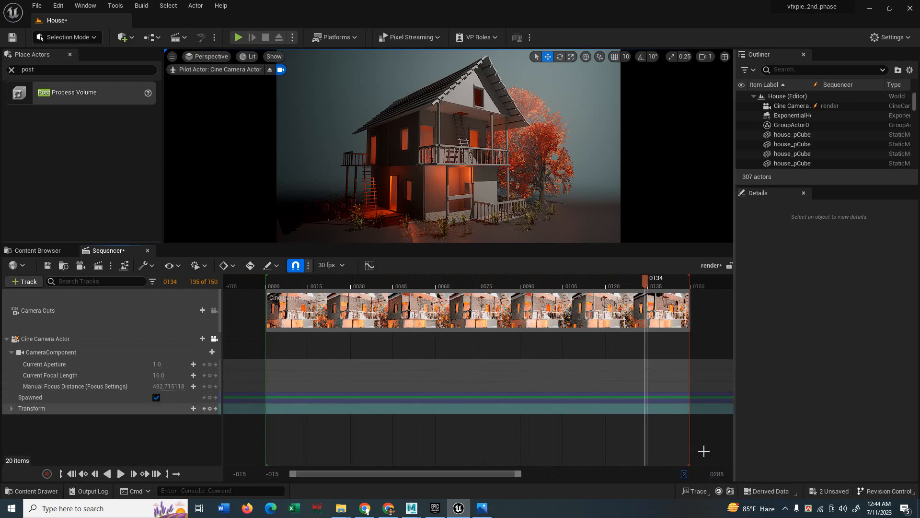
Set the visible range end to 200 and key the camera's starting transform at frame 0000.
{"action": "type", "text": "200"}
{"action": "key", "text": "Return"}
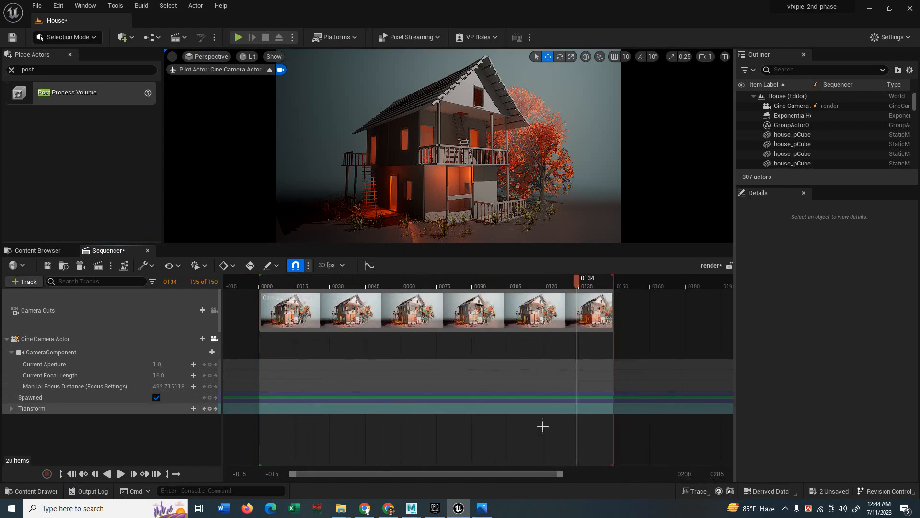
{"action": "left_click", "coordinate": [260, 282]}
{"action": "right_click_drag", "start_coordinate": [431, 163], "coordinate": [447, 162]}
{"action": "key", "text": "s"}
{"action": "key", "text": "w"}
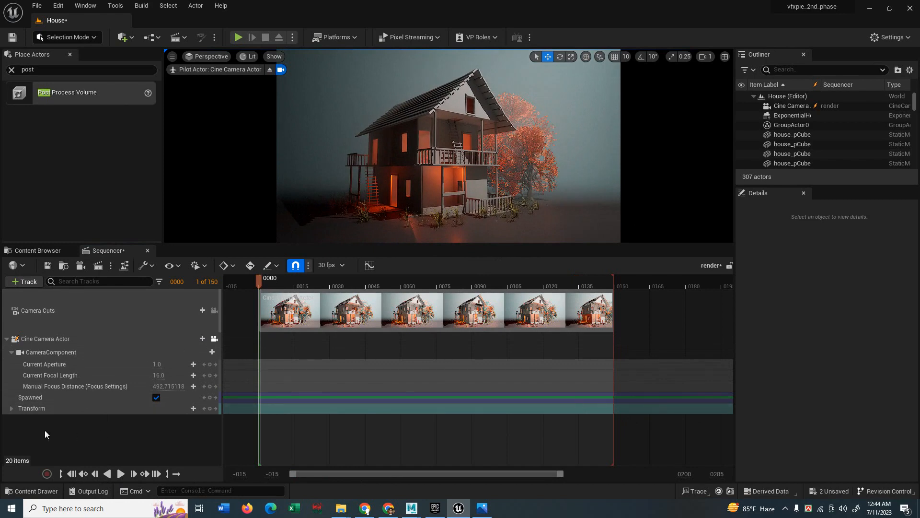
{"action": "left_click", "coordinate": [210, 408]}
Fly the camera closer to the house and key its transform at frame 0149.
{"action": "left_click", "coordinate": [157, 474]}
{"action": "right_click_drag", "start_coordinate": [431, 216], "coordinate": [432, 216]}
{"action": "key", "text": "w"}
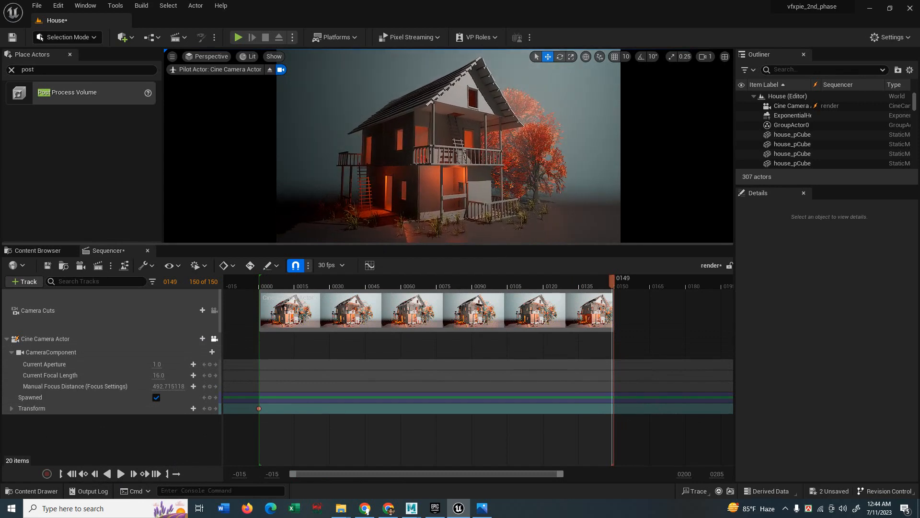
{"action": "left_click", "coordinate": [209, 408]}
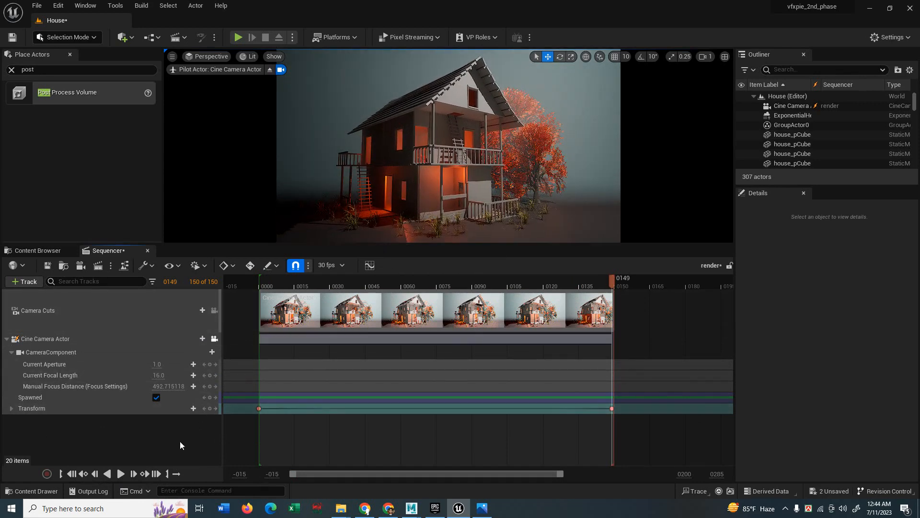
{"action": "left_click", "coordinate": [120, 473]}
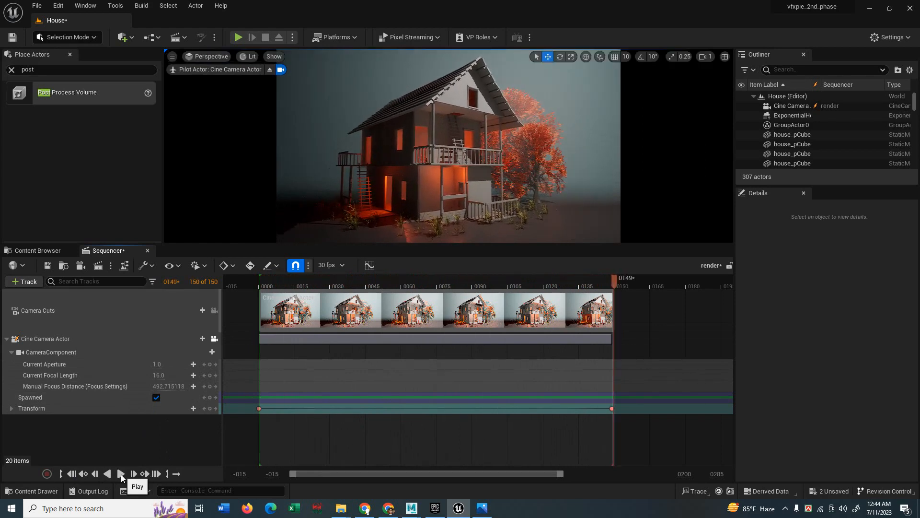
Play back the camera fly-in and scrub back to the first frame.
{"action": "left_click", "coordinate": [121, 474]}
{"action": "left_click", "coordinate": [121, 474]}
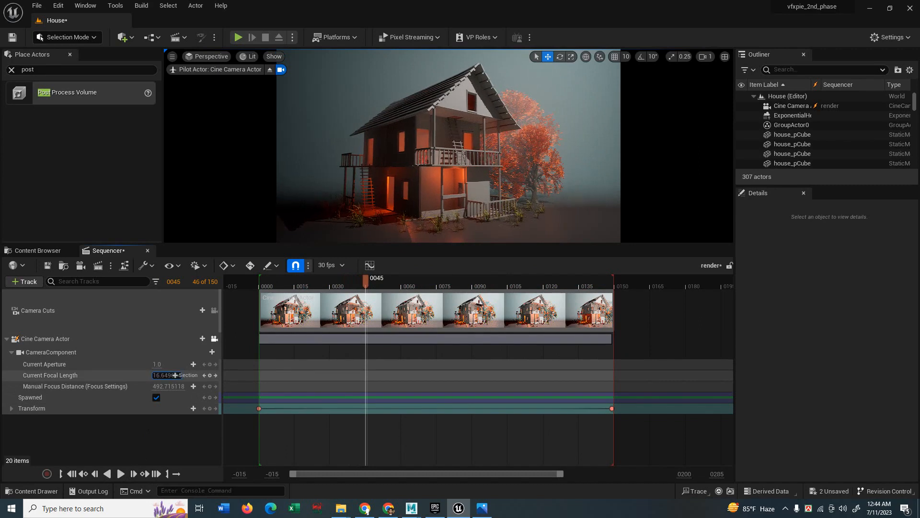
{"action": "left_click_drag", "start_coordinate": [365, 282], "coordinate": [304, 285]}
{"action": "left_click", "coordinate": [72, 474]}
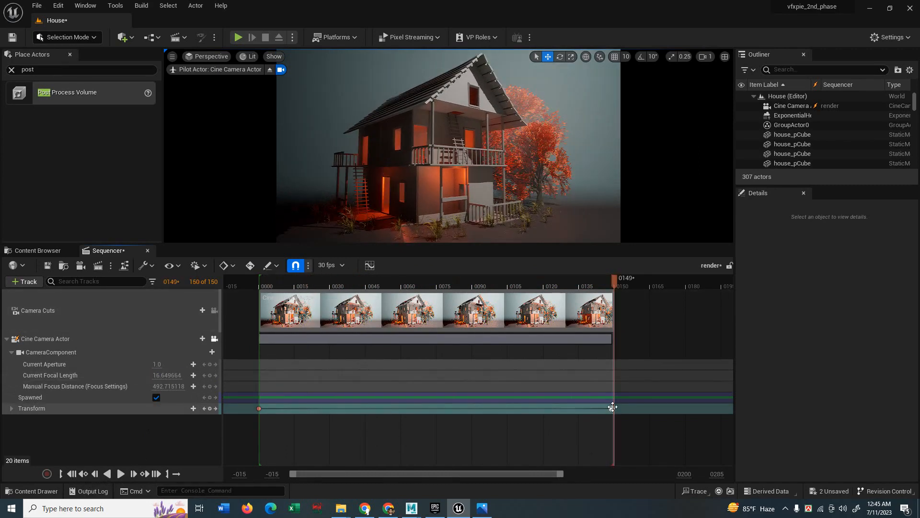
Refine the camera framing at the ending transform key and replay the sequence from the start.
{"action": "left_click", "coordinate": [613, 407]}
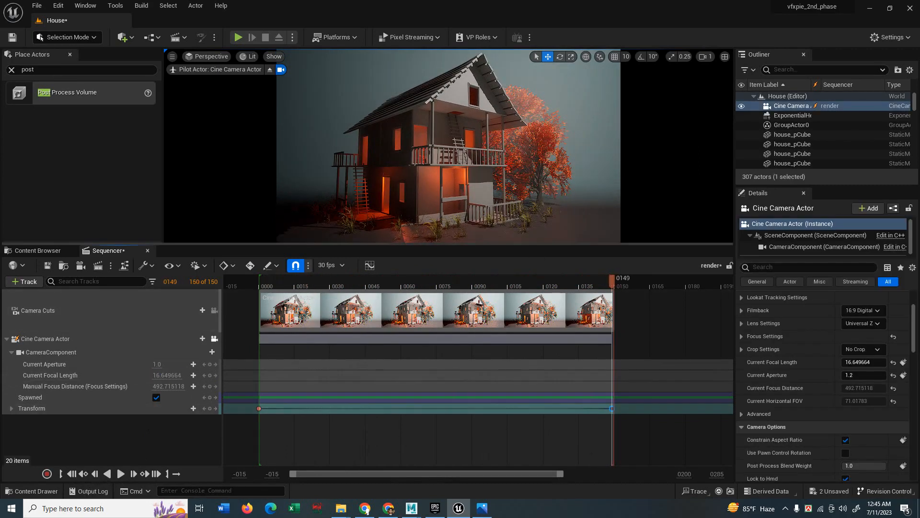
{"action": "right_click_drag", "start_coordinate": [448, 146], "coordinate": [434, 147]}
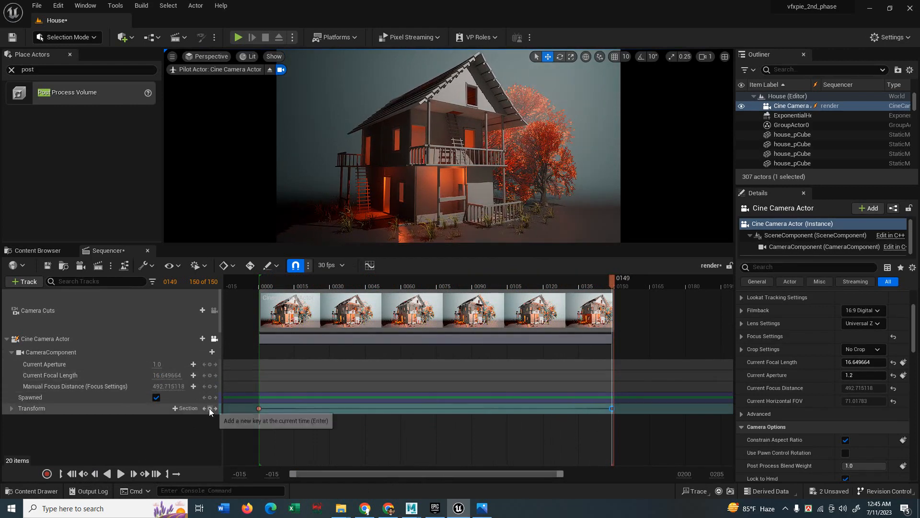
{"action": "left_click", "coordinate": [121, 473]}
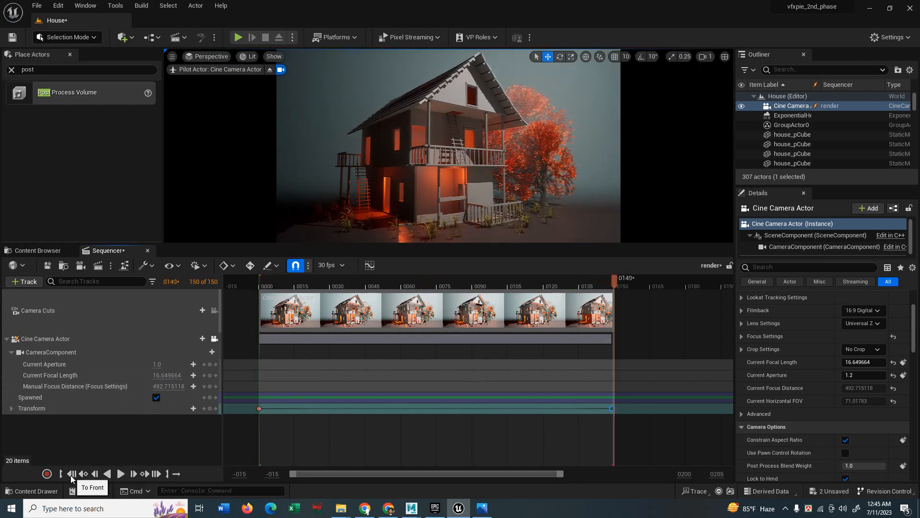
{"action": "left_click", "coordinate": [70, 474]}
{"action": "left_click", "coordinate": [122, 473]}
{"action": "left_click", "coordinate": [85, 6]}
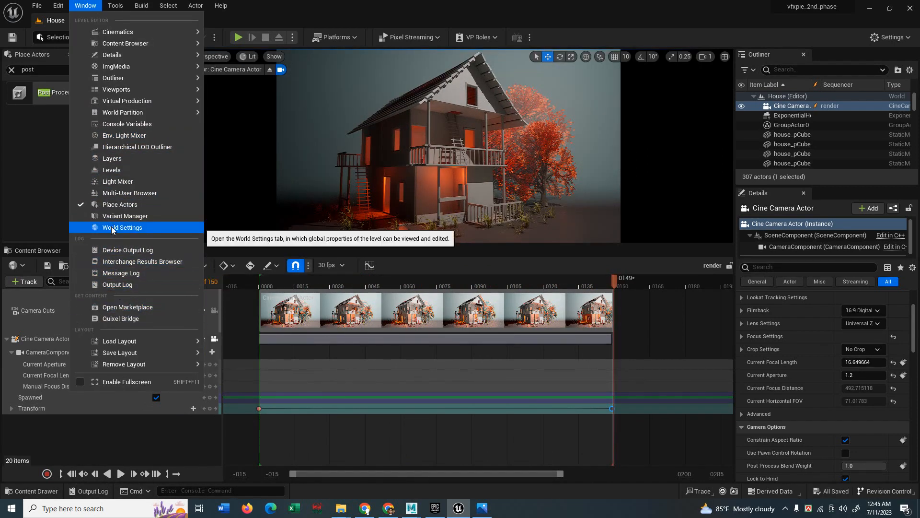
Try the render methods, briefly viewing the legacy movie scene capture settings.
{"action": "left_click", "coordinate": [111, 265]}
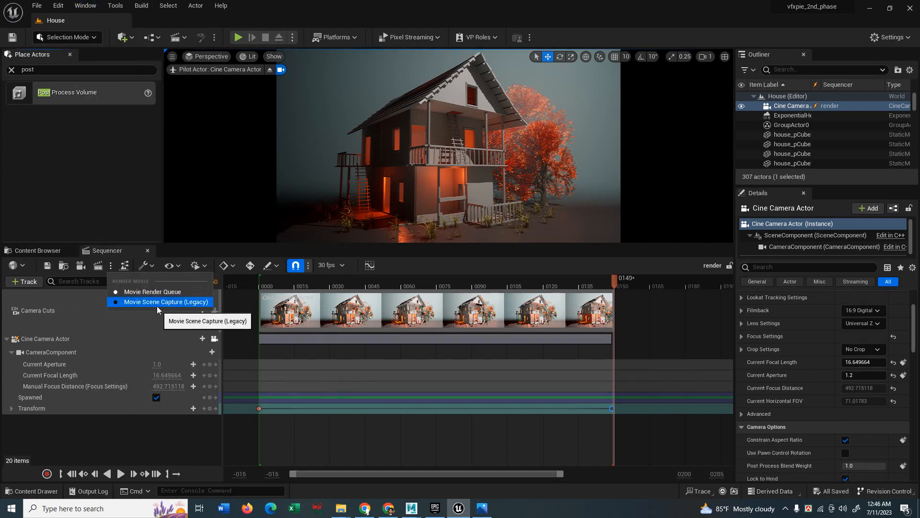
{"action": "left_click", "coordinate": [113, 265]}
{"action": "left_click", "coordinate": [99, 266]}
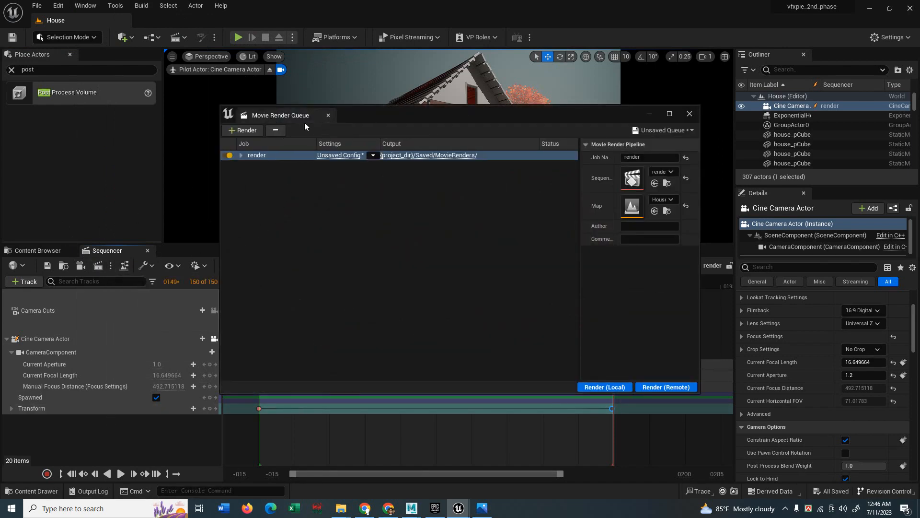
{"action": "left_click", "coordinate": [691, 118]}
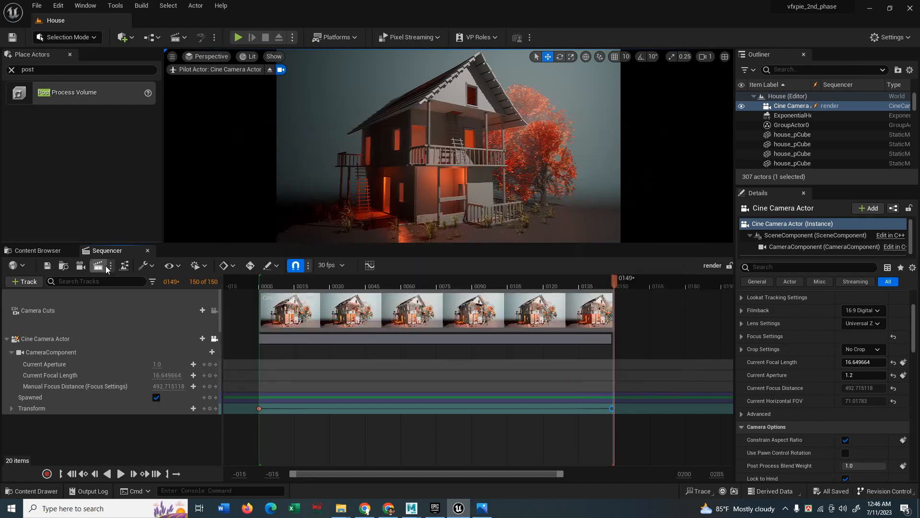
{"action": "left_click", "coordinate": [111, 266]}
{"action": "left_click", "coordinate": [123, 299]}
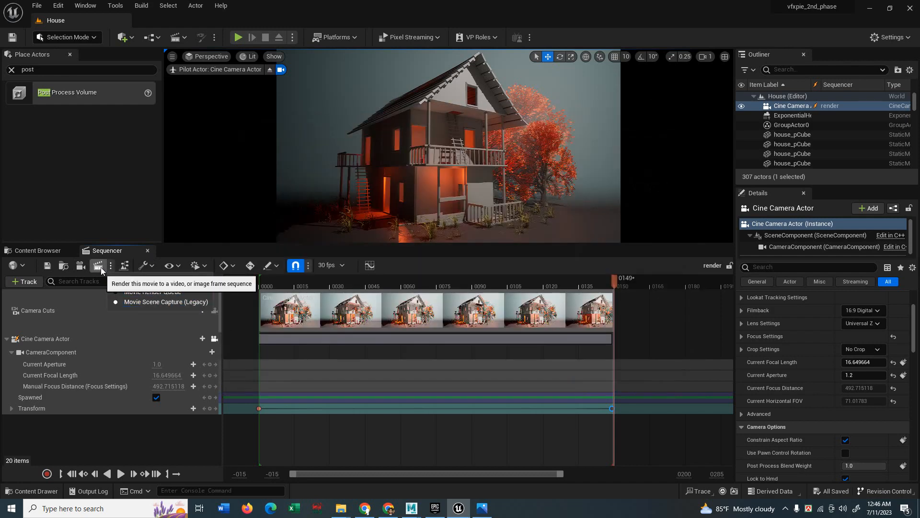
{"action": "left_click", "coordinate": [101, 267]}
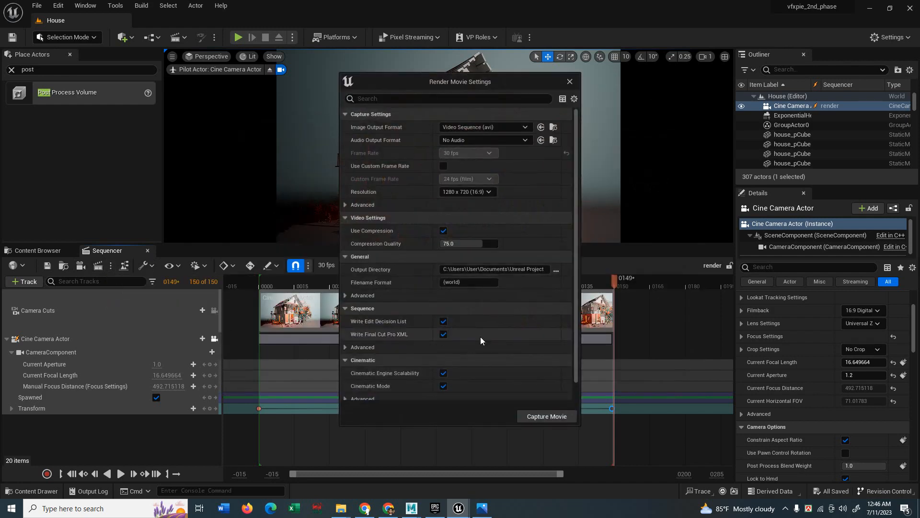
{"action": "left_click", "coordinate": [570, 82]}
Render the sequence through Movie Render Queue and open the job's settings configuration.
{"action": "left_click", "coordinate": [111, 267]}
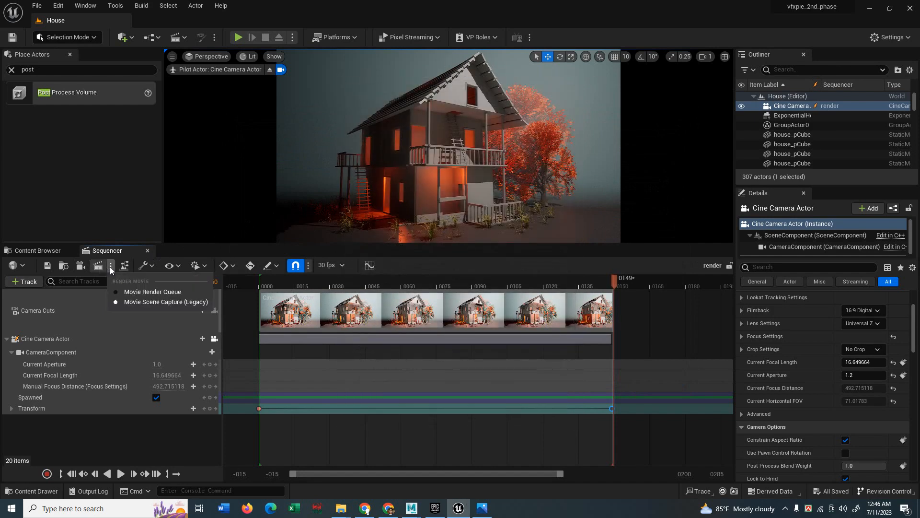
{"action": "left_click", "coordinate": [98, 267]}
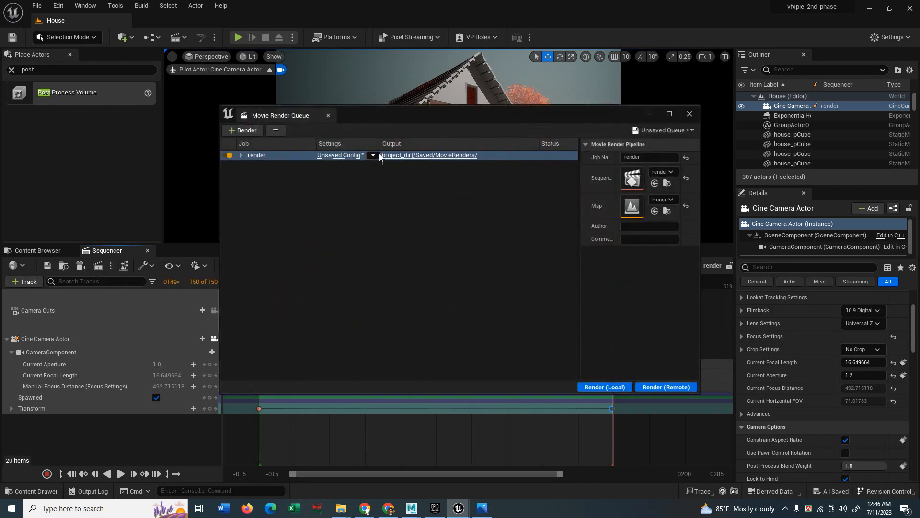
{"action": "left_click", "coordinate": [241, 155]}
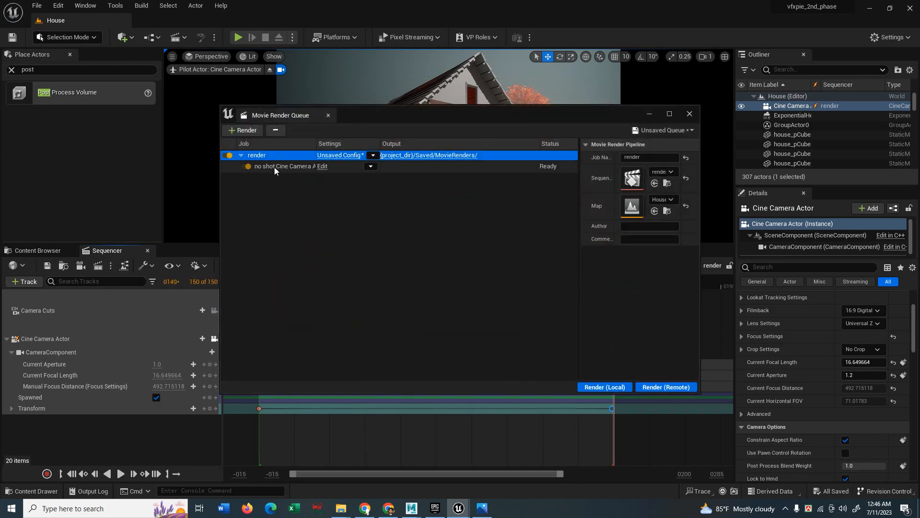
{"action": "left_click", "coordinate": [241, 155]}
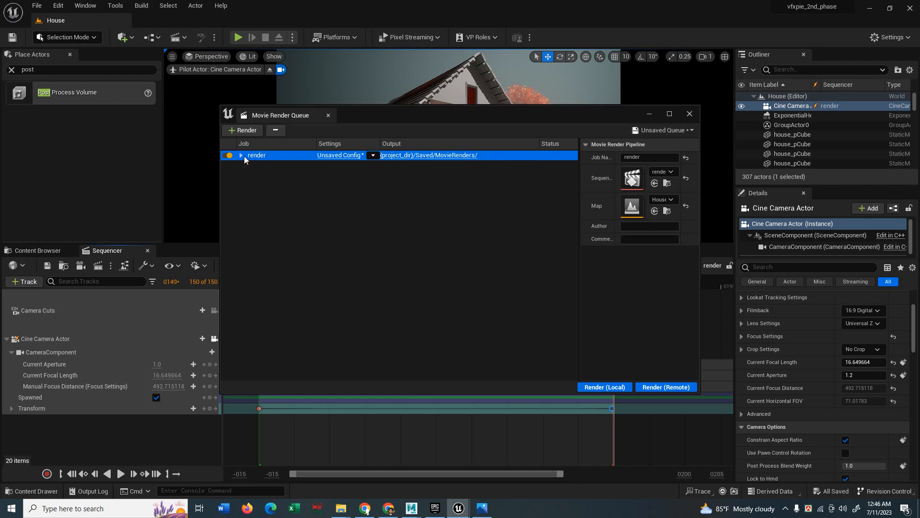
{"action": "left_click", "coordinate": [346, 155]}
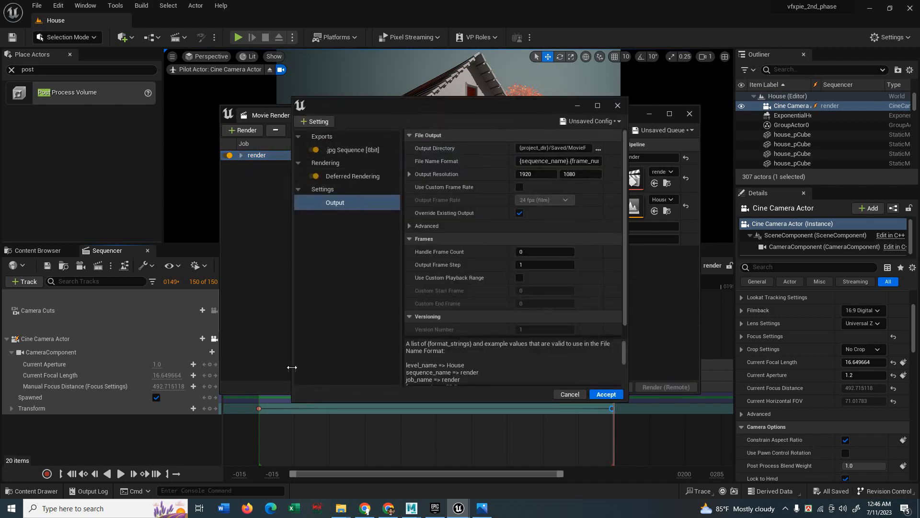
Set output to 3840×2160 at 24 fps with a custom playback range enabled.
{"action": "left_click", "coordinate": [330, 203]}
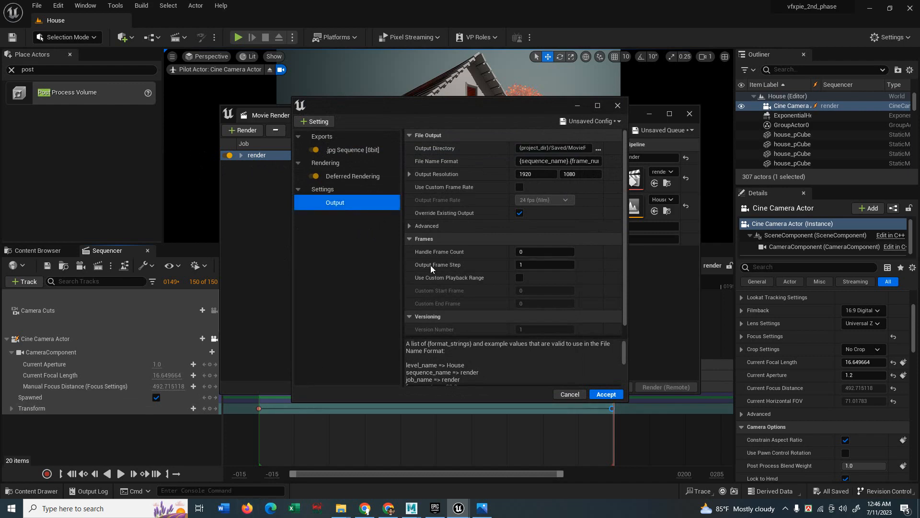
{"action": "left_click", "coordinate": [541, 175]}
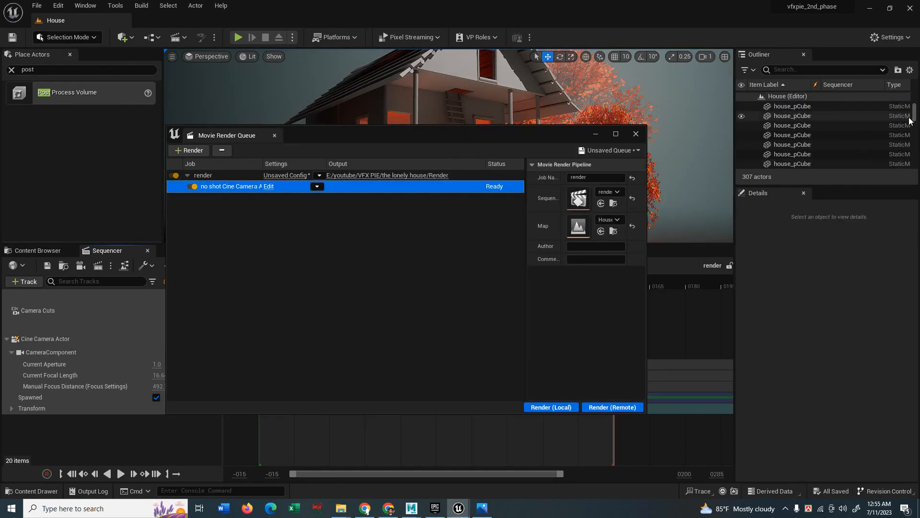
{"action": "left_click_drag", "start_coordinate": [911, 118], "coordinate": [913, 165]}
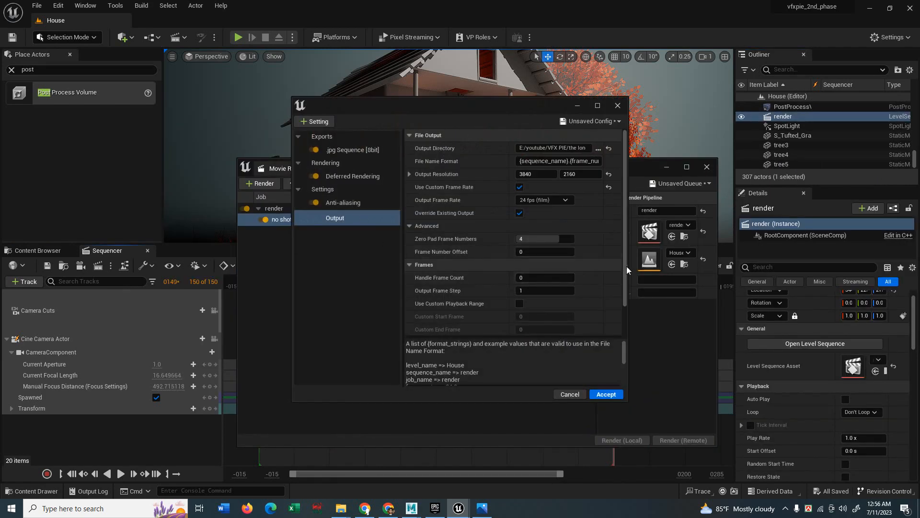
{"action": "scroll", "coordinate": [518, 278], "scroll_direction": "down", "scroll_amount": 2}
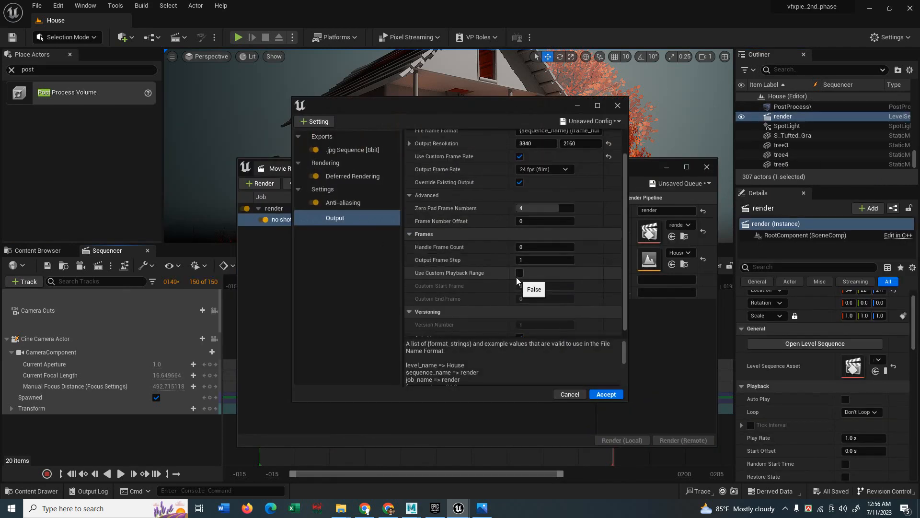
{"action": "left_click", "coordinate": [519, 274]}
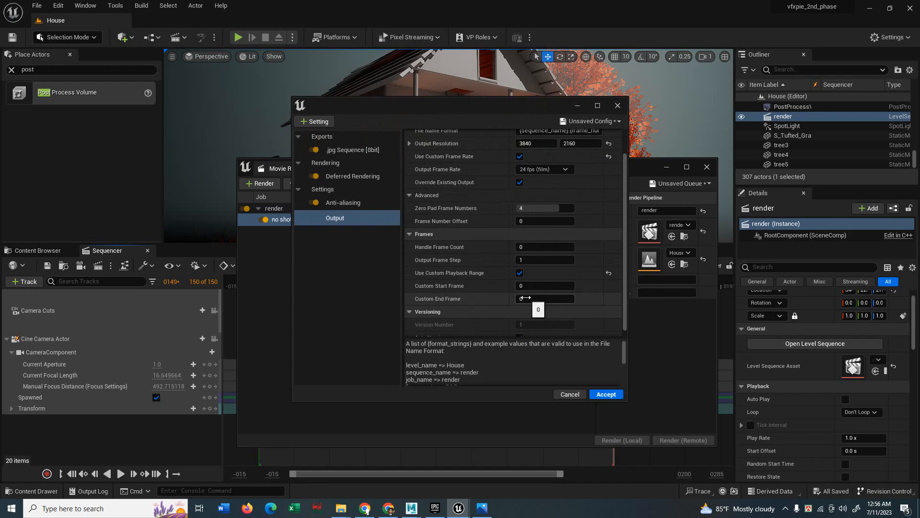
{"action": "left_click", "coordinate": [536, 300]}
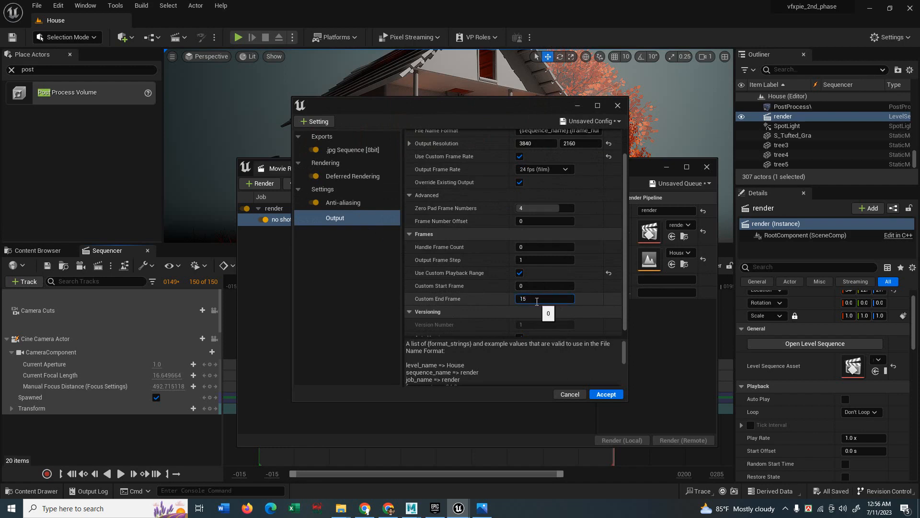
{"action": "left_click", "coordinate": [343, 203]}
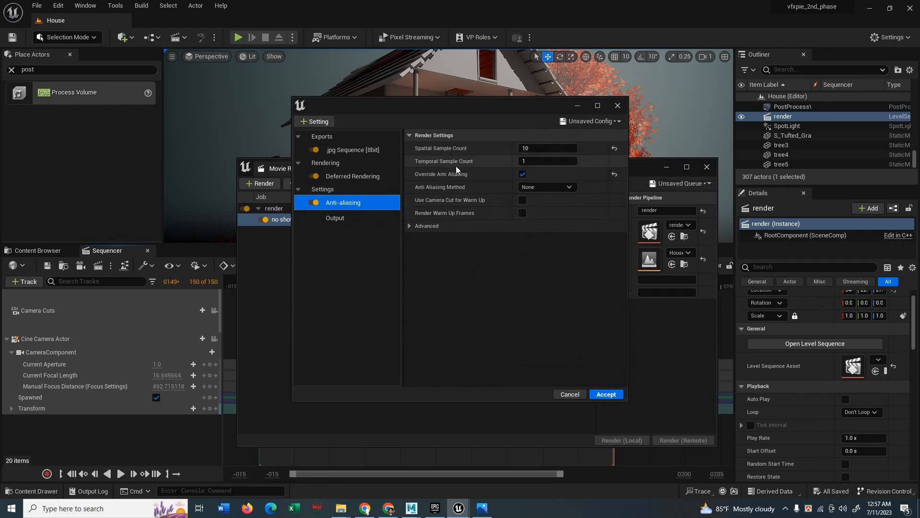
Set anti-aliasing to 3 temporal and 9 spatial samples and accept the render settings.
{"action": "left_click", "coordinate": [546, 161]}
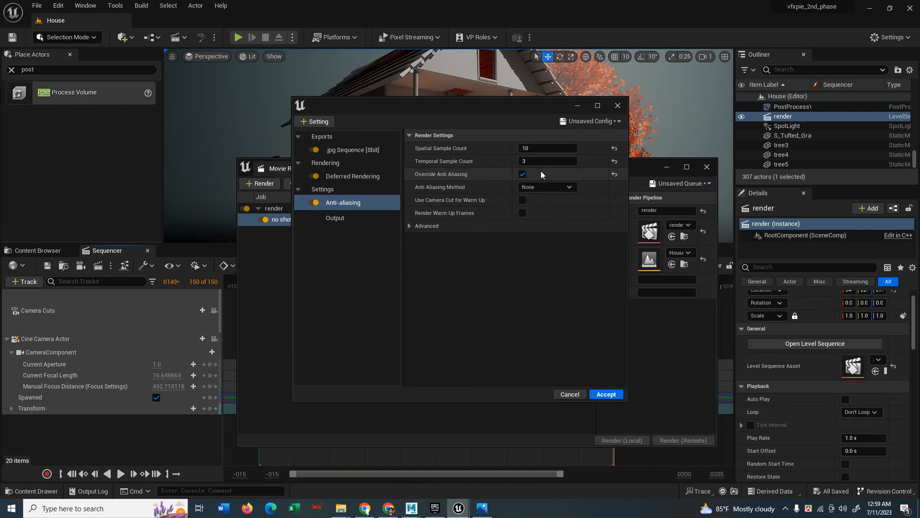
{"action": "type", "text": "3"}
{"action": "left_click", "coordinate": [527, 149]}
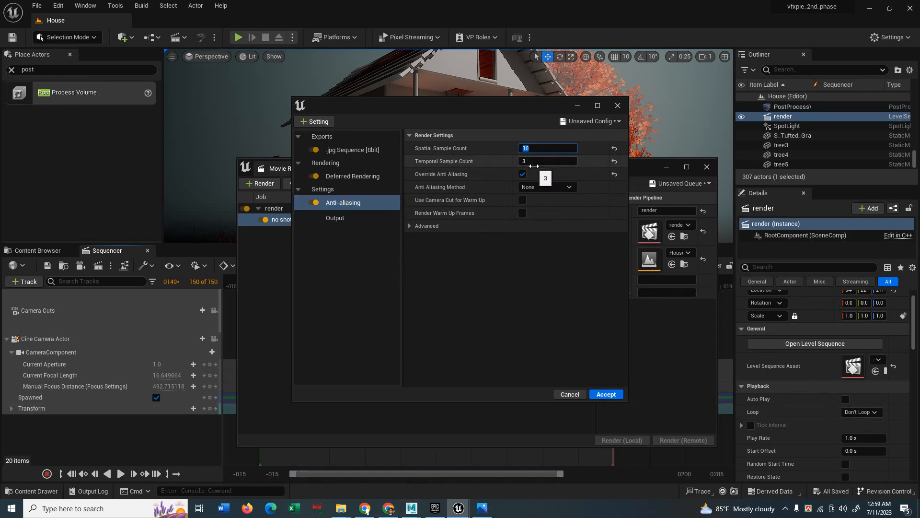
{"action": "type", "text": "9"}
{"action": "left_click_drag", "start_coordinate": [559, 148], "coordinate": [520, 147]}
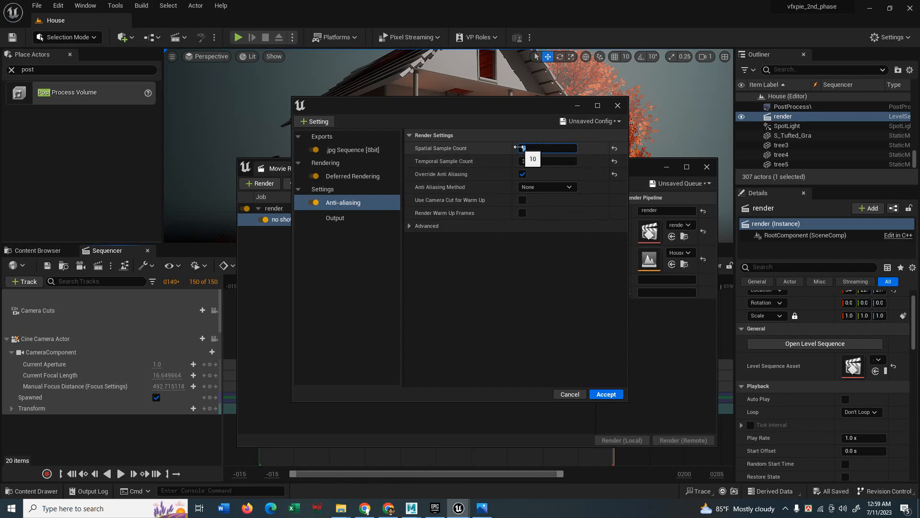
{"action": "left_click", "coordinate": [598, 154]}
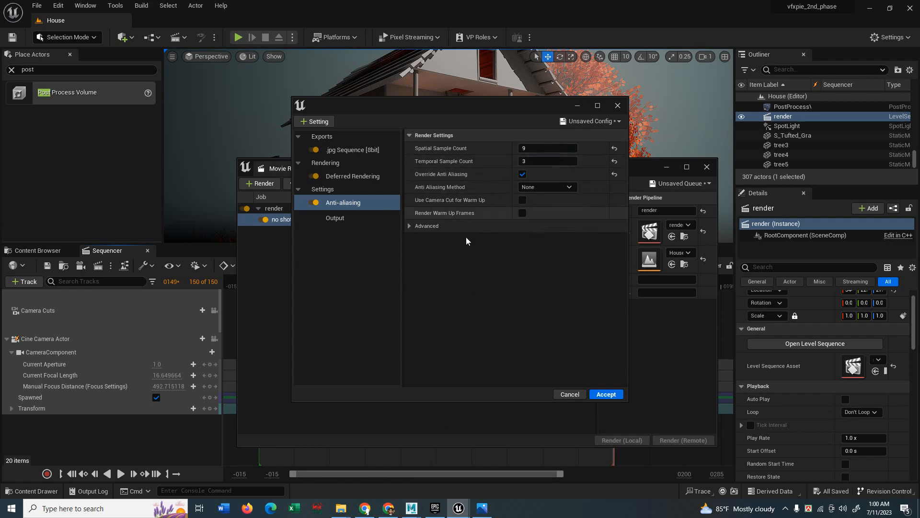
{"action": "left_click", "coordinate": [606, 394]}
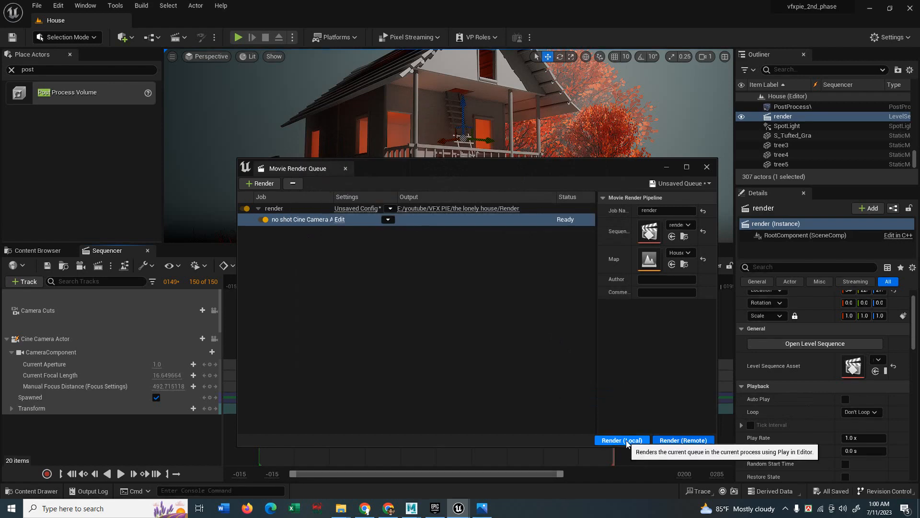
Redirect output to a new Render/Shot1 folder, accept, and start the 120-frame local render.
{"action": "left_click", "coordinate": [361, 209]}
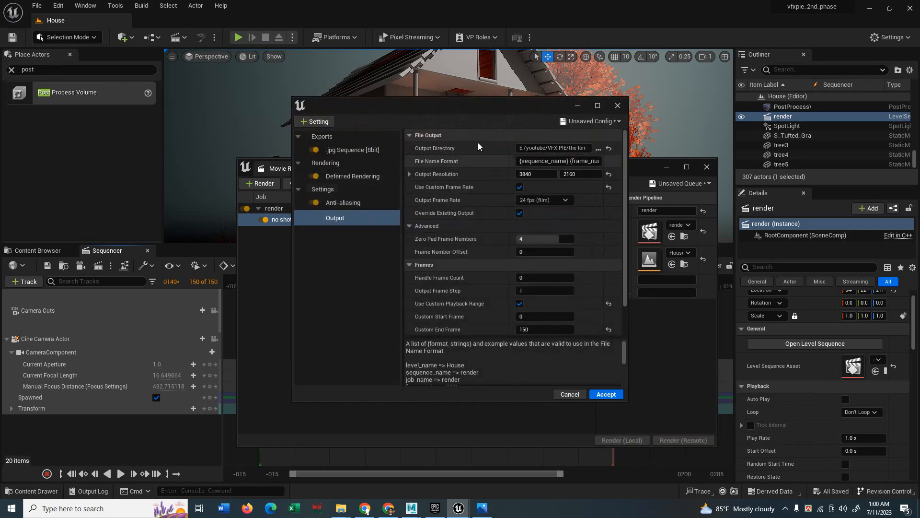
{"action": "left_click", "coordinate": [599, 148]}
{"action": "key", "text": "ctrl+shift+n"}
{"action": "type", "text": "Shot1"}
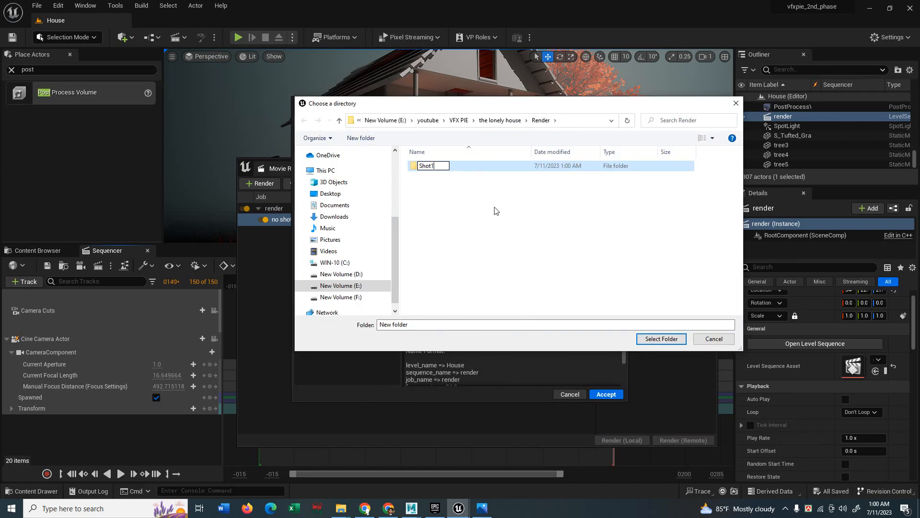
{"action": "left_click", "coordinate": [464, 192]}
{"action": "double_click", "coordinate": [432, 168]}
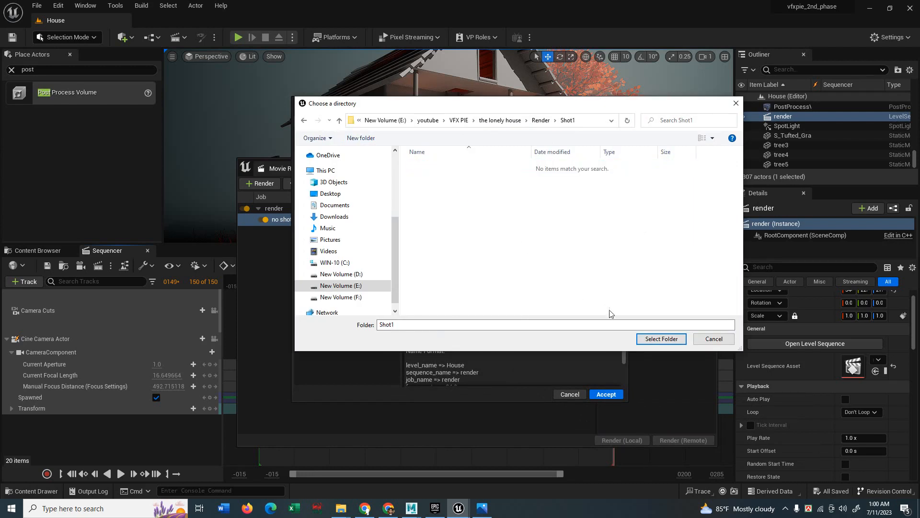
{"action": "left_click", "coordinate": [655, 339]}
{"action": "left_click", "coordinate": [606, 394]}
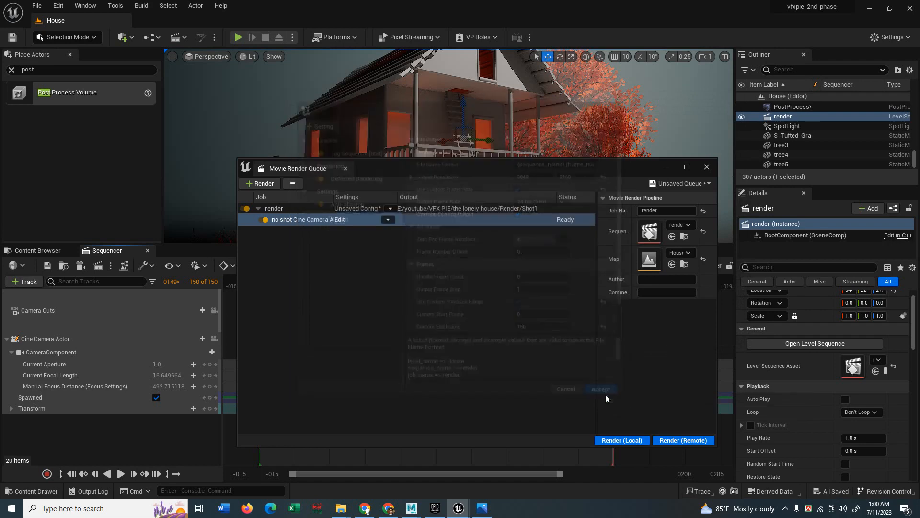
{"action": "left_click", "coordinate": [642, 440]}
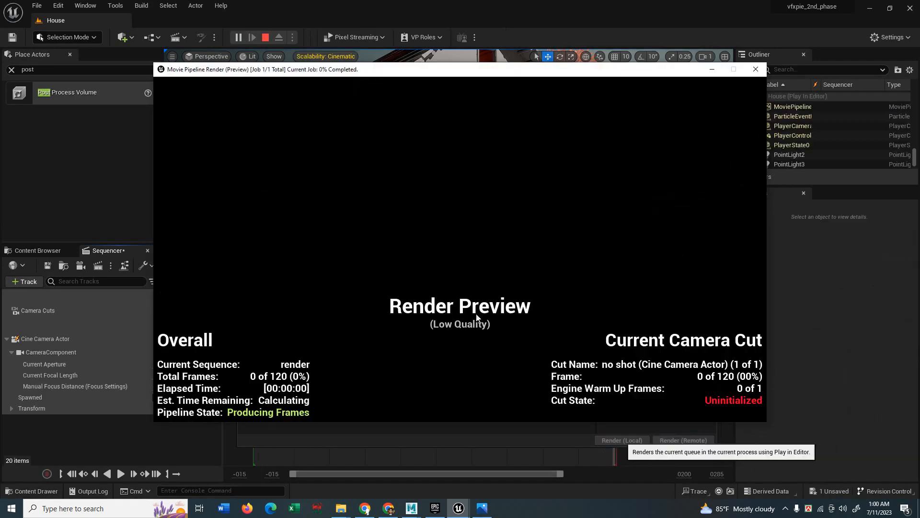